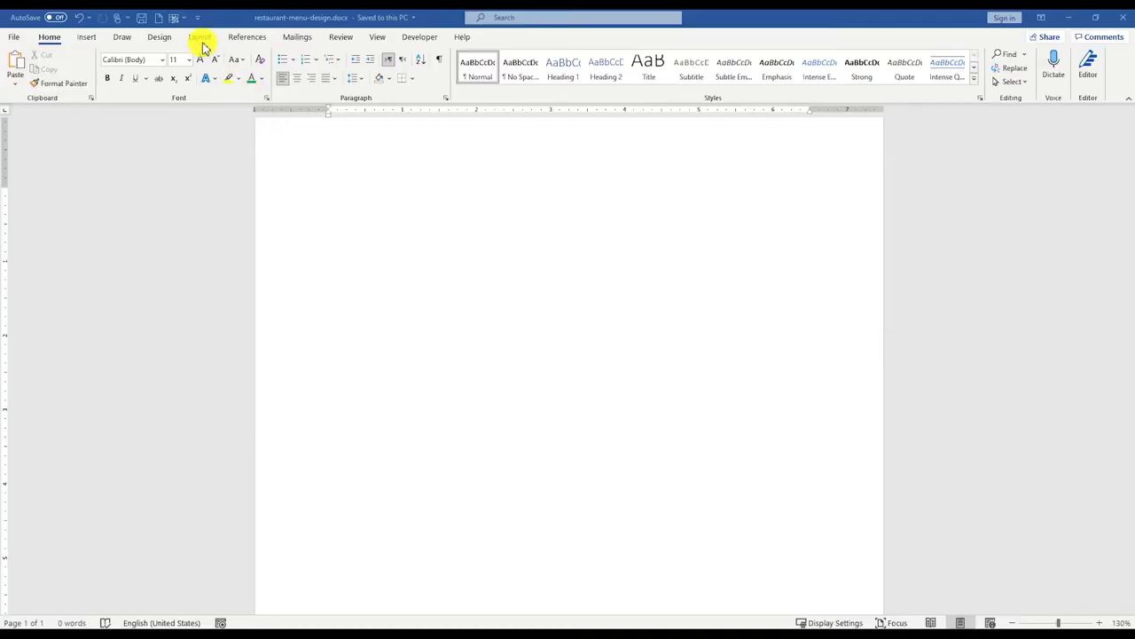
- Set the top, bottom, left and right page margins all to 0 via Custom Margins
{"action": "left_click", "coordinate": [202, 39]}
{"action": "left_click", "coordinate": [16, 75]}
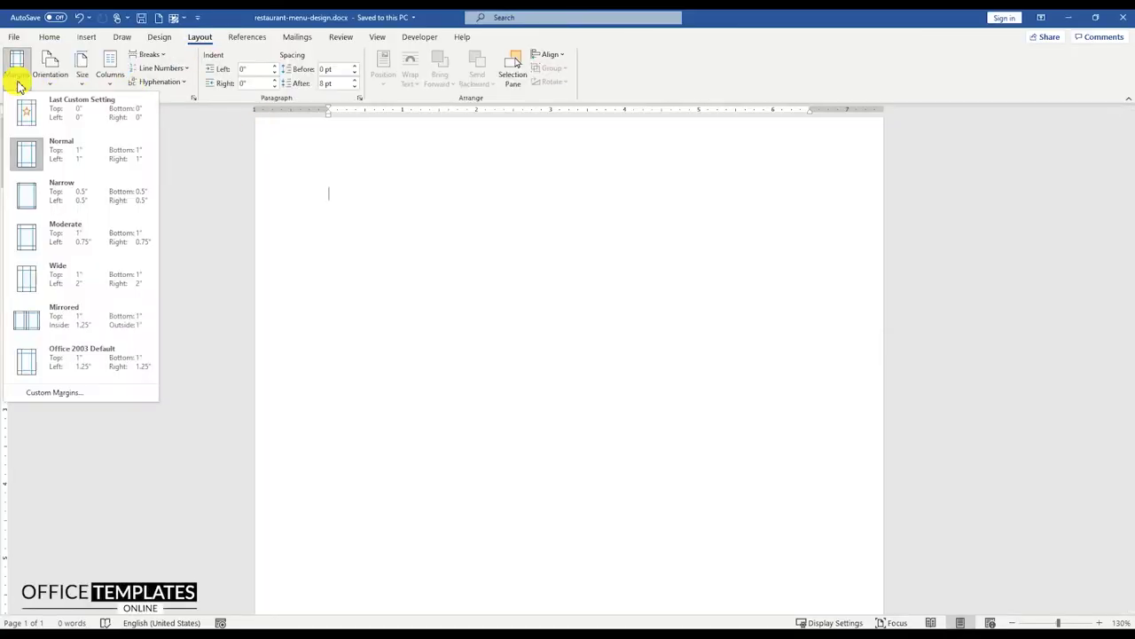
{"action": "left_click", "coordinate": [67, 393]}
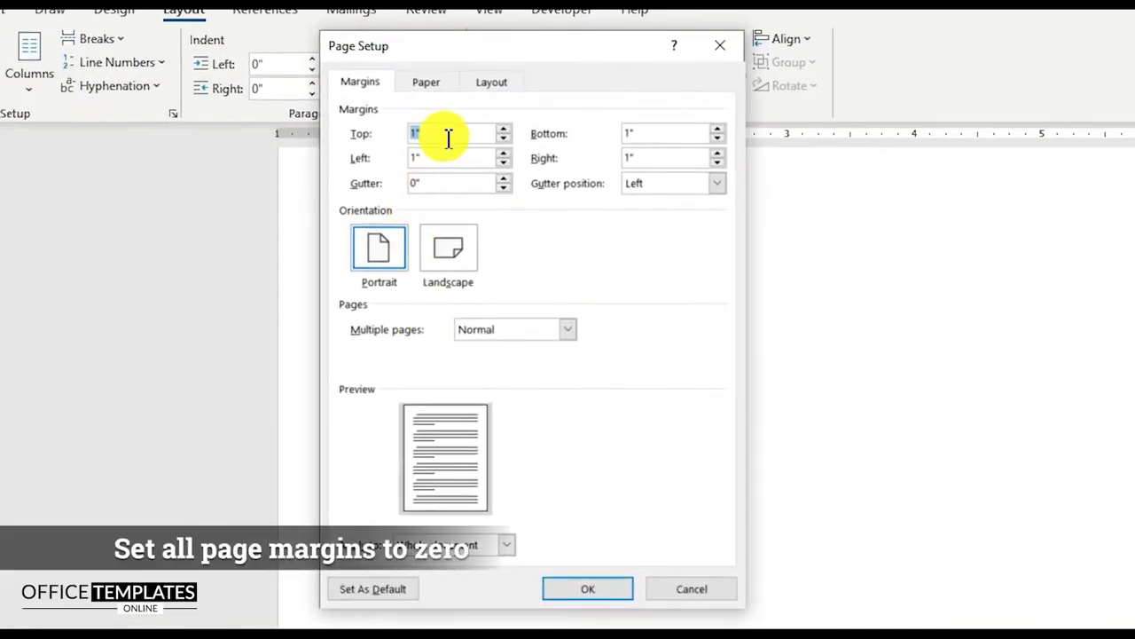
{"action": "type", "text": "0"}
{"action": "key", "text": "Tab"}
{"action": "type", "text": "0"}
{"action": "left_click_drag", "start_coordinate": [435, 158], "coordinate": [368, 158]}
{"action": "type", "text": "0"}
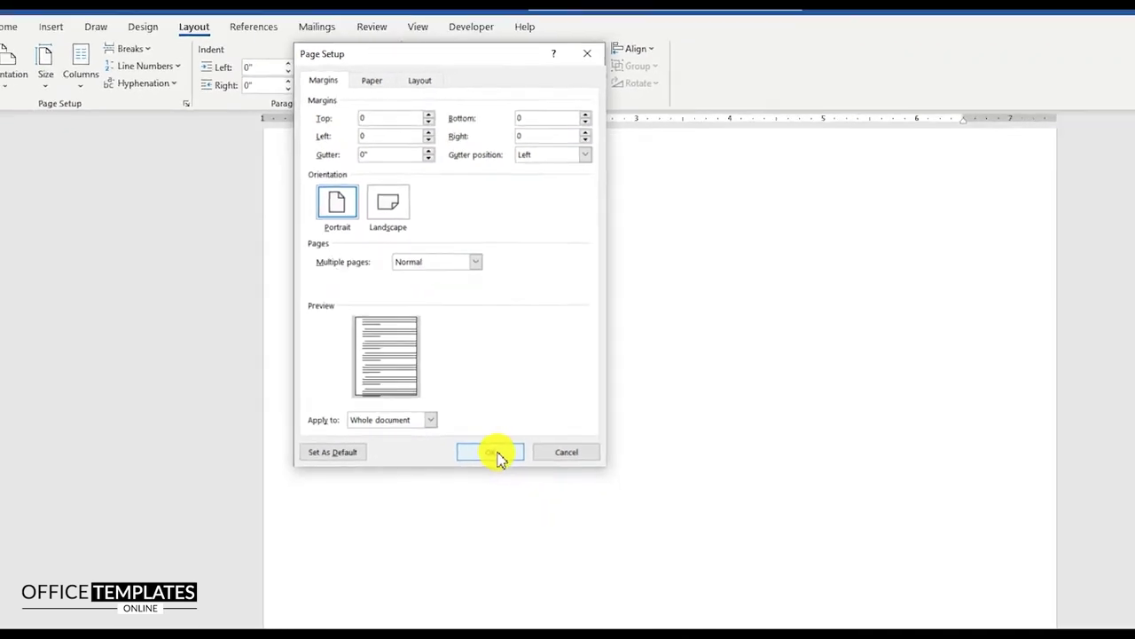
{"action": "left_click", "coordinate": [587, 588]}
- Add a second blank page with a page break and save the document
{"action": "scroll", "coordinate": [350, 238], "scroll_direction": "down", "scroll_amount": 7, "text": "ctrl"}
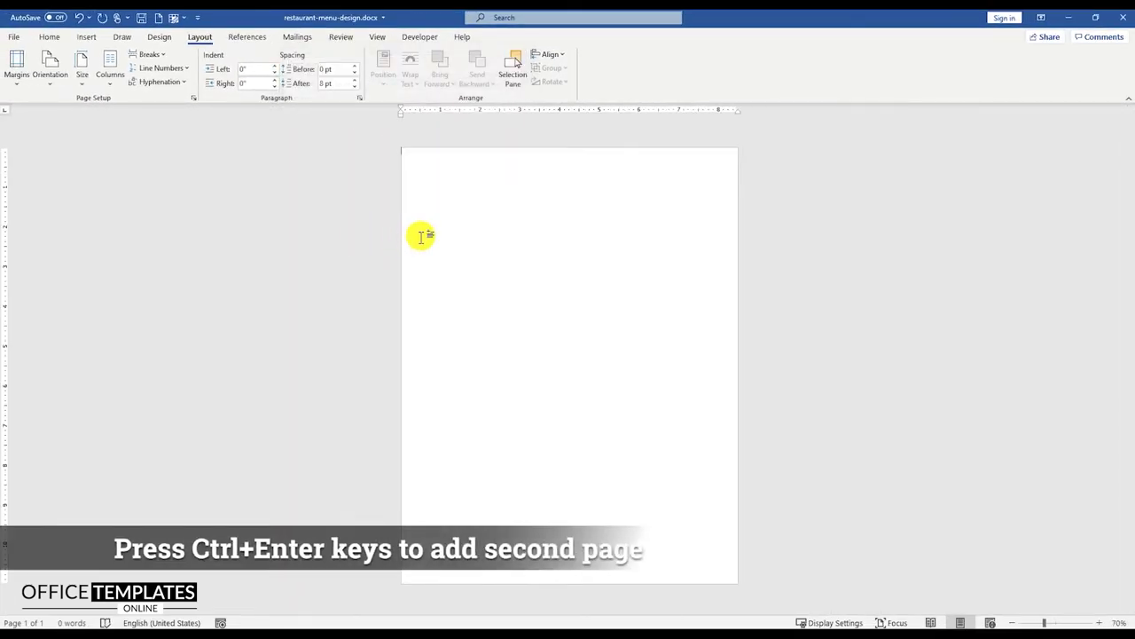
{"action": "key", "text": "ctrl+Return"}
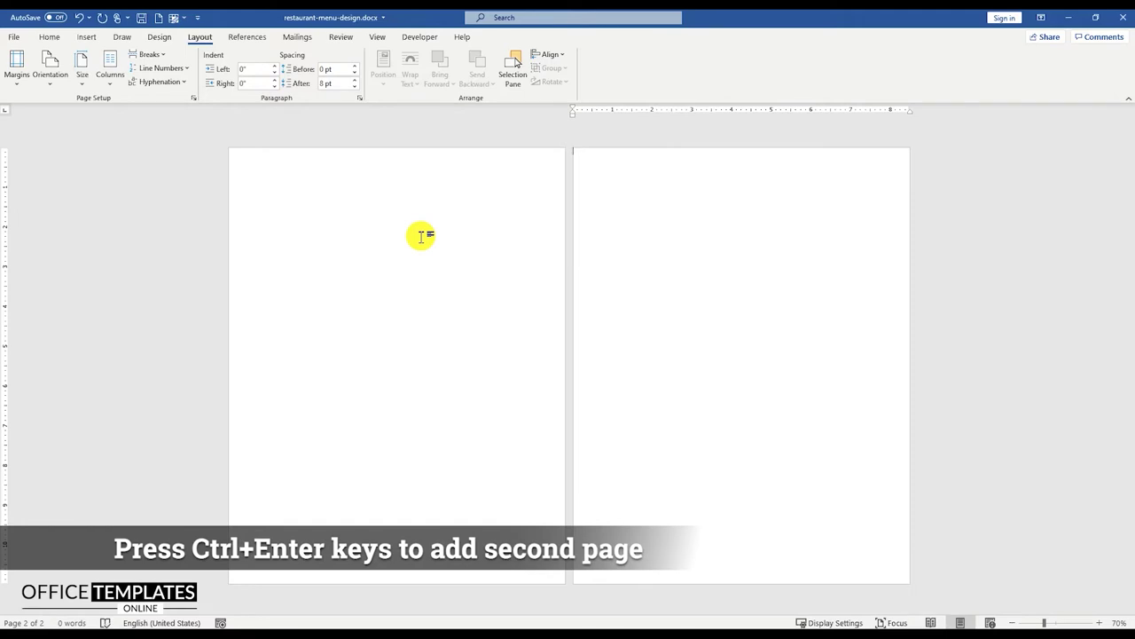
{"action": "key", "text": "ctrl+s"}
{"action": "left_click", "coordinate": [82, 37]}
- Draw a rectangle over the first page and size it 11" tall by 8.5" wide
{"action": "left_click", "coordinate": [162, 71]}
{"action": "left_click", "coordinate": [191, 118]}
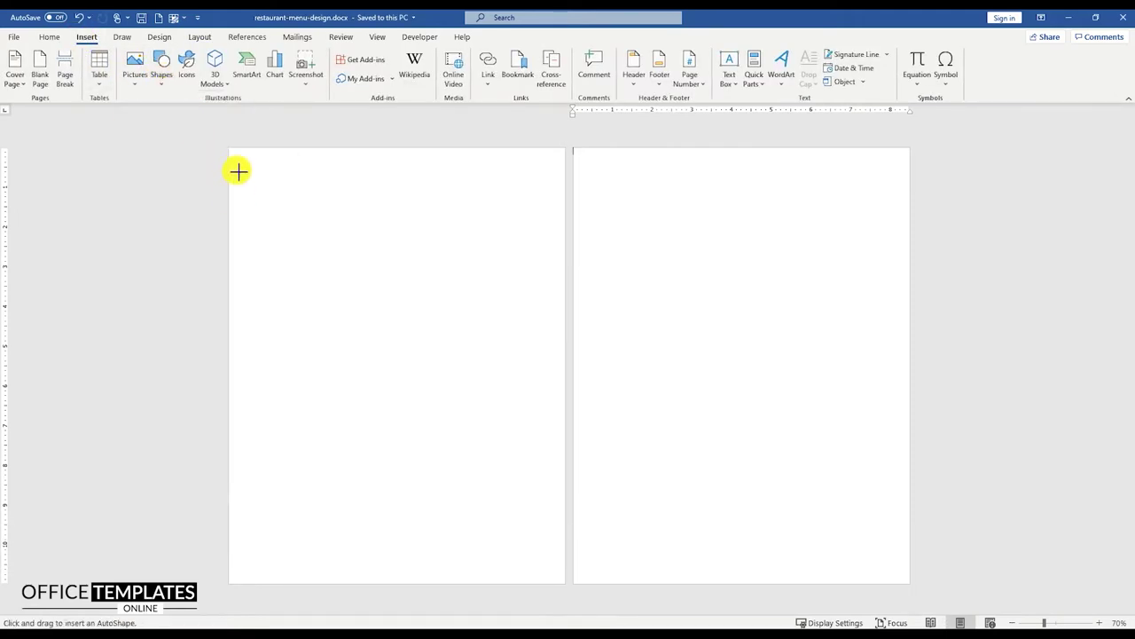
{"action": "left_click_drag", "start_coordinate": [234, 151], "coordinate": [563, 578]}
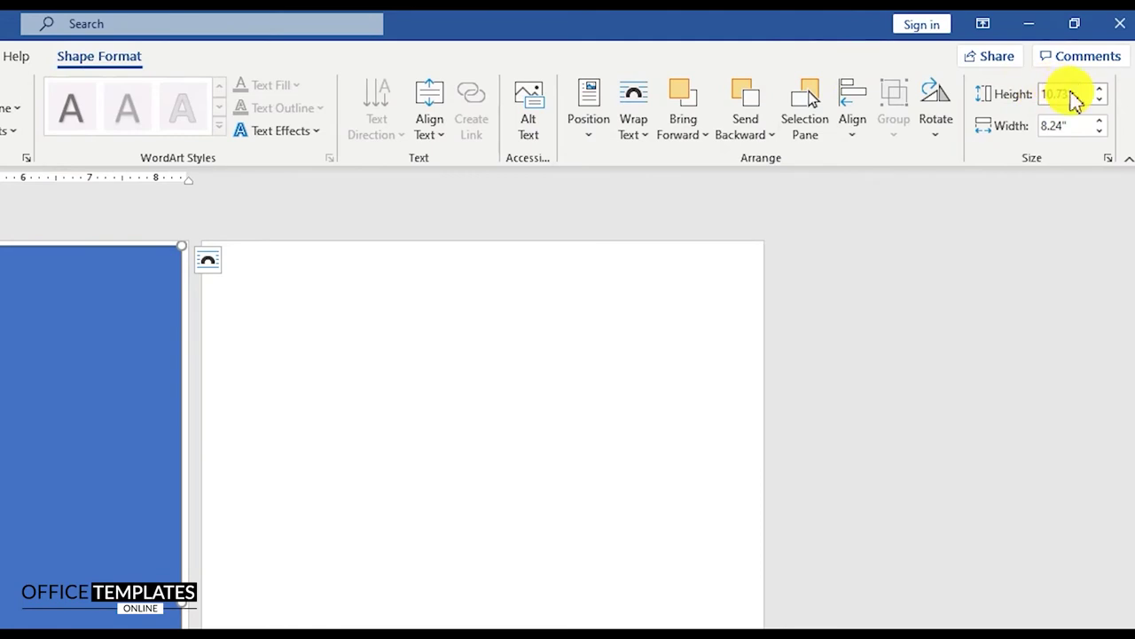
{"action": "left_click", "coordinate": [1071, 94]}
{"action": "type", "text": "11"}
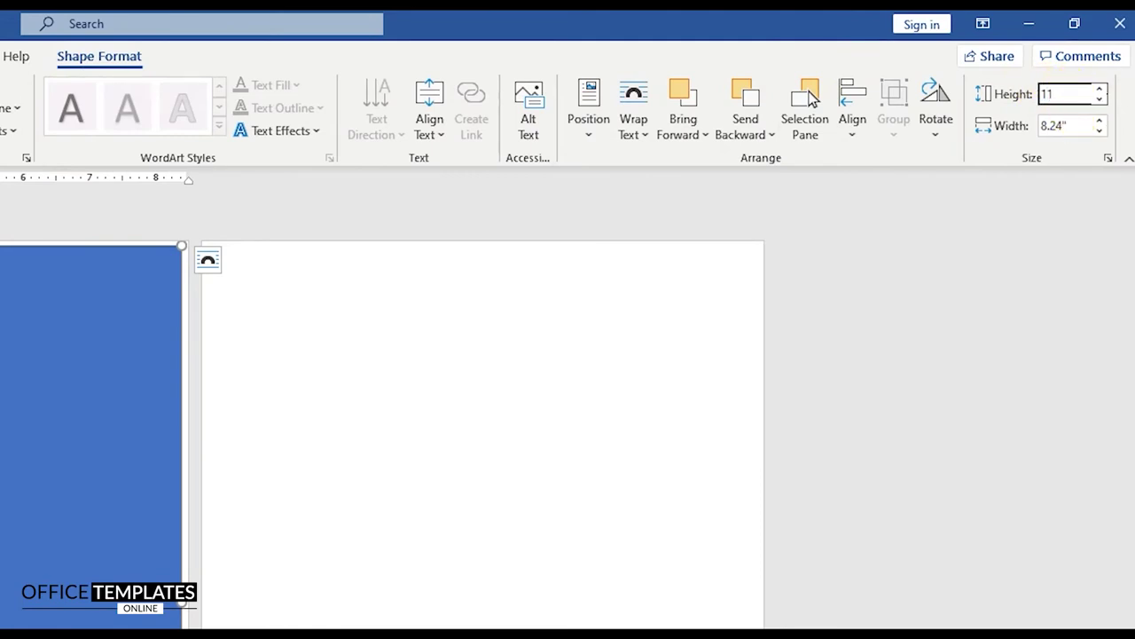
{"action": "left_click", "coordinate": [1078, 124]}
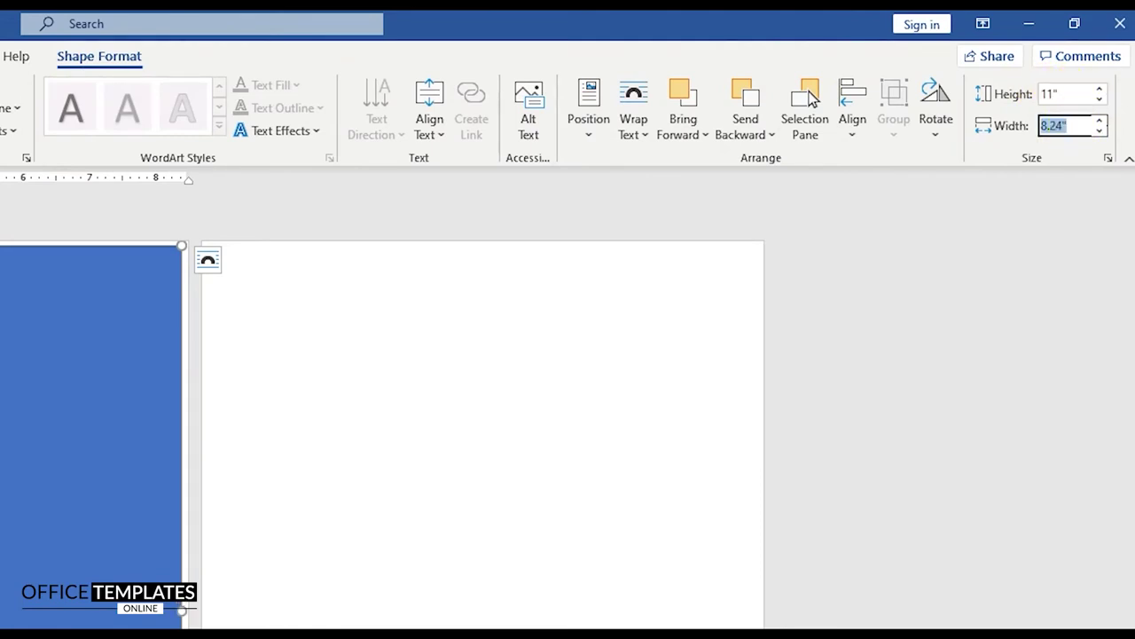
{"action": "type", "text": "8.5"}
{"action": "key", "text": "Return"}
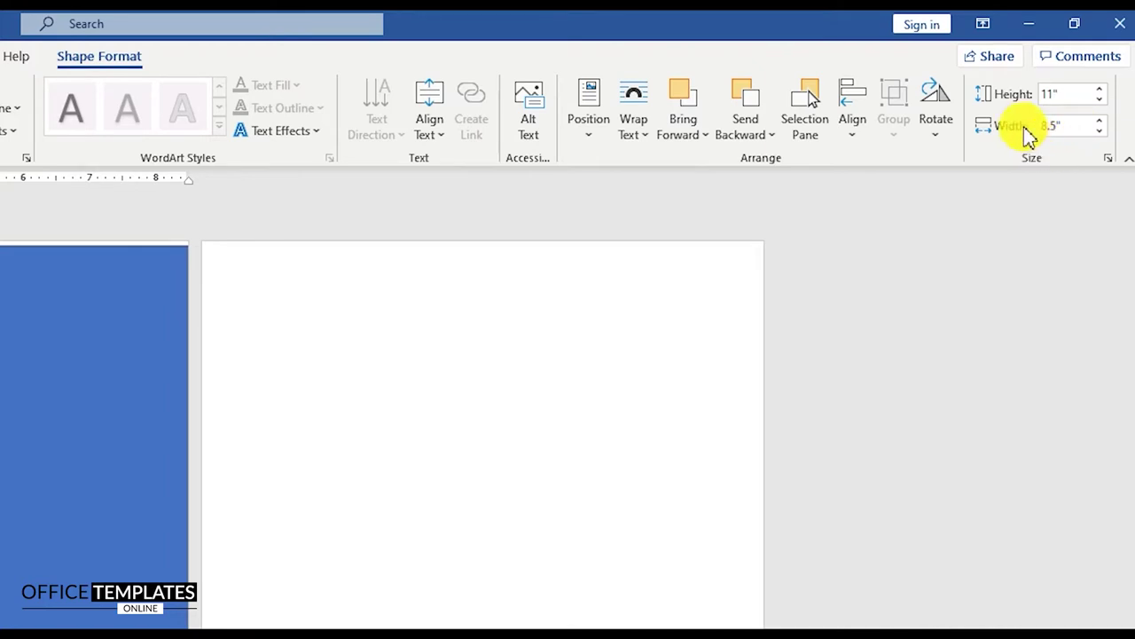
- Align the rectangle to the page's horizontal centre and vertical middle
{"action": "left_click", "coordinate": [856, 137]}
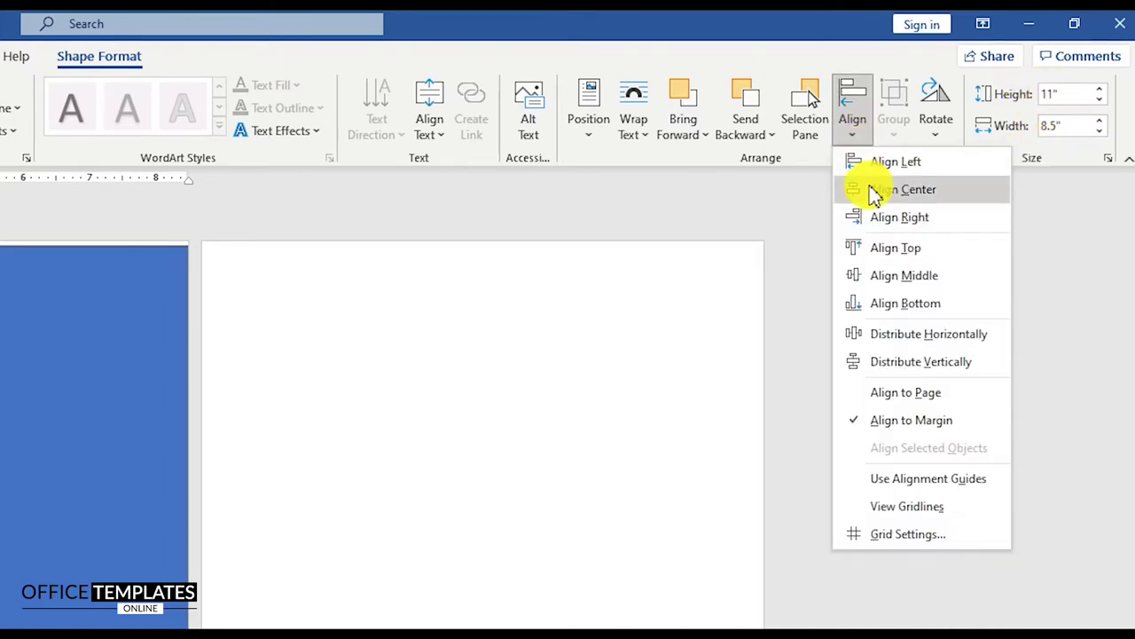
{"action": "left_click", "coordinate": [874, 188]}
{"action": "left_click", "coordinate": [850, 135]}
{"action": "left_click", "coordinate": [904, 275]}
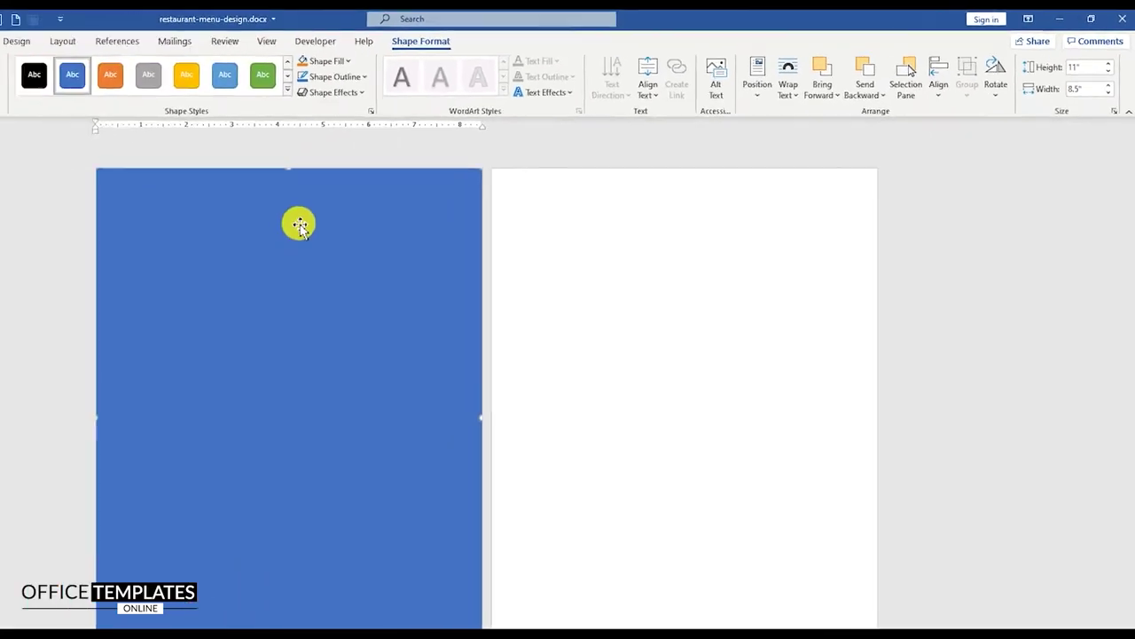
{"action": "right_click", "coordinate": [372, 228]}
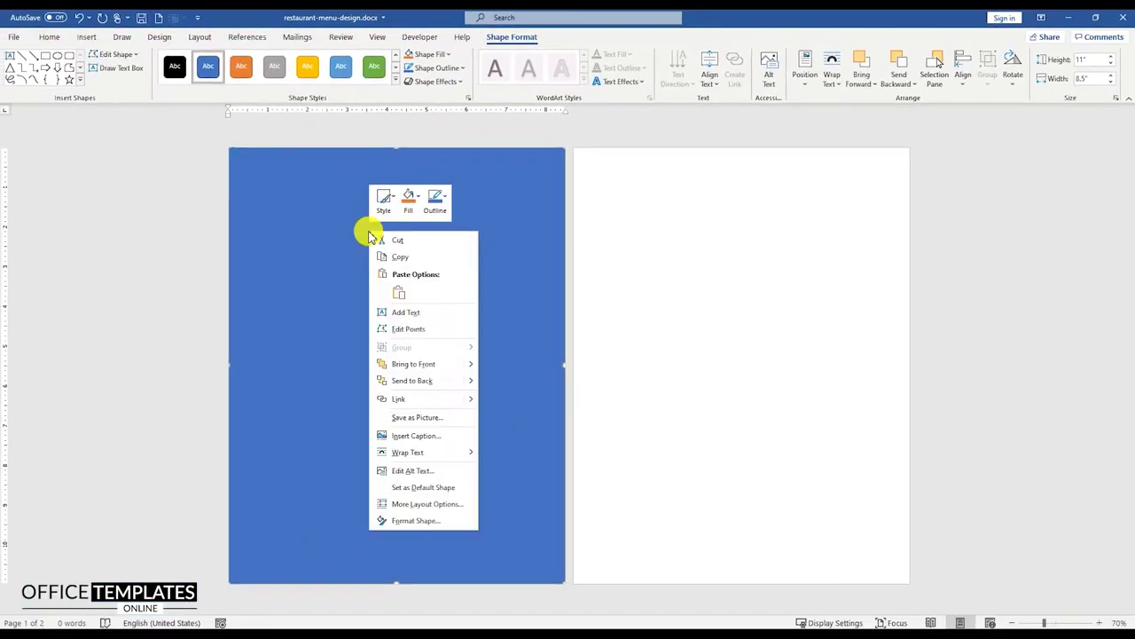
- Give the rectangle a solid black 36 pt border in Format Shape
{"action": "left_click", "coordinate": [405, 520]}
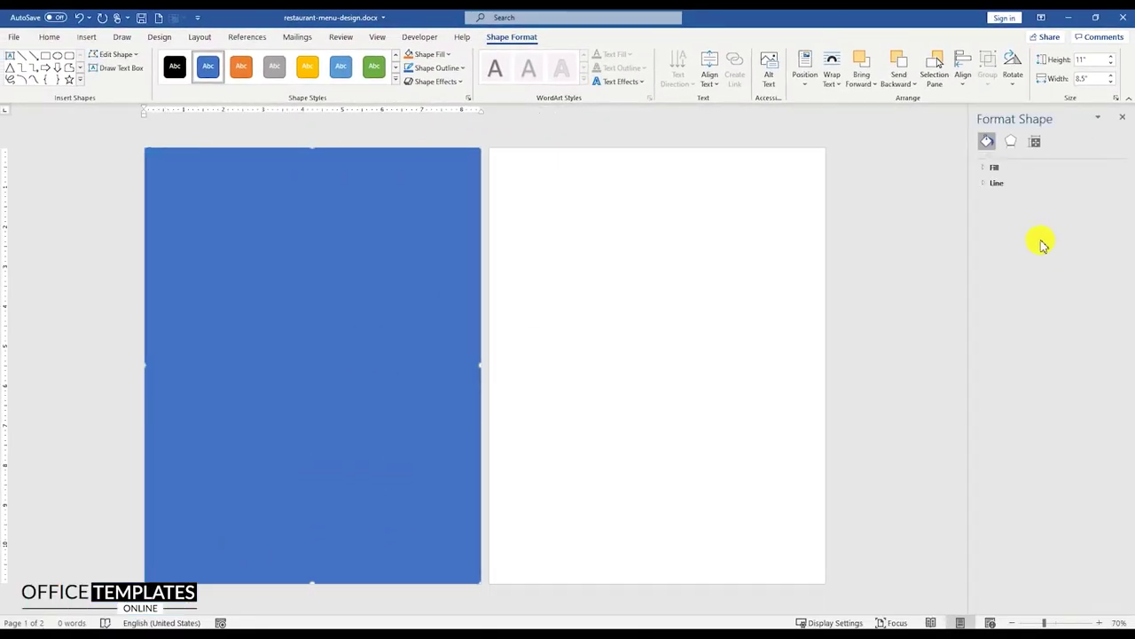
{"action": "left_click", "coordinate": [984, 184]}
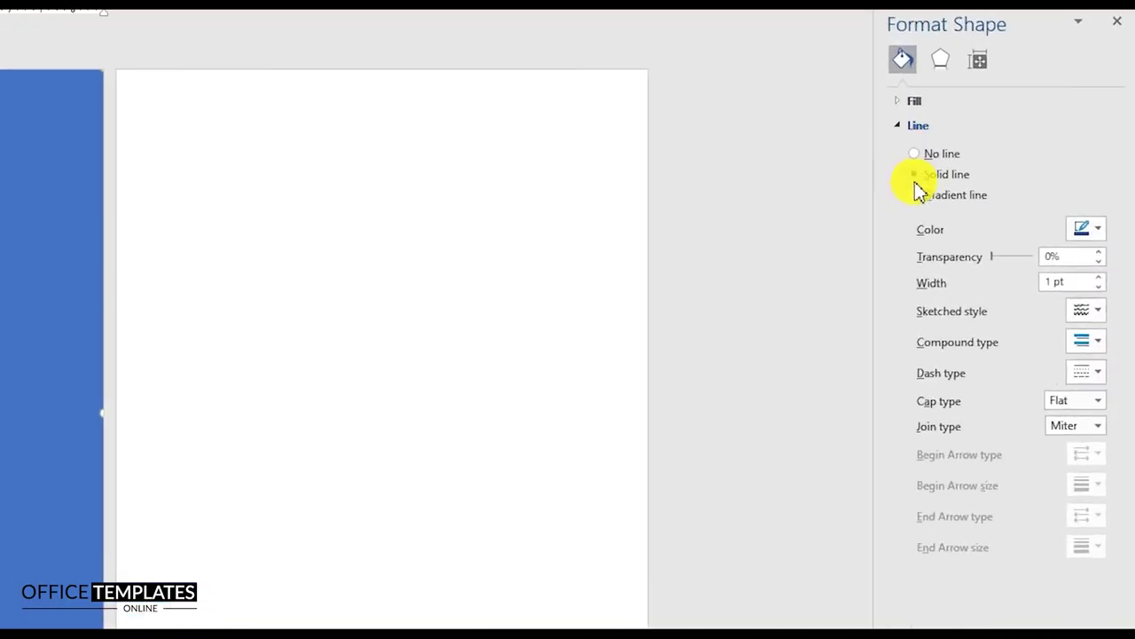
{"action": "left_click", "coordinate": [1098, 232]}
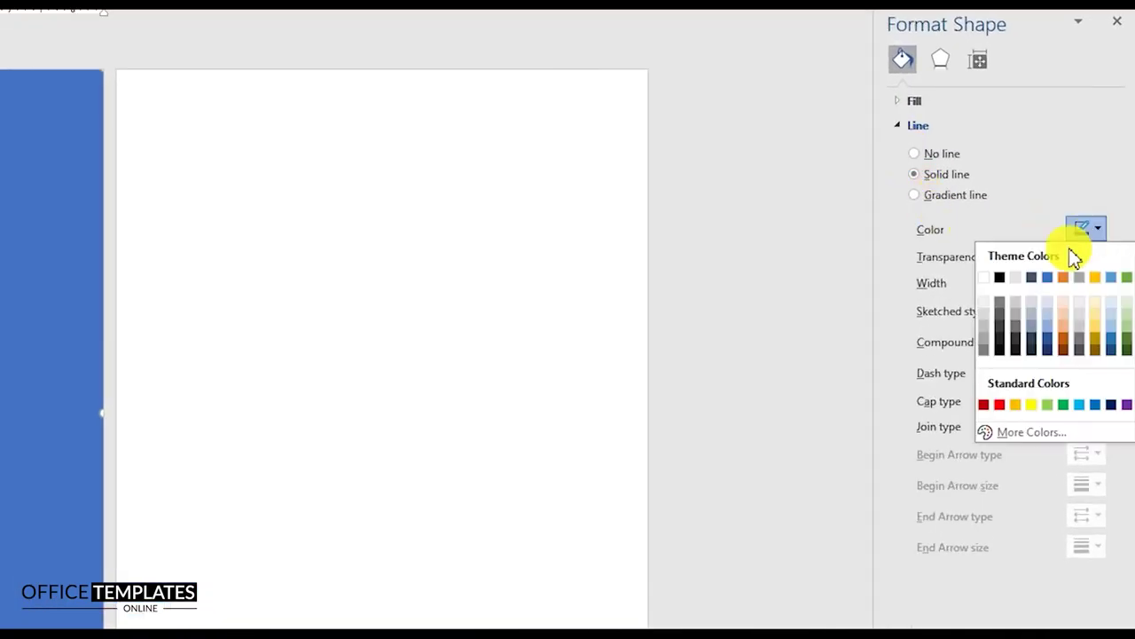
{"action": "left_click", "coordinate": [1004, 282]}
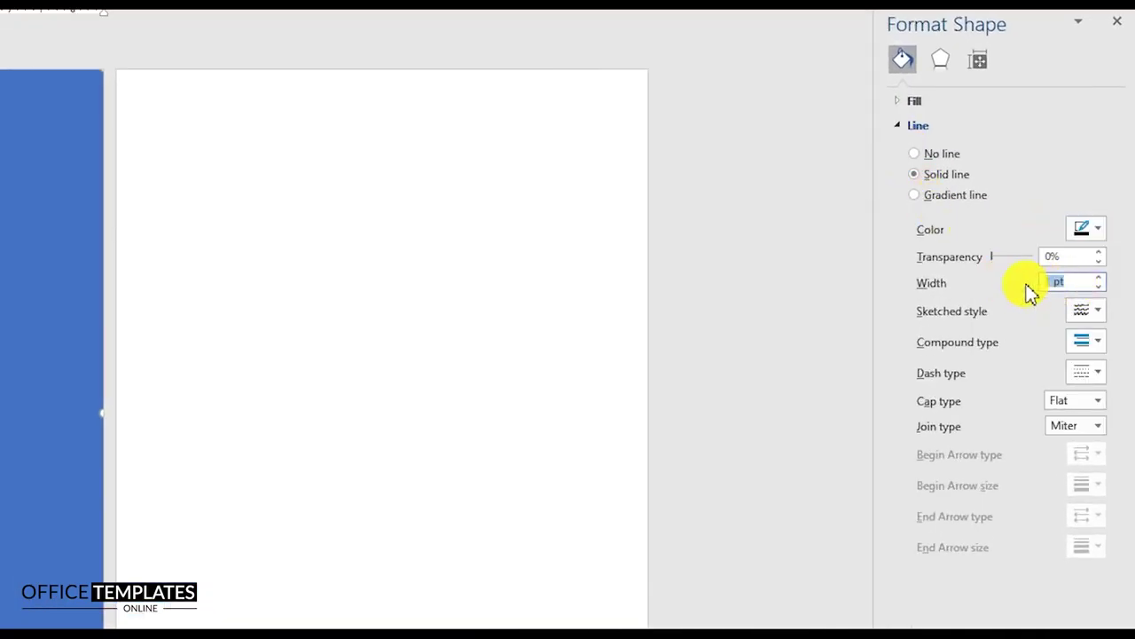
{"action": "type", "text": "36"}
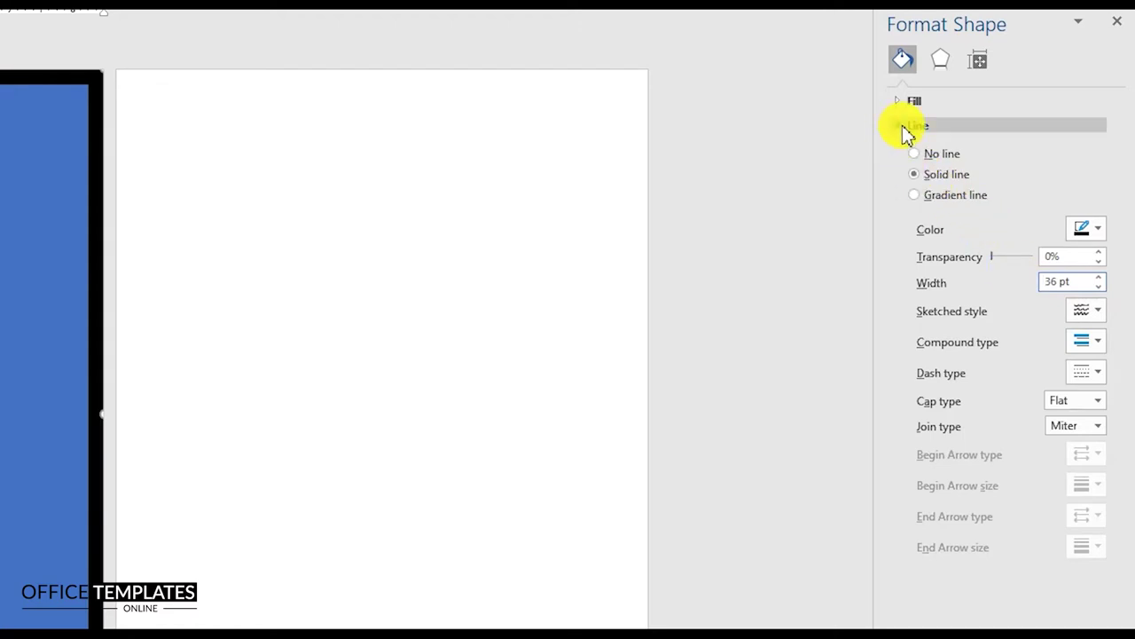
{"action": "left_click", "coordinate": [905, 125]}
- Replace the blue fill with the second dot pattern in a very light foreground colour
{"action": "left_click", "coordinate": [900, 103]}
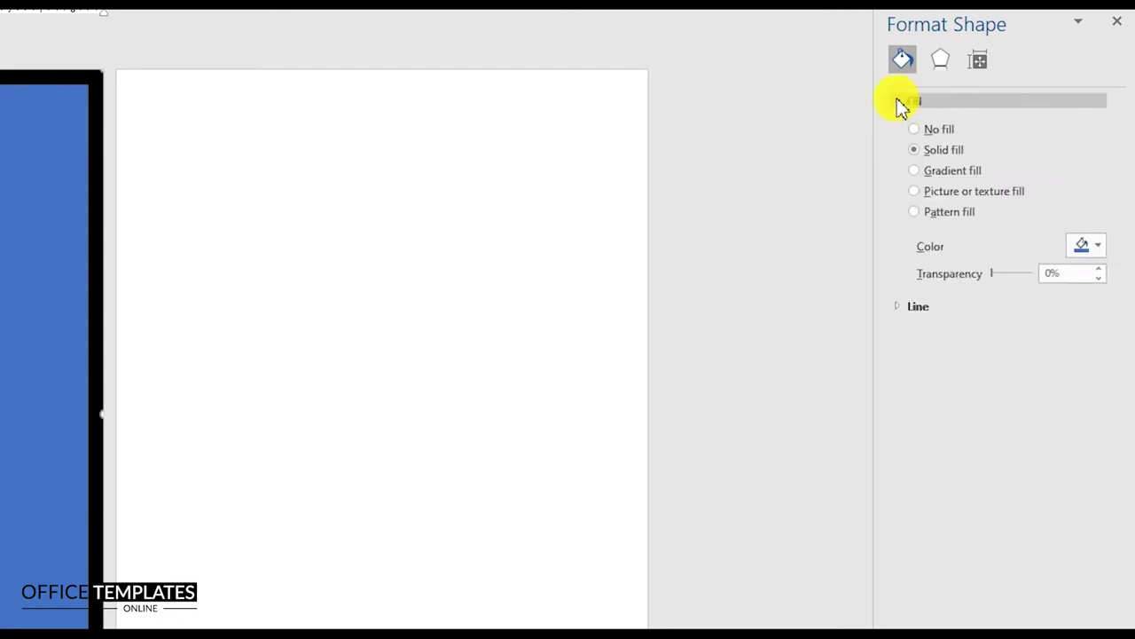
{"action": "left_click", "coordinate": [916, 213]}
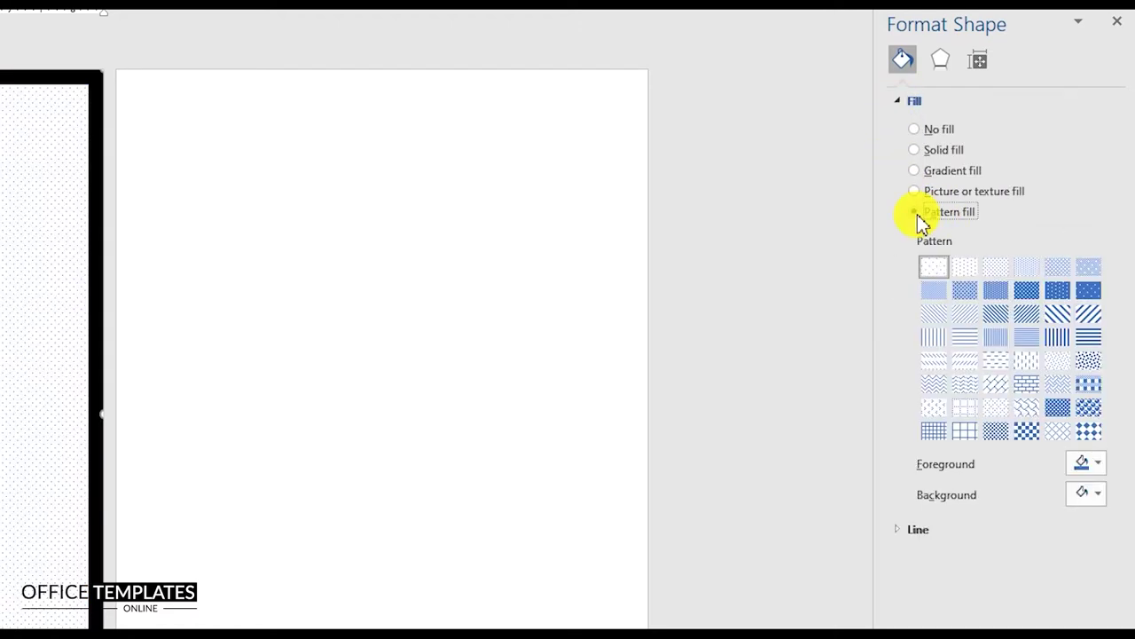
{"action": "left_click", "coordinate": [965, 271]}
{"action": "left_click", "coordinate": [1091, 494]}
{"action": "left_click", "coordinate": [1077, 497]}
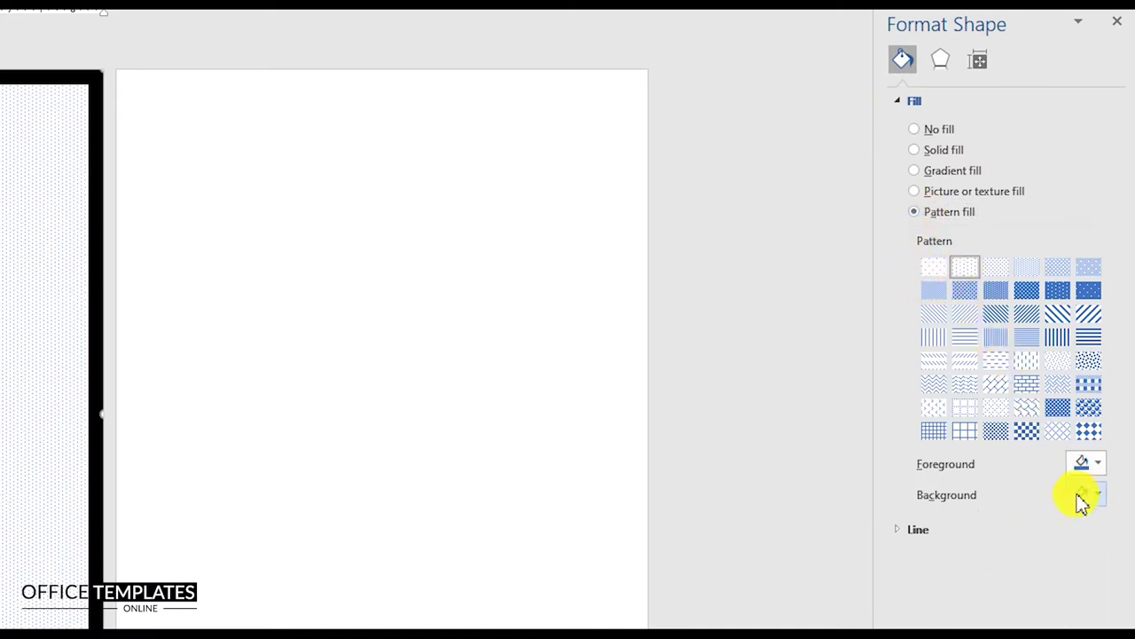
{"action": "left_click", "coordinate": [1094, 462]}
{"action": "left_click", "coordinate": [984, 547]}
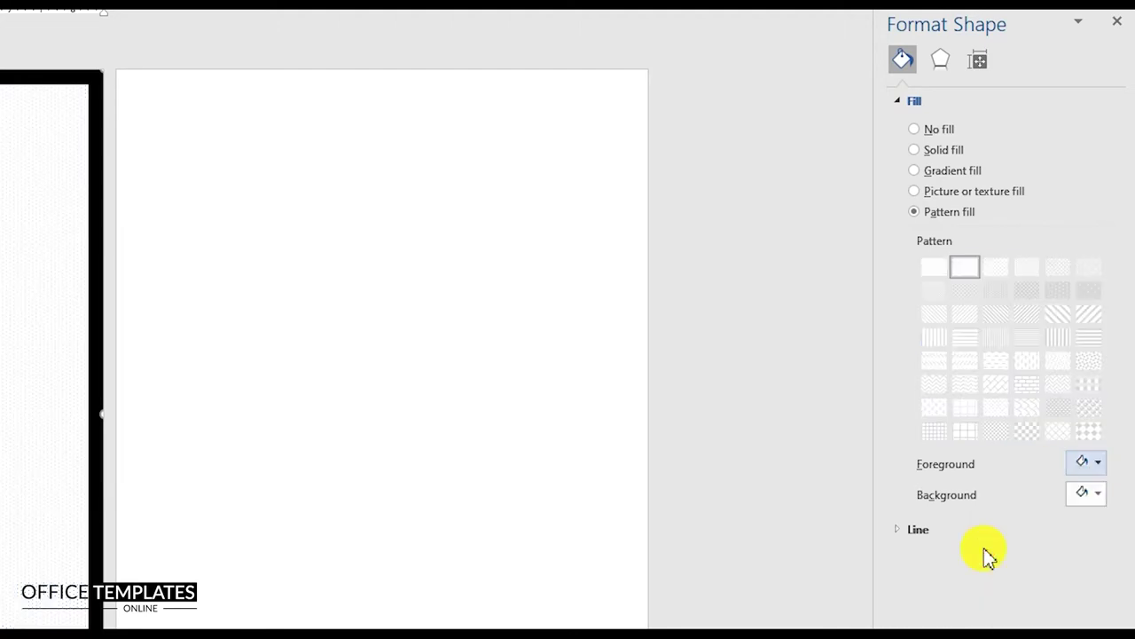
{"action": "left_click", "coordinate": [461, 349]}
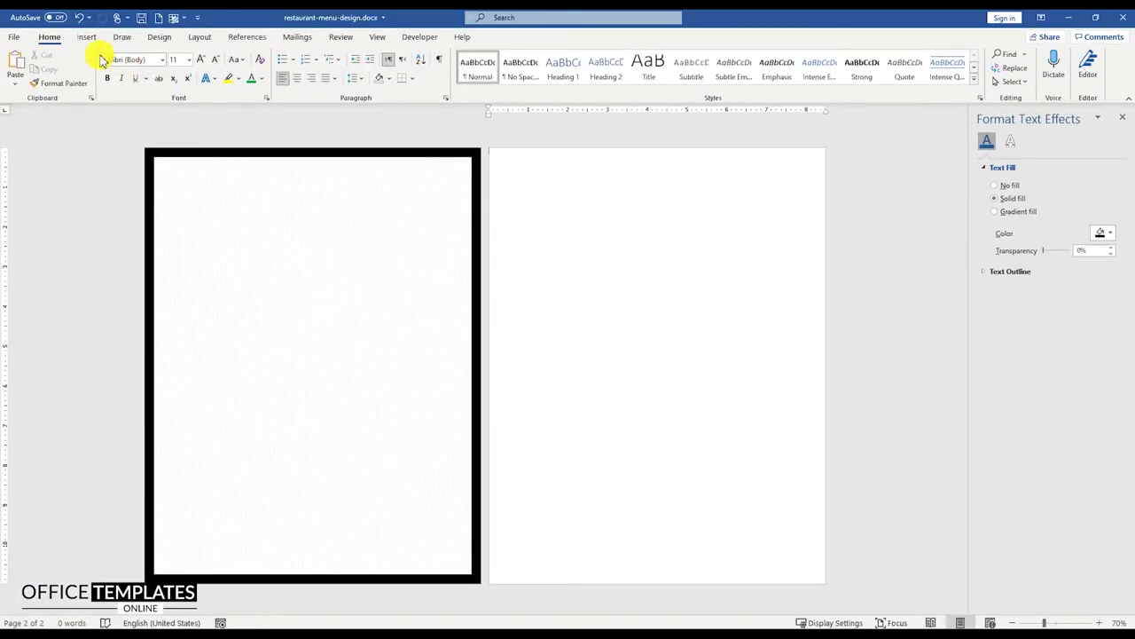
- Draw a fully rounded rectangle near the top-left, sized 3.56" by 2.21"
{"action": "left_click", "coordinate": [87, 39]}
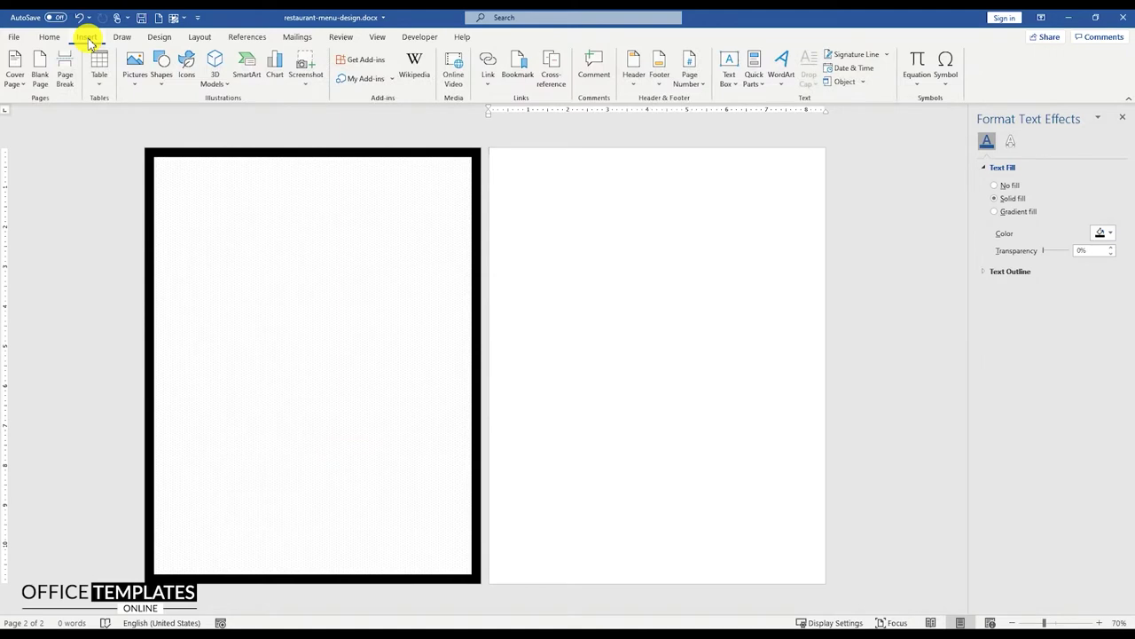
{"action": "left_click", "coordinate": [165, 86]}
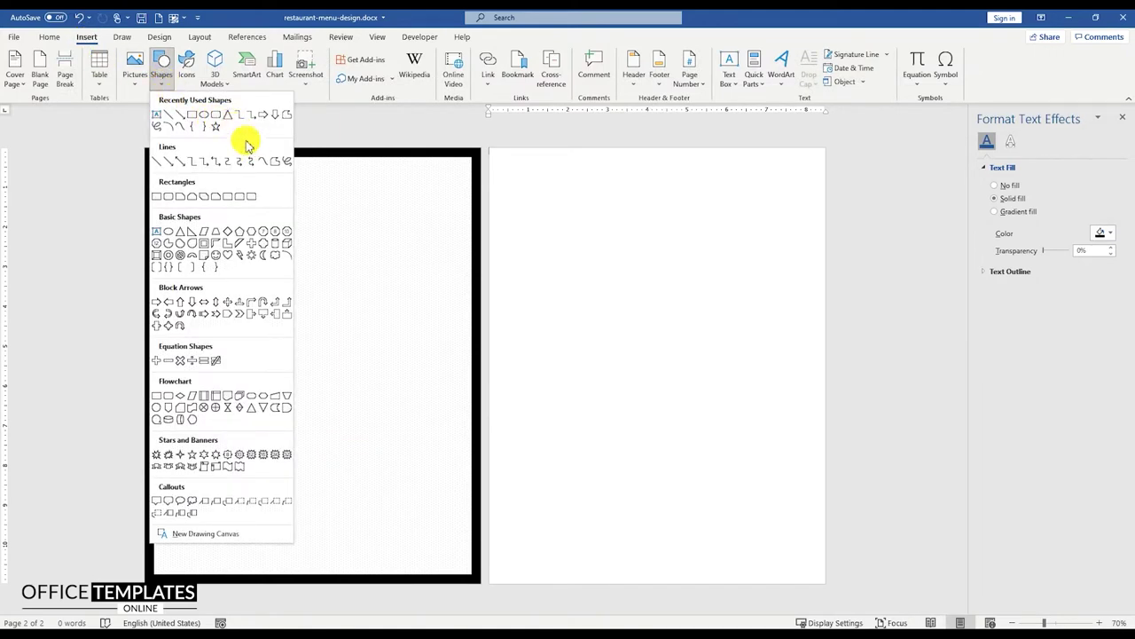
{"action": "left_click", "coordinate": [217, 119]}
{"action": "left_click_drag", "start_coordinate": [190, 206], "coordinate": [328, 269]}
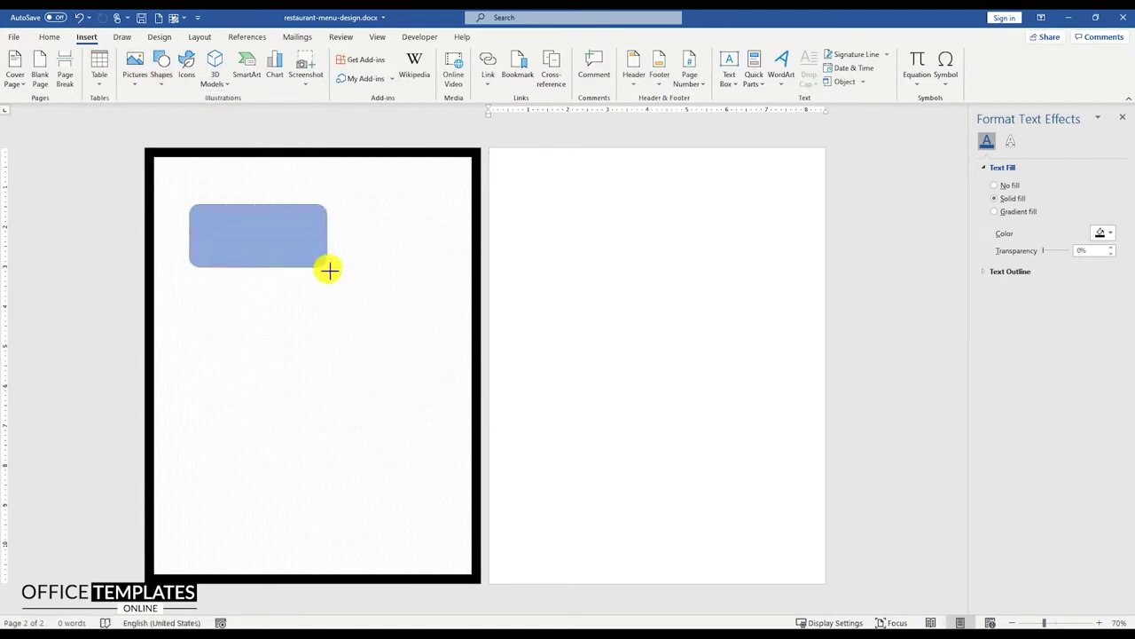
{"action": "left_click_drag", "start_coordinate": [202, 209], "coordinate": [245, 227]}
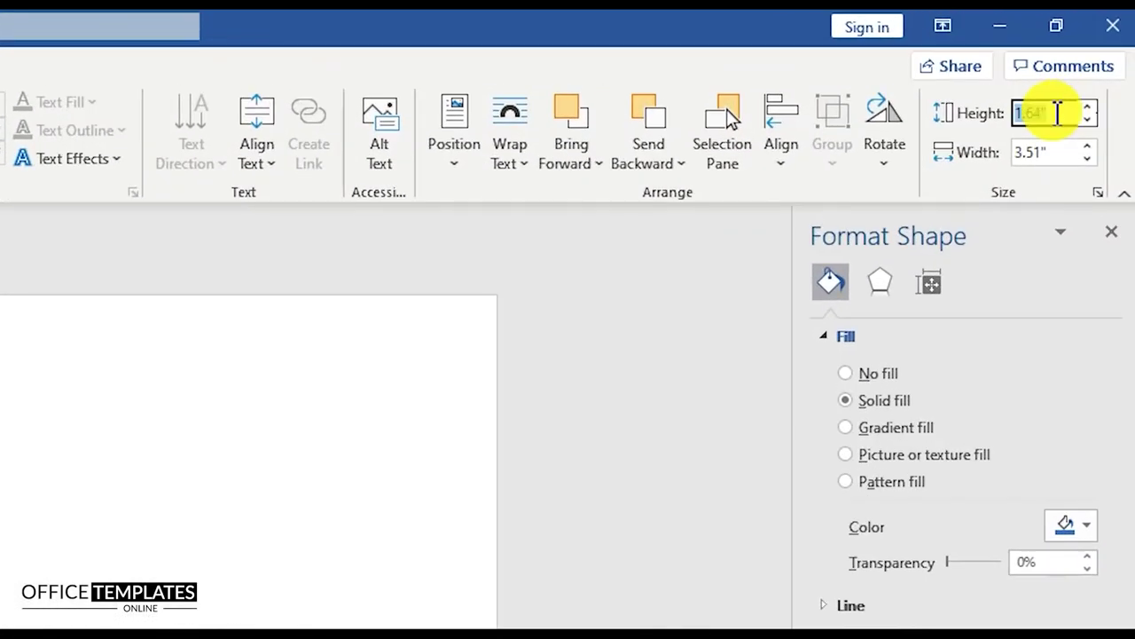
{"action": "type", "text": "3."}
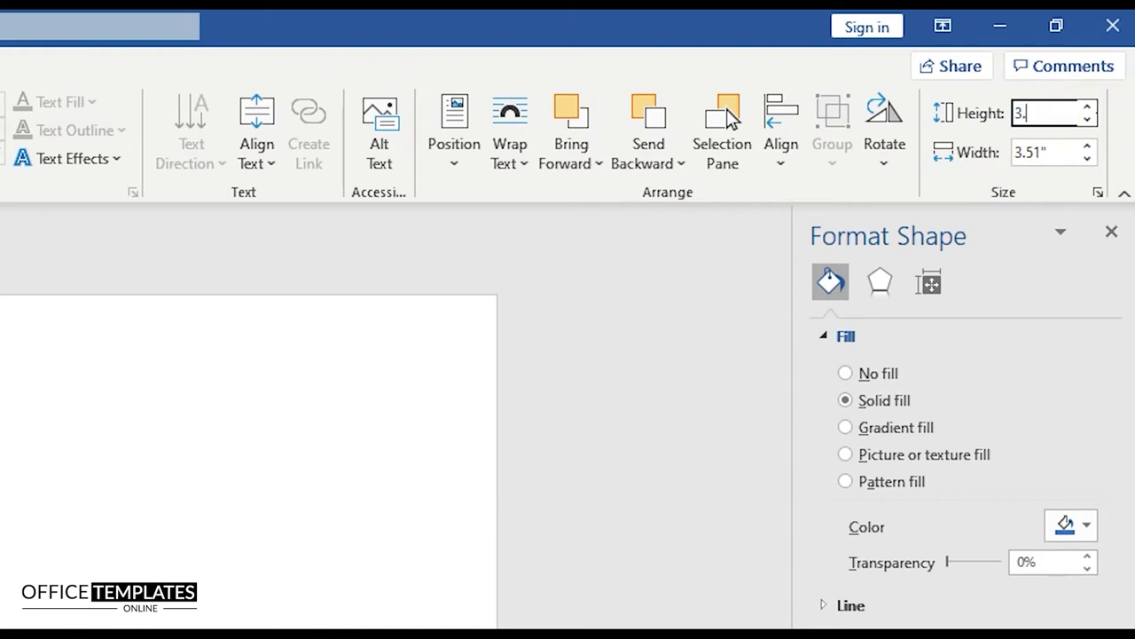
{"action": "left_click", "coordinate": [1055, 153]}
{"action": "type", "text": "2.2"}
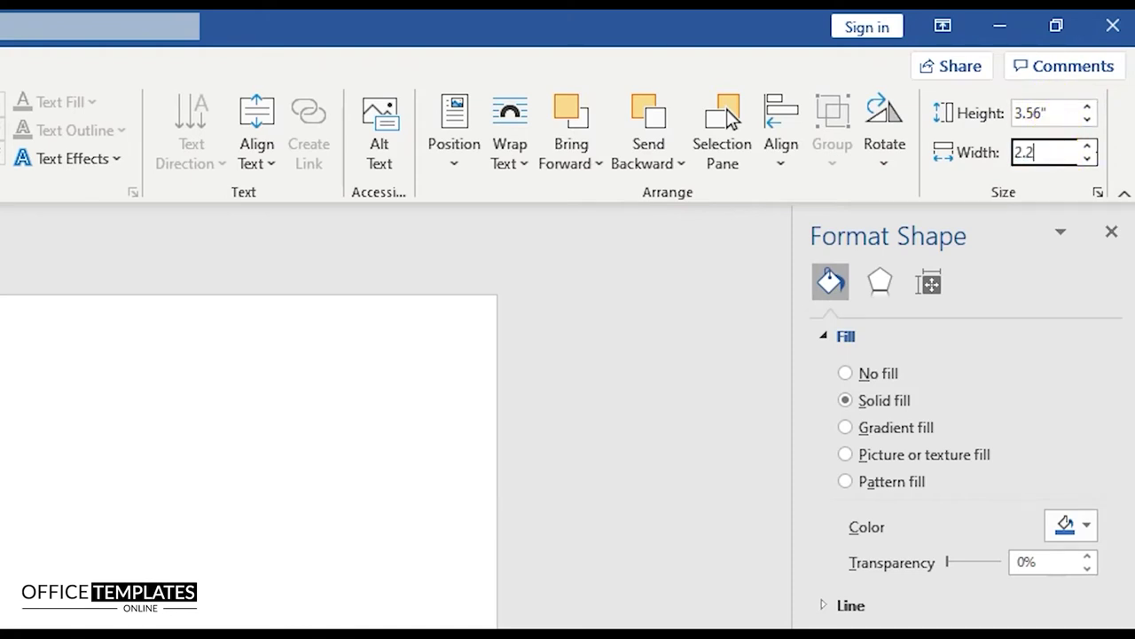
{"action": "type", "text": "1"}
{"action": "key", "text": "Return"}
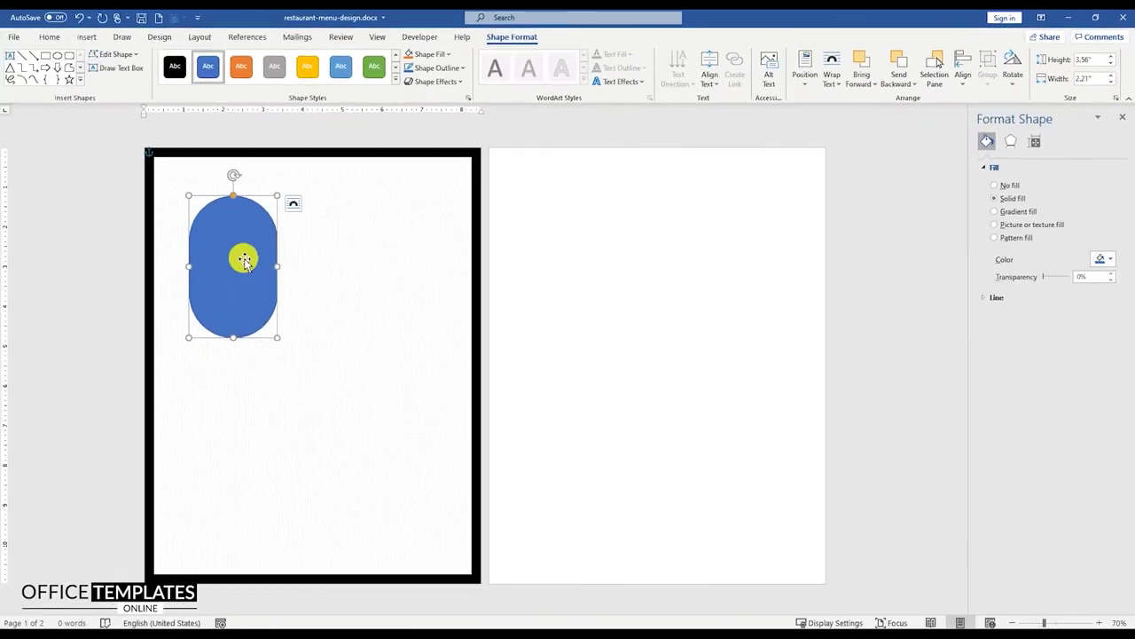
- Fill the rounded tab black and move it up past the page's top edge
{"action": "right_click", "coordinate": [244, 259]}
{"action": "left_click", "coordinate": [278, 221]}
{"action": "left_click", "coordinate": [289, 259]}
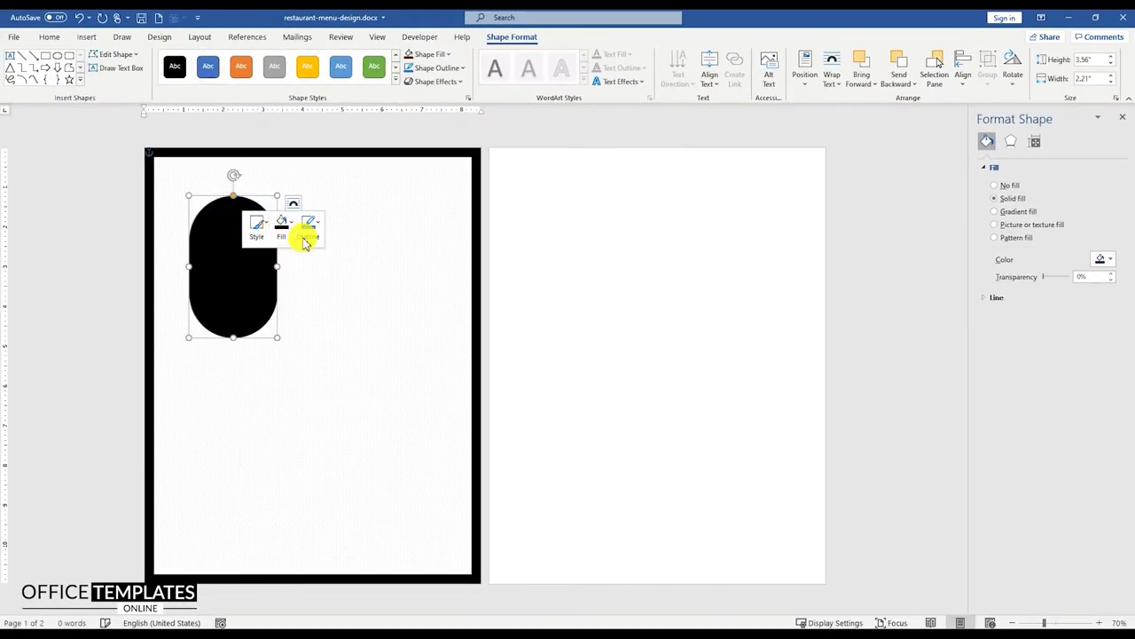
{"action": "scroll", "coordinate": [317, 372], "scroll_direction": "up", "scroll_amount": 5, "text": "ctrl"}
{"action": "left_click_drag", "start_coordinate": [295, 317], "coordinate": [336, 195]}
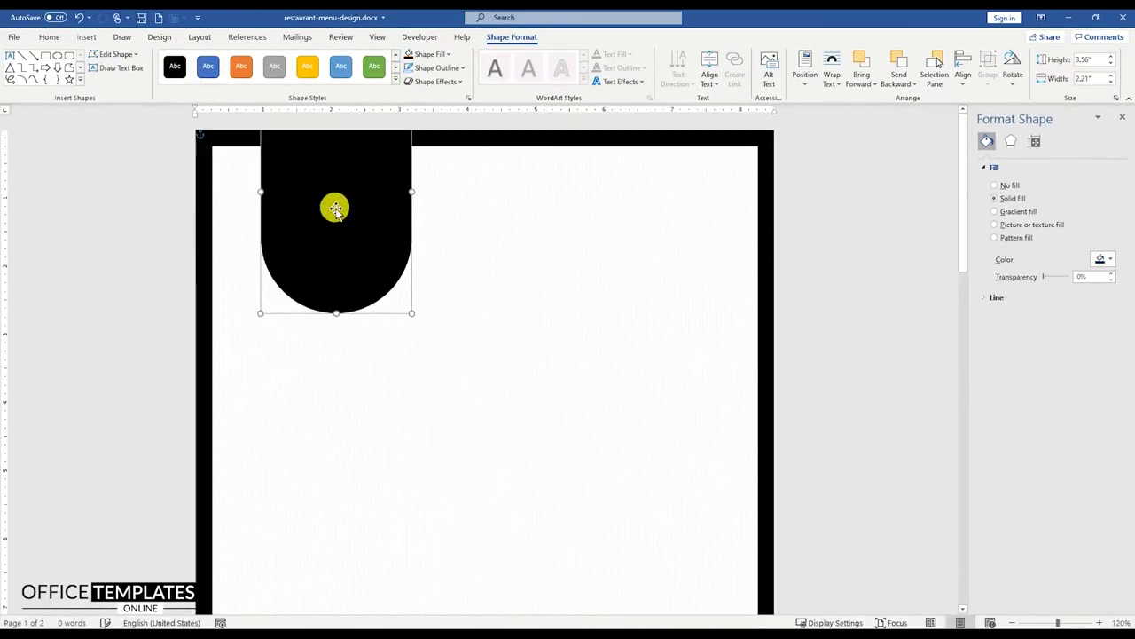
{"action": "left_click", "coordinate": [469, 270]}
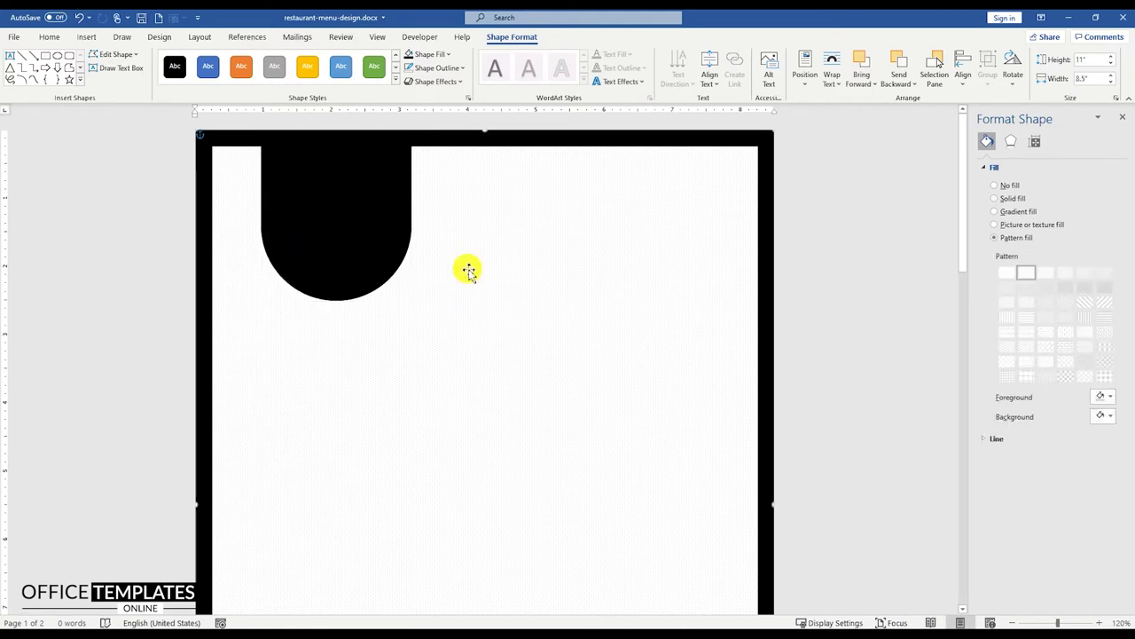
{"action": "left_click", "coordinate": [86, 36]}
{"action": "left_click", "coordinate": [134, 66]}
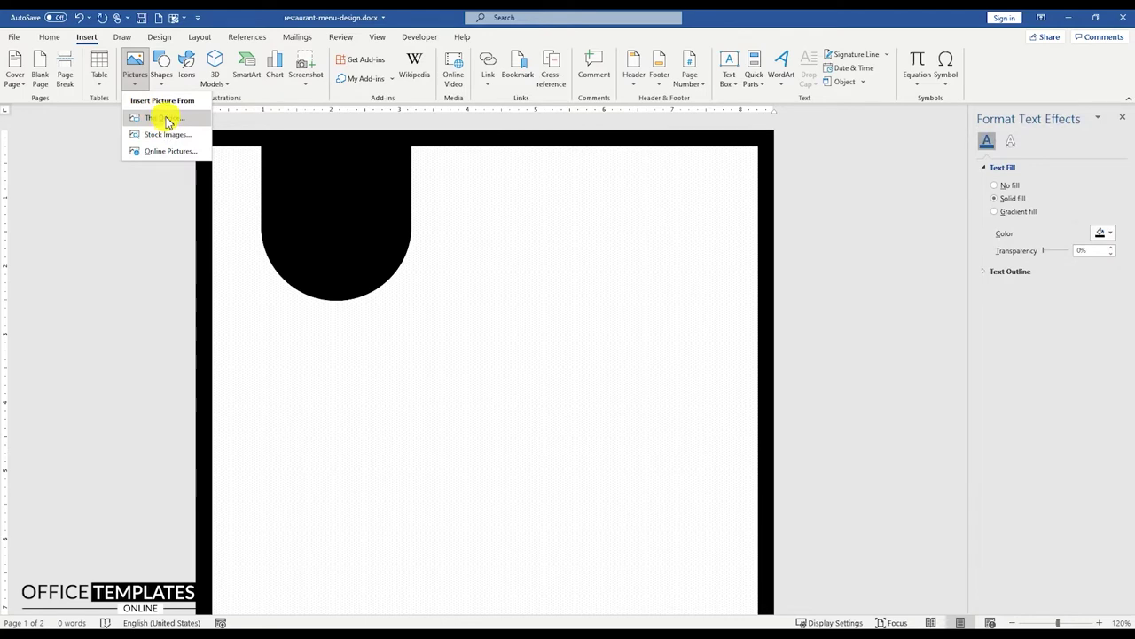
- Insert logo.svg from this device, set it In Front of Text, and shrink it
{"action": "left_click", "coordinate": [167, 121]}
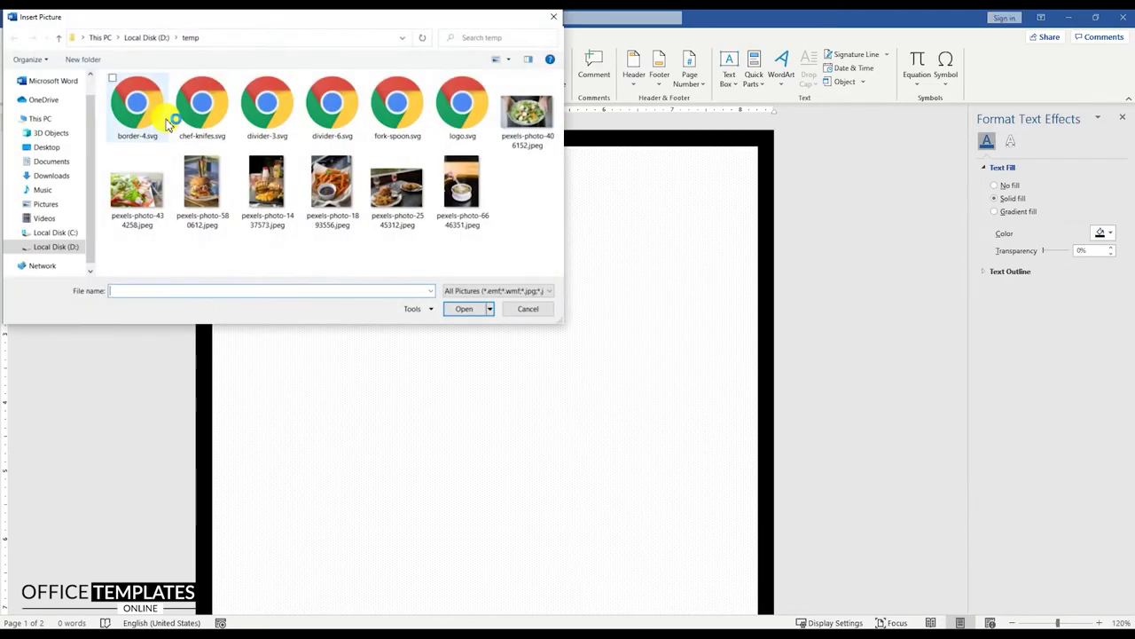
{"action": "left_click", "coordinate": [460, 126]}
{"action": "double_click", "coordinate": [460, 126]}
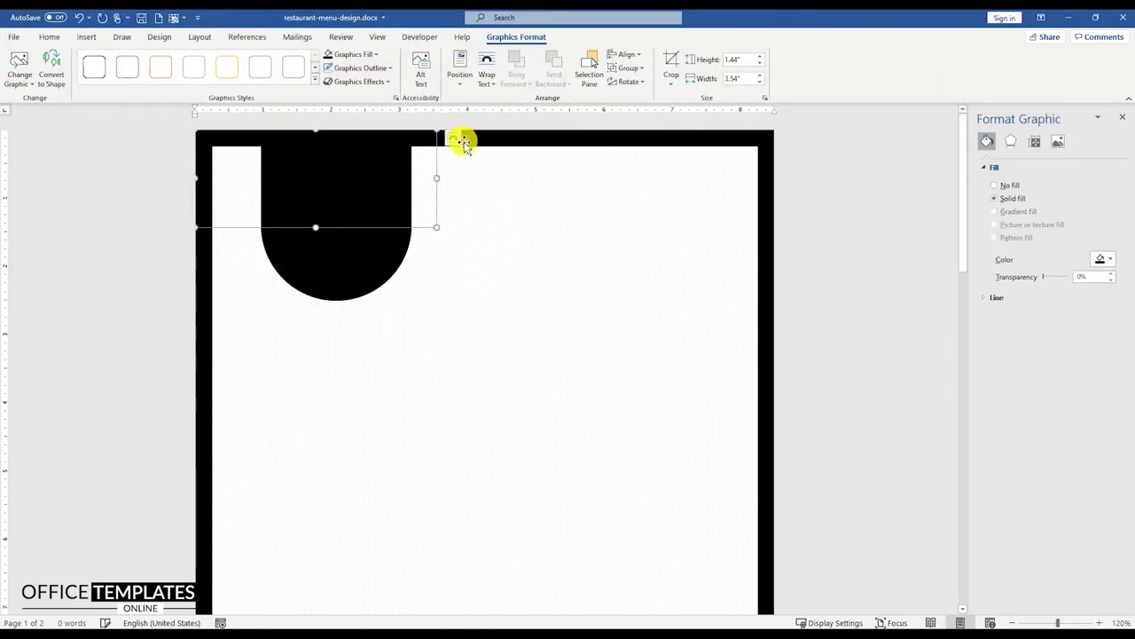
{"action": "left_click", "coordinate": [455, 139]}
{"action": "left_click", "coordinate": [535, 254]}
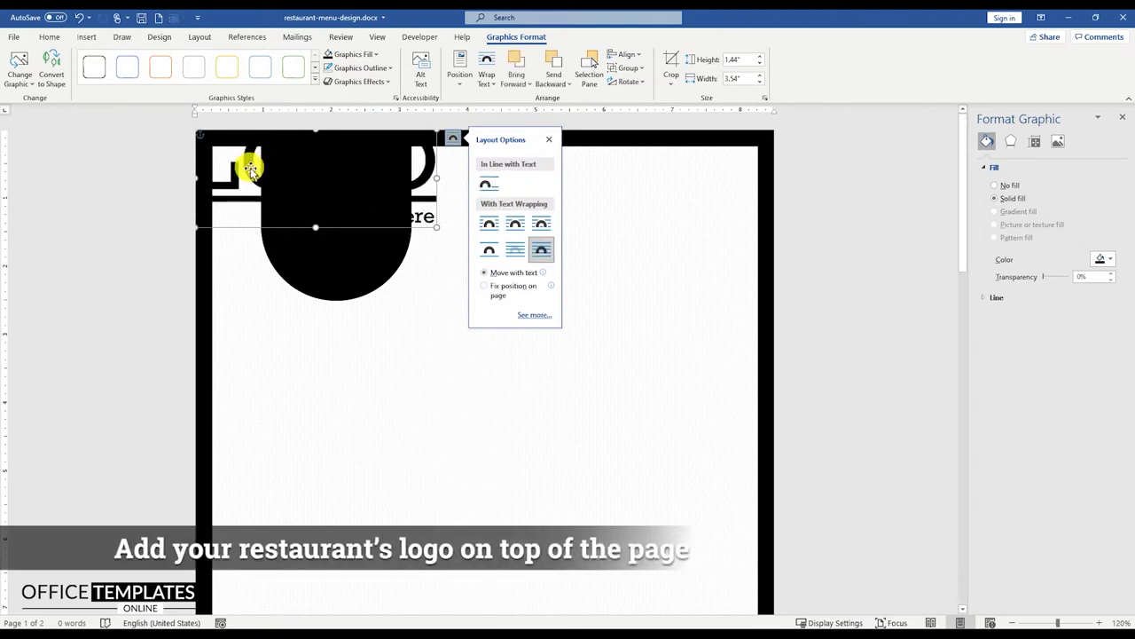
{"action": "left_click_drag", "start_coordinate": [248, 165], "coordinate": [342, 316]}
{"action": "left_click_drag", "start_coordinate": [497, 349], "coordinate": [385, 296]}
- Fill the logo white, move it onto the black tab, and centre-align them
{"action": "right_click", "coordinate": [380, 300]}
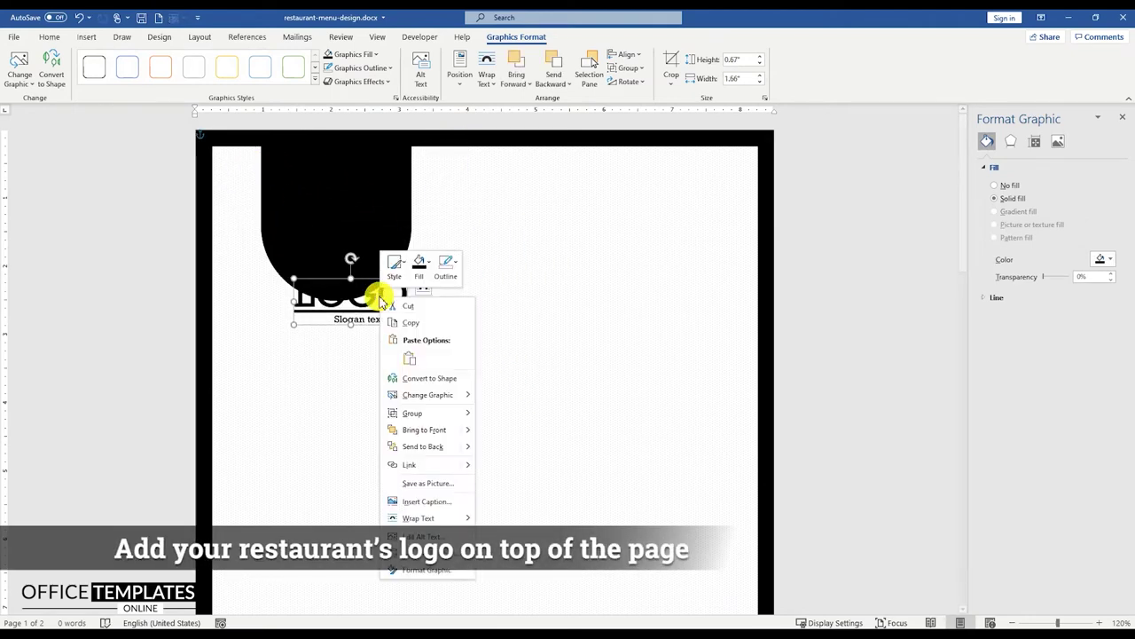
{"action": "left_click", "coordinate": [422, 282]}
{"action": "left_click", "coordinate": [413, 308]}
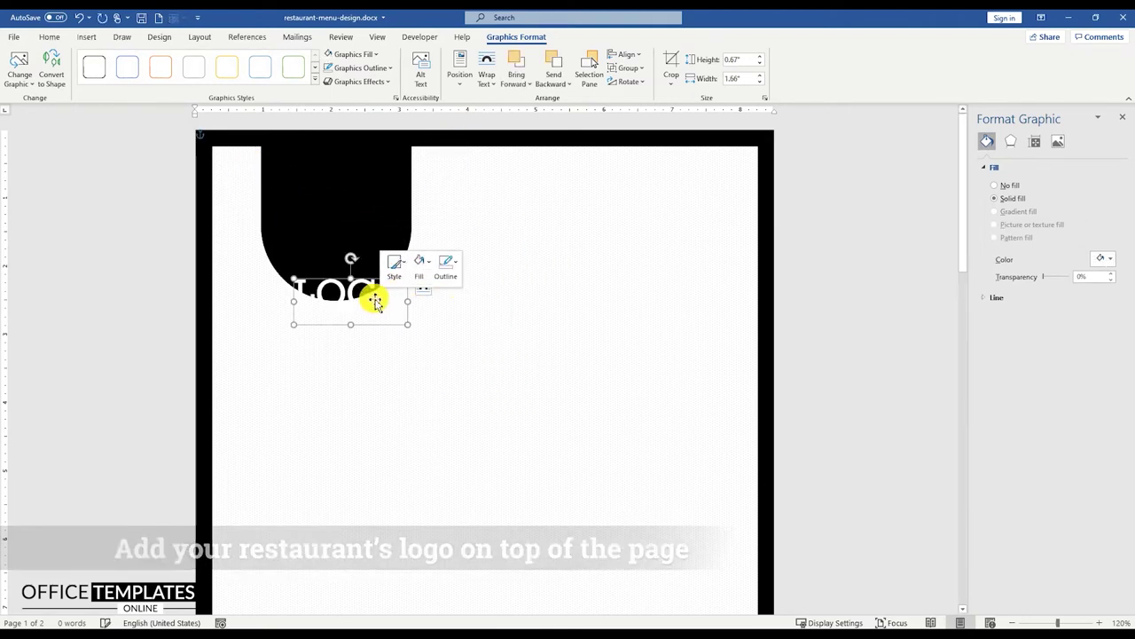
{"action": "left_click_drag", "start_coordinate": [360, 288], "coordinate": [343, 216]}
{"action": "left_click", "coordinate": [370, 180], "text": "shift"}
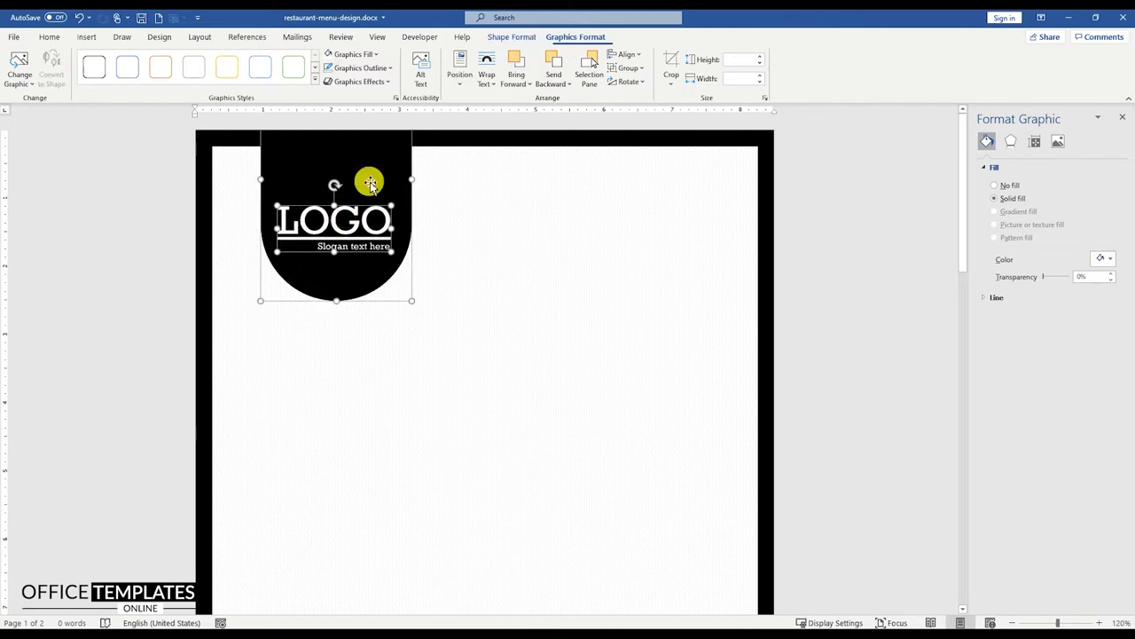
{"action": "left_click", "coordinate": [639, 55]}
{"action": "left_click", "coordinate": [641, 84]}
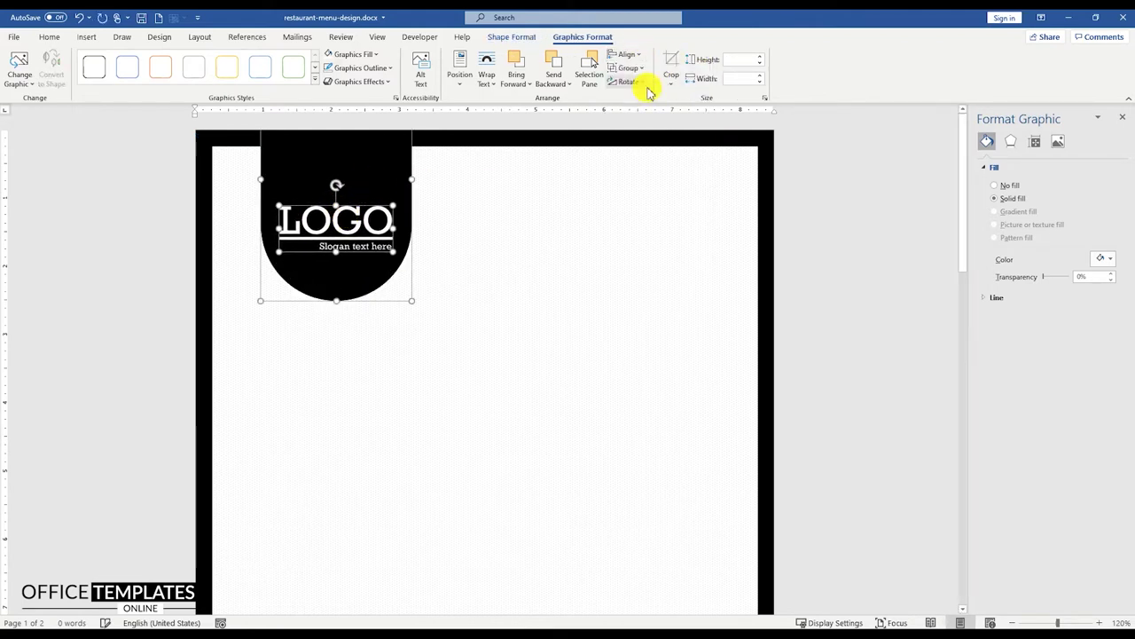
{"action": "left_click", "coordinate": [387, 211]}
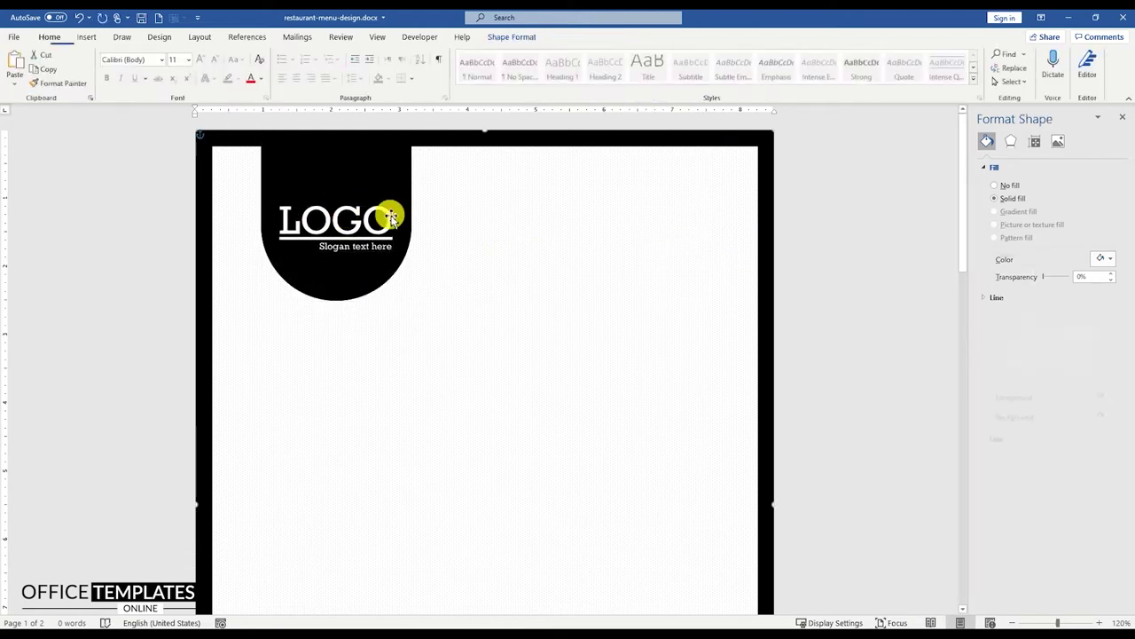
- Insert chef-knifes.svg from this device and set it In Front of Text
{"action": "left_click", "coordinate": [86, 37]}
{"action": "left_click", "coordinate": [135, 66]}
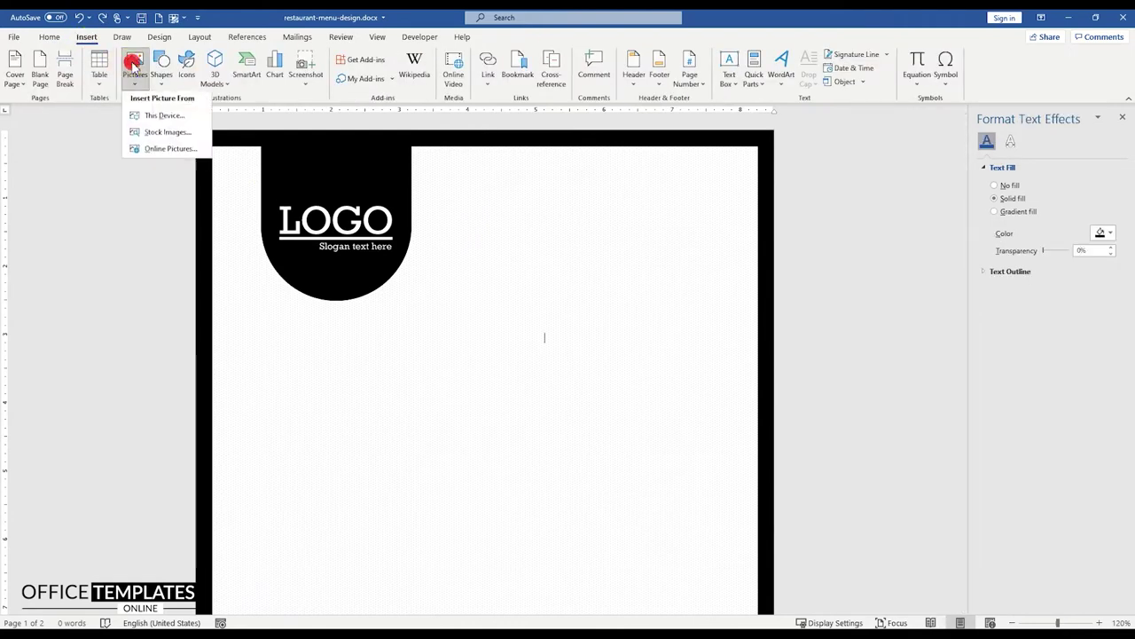
{"action": "left_click", "coordinate": [165, 121]}
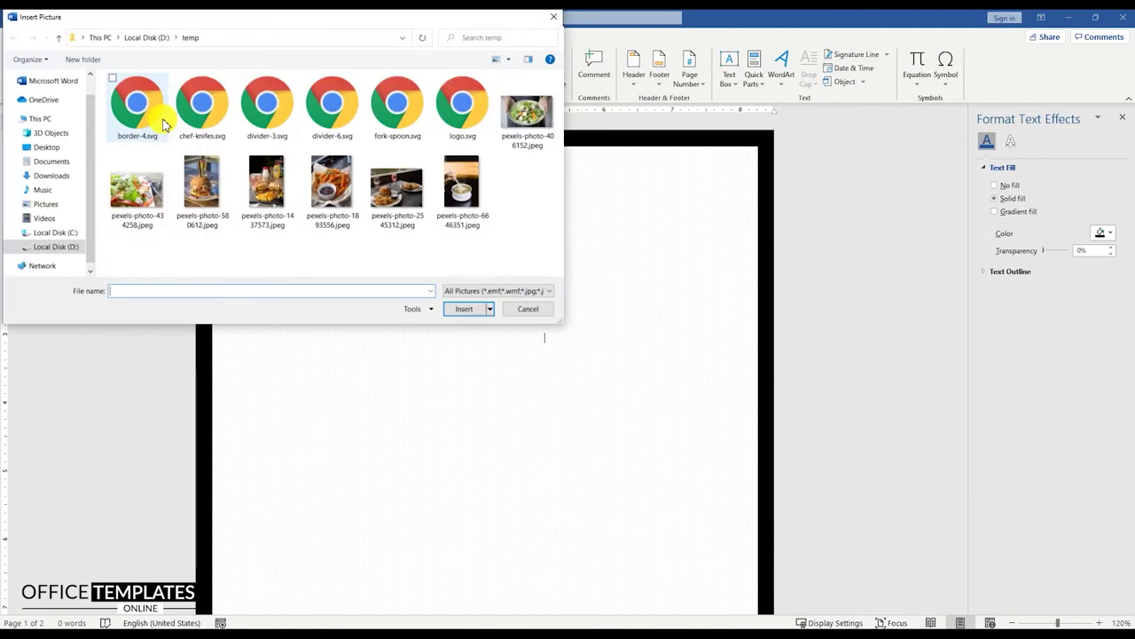
{"action": "left_click", "coordinate": [202, 122]}
{"action": "double_click", "coordinate": [202, 123]}
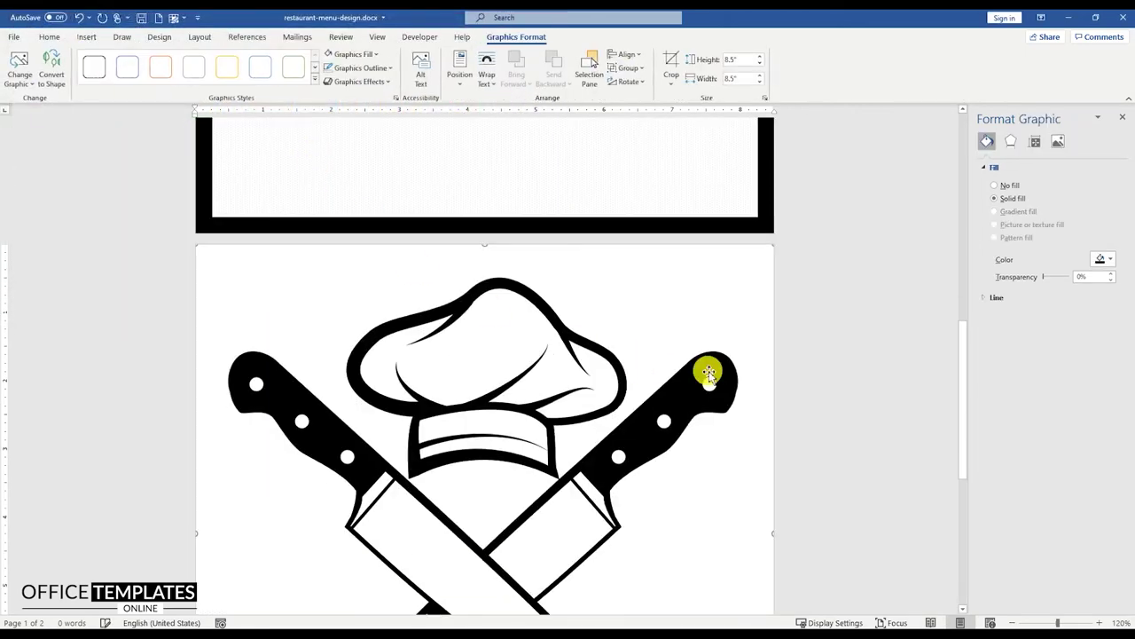
{"action": "left_click", "coordinate": [791, 252]}
{"action": "left_click", "coordinate": [874, 363]}
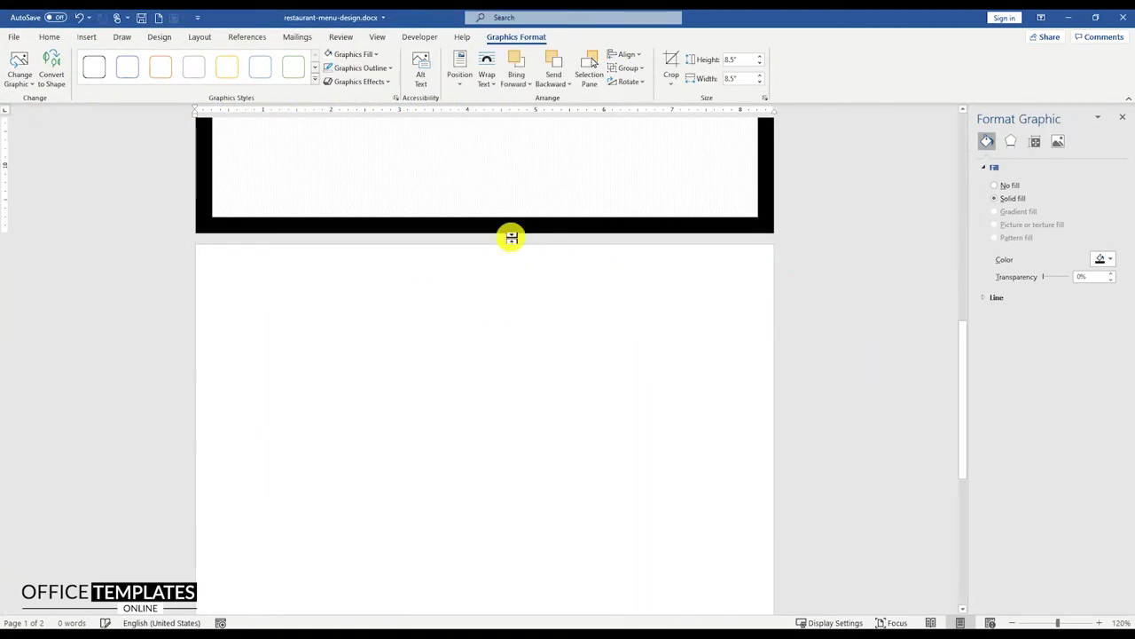
- Shrink the chef graphic, move it onto the LOGO block, and fill it white
{"action": "scroll", "coordinate": [506, 234], "scroll_direction": "up", "scroll_amount": 3}
{"action": "scroll", "coordinate": [532, 249], "scroll_direction": "up", "scroll_amount": 5}
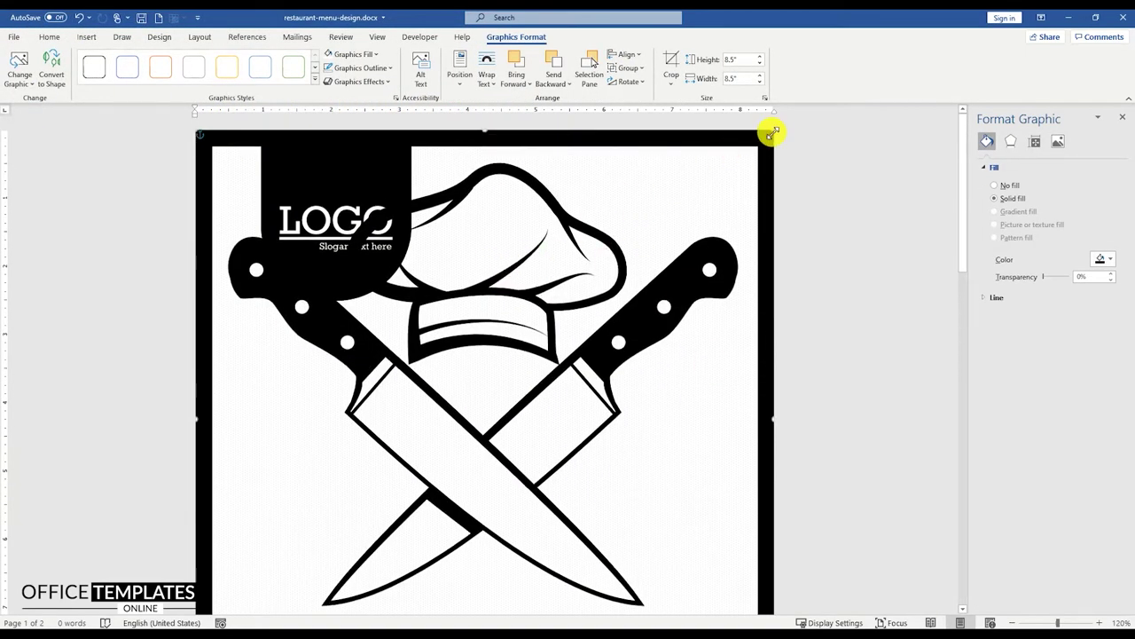
{"action": "left_click_drag", "start_coordinate": [769, 134], "coordinate": [425, 133]}
{"action": "left_click_drag", "start_coordinate": [328, 165], "coordinate": [375, 355]}
{"action": "mouse_move", "coordinate": [481, 544]}
{"action": "left_mouse_down"}
{"action": "mouse_move", "coordinate": [325, 359]}
{"action": "mouse_move", "coordinate": [349, 168]}
{"action": "left_mouse_up"}
{"action": "right_click", "coordinate": [357, 160]}
{"action": "left_click", "coordinate": [393, 138]}
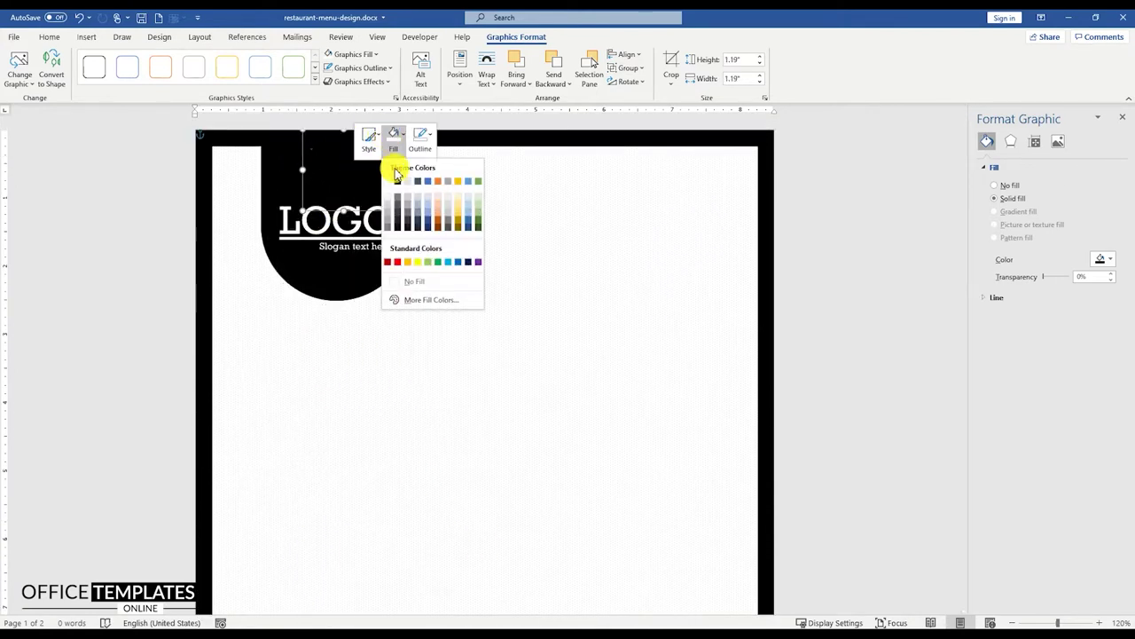
{"action": "left_click", "coordinate": [387, 182]}
- Position the white chef graphic just above the LOGO text
{"action": "scroll", "coordinate": [469, 275], "scroll_direction": "up", "scroll_amount": 3, "text": "ctrl"}
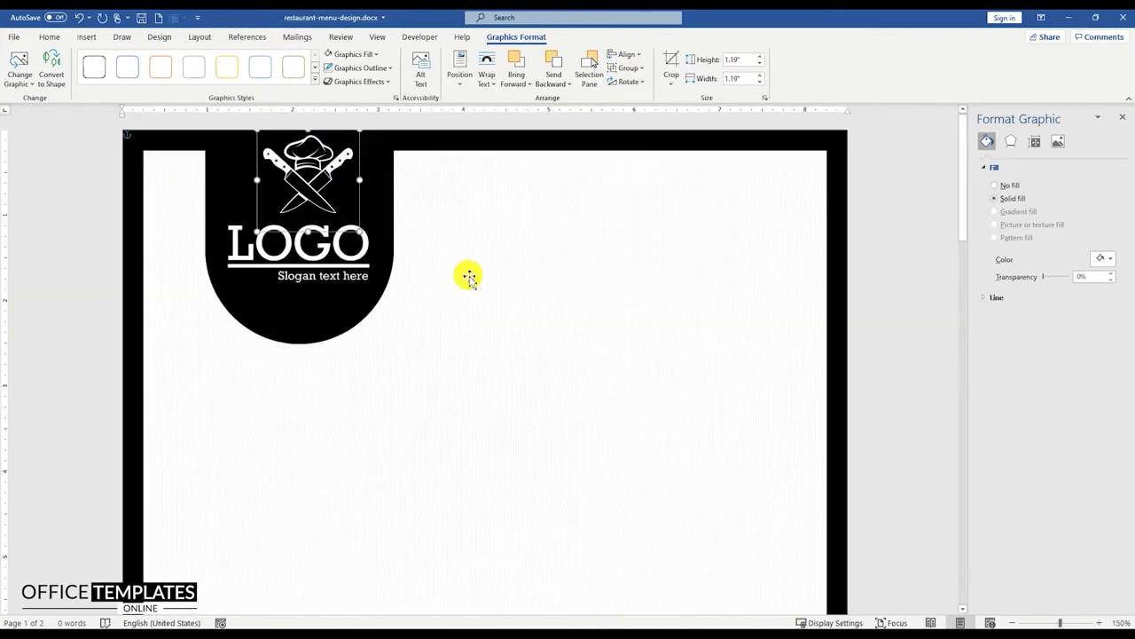
{"action": "right_click", "coordinate": [324, 168]}
{"action": "left_click", "coordinate": [347, 224]}
{"action": "left_click_drag", "start_coordinate": [318, 182], "coordinate": [299, 254]}
{"action": "left_click_drag", "start_coordinate": [310, 177], "coordinate": [306, 251]}
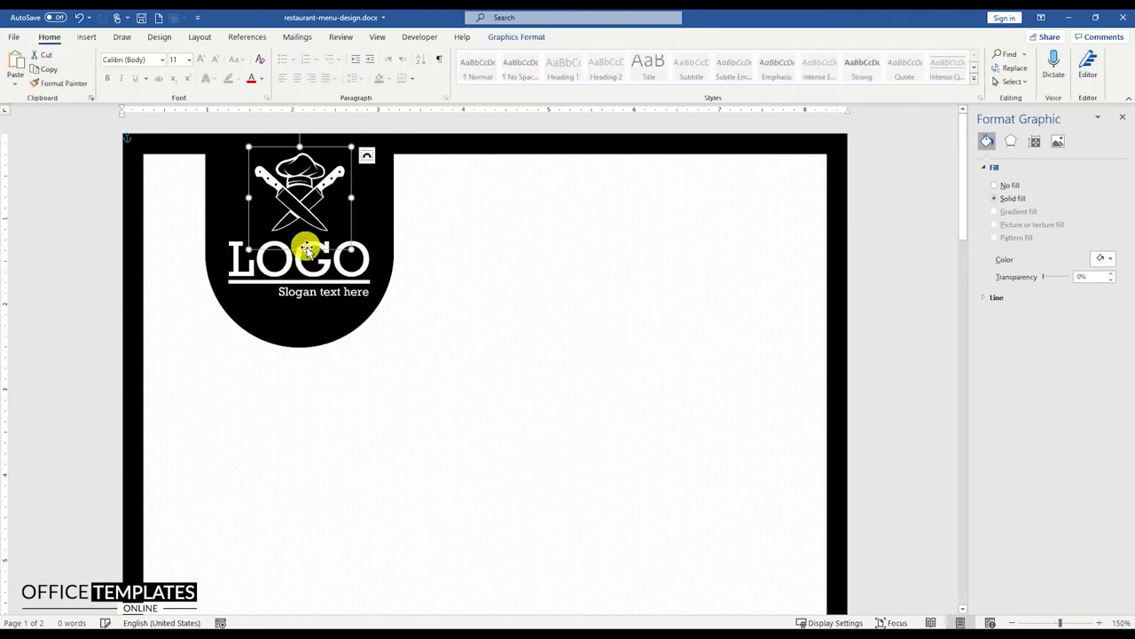
- Centre-align the chef graphic and the LOGO text with each other
{"action": "left_click", "coordinate": [306, 251], "text": "shift"}
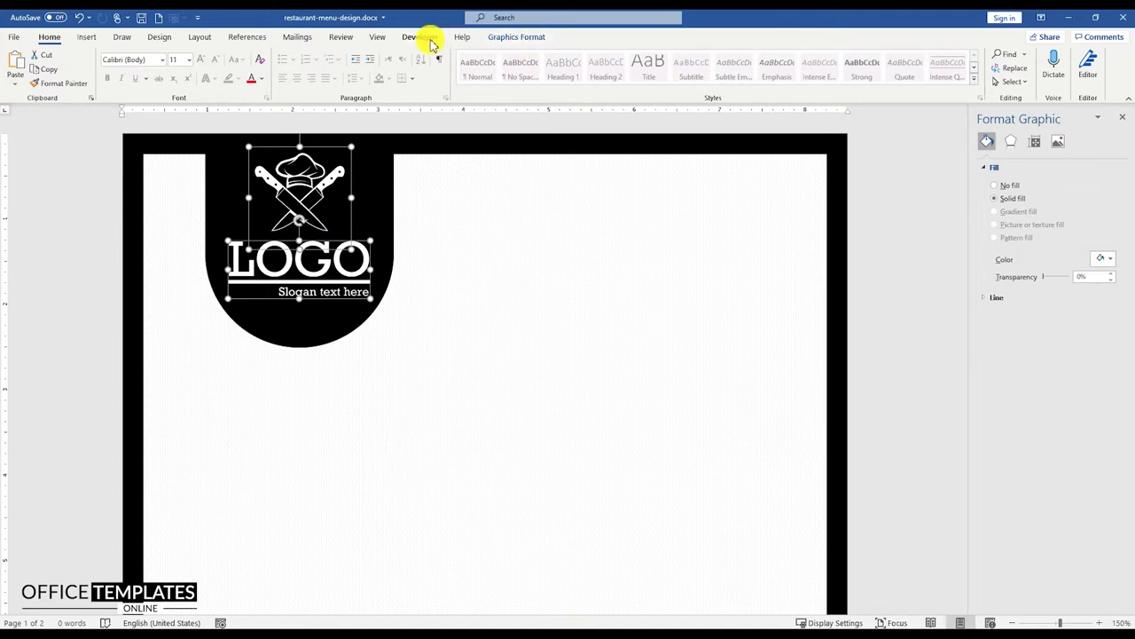
{"action": "left_click", "coordinate": [524, 36]}
{"action": "left_click", "coordinate": [635, 55]}
{"action": "left_click", "coordinate": [652, 92]}
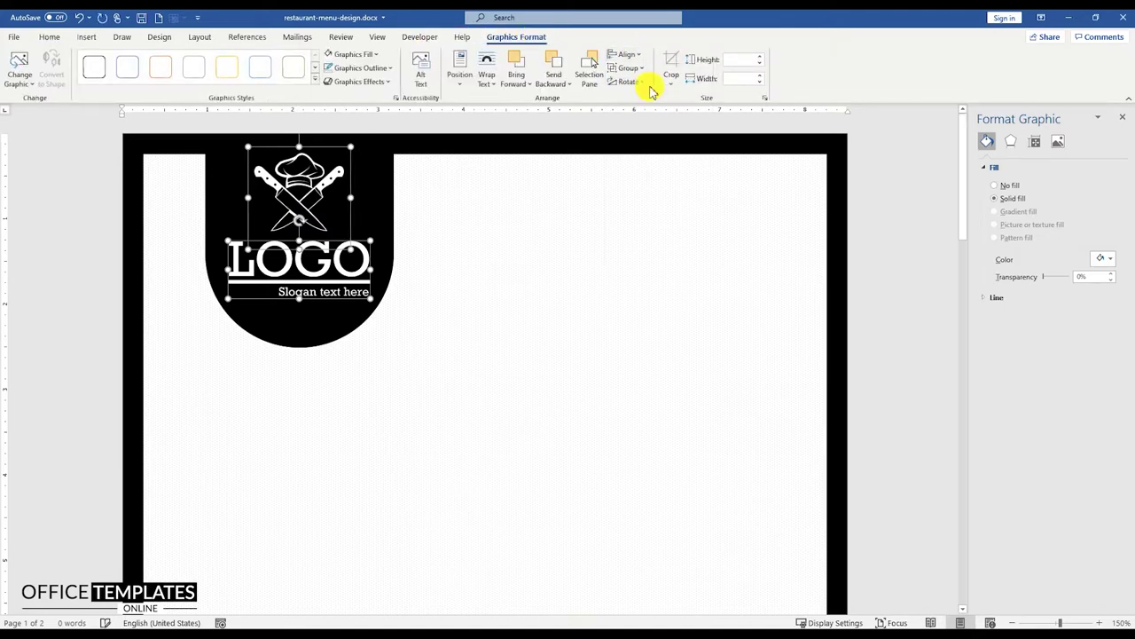
{"action": "scroll", "coordinate": [528, 294], "scroll_direction": "down", "scroll_amount": 6}
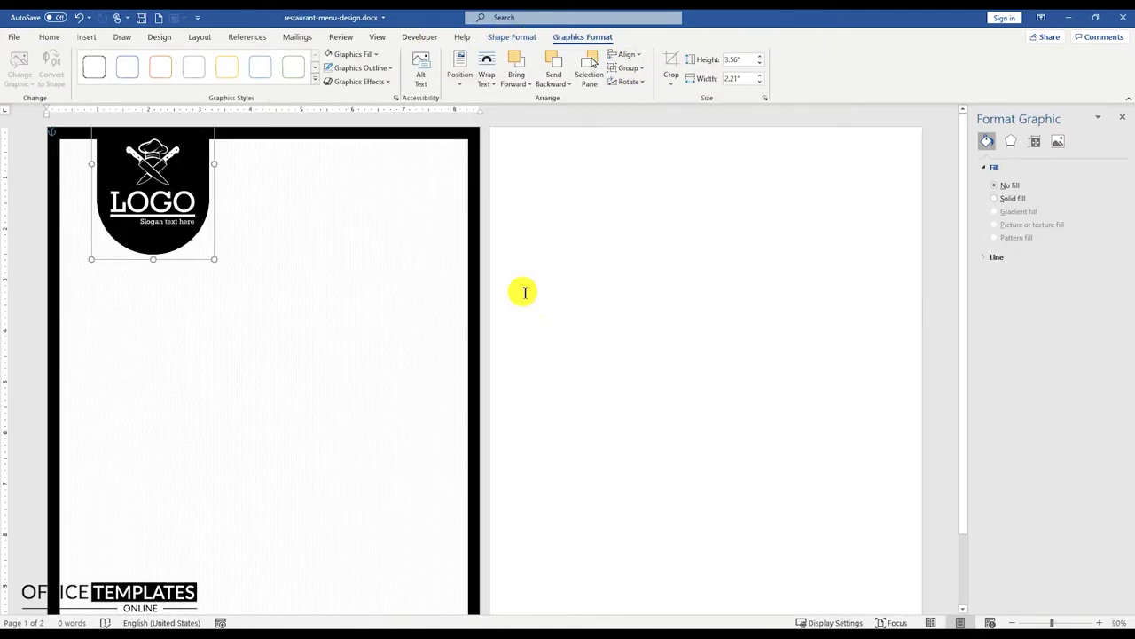
{"action": "left_click", "coordinate": [291, 221]}
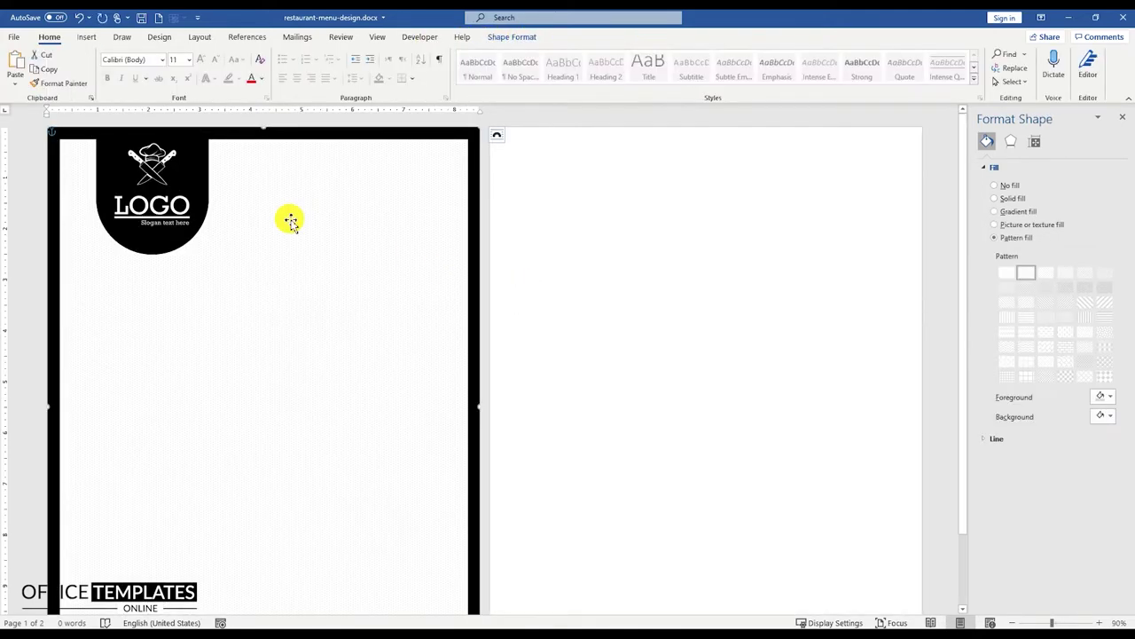
{"action": "scroll", "coordinate": [278, 274], "scroll_direction": "up", "scroll_amount": 2}
{"action": "scroll", "coordinate": [284, 279], "scroll_direction": "up", "scroll_amount": 2}
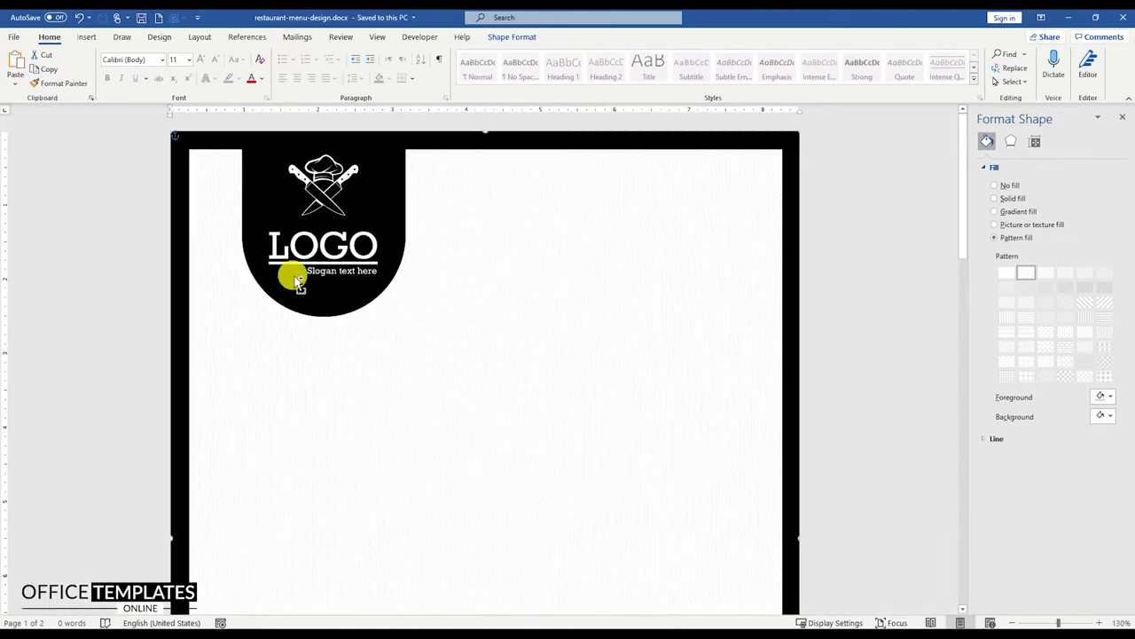
{"action": "left_click", "coordinate": [86, 36]}
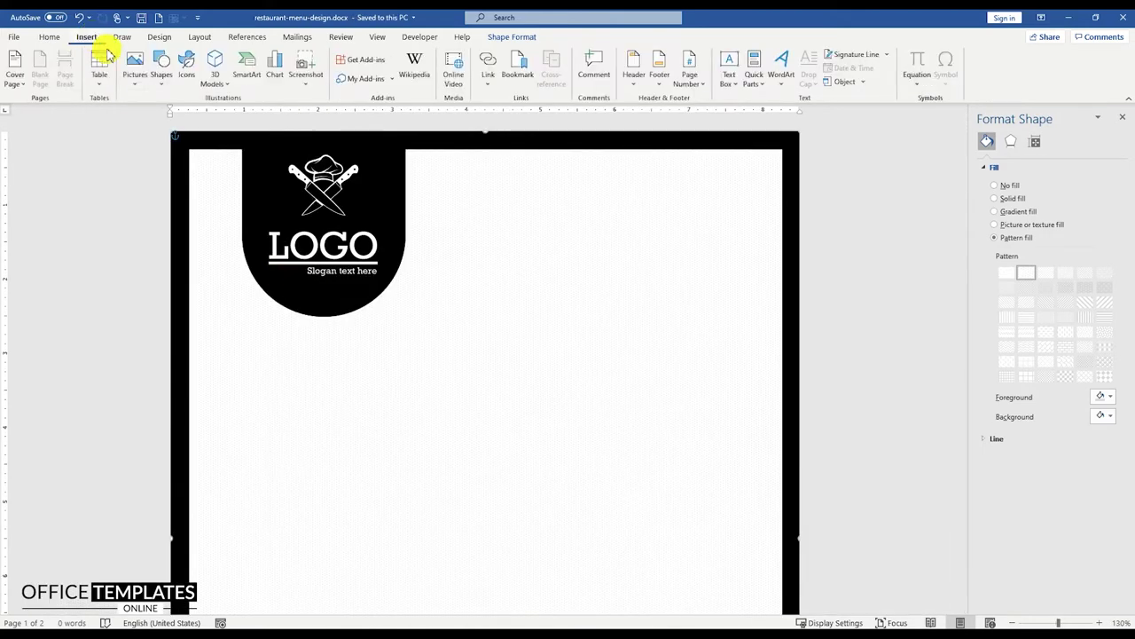
- Draw a text box right of the black tab and type the name, address and contact lines
{"action": "left_click", "coordinate": [160, 69]}
{"action": "left_click", "coordinate": [157, 116]}
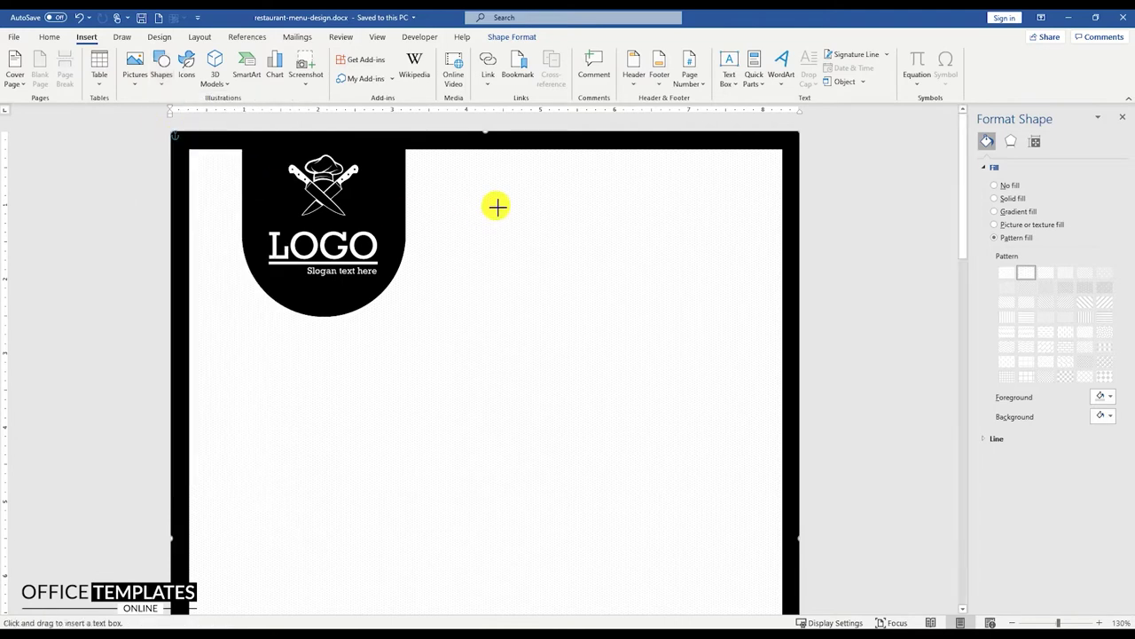
{"action": "left_click_drag", "start_coordinate": [422, 167], "coordinate": [749, 301]}
{"action": "type", "text": "Rest"}
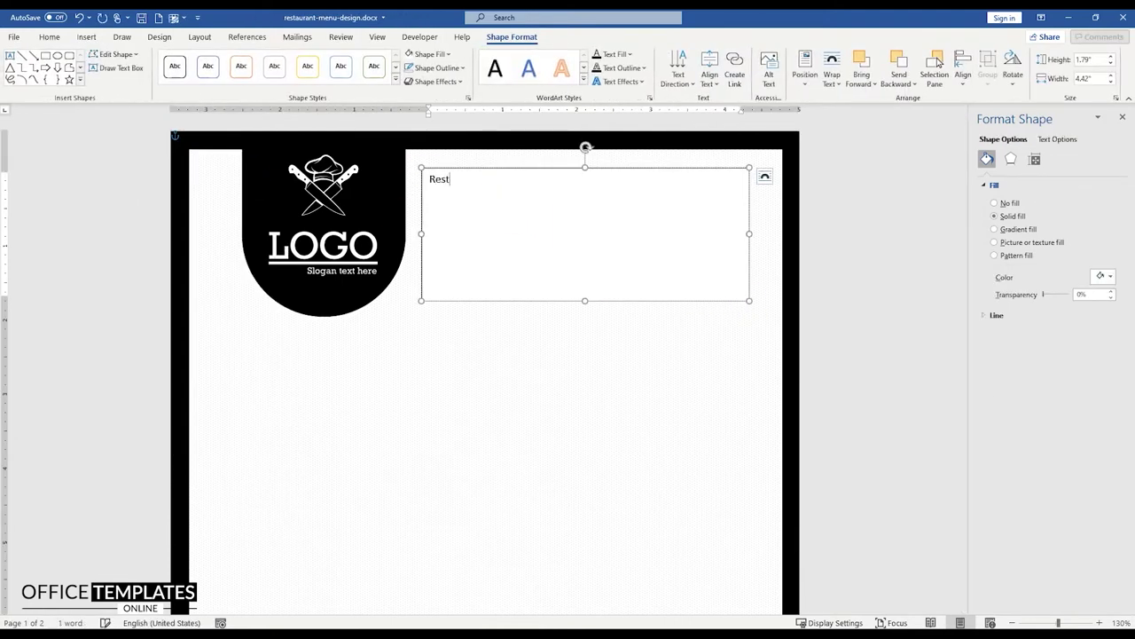
{"action": "type", "text": "Street address goes here, City State, Zip Code"}
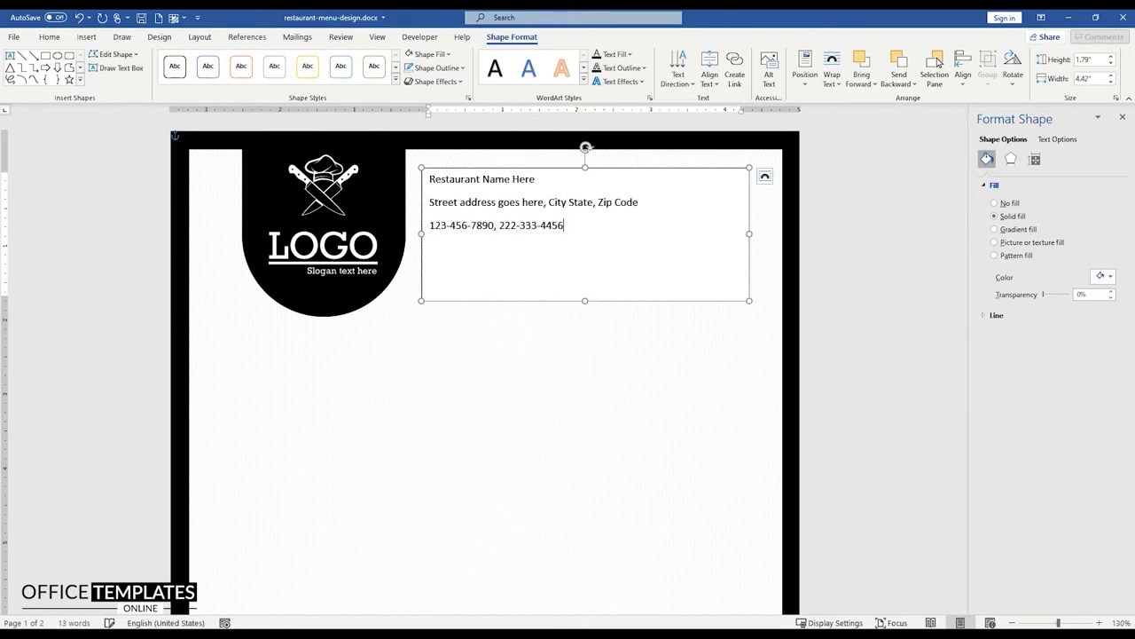
{"action": "type", "text": "TemplatesOnline.com"}
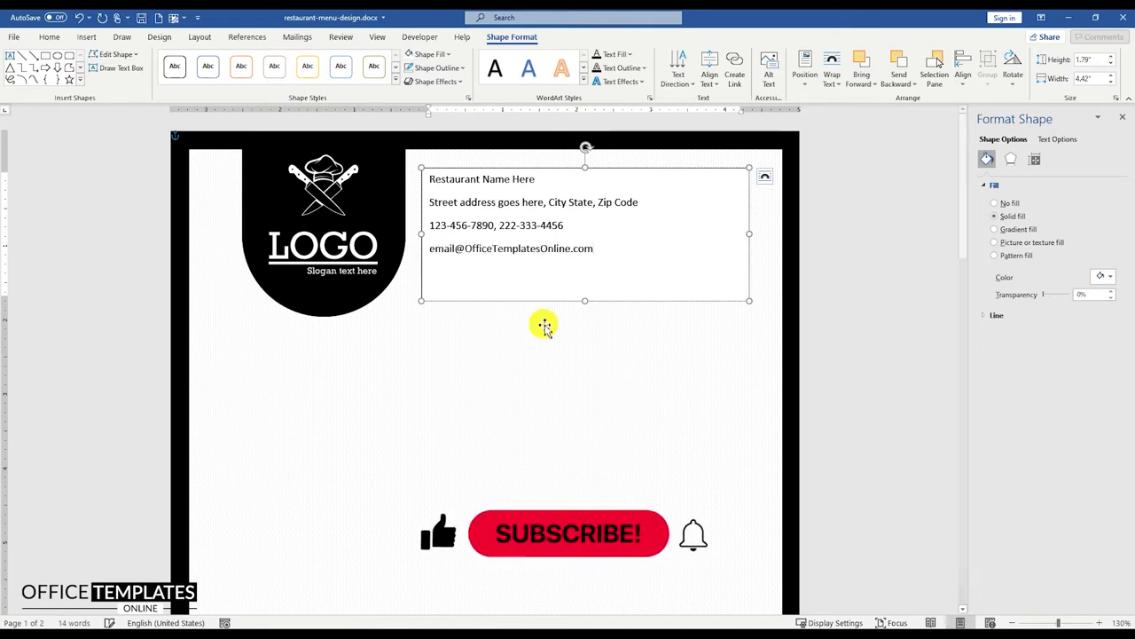
- Remove the space after the address, phone and email lines and make them 13 pt
{"action": "left_click_drag", "start_coordinate": [431, 201], "coordinate": [532, 284]}
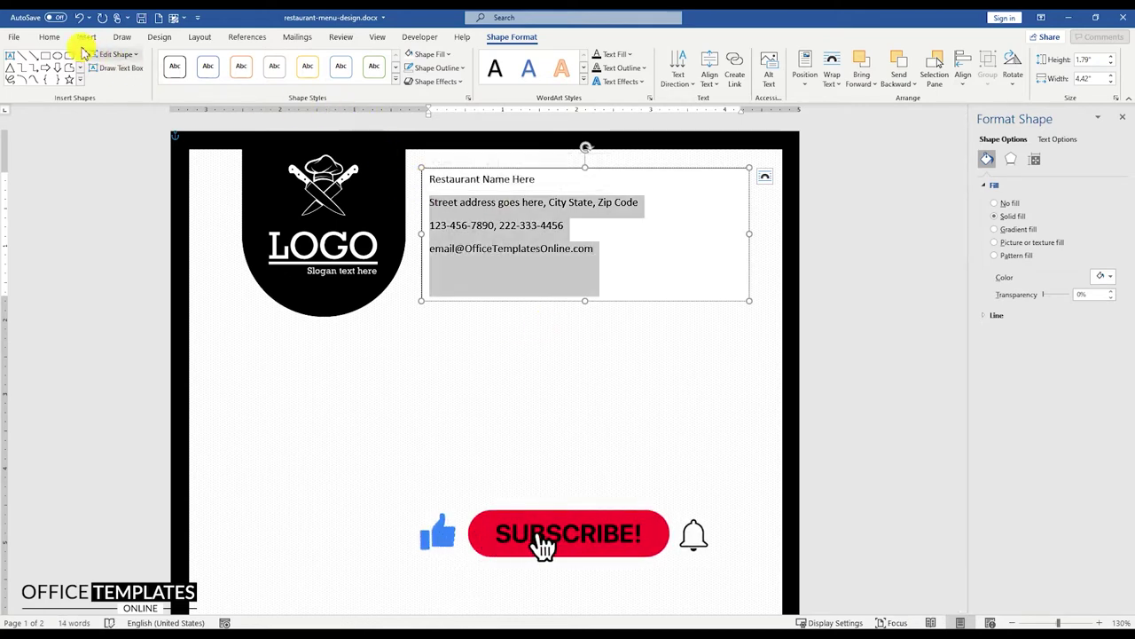
{"action": "left_click", "coordinate": [49, 36]}
{"action": "left_click", "coordinate": [356, 78]}
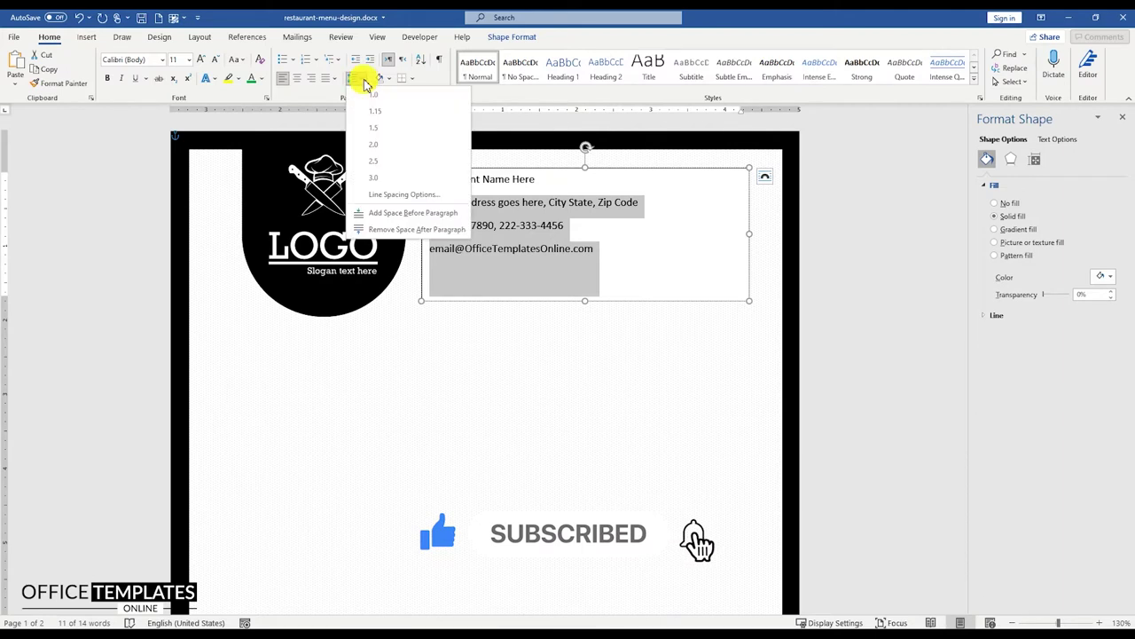
{"action": "left_click", "coordinate": [387, 231]}
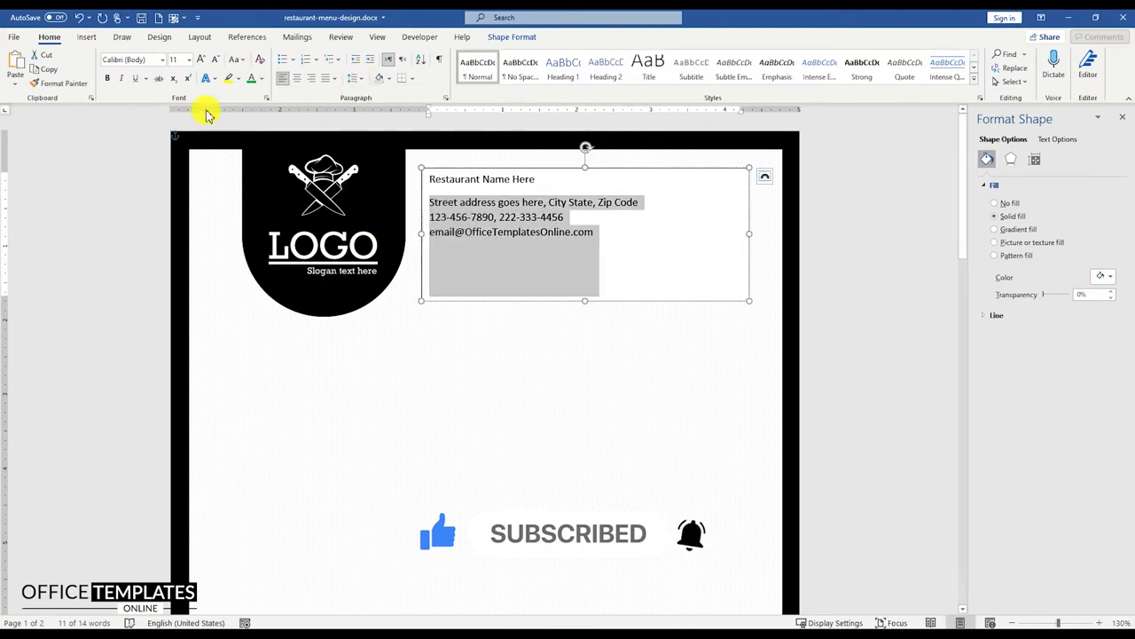
{"action": "type", "text": "13"}
{"action": "key", "text": "Return"}
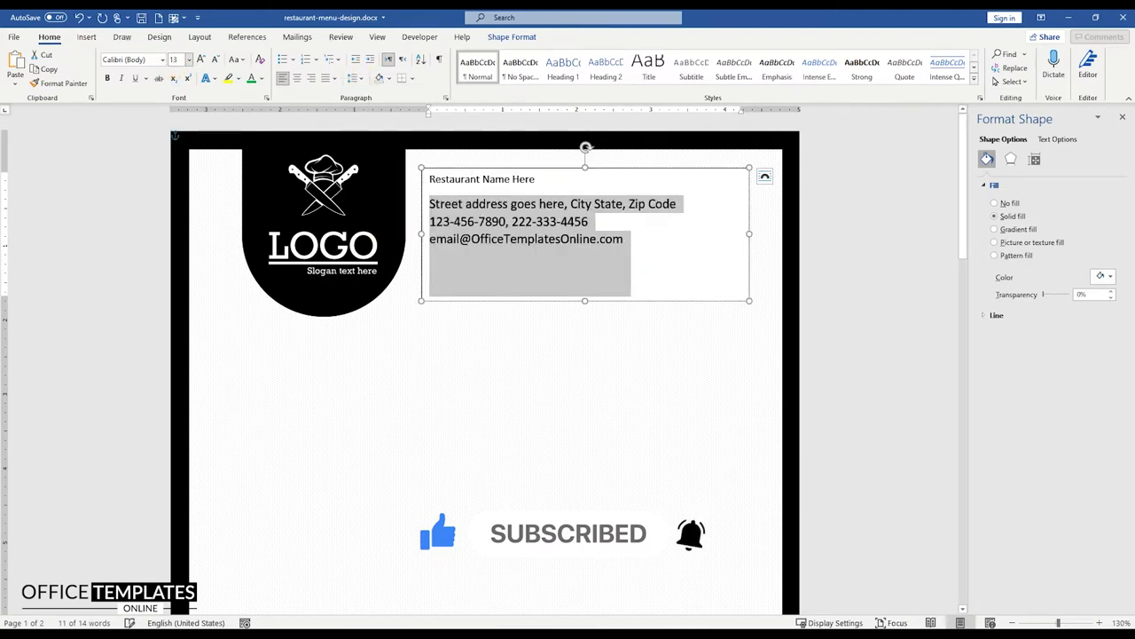
- Set the Restaurant Name Here title to Adobe Heiti Std R at 29 pt
{"action": "triple_click", "coordinate": [464, 178]}
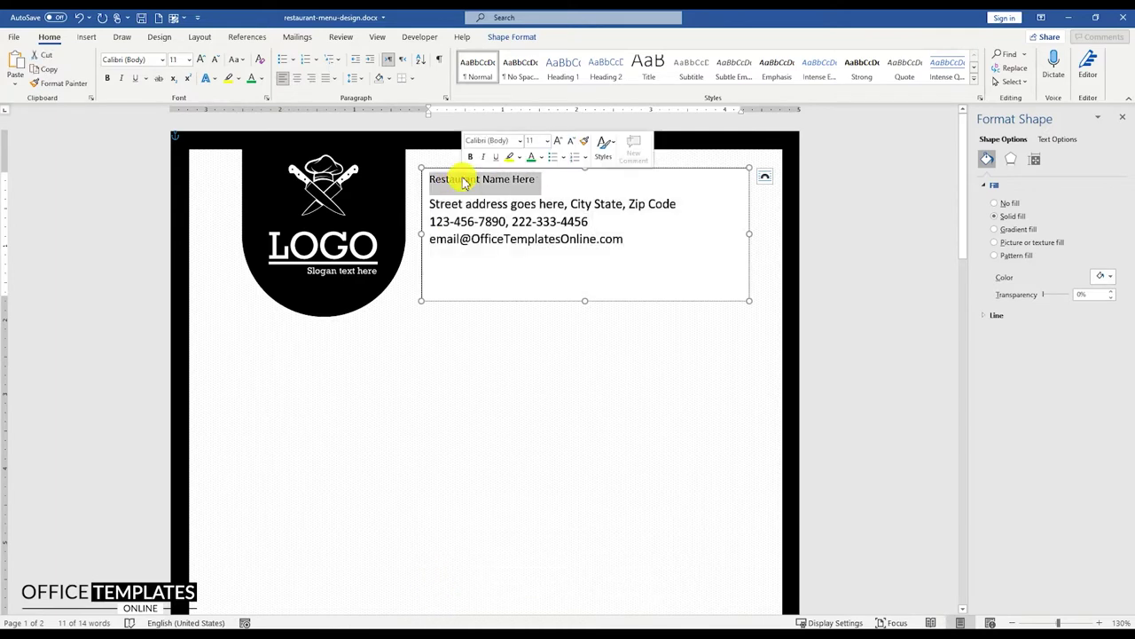
{"action": "left_click", "coordinate": [164, 60]}
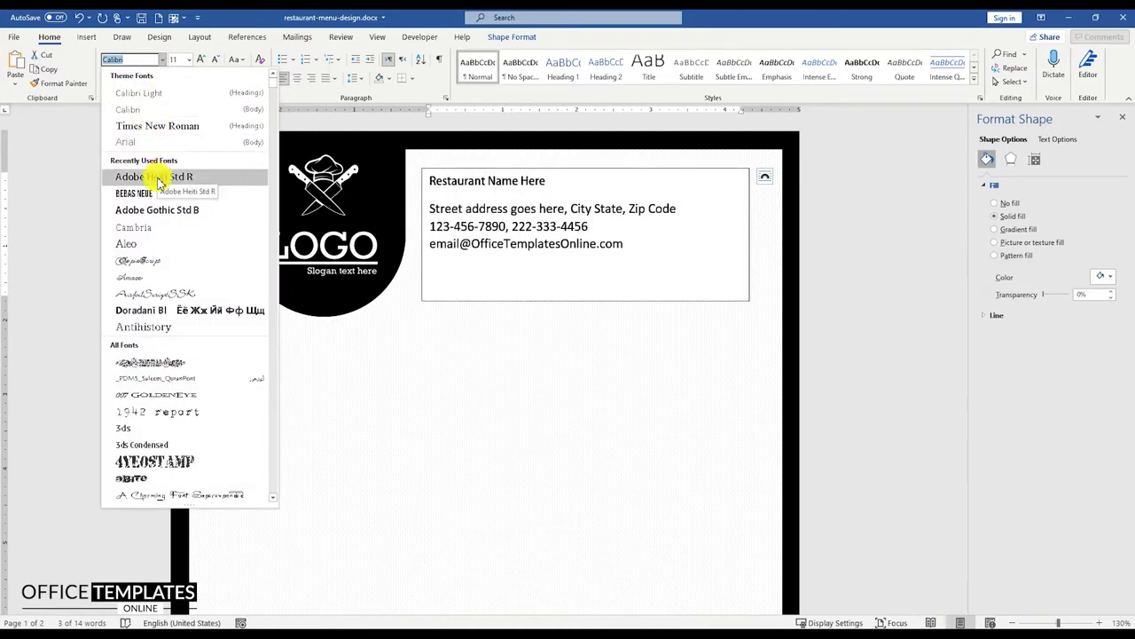
{"action": "left_click", "coordinate": [157, 178]}
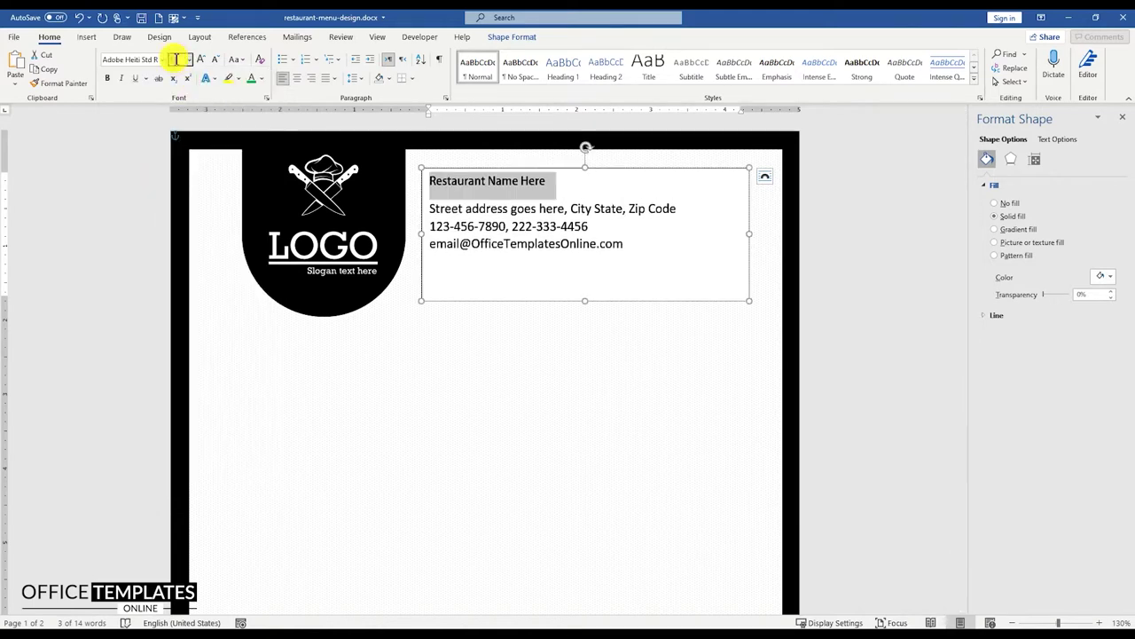
{"action": "type", "text": "29"}
{"action": "key", "text": "Return"}
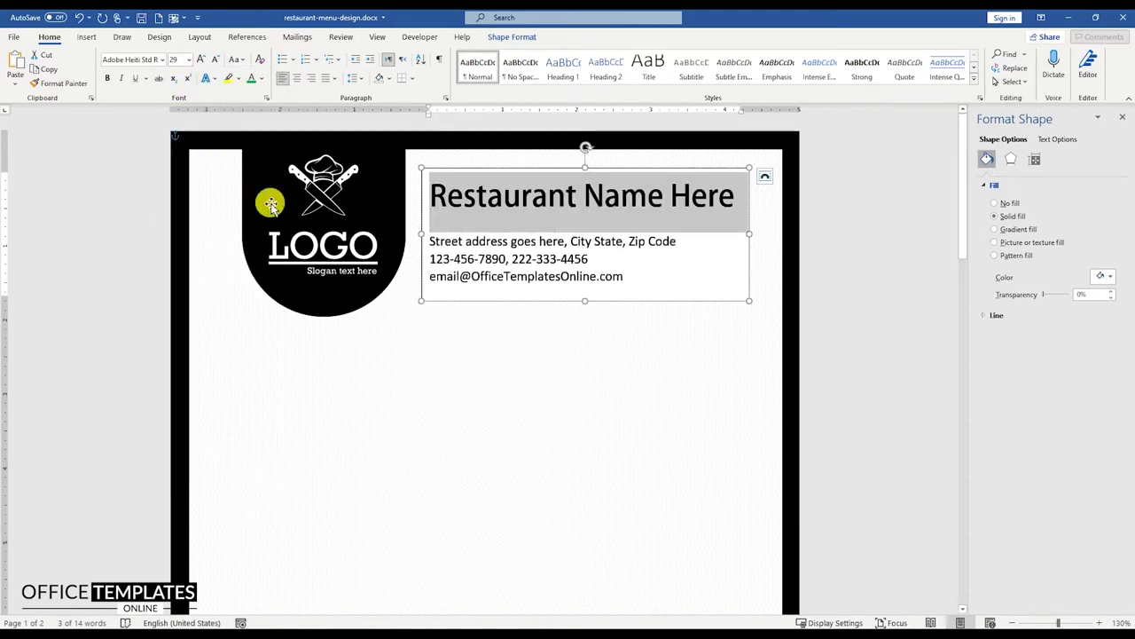
{"action": "left_click", "coordinate": [465, 229]}
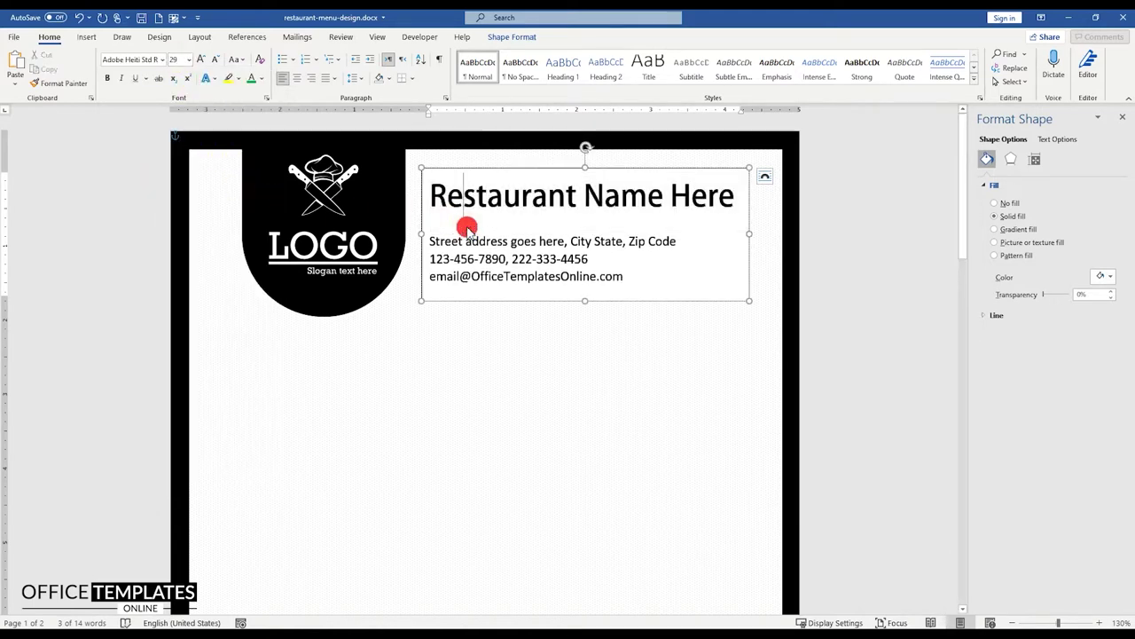
- Give the contact text box No Fill and No Outline
{"action": "right_click", "coordinate": [501, 171]}
{"action": "left_click", "coordinate": [539, 133]}
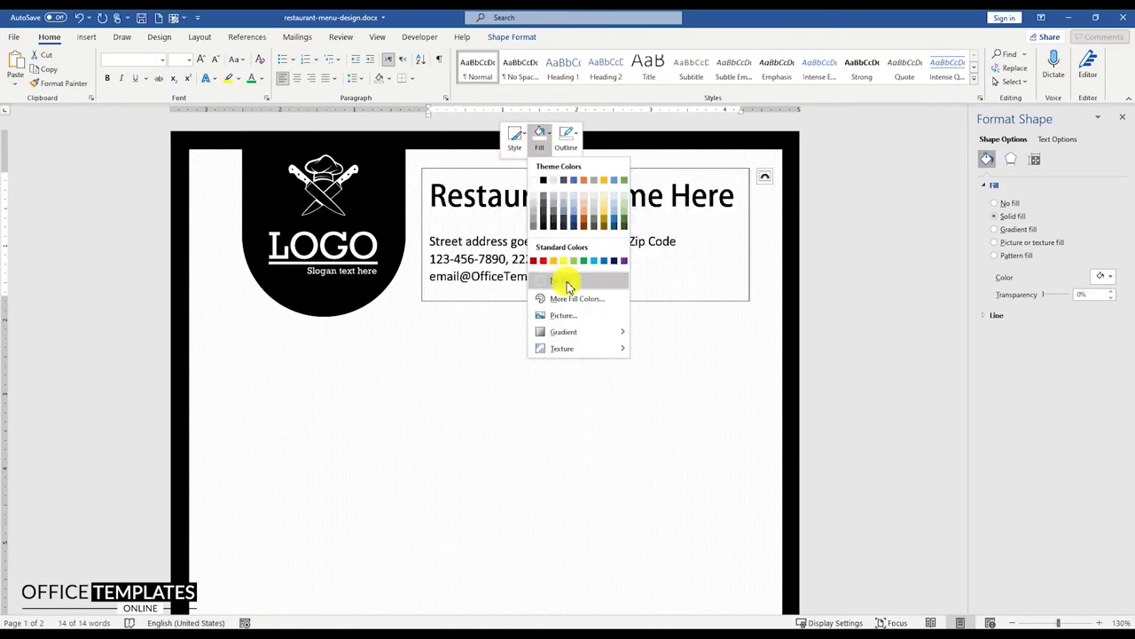
{"action": "left_click", "coordinate": [557, 274]}
{"action": "left_click", "coordinate": [567, 135]}
{"action": "left_click", "coordinate": [581, 276]}
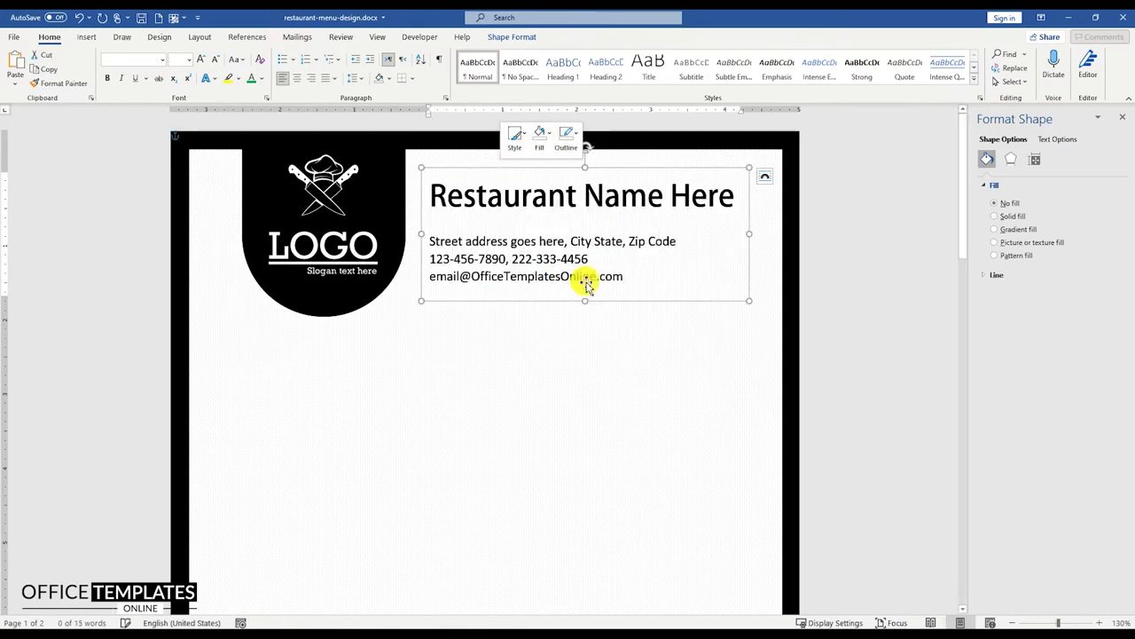
{"action": "left_click", "coordinate": [86, 38]}
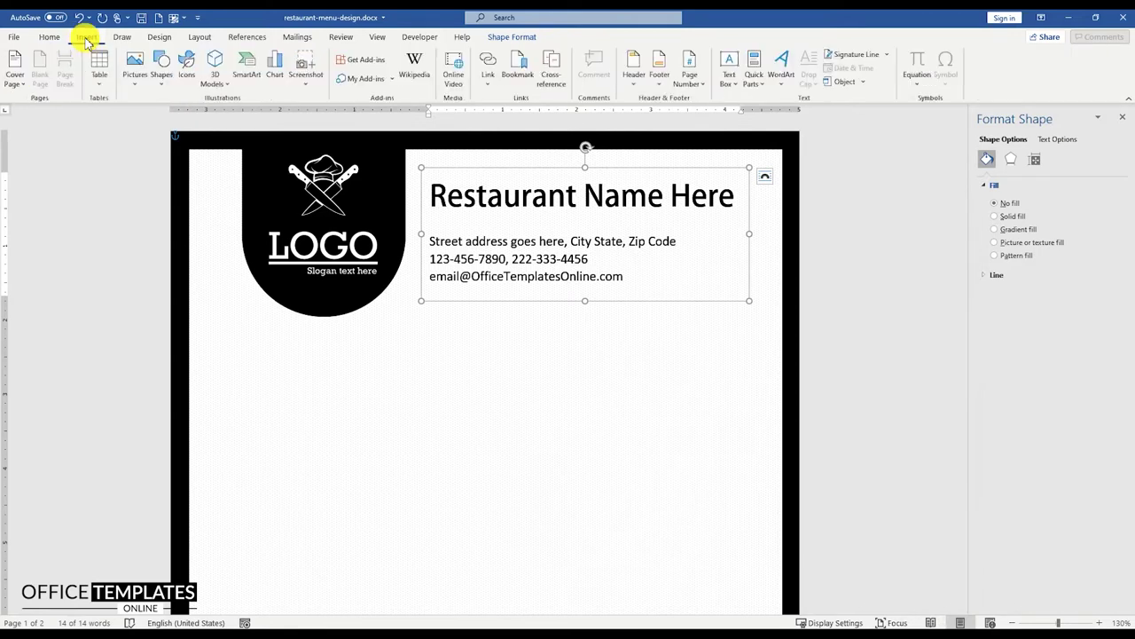
- Draw a straight line under Restaurant Name Here and make it 3 pt thick
{"action": "left_click", "coordinate": [163, 82]}
{"action": "left_click", "coordinate": [177, 116]}
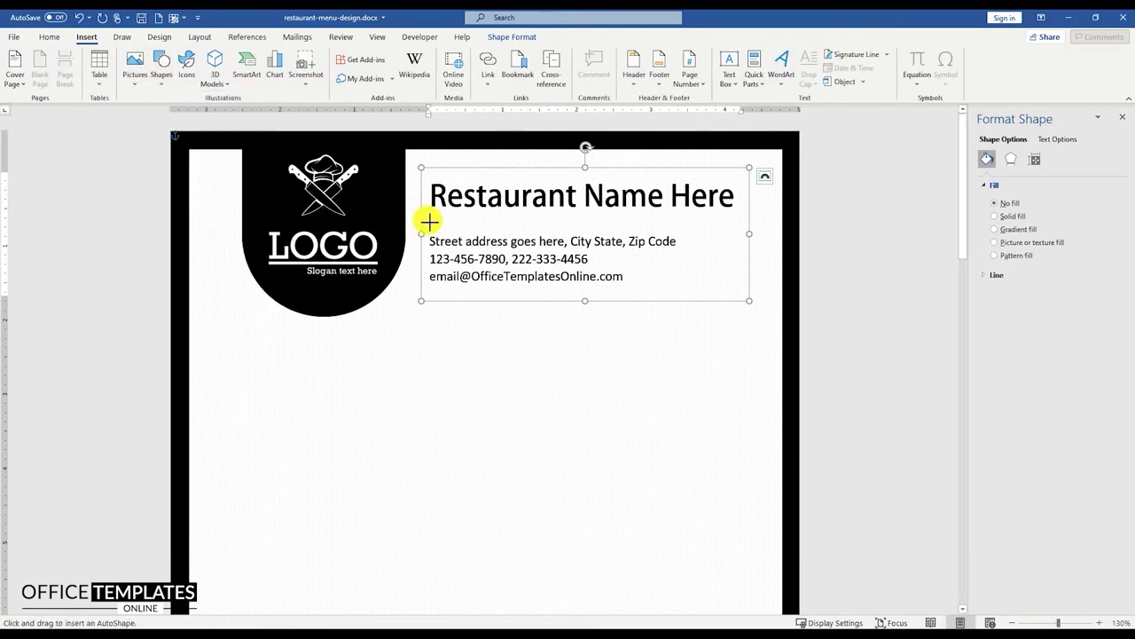
{"action": "left_click_drag", "start_coordinate": [432, 221], "coordinate": [731, 231]}
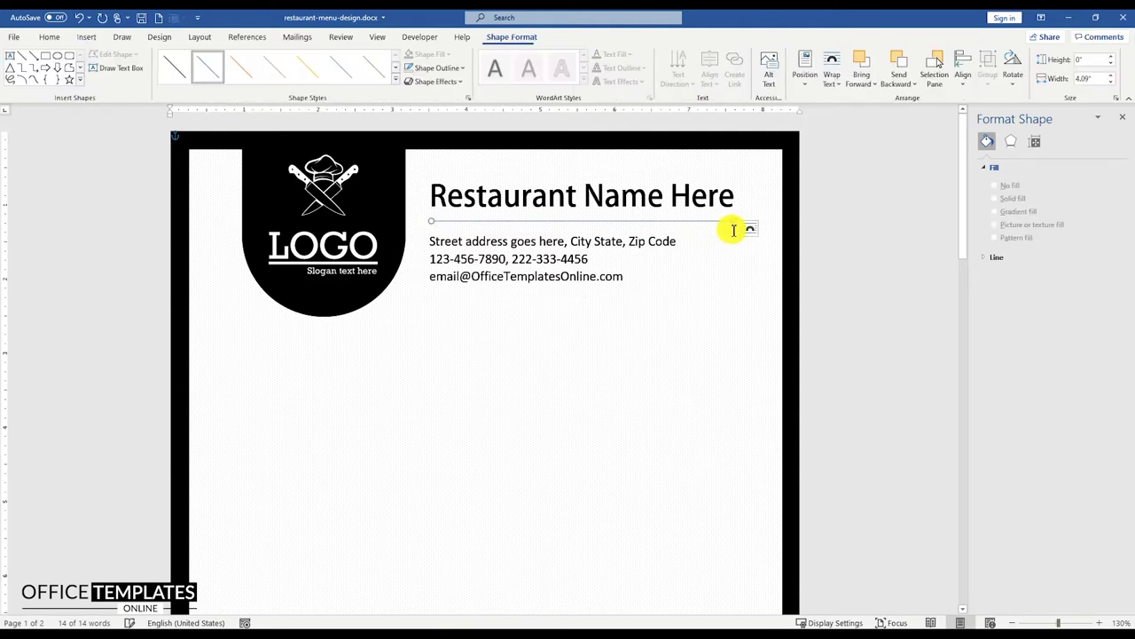
{"action": "right_click", "coordinate": [732, 222]}
{"action": "left_click", "coordinate": [799, 193]}
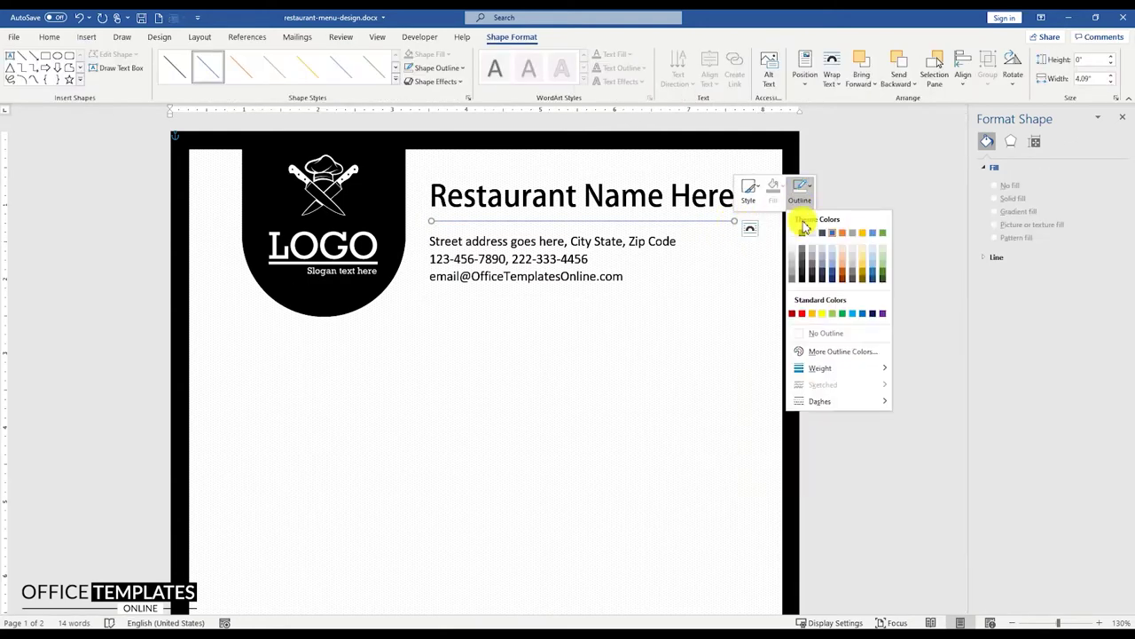
{"action": "mouse_move", "coordinate": [823, 367]}
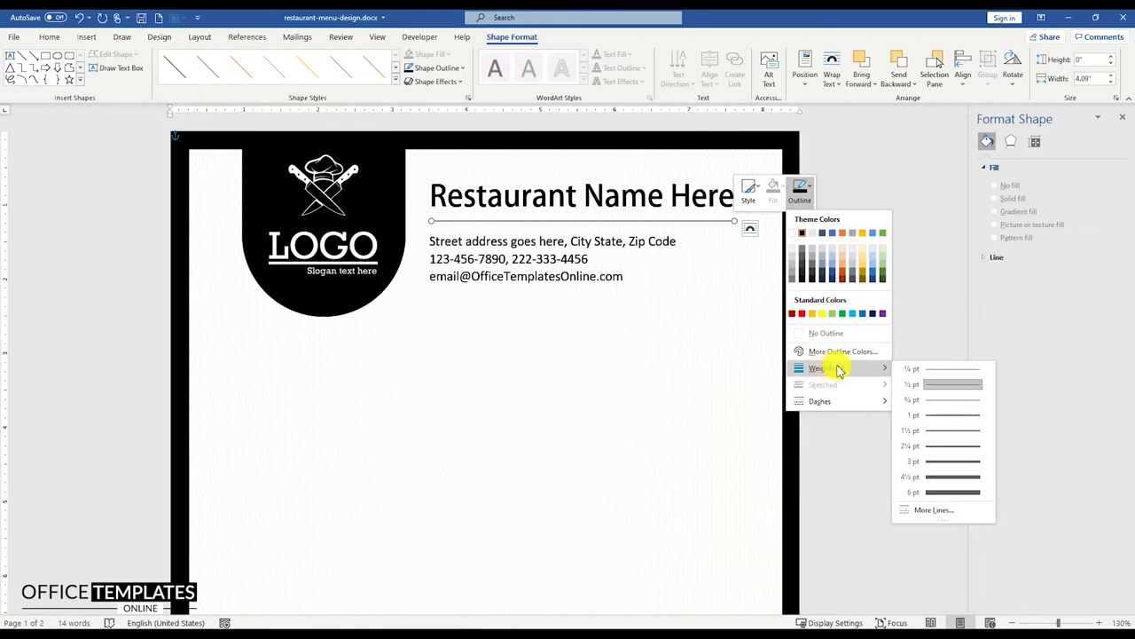
{"action": "left_click", "coordinate": [933, 463]}
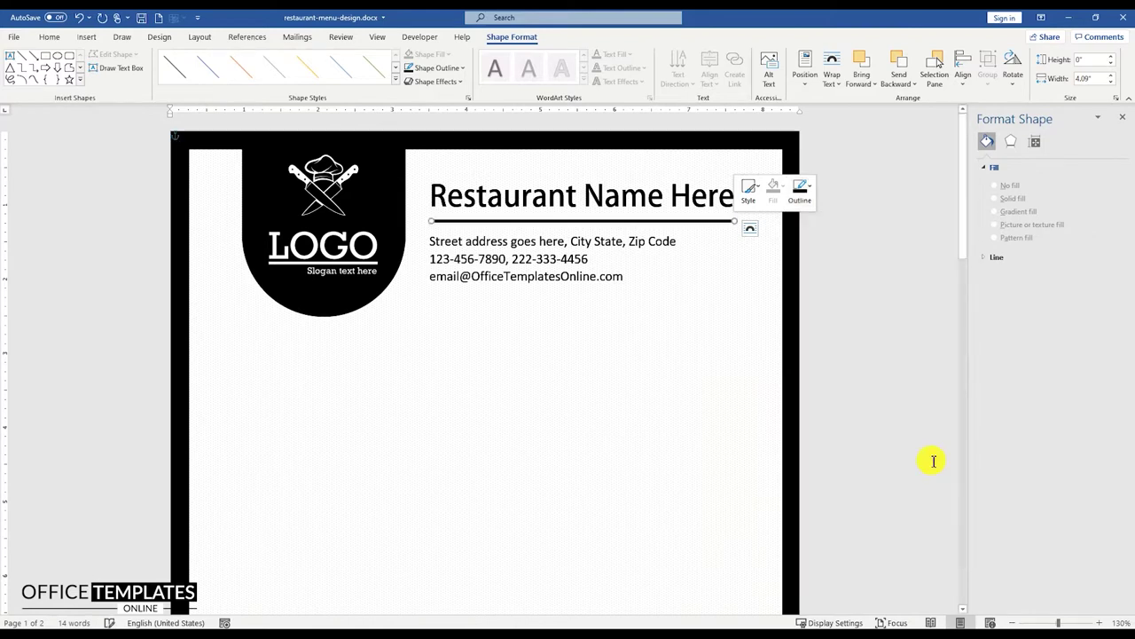
{"action": "left_click", "coordinate": [735, 223]}
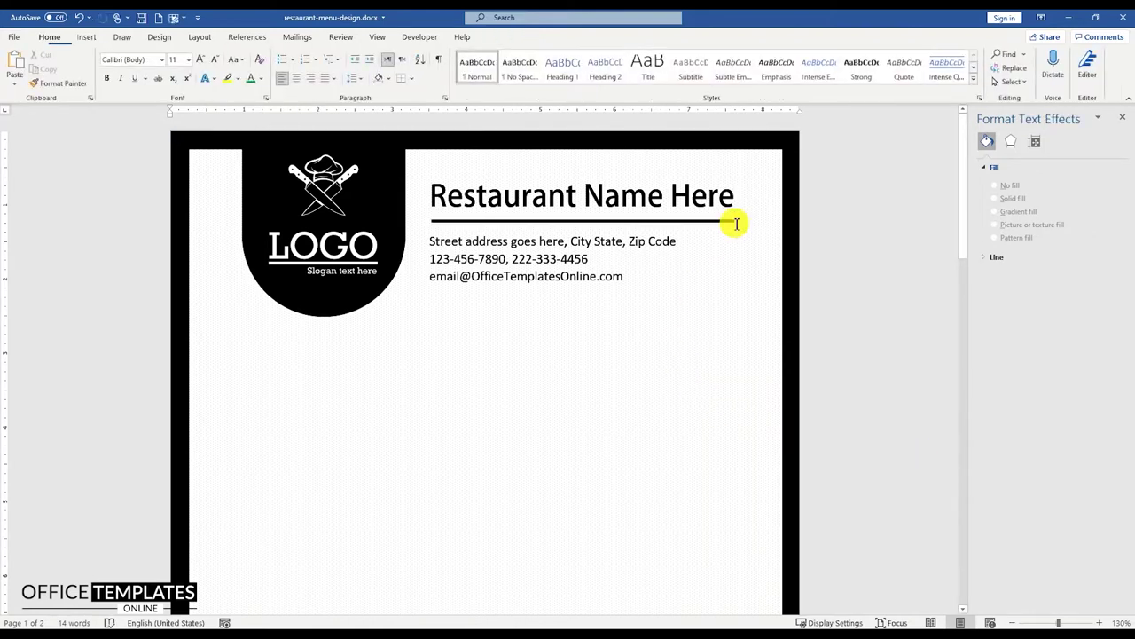
- Group the line with the contact text box and save the document
{"action": "left_click", "coordinate": [497, 221]}
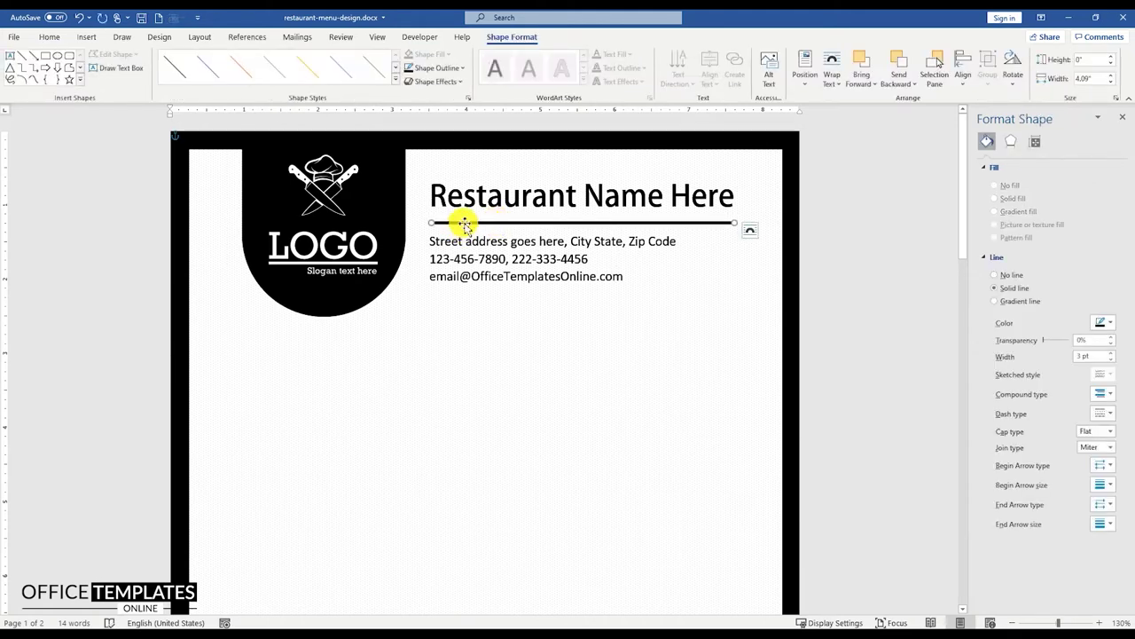
{"action": "left_click", "coordinate": [491, 195]}
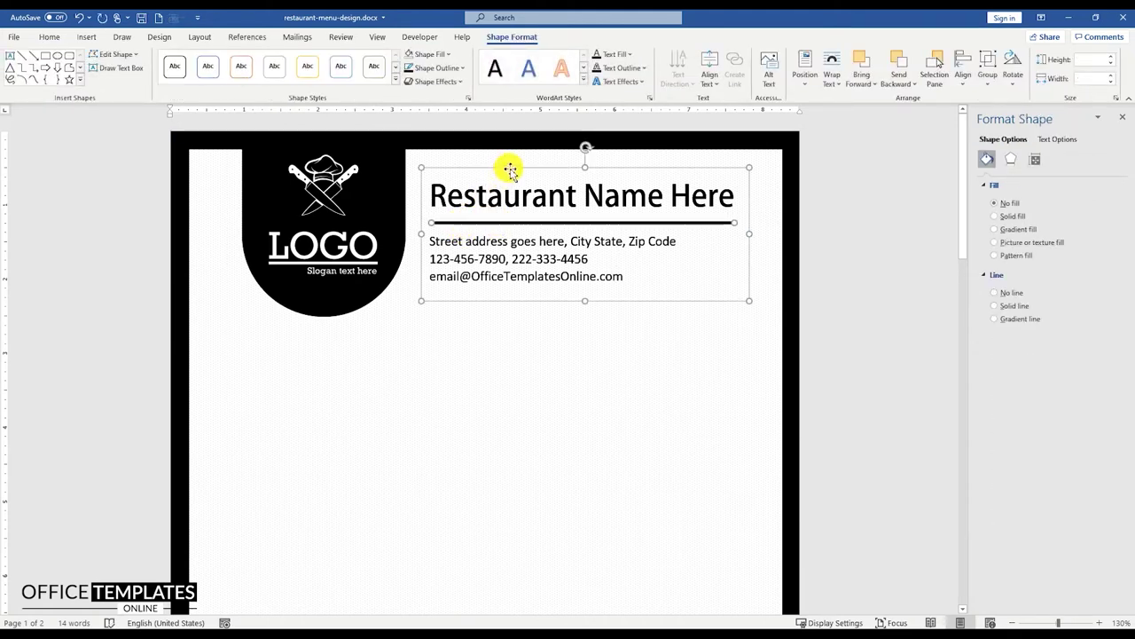
{"action": "right_click", "coordinate": [511, 168]}
{"action": "mouse_move", "coordinate": [573, 248]}
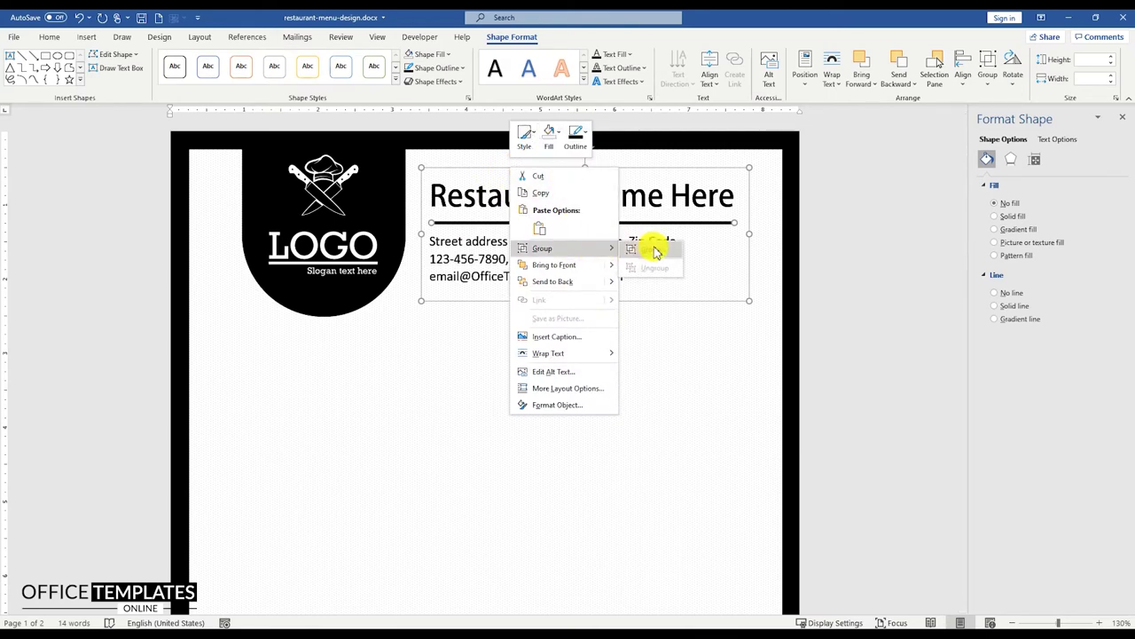
{"action": "left_click", "coordinate": [652, 246]}
{"action": "scroll", "coordinate": [456, 246], "scroll_direction": "down", "scroll_amount": 5, "text": "ctrl"}
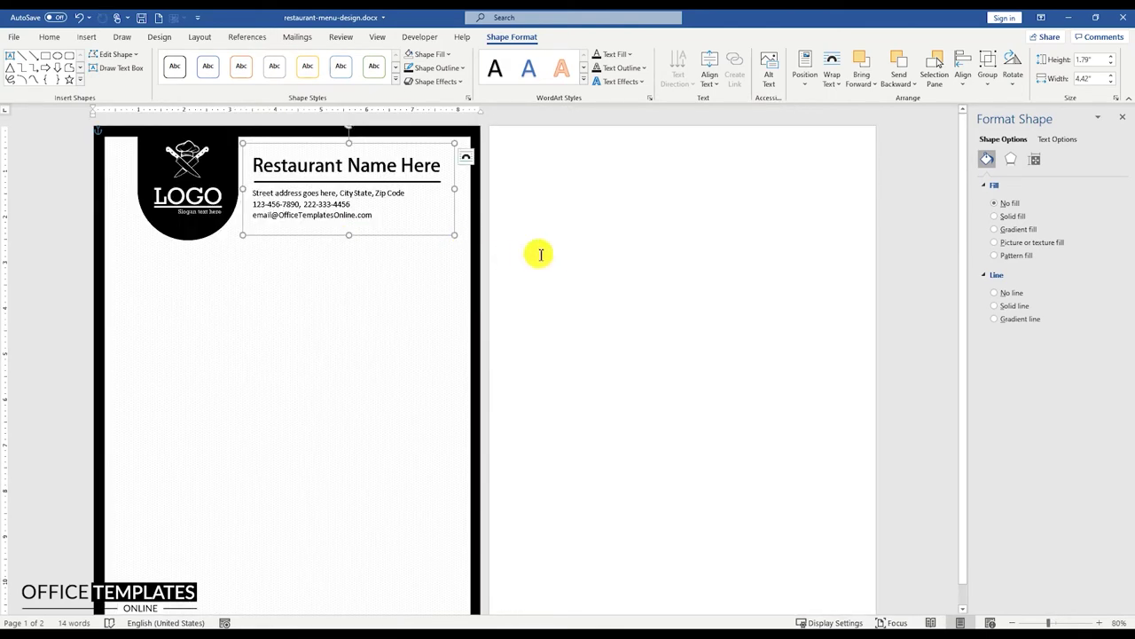
{"action": "left_click", "coordinate": [555, 254]}
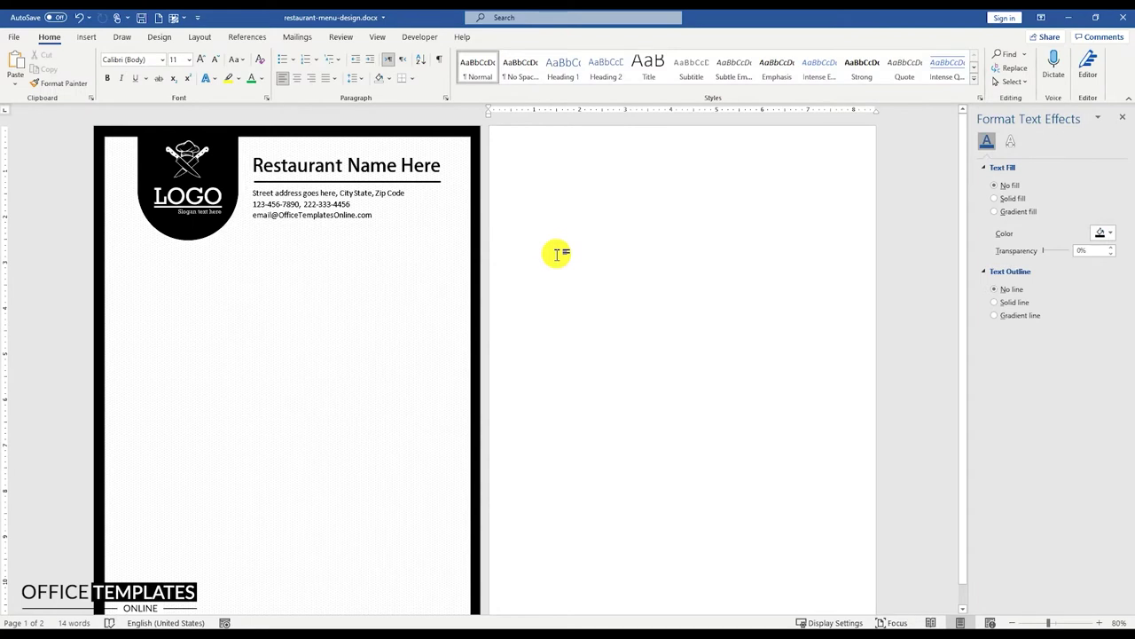
{"action": "key", "text": "ctrl+s"}
{"action": "left_click", "coordinate": [89, 39]}
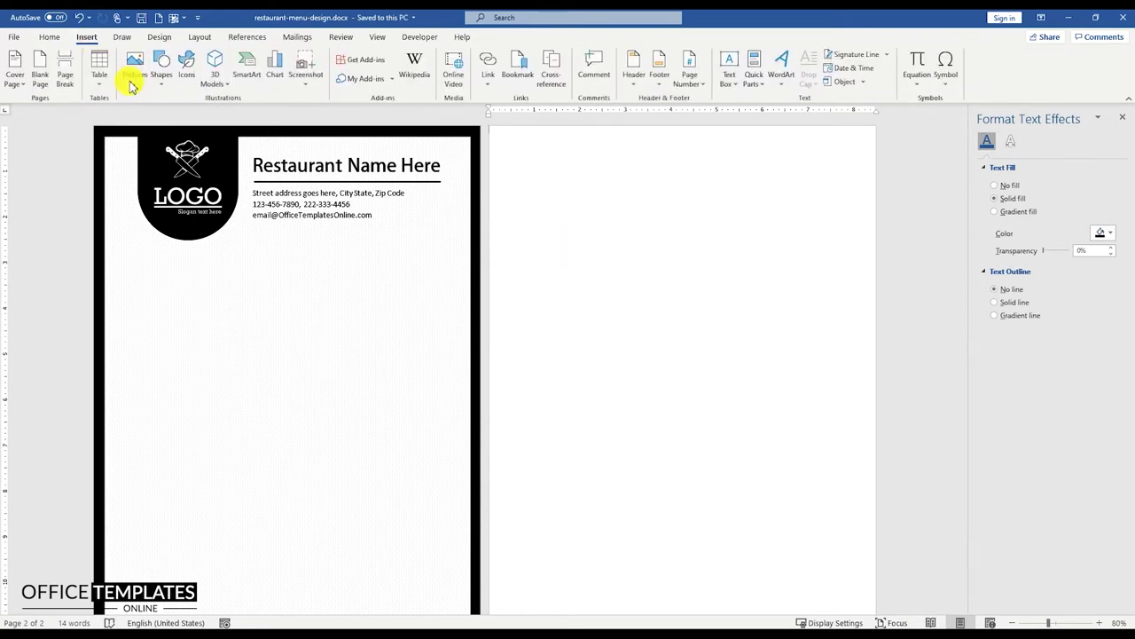
- Draw a rectangle below the contact details, filled solid black with no outline
{"action": "left_click", "coordinate": [162, 66]}
{"action": "left_click", "coordinate": [177, 112]}
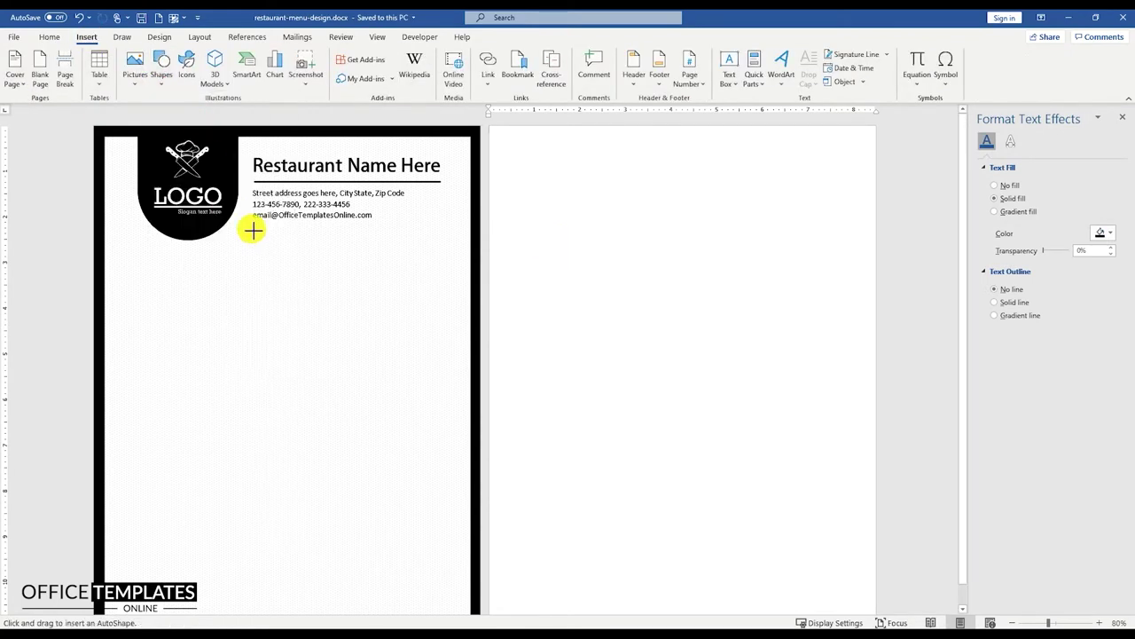
{"action": "left_click_drag", "start_coordinate": [252, 230], "coordinate": [444, 251]}
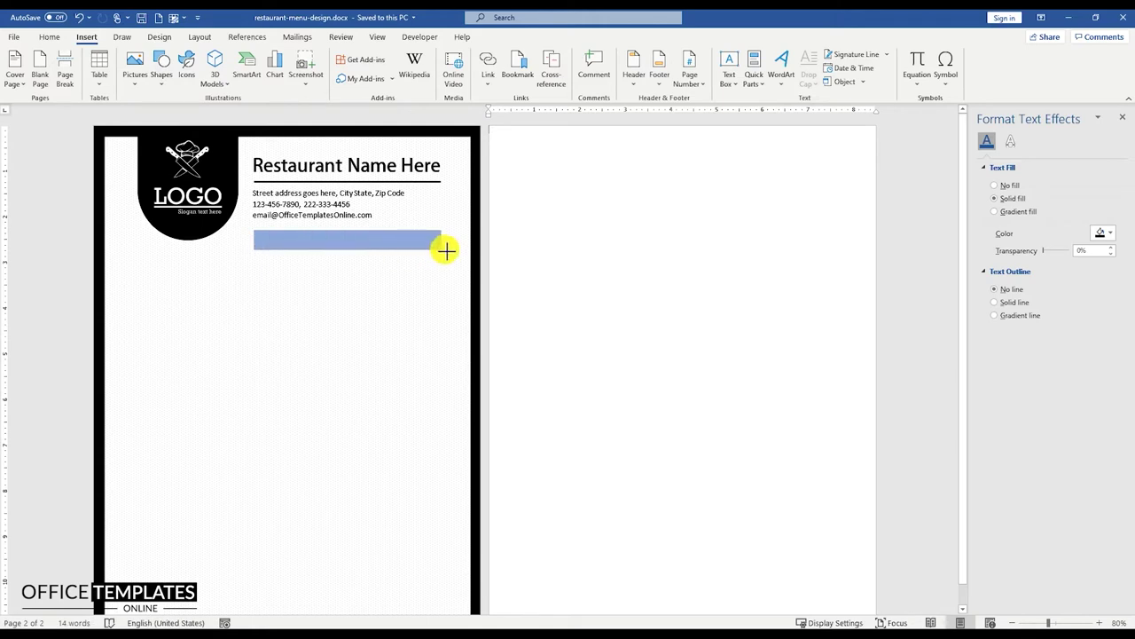
{"action": "right_click", "coordinate": [382, 239]}
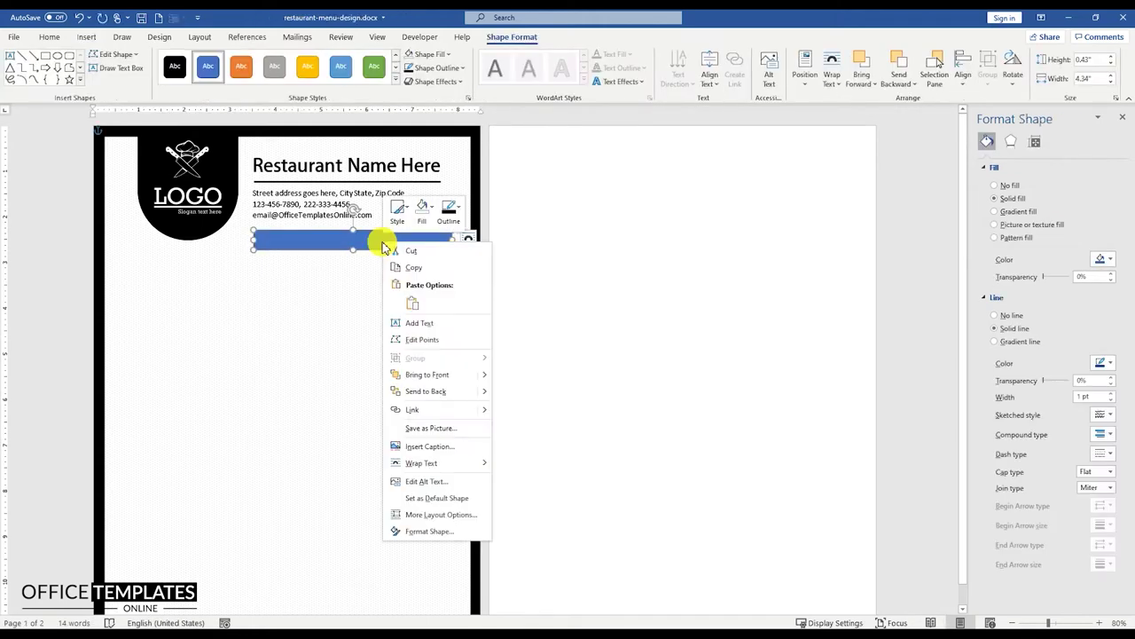
{"action": "left_click", "coordinate": [422, 213]}
{"action": "left_click", "coordinate": [426, 253]}
{"action": "left_click", "coordinate": [449, 209]}
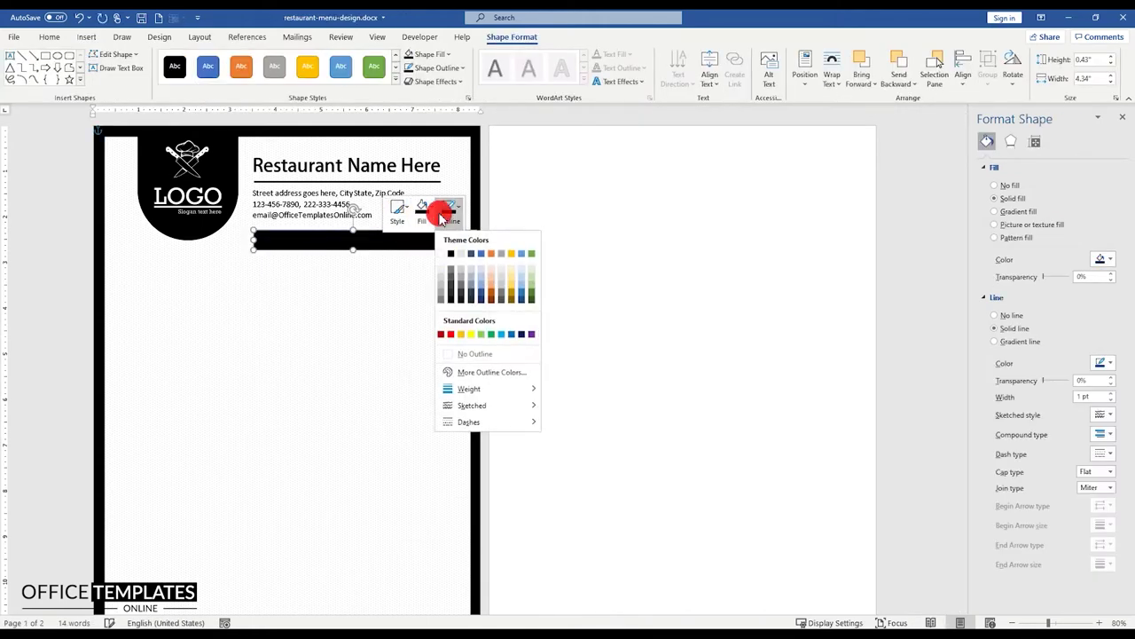
{"action": "left_click", "coordinate": [475, 355]}
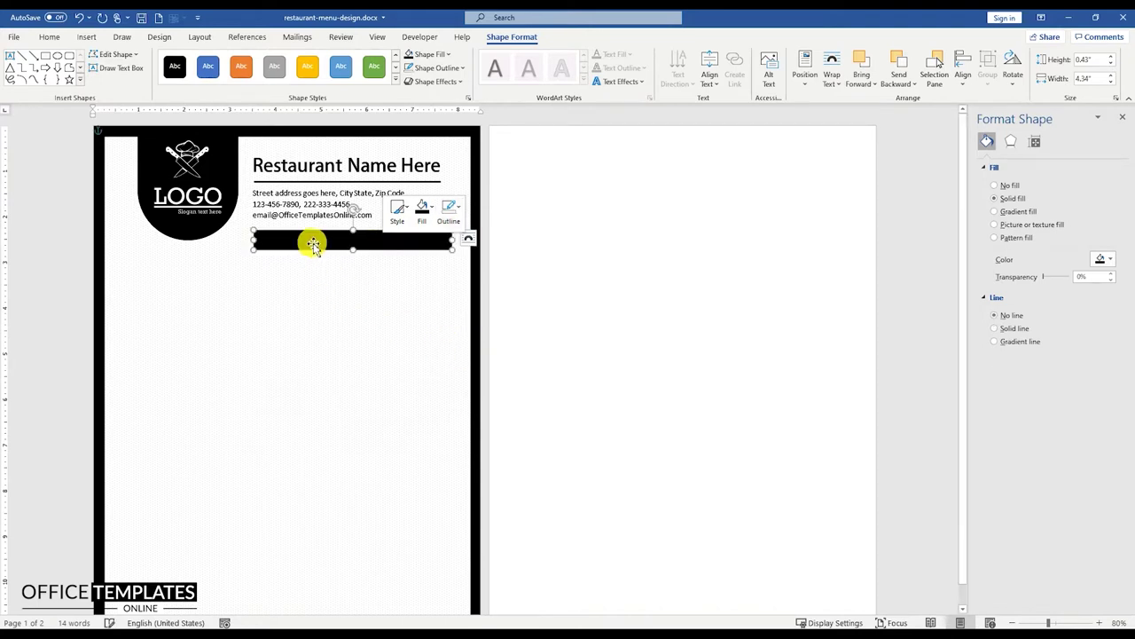
- Nudge the black bar up so it sits just under the email line
{"action": "scroll", "coordinate": [313, 241], "scroll_direction": "up", "scroll_amount": 1, "text": "ctrl"}
{"action": "scroll", "coordinate": [312, 242], "scroll_direction": "up", "scroll_amount": 3, "text": "ctrl"}
{"action": "scroll", "coordinate": [312, 241], "scroll_direction": "up", "scroll_amount": 2, "text": "ctrl"}
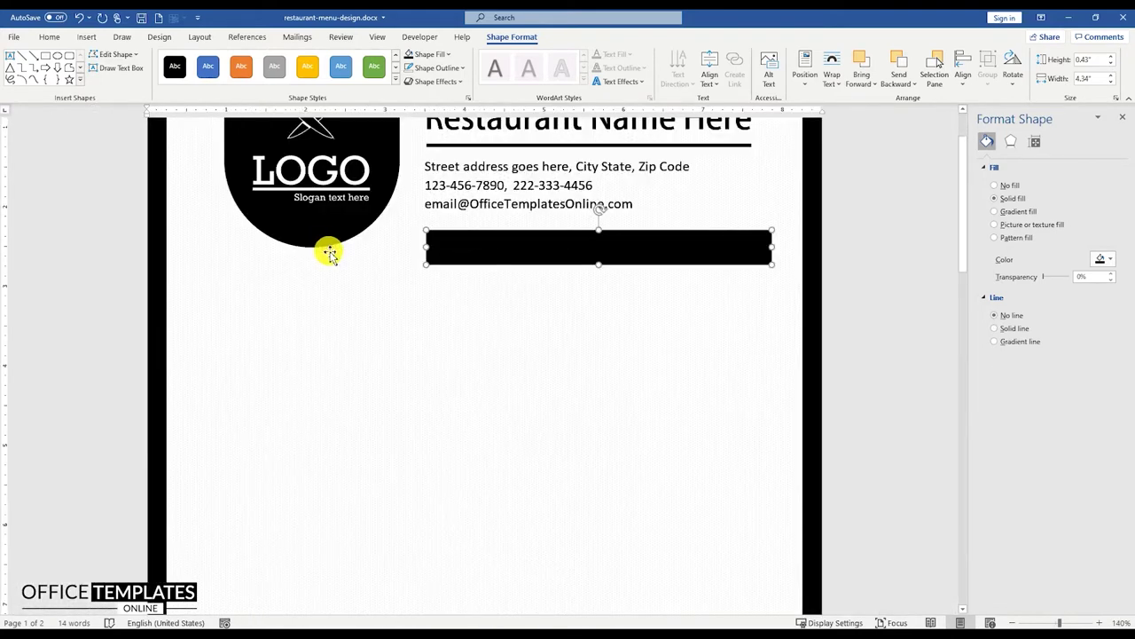
{"action": "left_click_drag", "start_coordinate": [514, 248], "coordinate": [516, 242]}
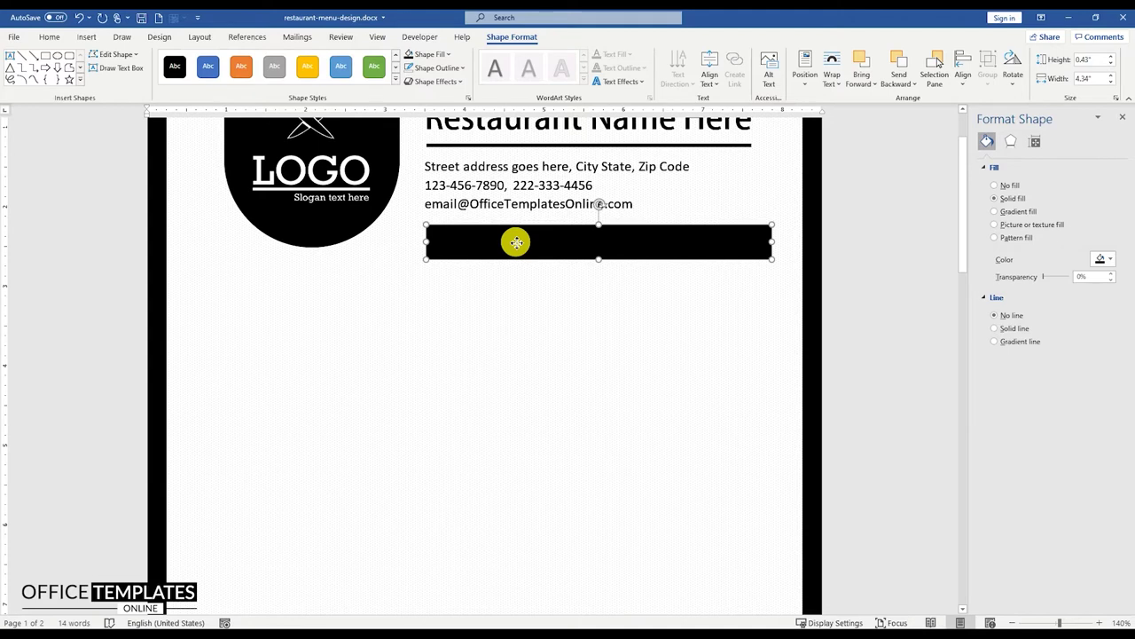
{"action": "right_click", "coordinate": [512, 242]}
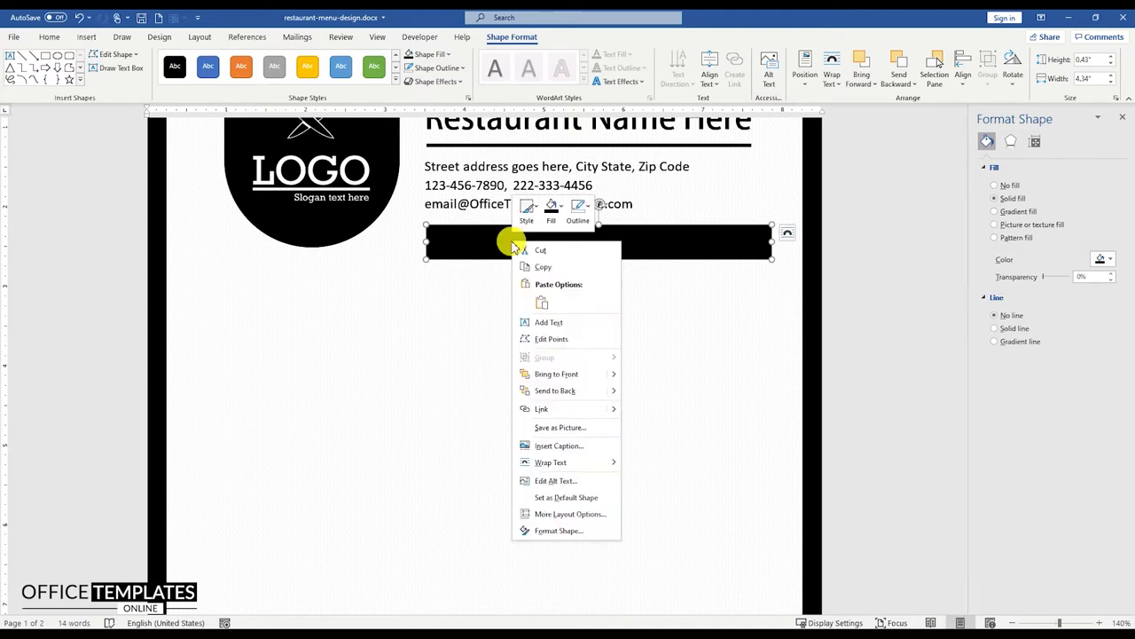
- Type '7:00am to Late Night' into the black bar and select the whole banner shape
{"action": "left_click", "coordinate": [547, 322]}
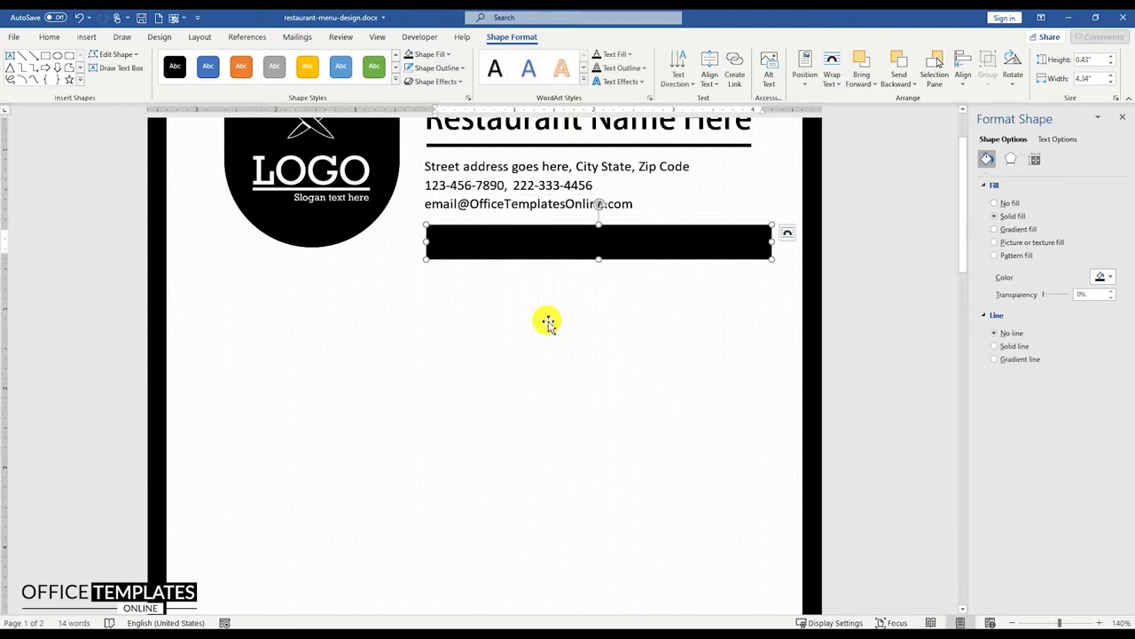
{"action": "type", "text": "7:00"}
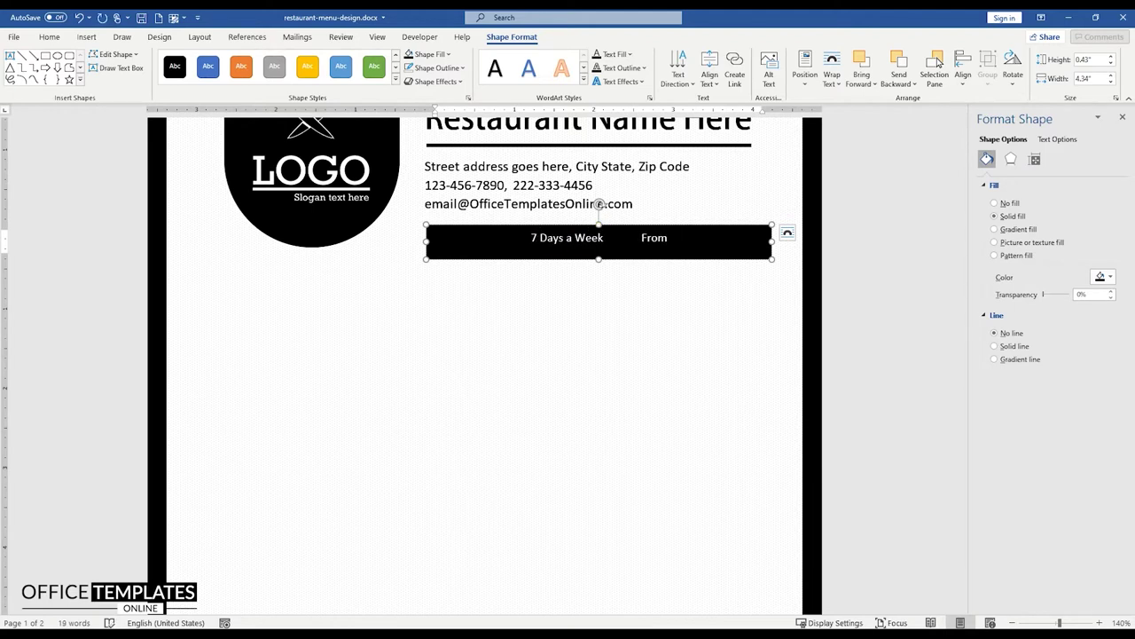
{"action": "type", "text": "am to Late Night"}
{"action": "key", "text": "Escape"}
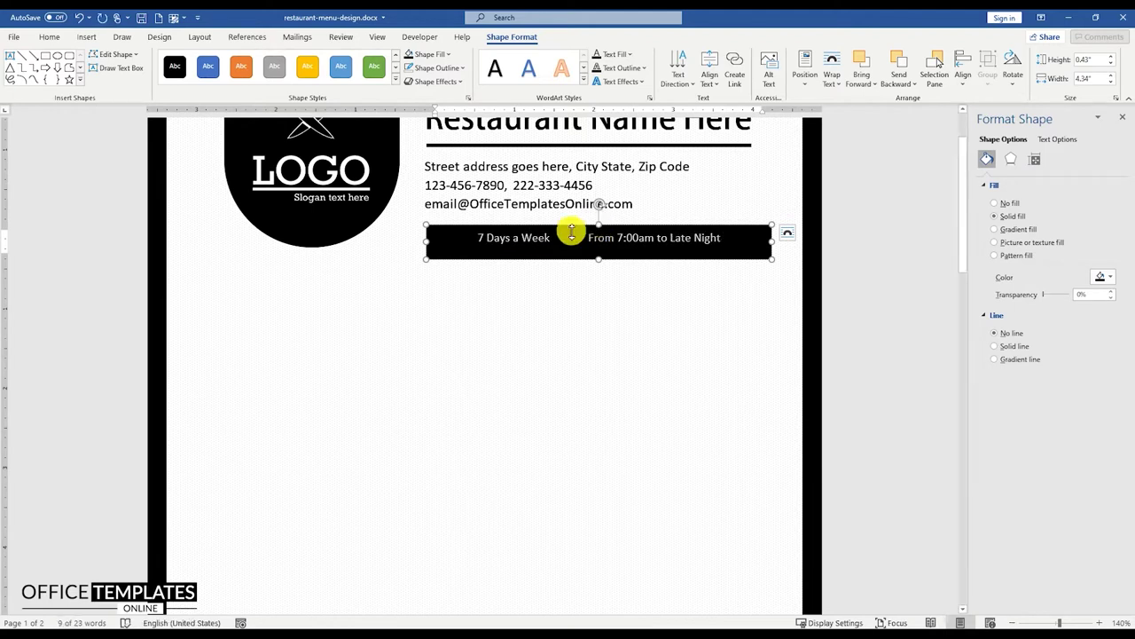
- Enlarge the banner text to 13 pt in Adobe Heiti Std R, with no space after the paragraph
{"action": "left_click", "coordinate": [49, 37]}
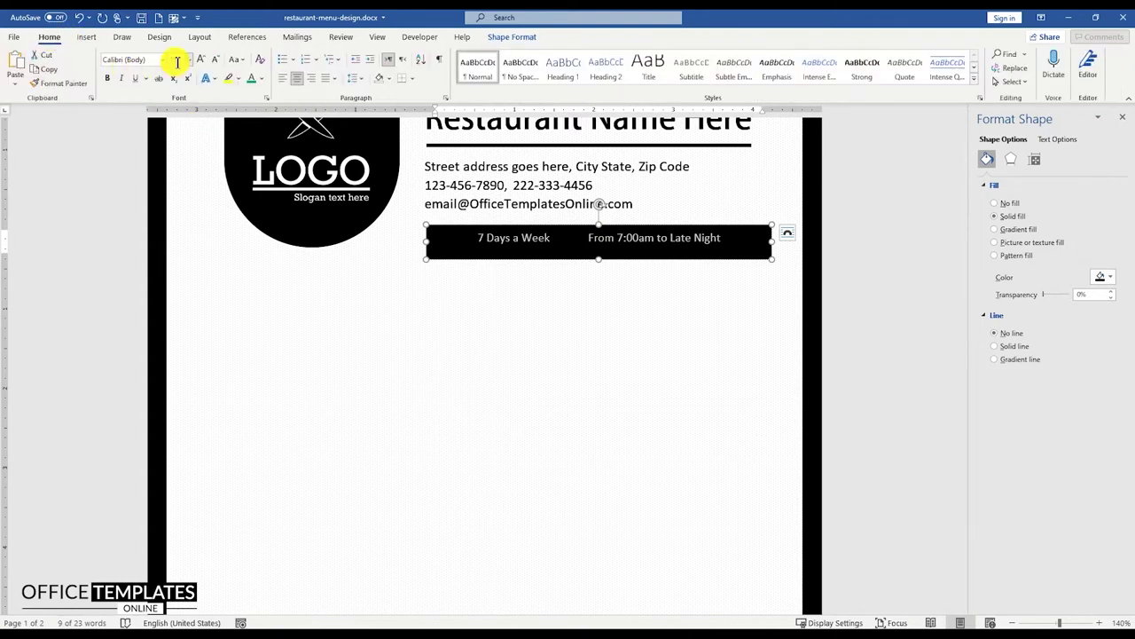
{"action": "type", "text": "13"}
{"action": "key", "text": "Return"}
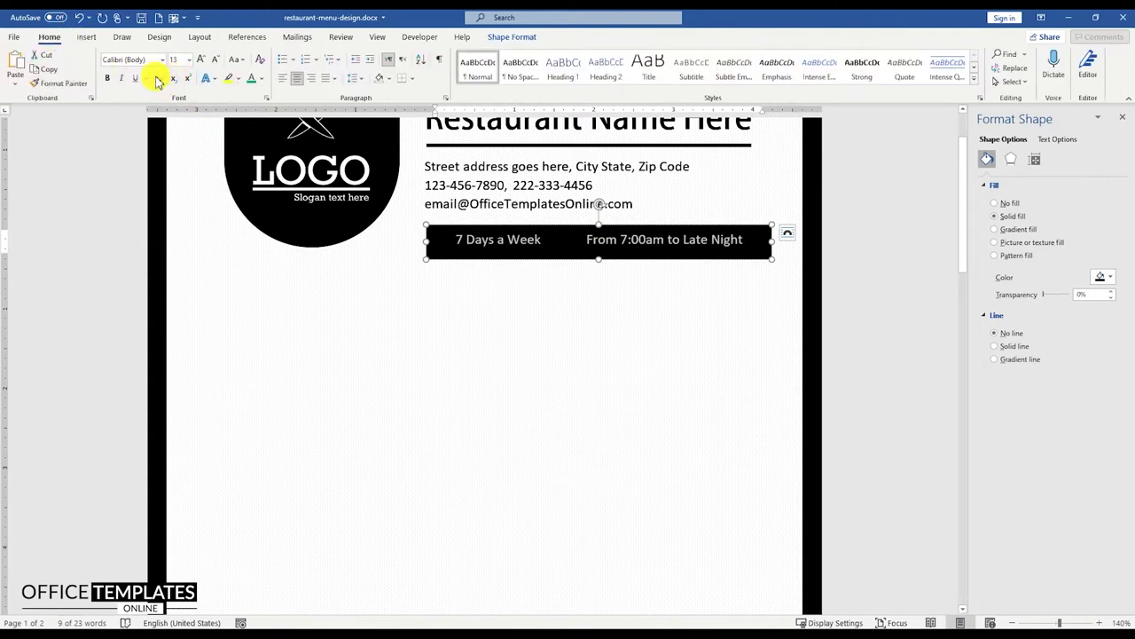
{"action": "left_click", "coordinate": [164, 60]}
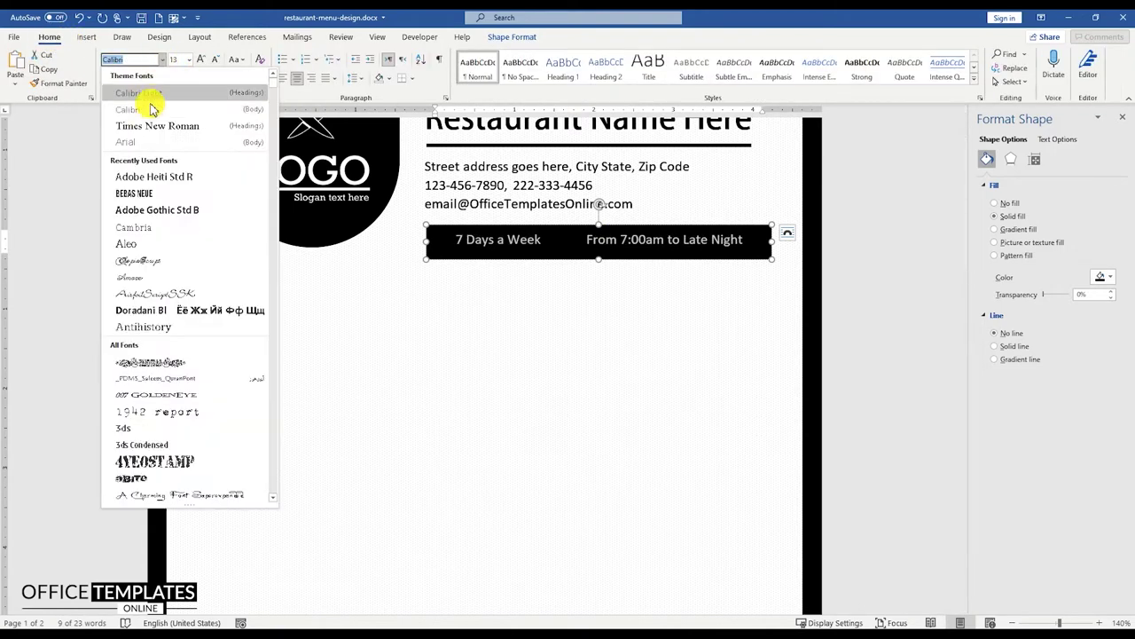
{"action": "left_click", "coordinate": [153, 178]}
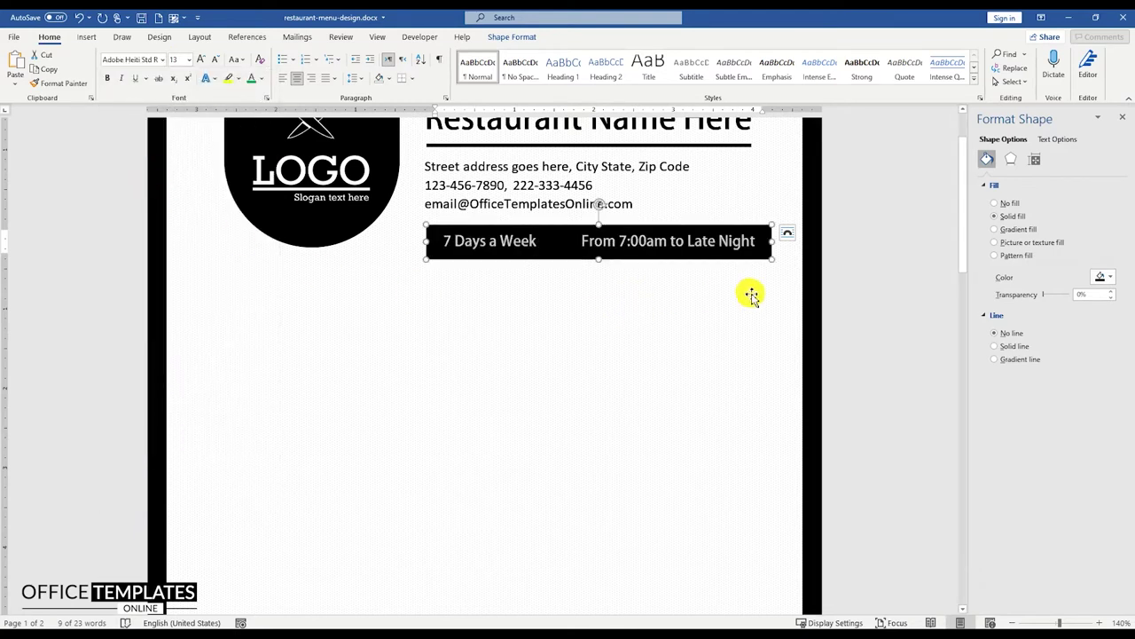
{"action": "left_click", "coordinate": [360, 78]}
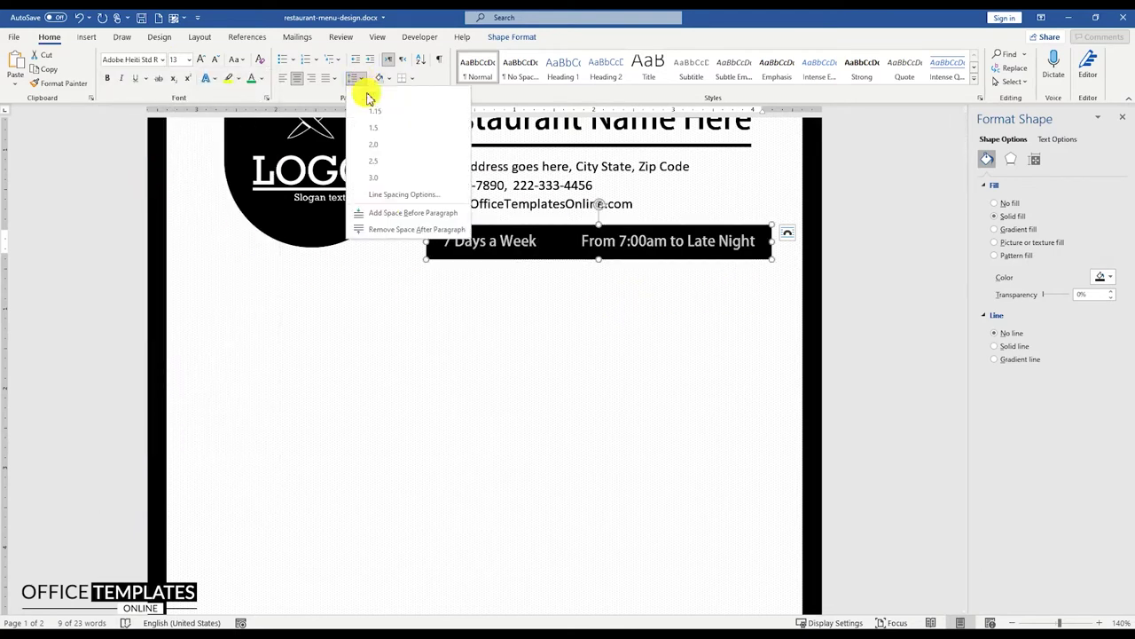
{"action": "left_click", "coordinate": [395, 231]}
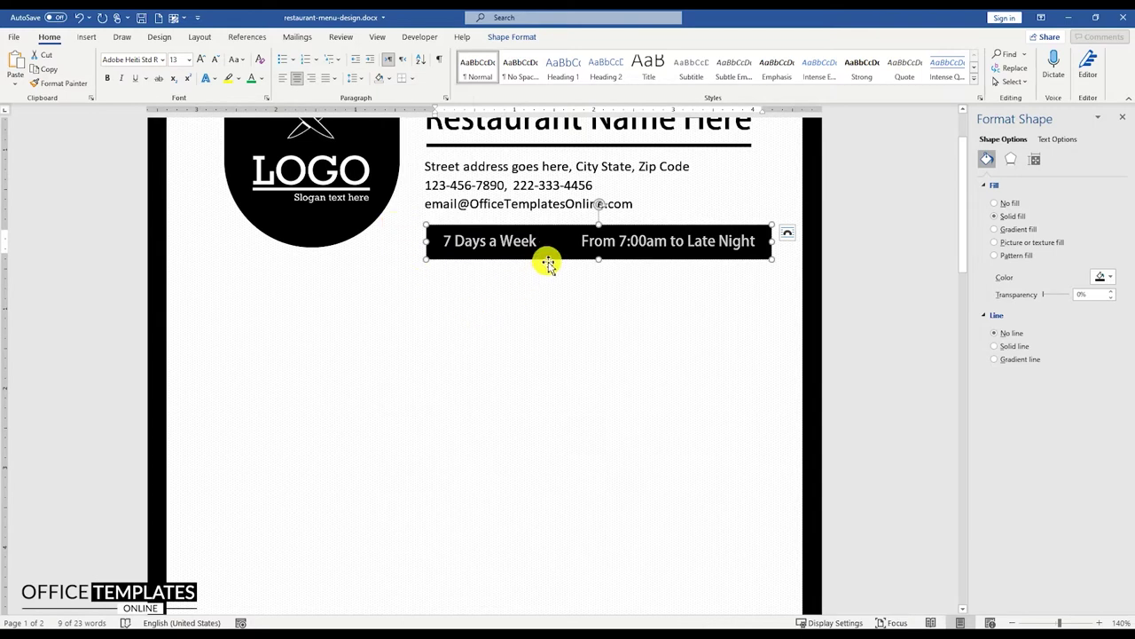
{"action": "left_click", "coordinate": [555, 295]}
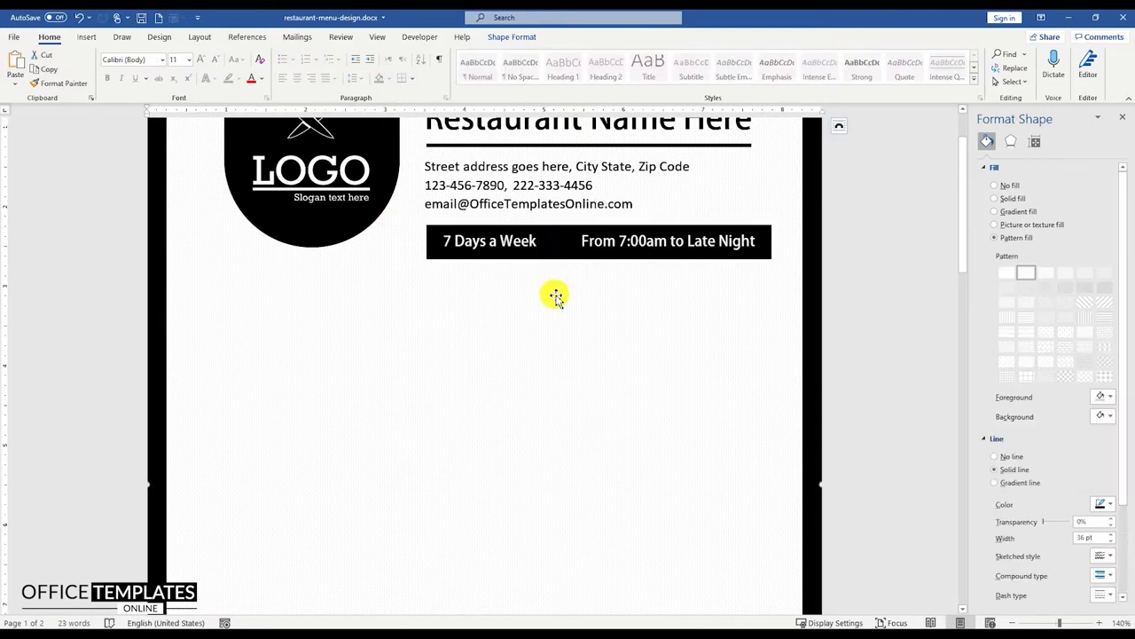
{"action": "left_click", "coordinate": [847, 278]}
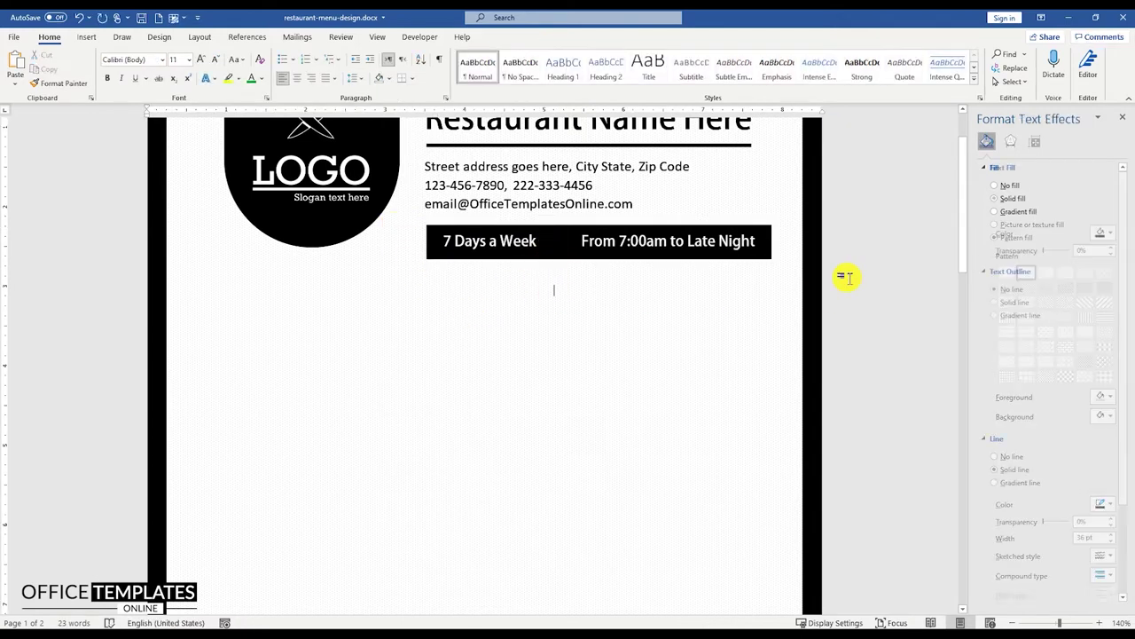
- Insert the fork-and-spoon icon from this computer, set In Front of Text, and shrink it onto the banner
{"action": "left_click", "coordinate": [87, 37]}
{"action": "left_click", "coordinate": [135, 66]}
{"action": "left_click", "coordinate": [172, 118]}
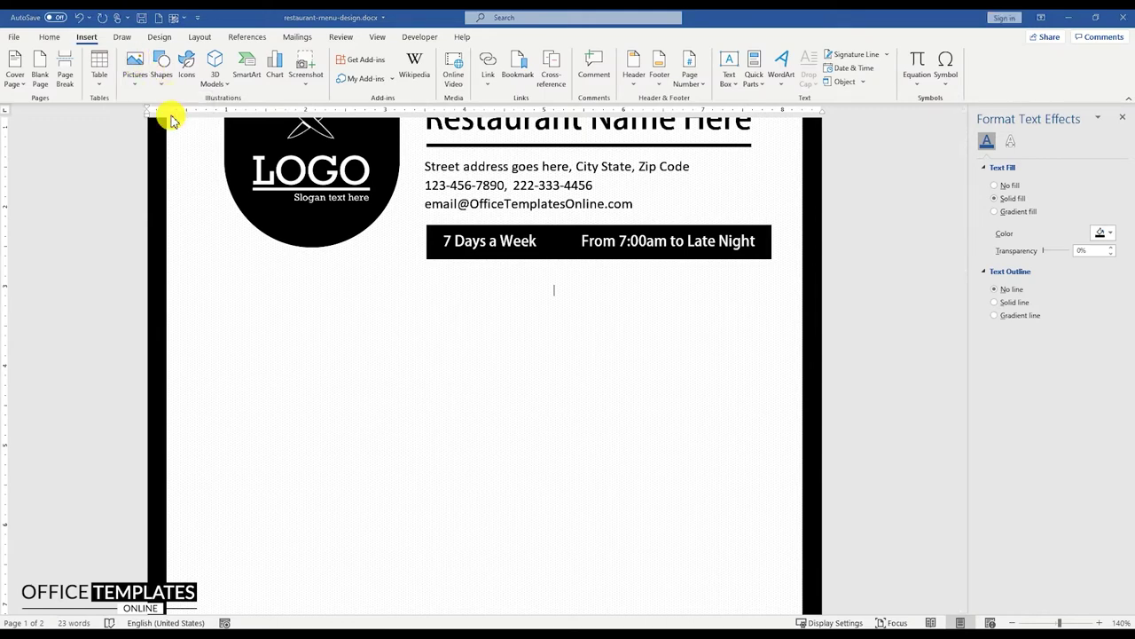
{"action": "double_click", "coordinate": [396, 125]}
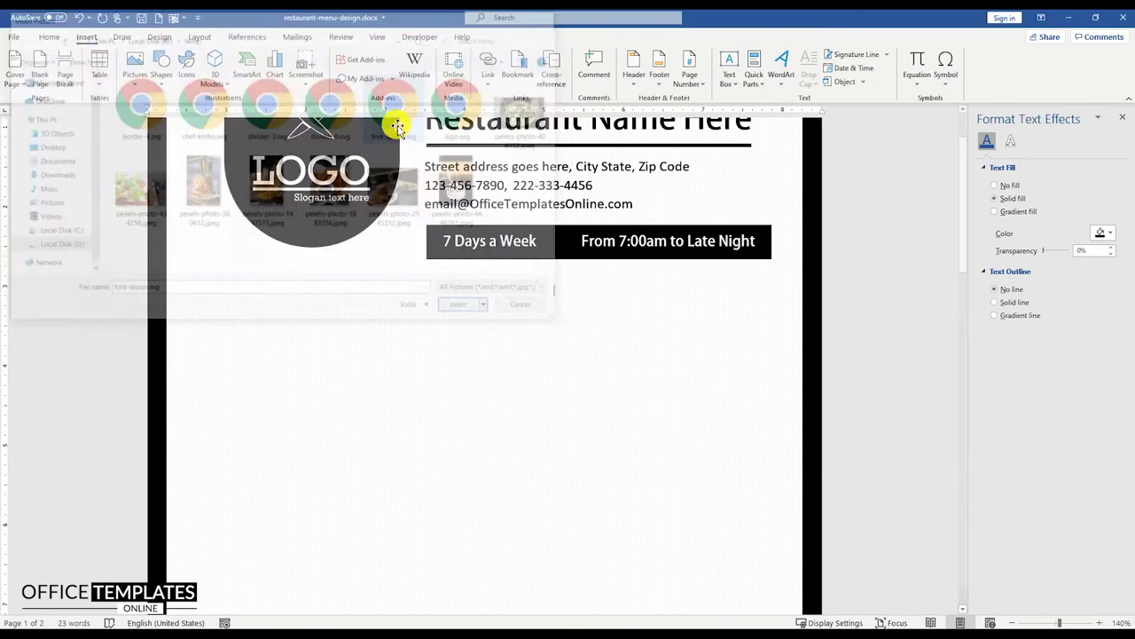
{"action": "left_click", "coordinate": [411, 256]}
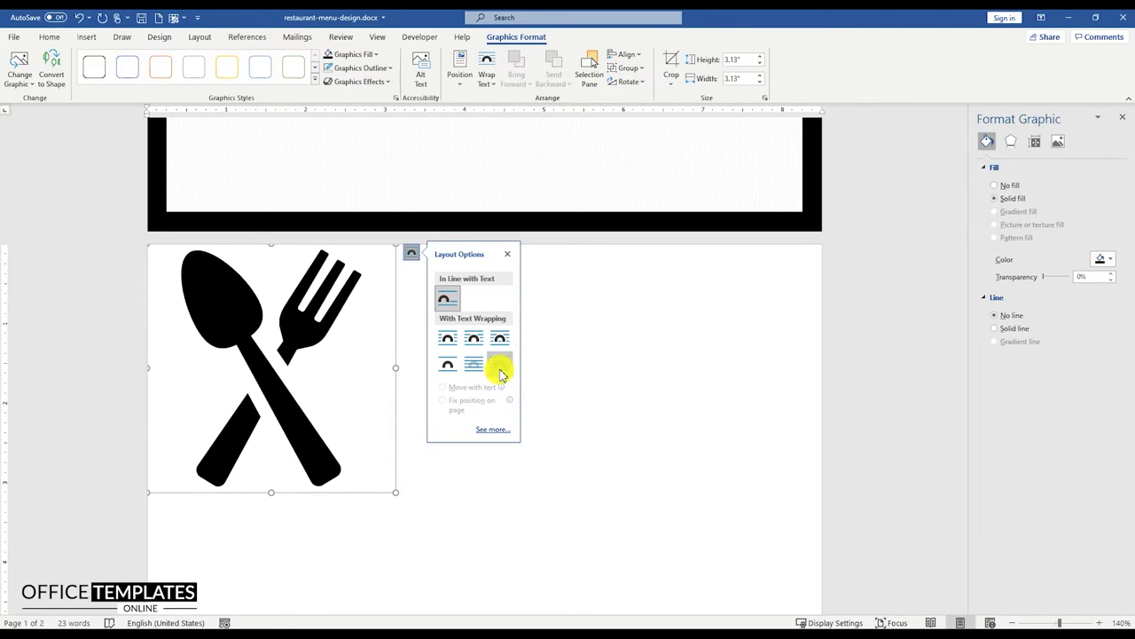
{"action": "left_click", "coordinate": [499, 367]}
{"action": "left_click_drag", "start_coordinate": [416, 390], "coordinate": [640, 474]}
{"action": "mouse_move", "coordinate": [375, 216]}
{"action": "left_mouse_down"}
{"action": "mouse_move", "coordinate": [530, 371]}
{"action": "mouse_move", "coordinate": [553, 324]}
{"action": "left_mouse_up"}
- Fill the icon white and fine-tune its size and position between the two banner phrases
{"action": "scroll", "coordinate": [552, 326], "scroll_direction": "up", "scroll_amount": 11}
{"action": "right_click", "coordinate": [553, 326]}
{"action": "left_click", "coordinate": [603, 306]}
{"action": "left_click", "coordinate": [599, 349]}
{"action": "left_click_drag", "start_coordinate": [612, 389], "coordinate": [577, 348]}
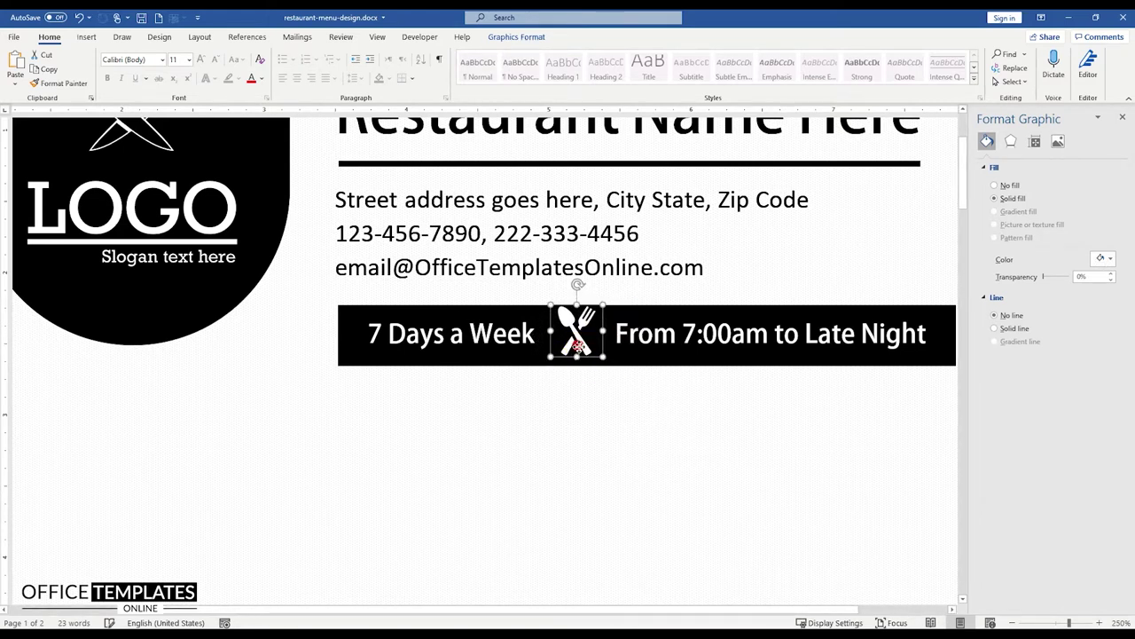
{"action": "left_click_drag", "start_coordinate": [603, 359], "coordinate": [609, 363]}
{"action": "key", "text": "ctrl+Left"}
{"action": "key", "text": "ctrl+Left"}
{"action": "key", "text": "ctrl+Left"}
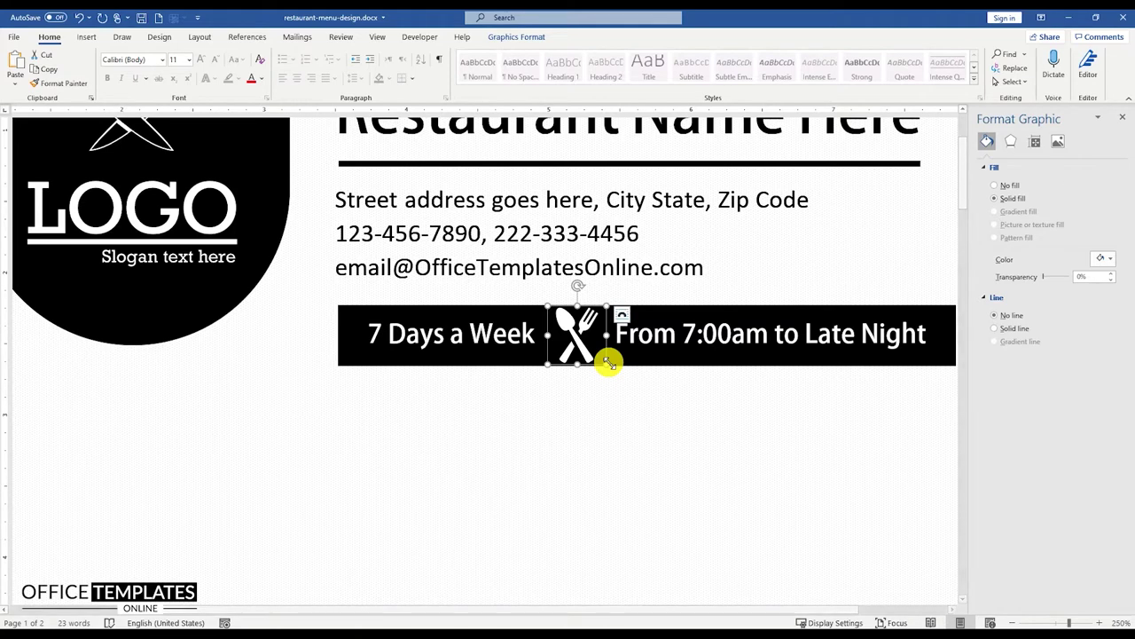
{"action": "left_click", "coordinate": [646, 345]}
{"action": "scroll", "coordinate": [648, 347], "scroll_direction": "down", "scroll_amount": 5}
{"action": "scroll", "coordinate": [650, 350], "scroll_direction": "down", "scroll_amount": 6}
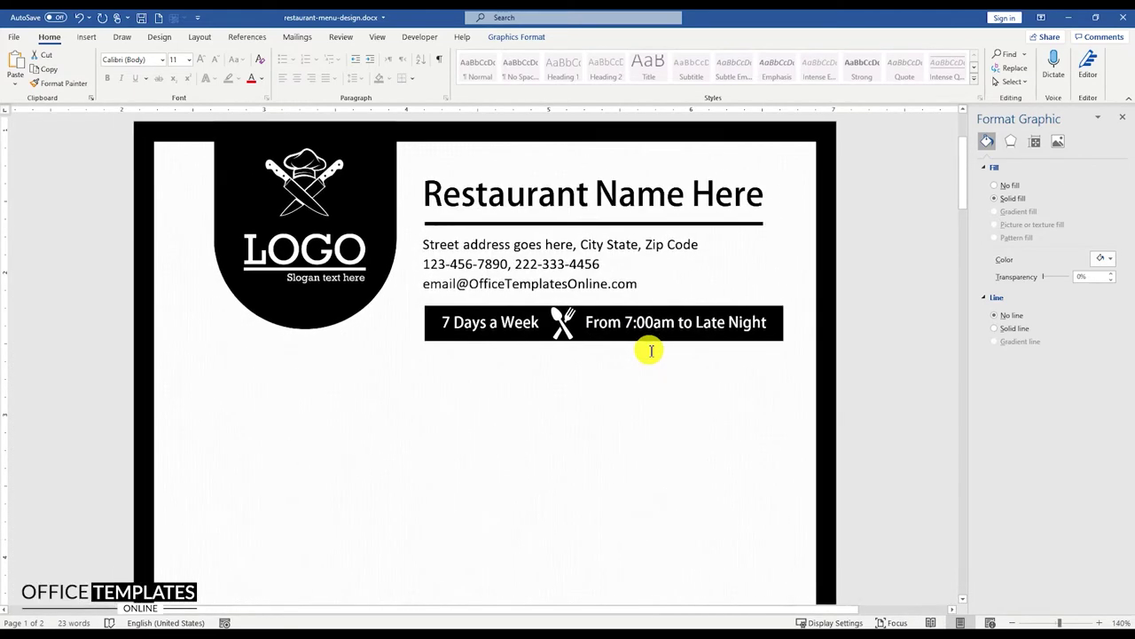
- Group the fork-and-spoon icon with the black hours banner
{"action": "right_click", "coordinate": [608, 309]}
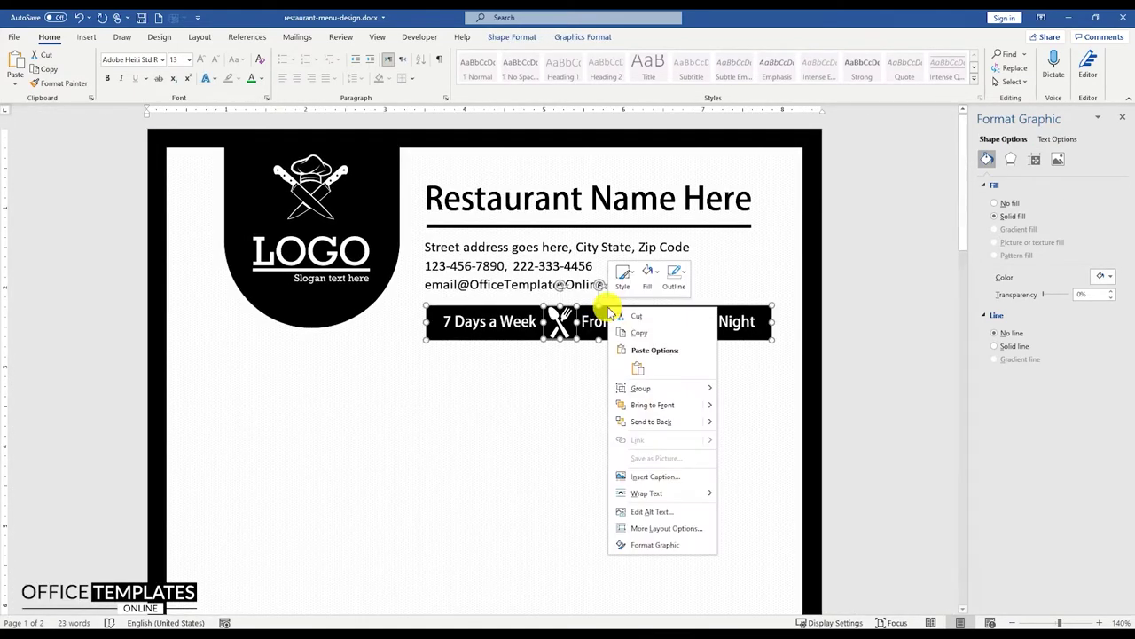
{"action": "mouse_move", "coordinate": [630, 382]}
{"action": "left_click", "coordinate": [736, 385]}
{"action": "scroll", "coordinate": [577, 350], "scroll_direction": "down", "scroll_amount": 4}
{"action": "scroll", "coordinate": [567, 347], "scroll_direction": "down", "scroll_amount": 2}
{"action": "scroll", "coordinate": [564, 340], "scroll_direction": "down", "scroll_amount": 1}
{"action": "left_click", "coordinate": [578, 325]}
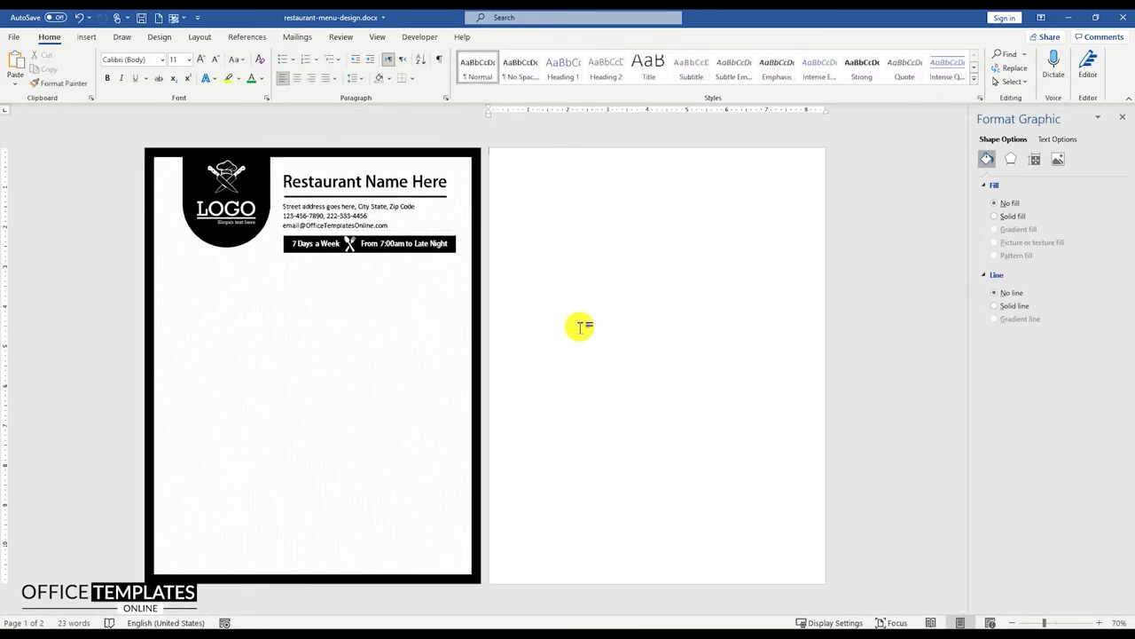
- Select the grouped banner and nudge it up one step with the Up arrow
{"action": "left_click", "coordinate": [325, 181]}
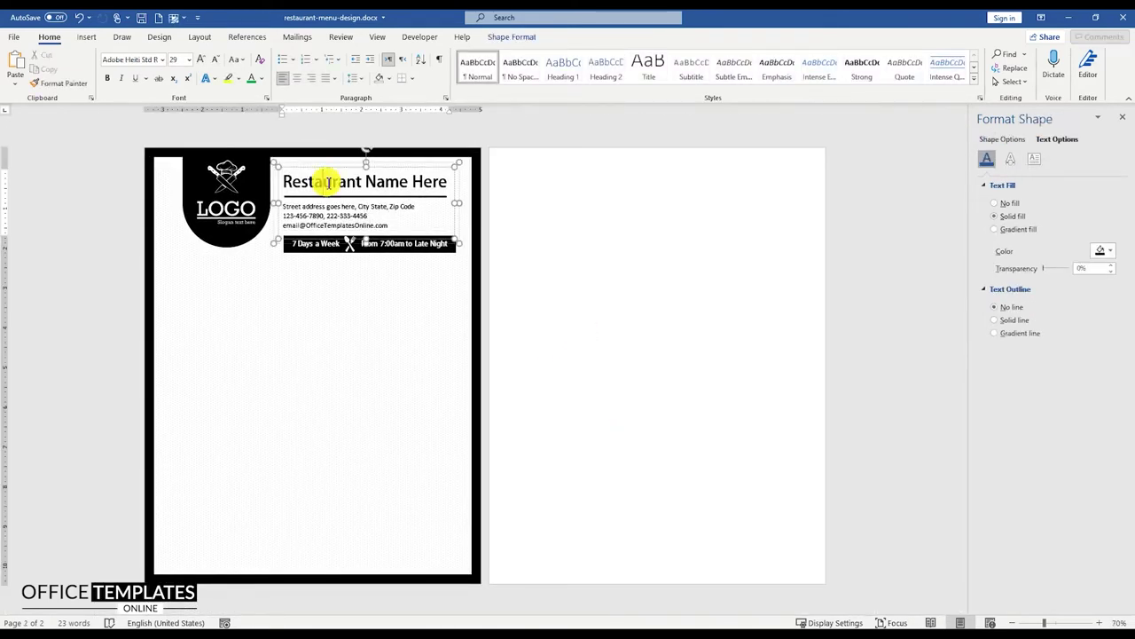
{"action": "left_click", "coordinate": [320, 250]}
{"action": "key", "text": "Up"}
{"action": "key", "text": "Up"}
{"action": "key", "text": "Up"}
{"action": "key", "text": "Up"}
{"action": "left_click", "coordinate": [525, 257]}
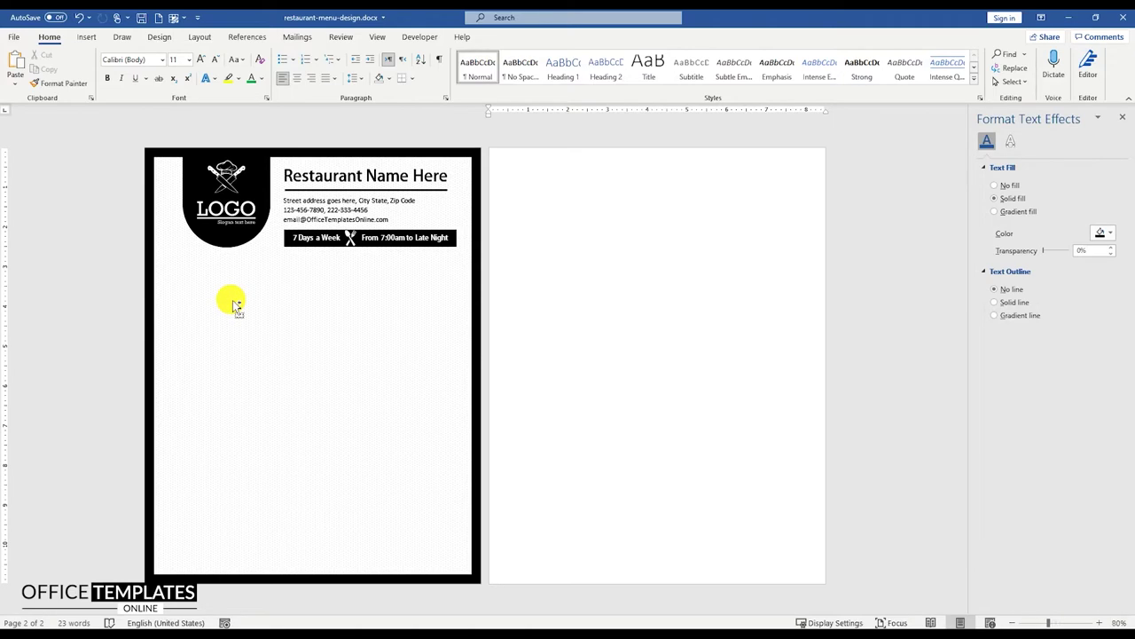
{"action": "scroll", "coordinate": [230, 299], "scroll_direction": "up", "scroll_amount": 6, "text": "ctrl"}
{"action": "left_click", "coordinate": [87, 37]}
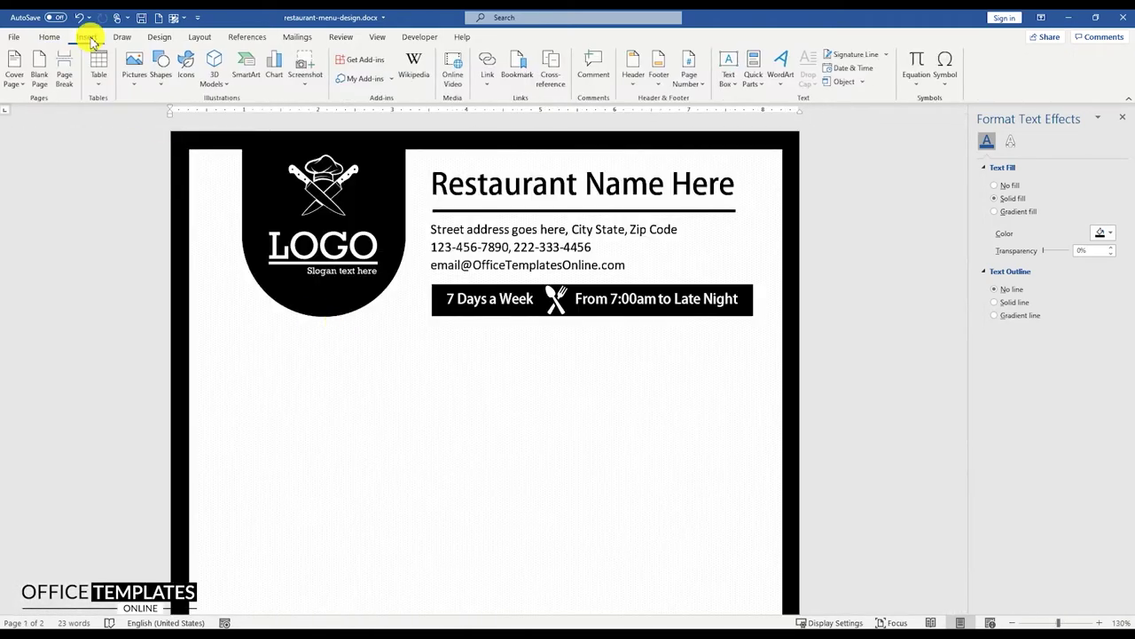
- Draw a rounded rectangle below the logo, sized 3.31" wide by 0.34" high
{"action": "left_click", "coordinate": [163, 69]}
{"action": "left_click", "coordinate": [213, 122]}
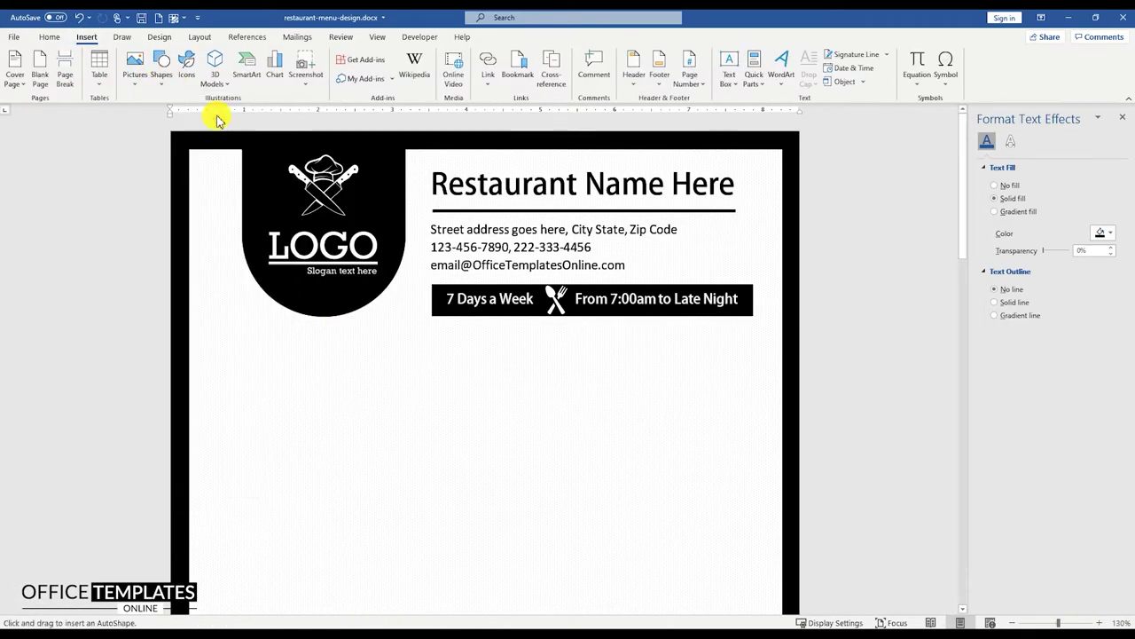
{"action": "left_click_drag", "start_coordinate": [222, 373], "coordinate": [468, 399]}
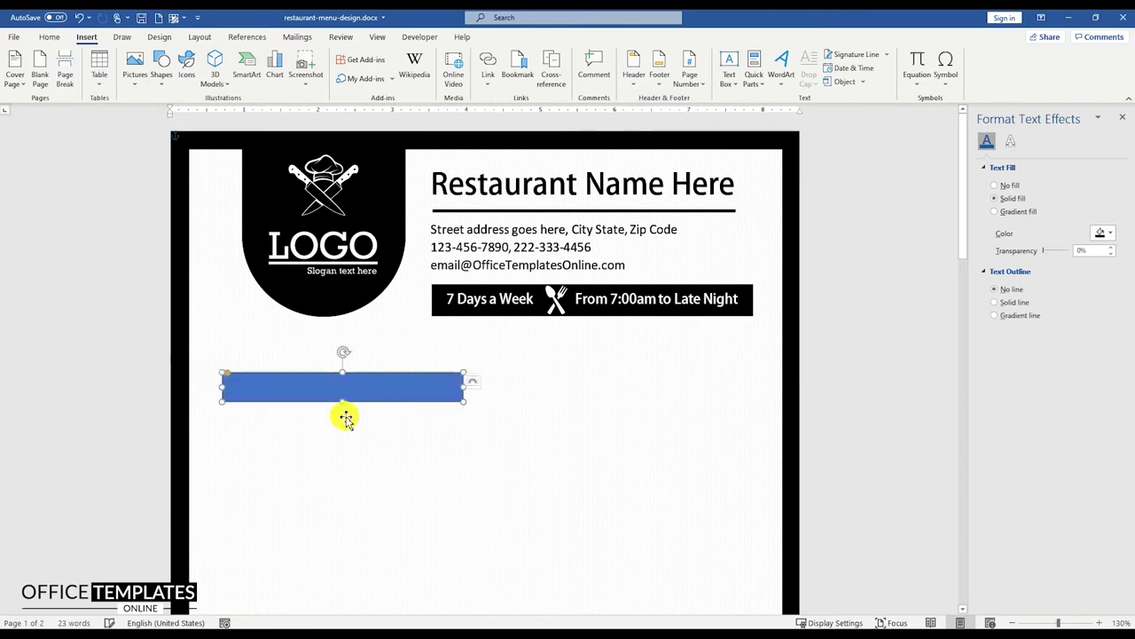
{"action": "left_click", "coordinate": [272, 377]}
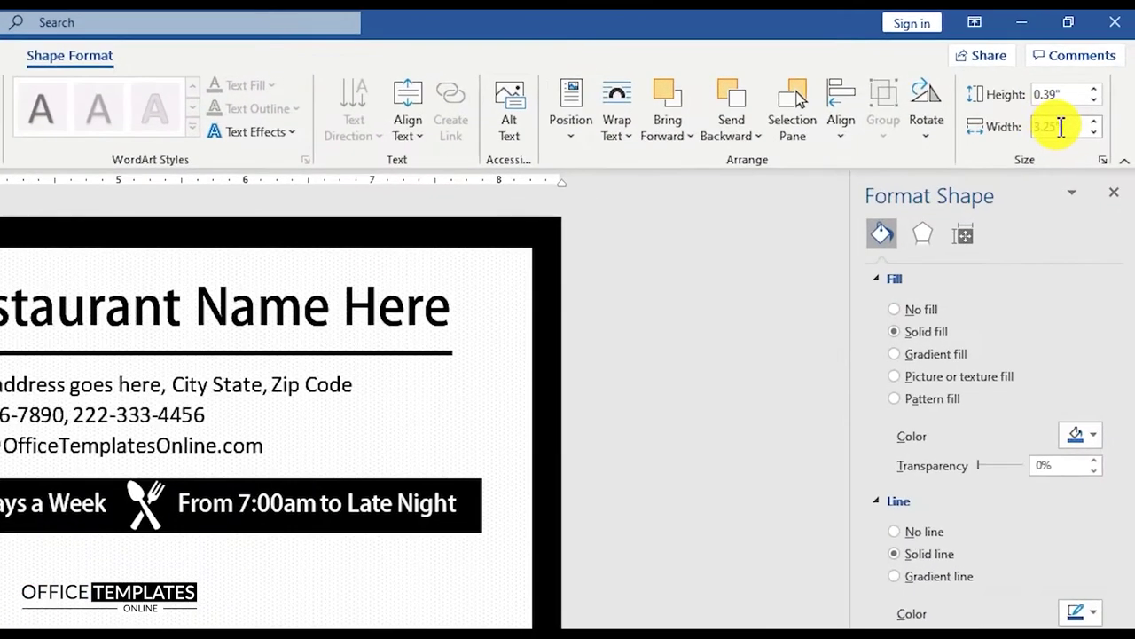
{"action": "left_click", "coordinate": [1096, 78]}
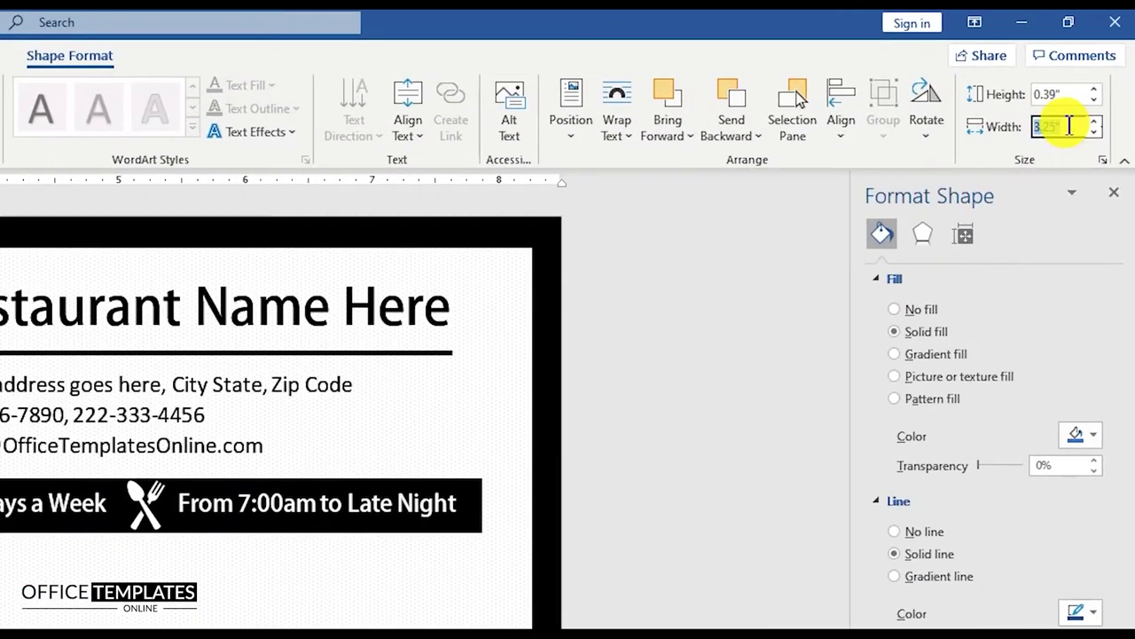
{"action": "type", "text": "3.31"}
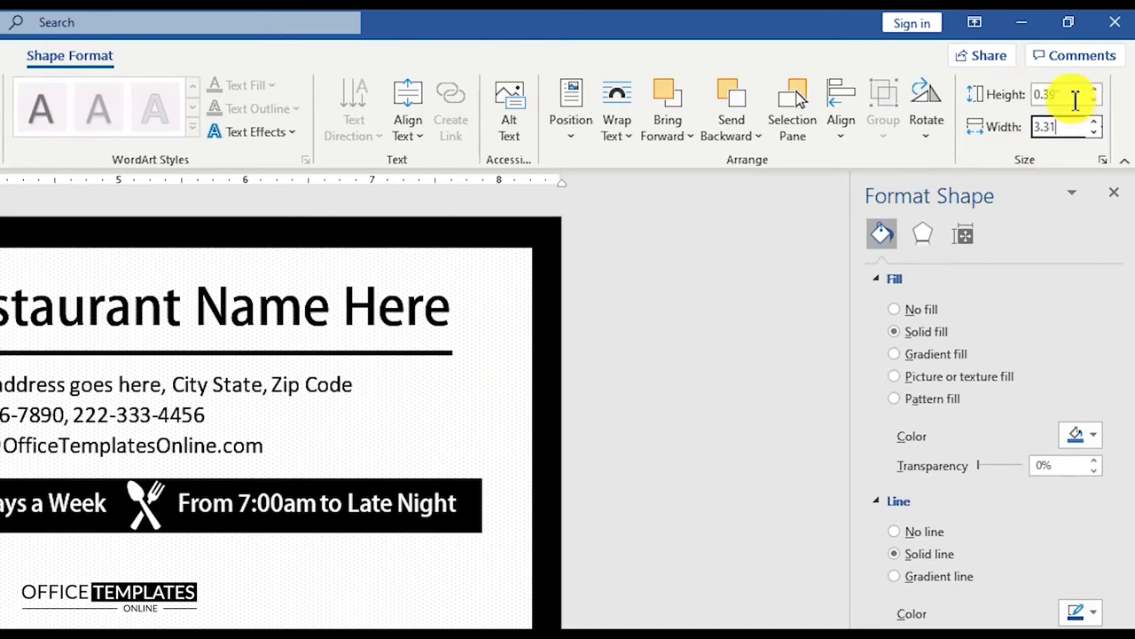
{"action": "left_click", "coordinate": [1074, 96]}
{"action": "type", "text": "0"}
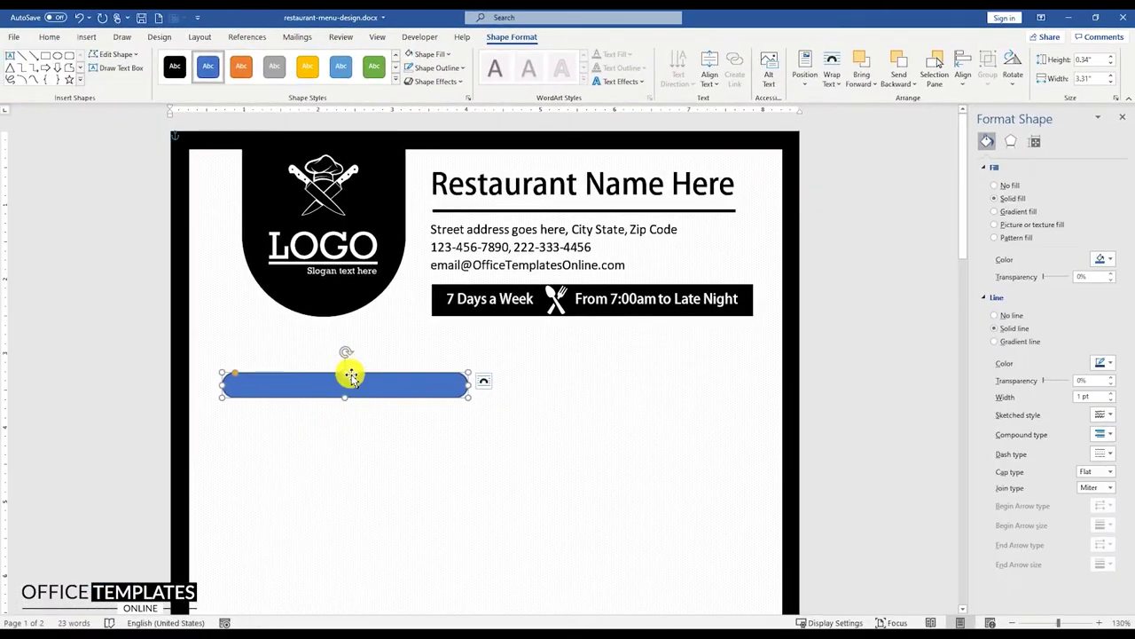
- Fill the rounded bar black with no outline and add the text 'APPETIZER'
{"action": "right_click", "coordinate": [352, 377]}
{"action": "left_click", "coordinate": [391, 400]}
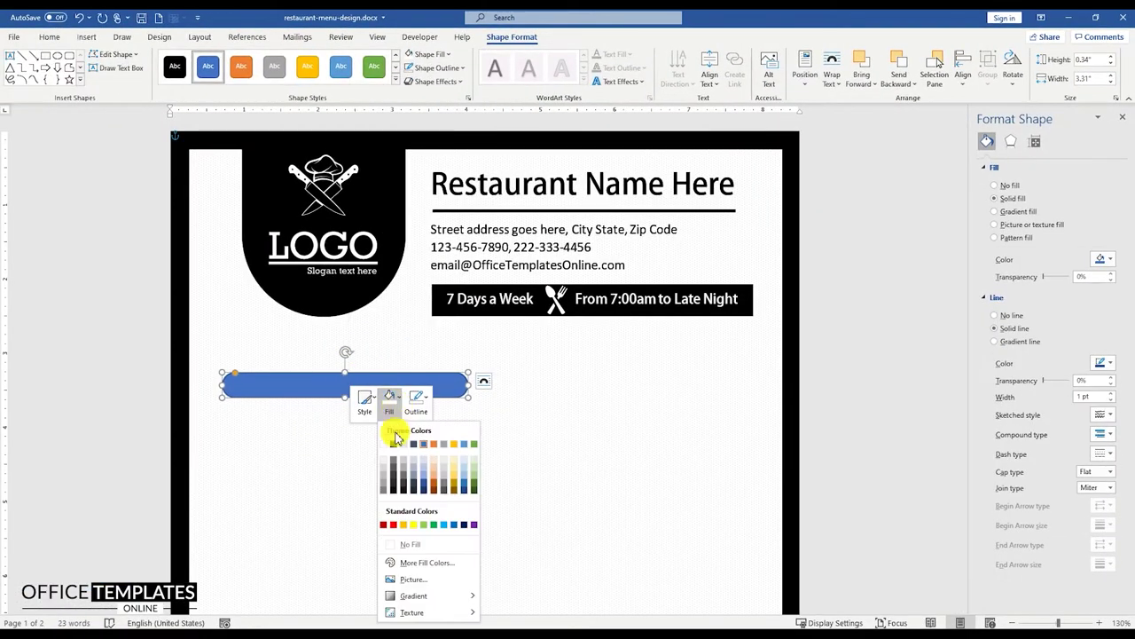
{"action": "left_click", "coordinate": [394, 448]}
{"action": "left_click", "coordinate": [413, 399]}
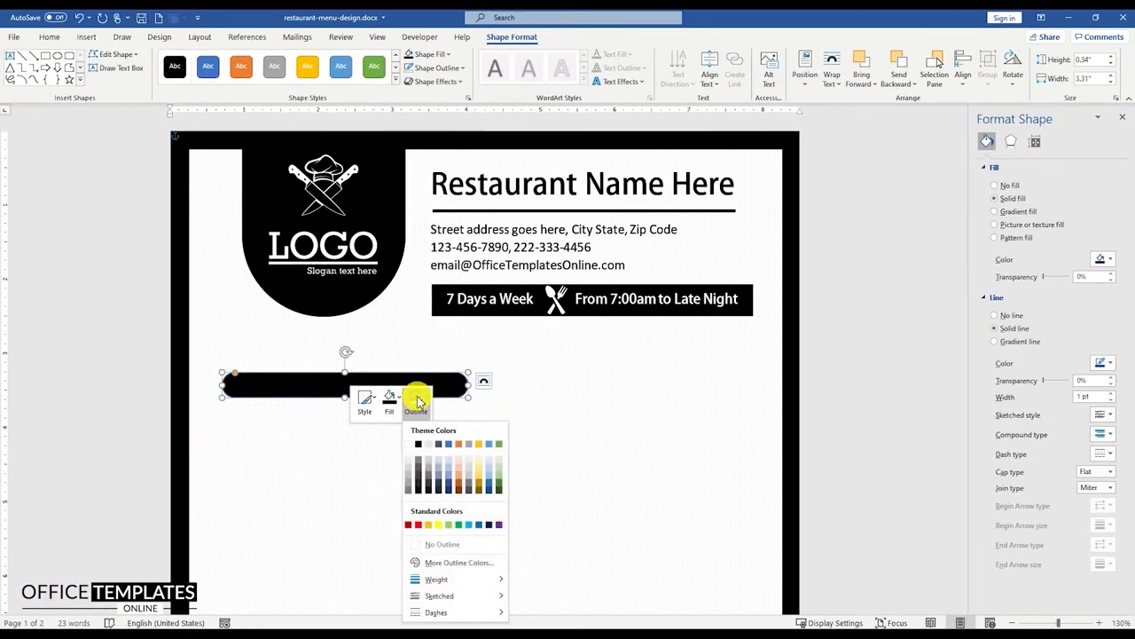
{"action": "left_click", "coordinate": [427, 541]}
{"action": "left_click", "coordinate": [340, 385]}
{"action": "right_click", "coordinate": [341, 383]}
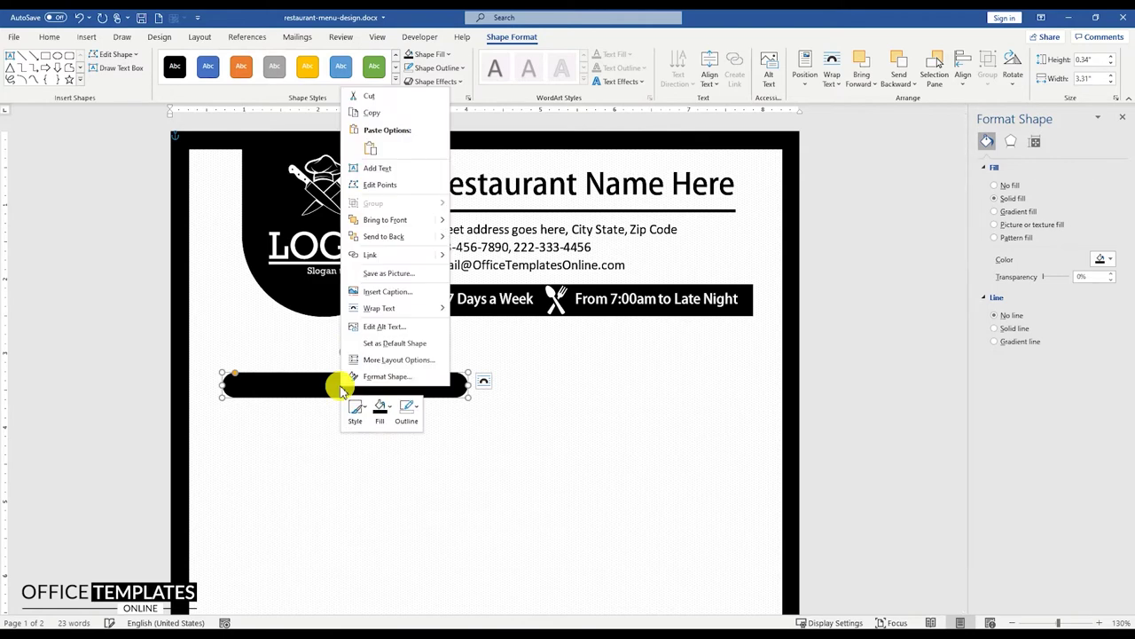
{"action": "left_click", "coordinate": [380, 172]}
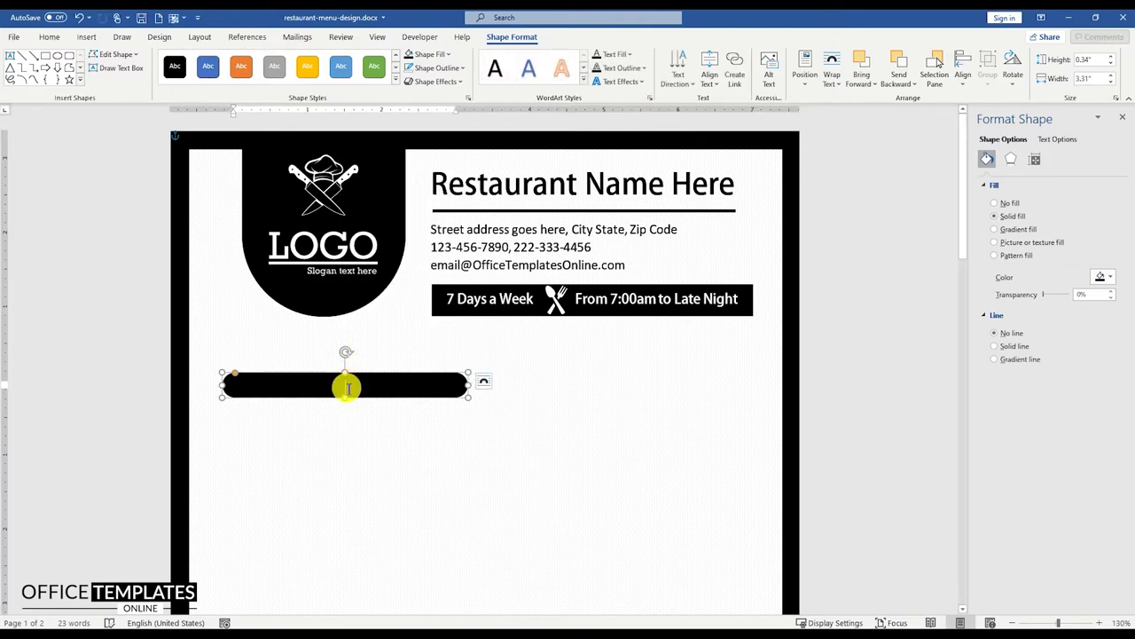
{"action": "type", "text": "APPETIZER"}
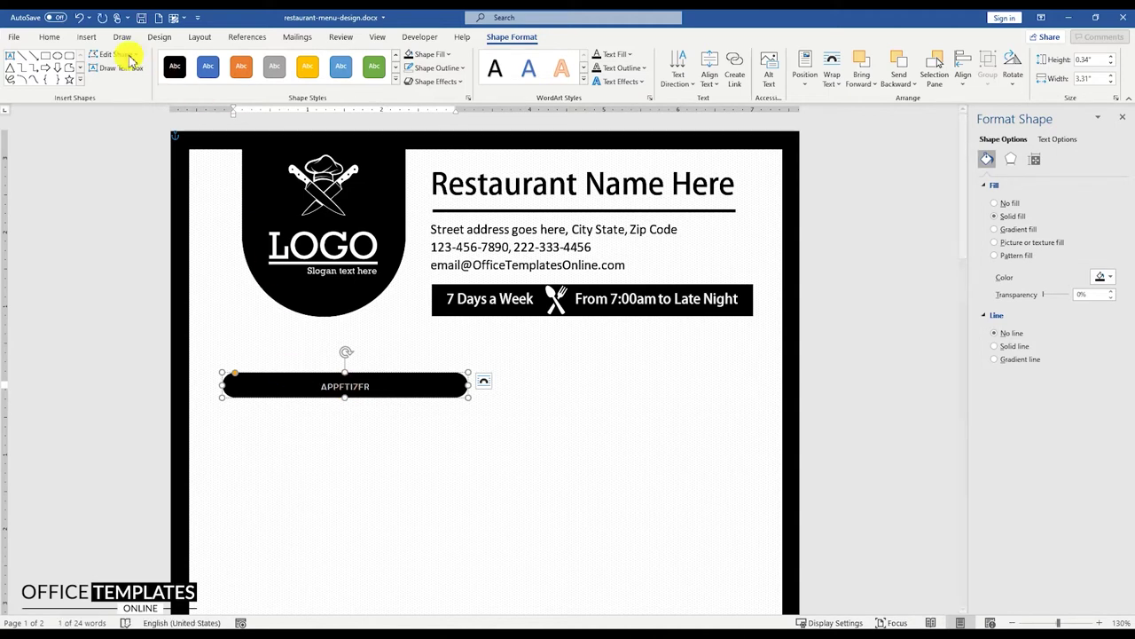
- Set the APPETIZER text to 14 pt and remove the space after its paragraph
{"action": "left_click", "coordinate": [55, 39]}
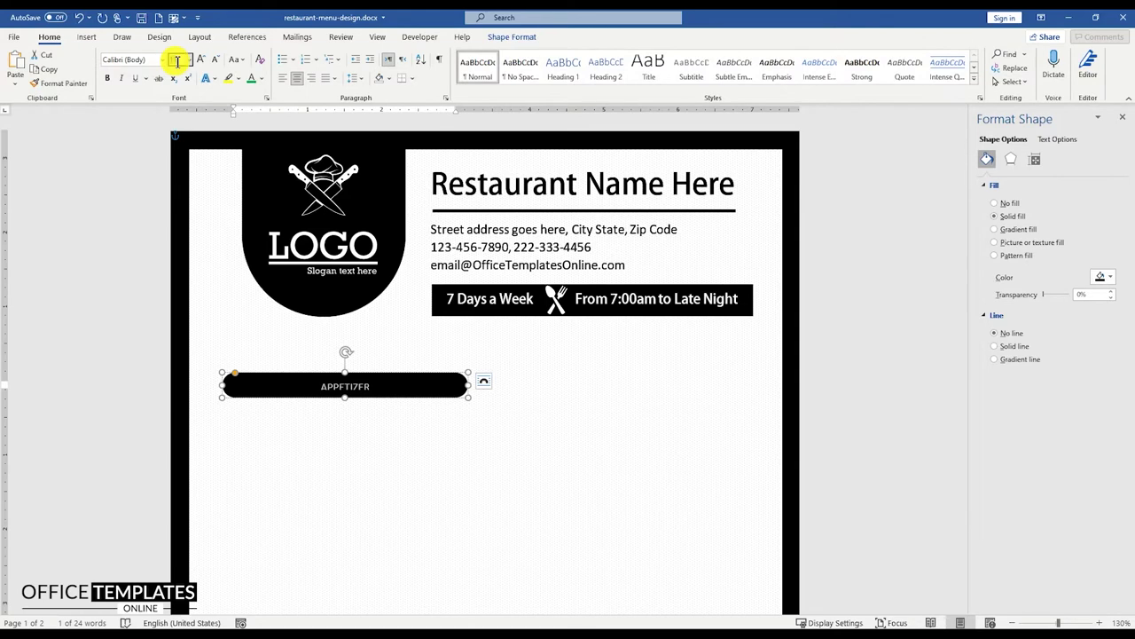
{"action": "type", "text": "14"}
{"action": "key", "text": "Return"}
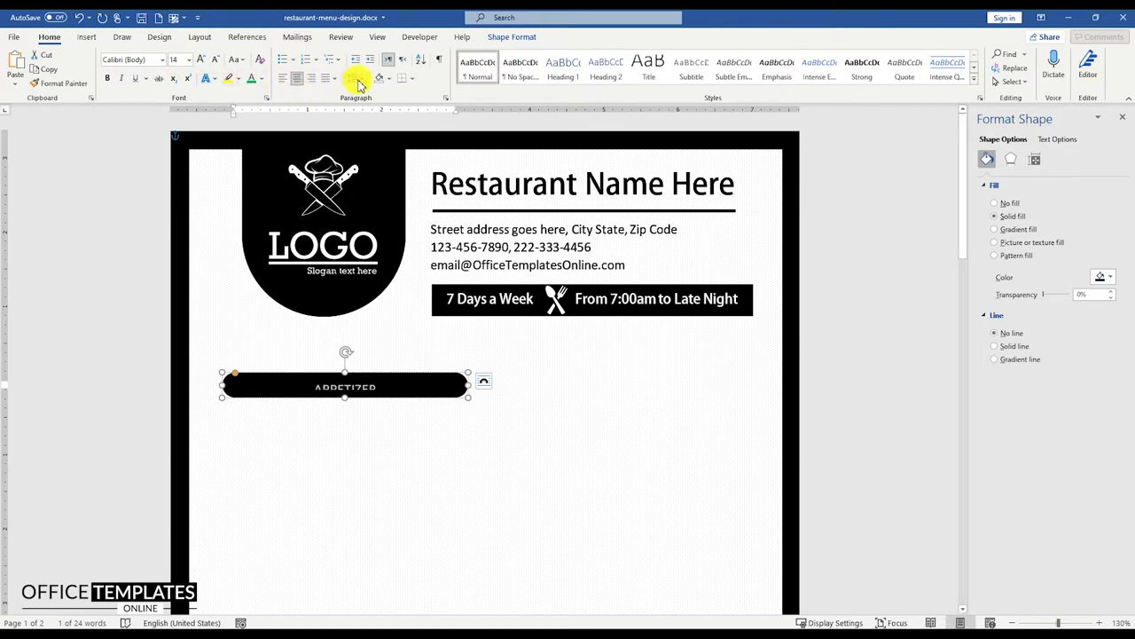
{"action": "left_click", "coordinate": [360, 83]}
{"action": "left_click", "coordinate": [383, 227]}
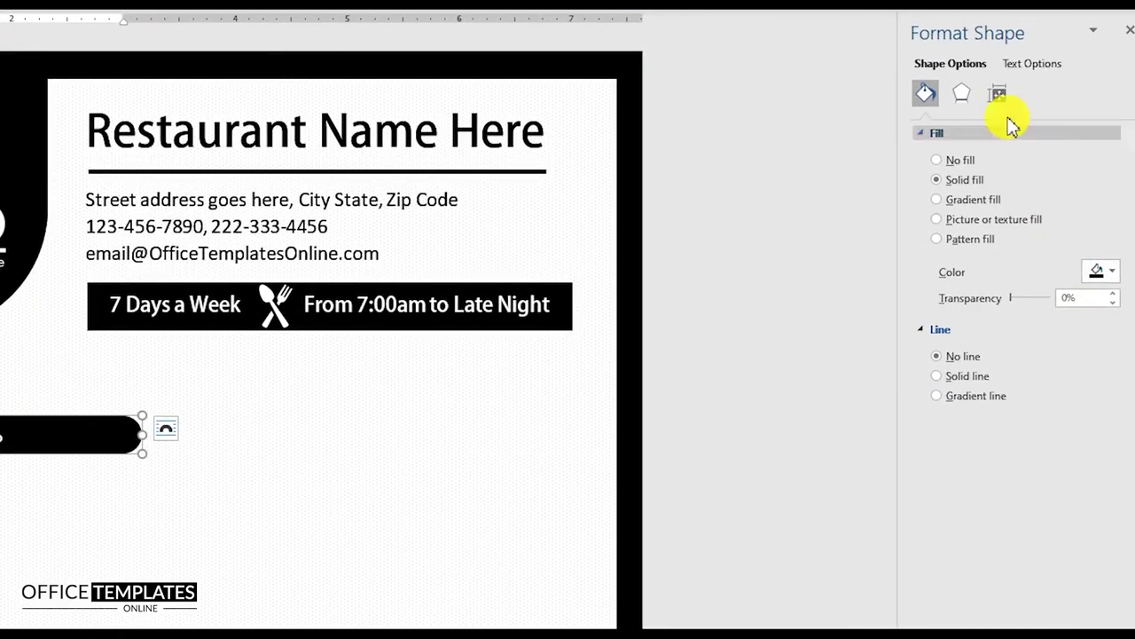
- Set all of the APPETIZER shape's inner text margins to 0"
{"action": "left_click", "coordinate": [1034, 159]}
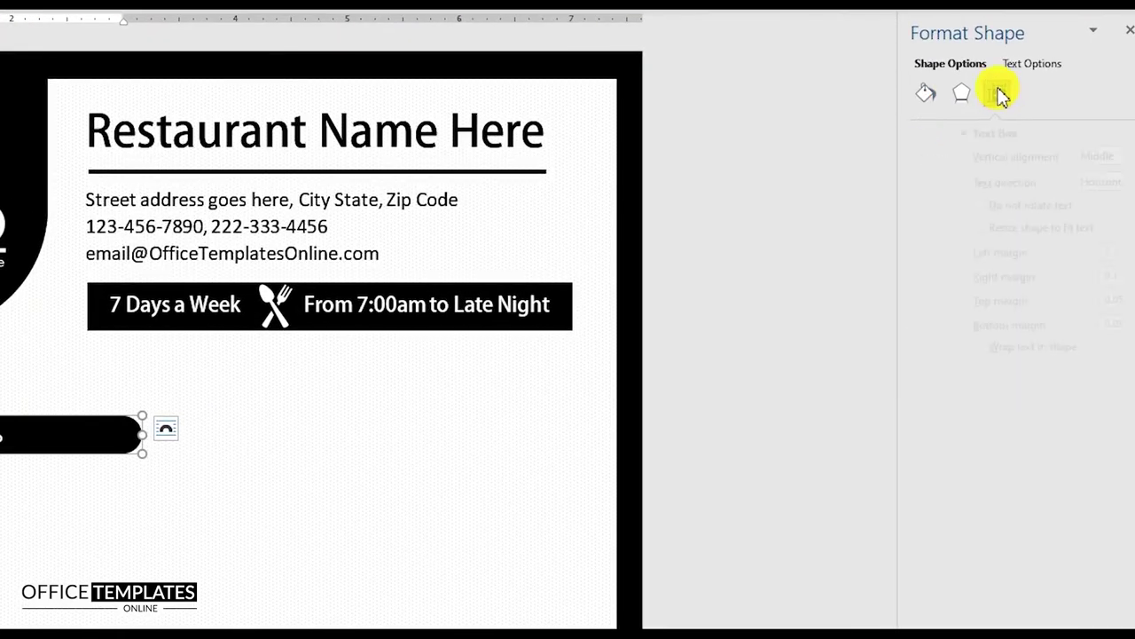
{"action": "left_click", "coordinate": [1114, 280]}
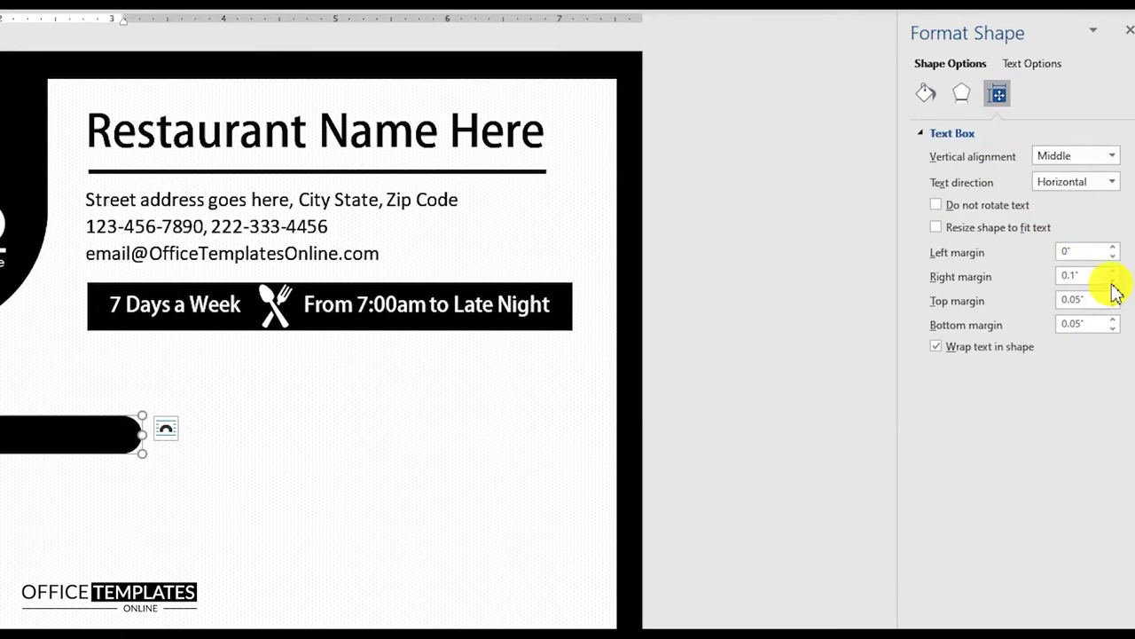
{"action": "left_click", "coordinate": [1113, 304]}
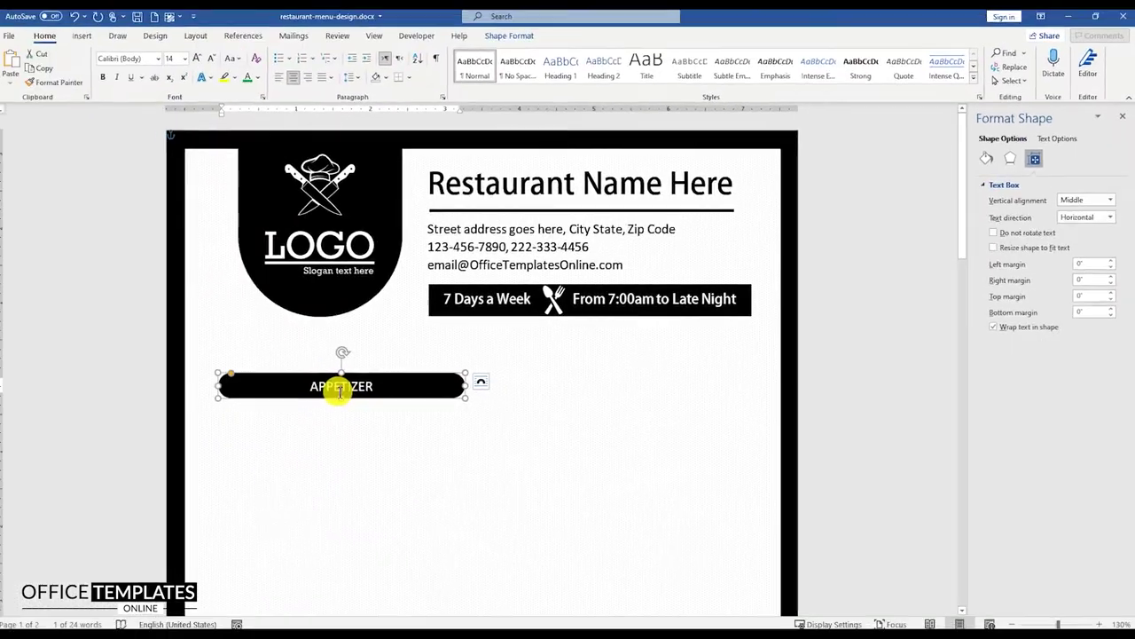
{"action": "left_click", "coordinate": [374, 411]}
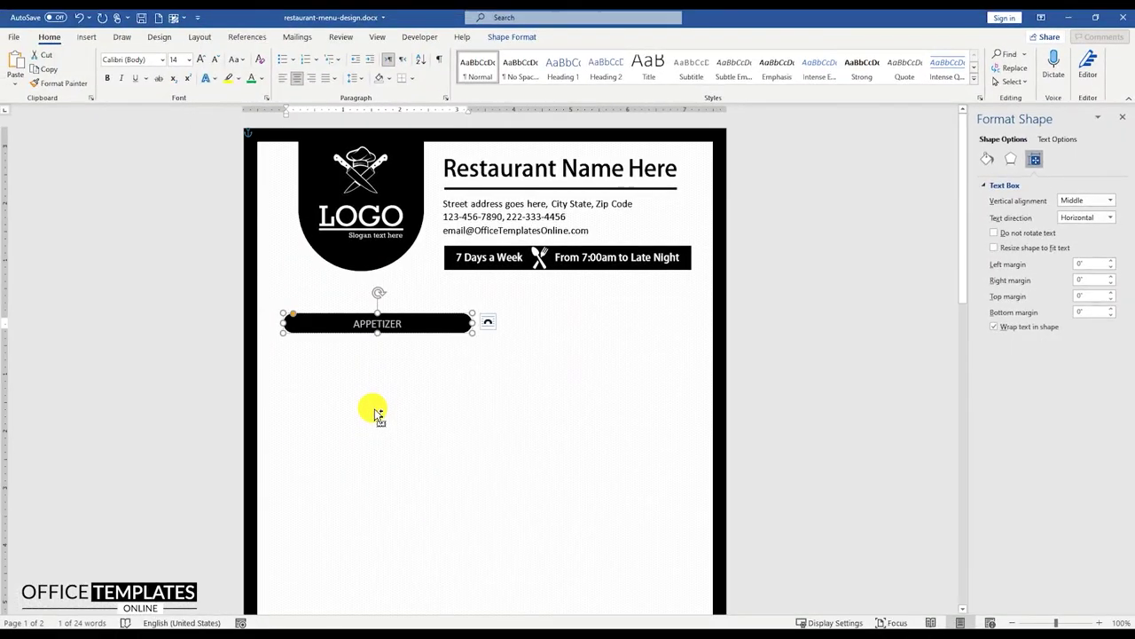
{"action": "left_click", "coordinate": [337, 322]}
{"action": "left_click", "coordinate": [86, 36]}
{"action": "left_click", "coordinate": [162, 70]}
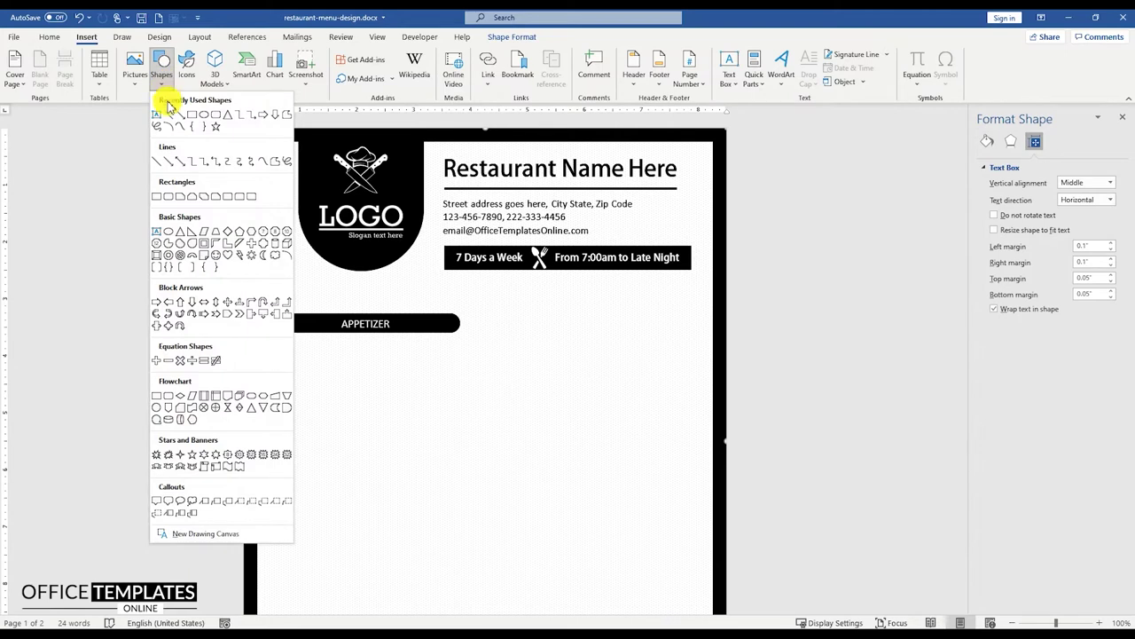
- Draw a text box under the APPETIZER bar with no fill and no outline, ready for typing
{"action": "left_click", "coordinate": [160, 116]}
{"action": "scroll", "coordinate": [284, 355], "scroll_direction": "down", "scroll_amount": 2}
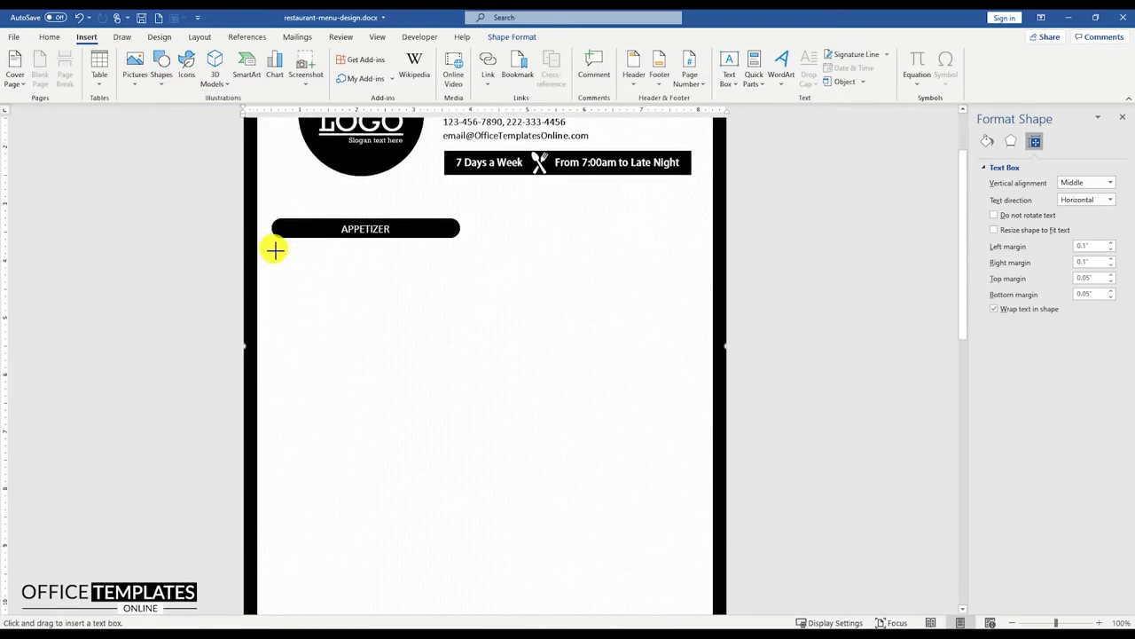
{"action": "left_click_drag", "start_coordinate": [334, 314], "coordinate": [457, 454]}
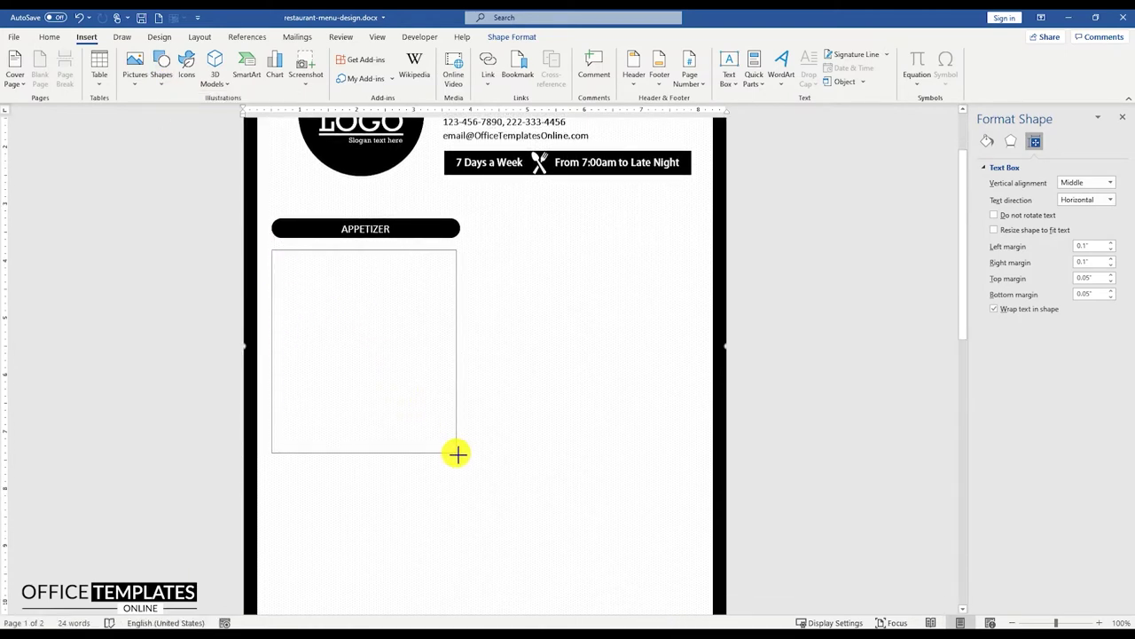
{"action": "right_click", "coordinate": [410, 249]}
{"action": "left_click", "coordinate": [448, 220]}
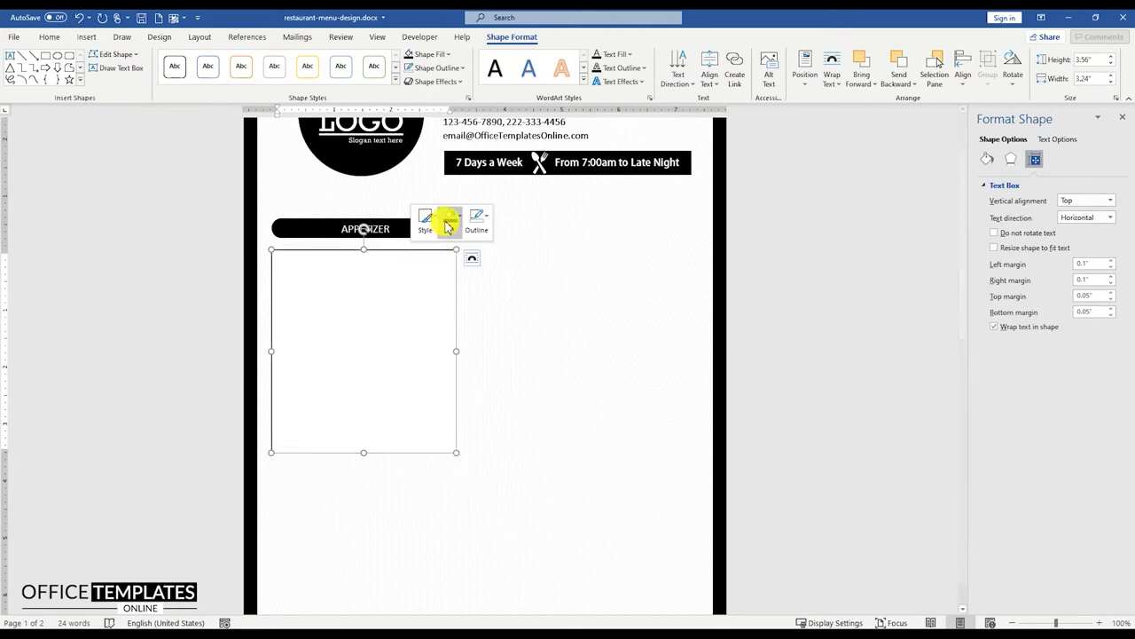
{"action": "left_click", "coordinate": [470, 363]}
{"action": "left_click", "coordinate": [476, 221]}
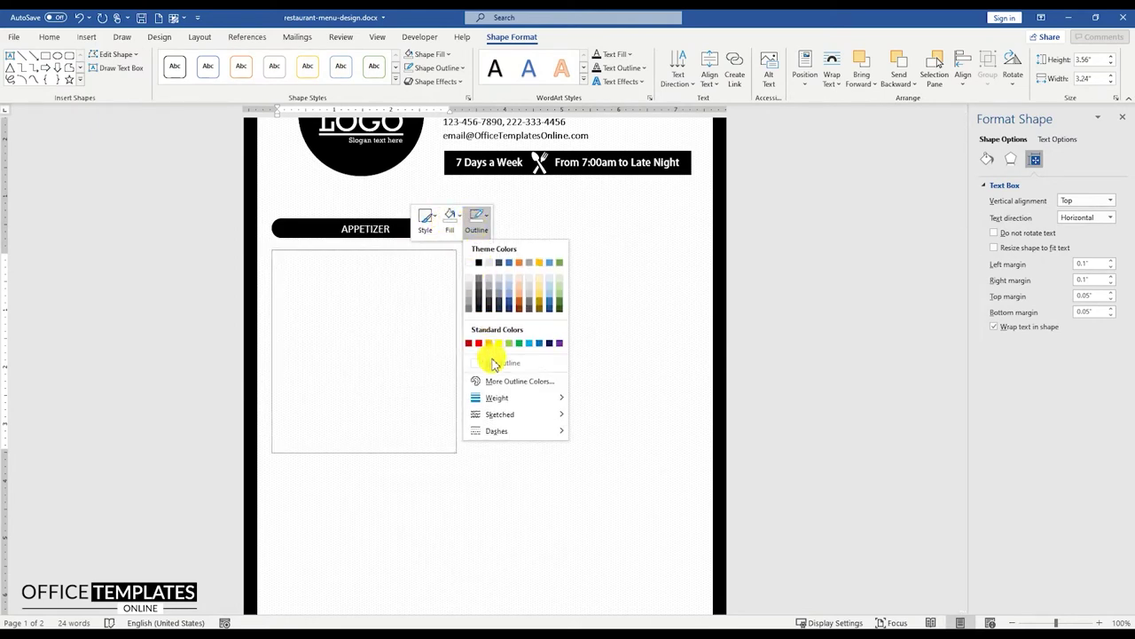
{"action": "left_click", "coordinate": [494, 366]}
{"action": "scroll", "coordinate": [347, 289], "scroll_direction": "up", "scroll_amount": 4, "text": "ctrl"}
{"action": "left_click", "coordinate": [241, 270]}
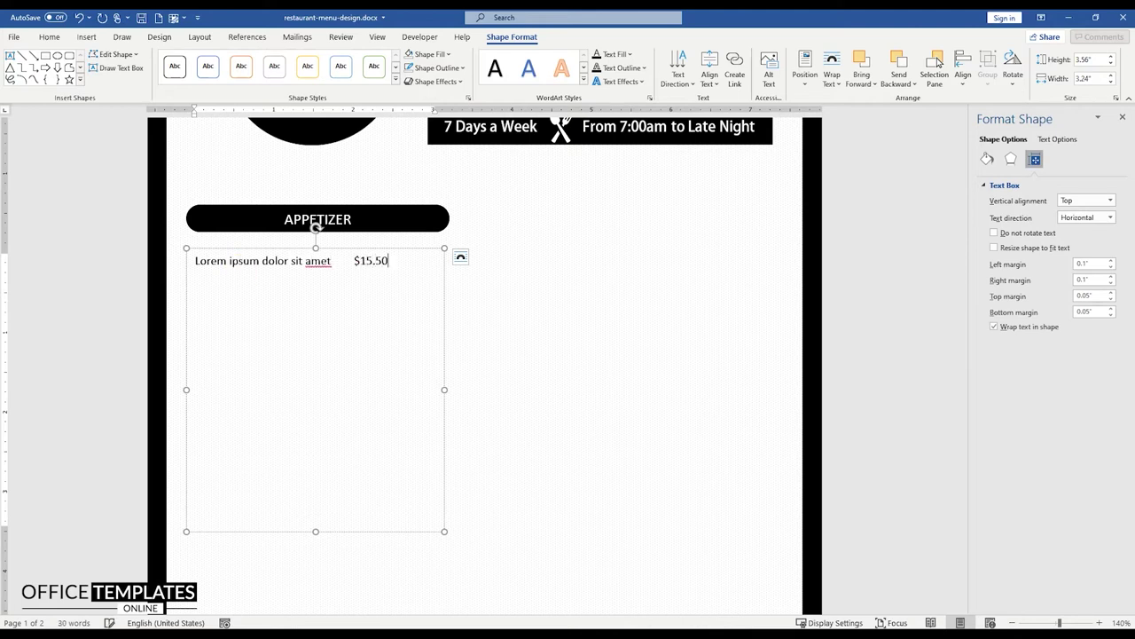
- Paste a description paragraph below the item line, set it to 8 pt, and trim its ending
{"action": "key", "text": "Return"}
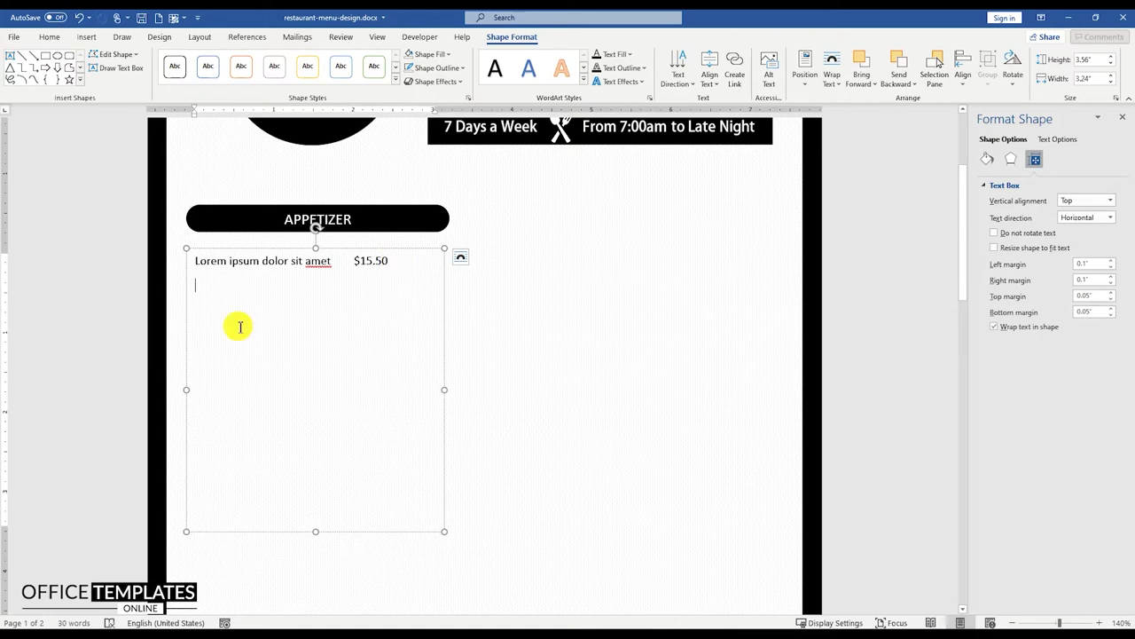
{"action": "type", "text": "Lorem ipsum dolor sit amet, consectetuer adipiscing elit. Maecenas porttitor congue massa. Fusce posuere, magna sed pulvinar ultricies, purus lectus malesuada libero"}
{"action": "triple_click", "coordinate": [197, 285]}
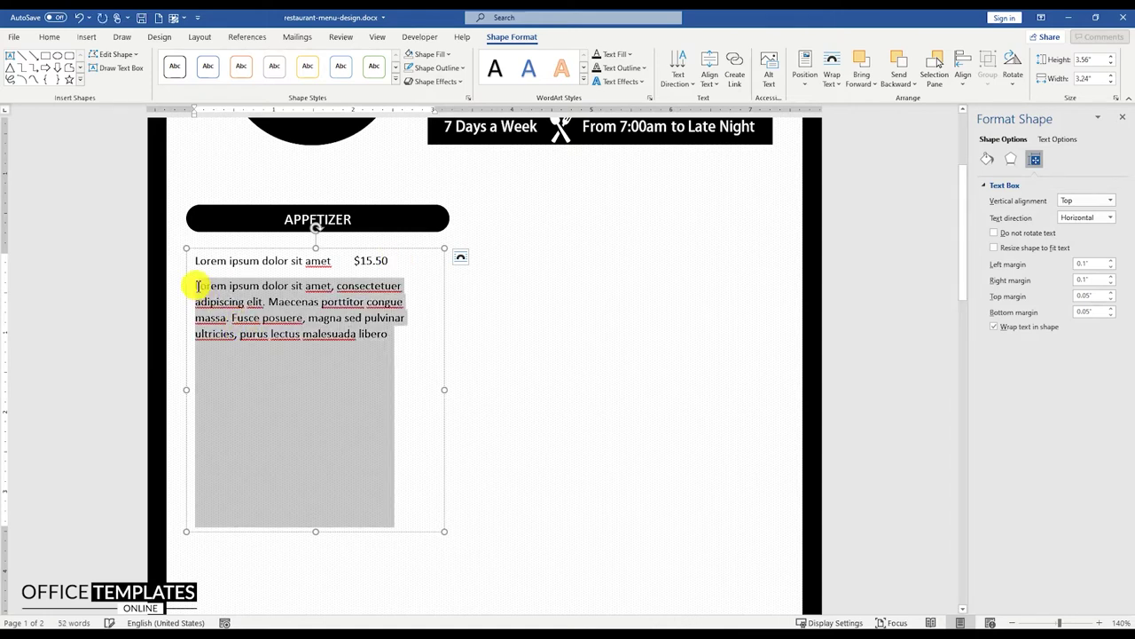
{"action": "left_click", "coordinate": [46, 38]}
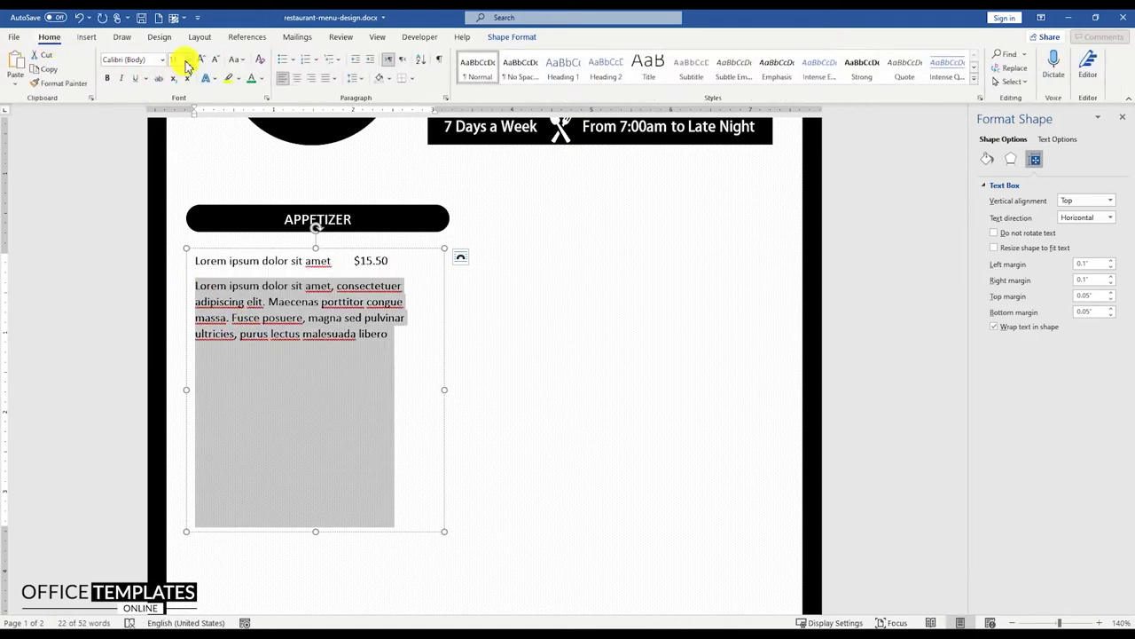
{"action": "type", "text": "8"}
{"action": "key", "text": "Return"}
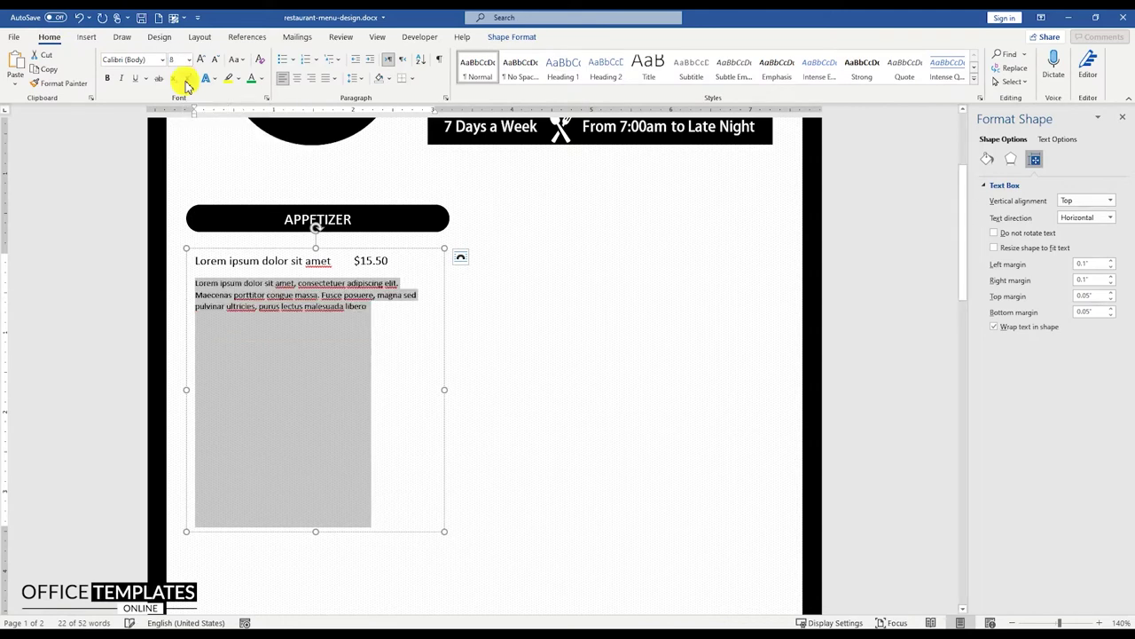
{"action": "left_click", "coordinate": [366, 310]}
{"action": "key", "text": "Delete"}
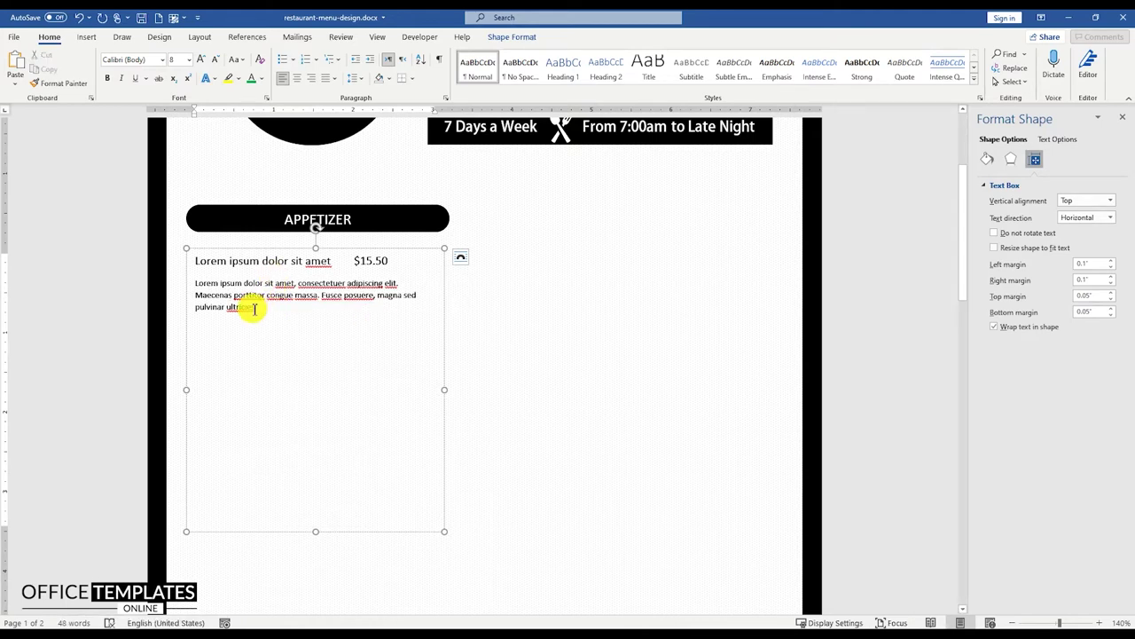
- Remove paragraph spacing, push $15.50 to the right edge, and add a bottom border under the heading
{"action": "left_click_drag", "start_coordinate": [257, 308], "coordinate": [200, 266]}
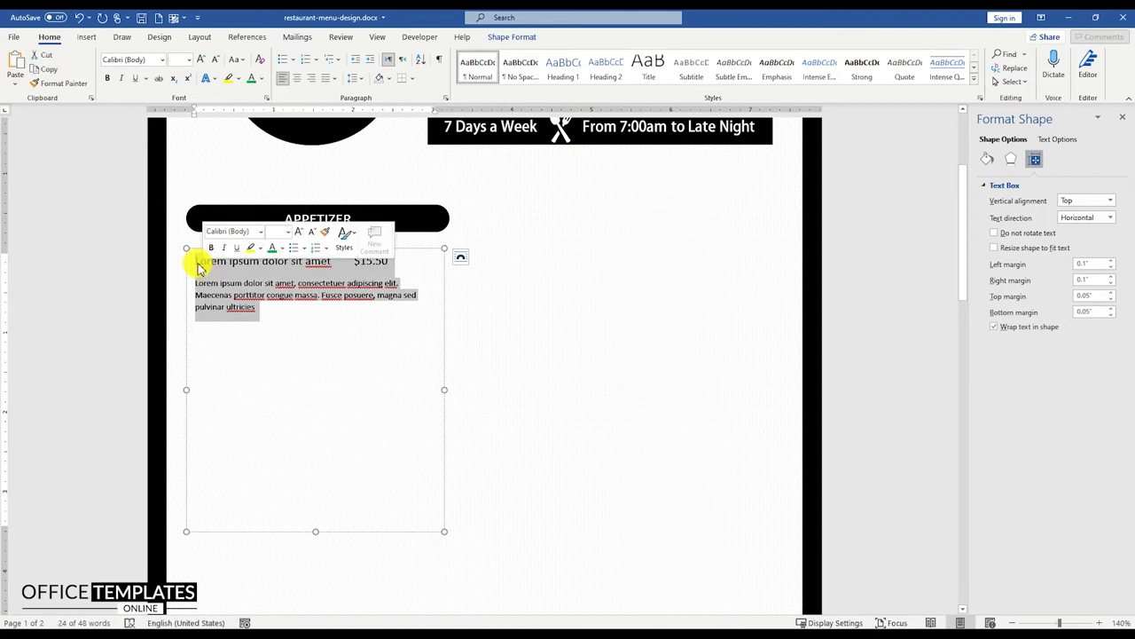
{"action": "left_click", "coordinate": [358, 78]}
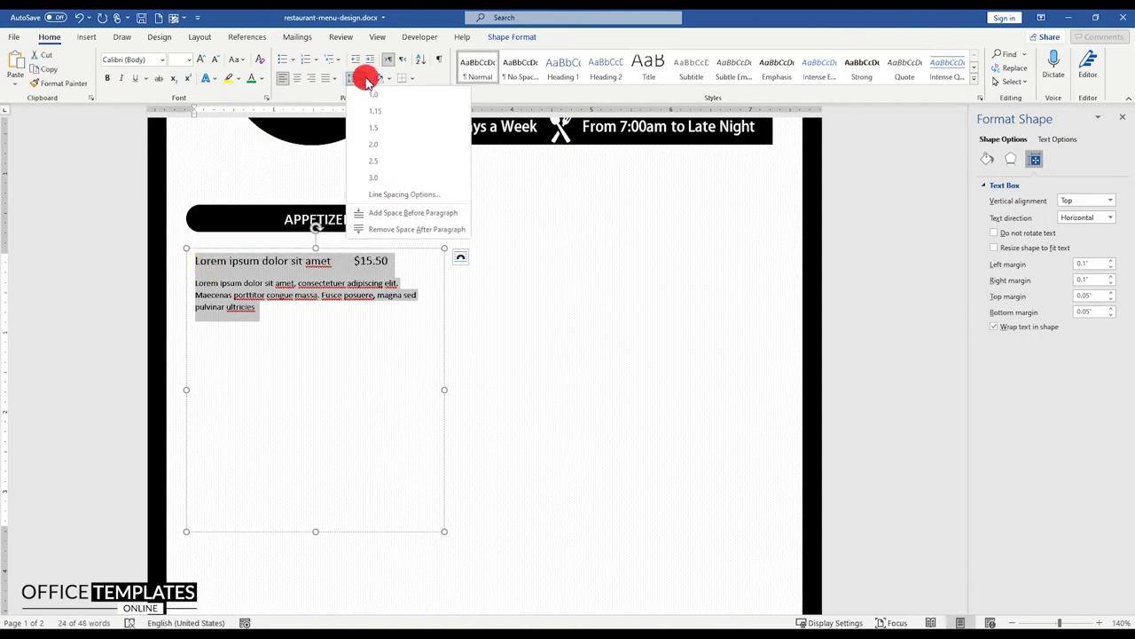
{"action": "left_click", "coordinate": [387, 230]}
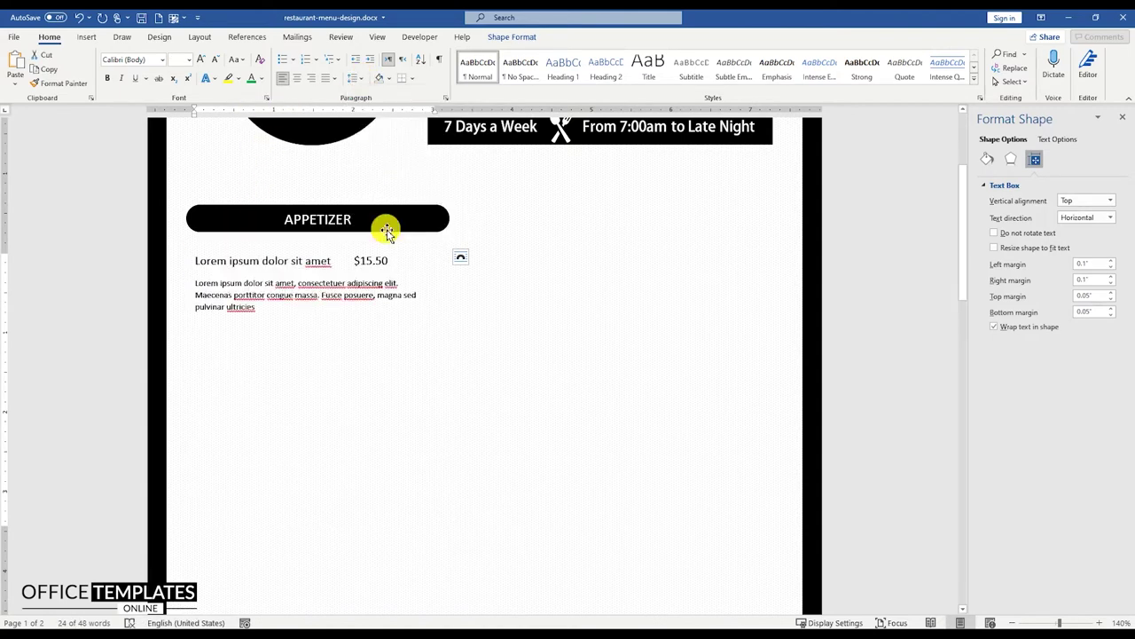
{"action": "triple_click", "coordinate": [312, 263]}
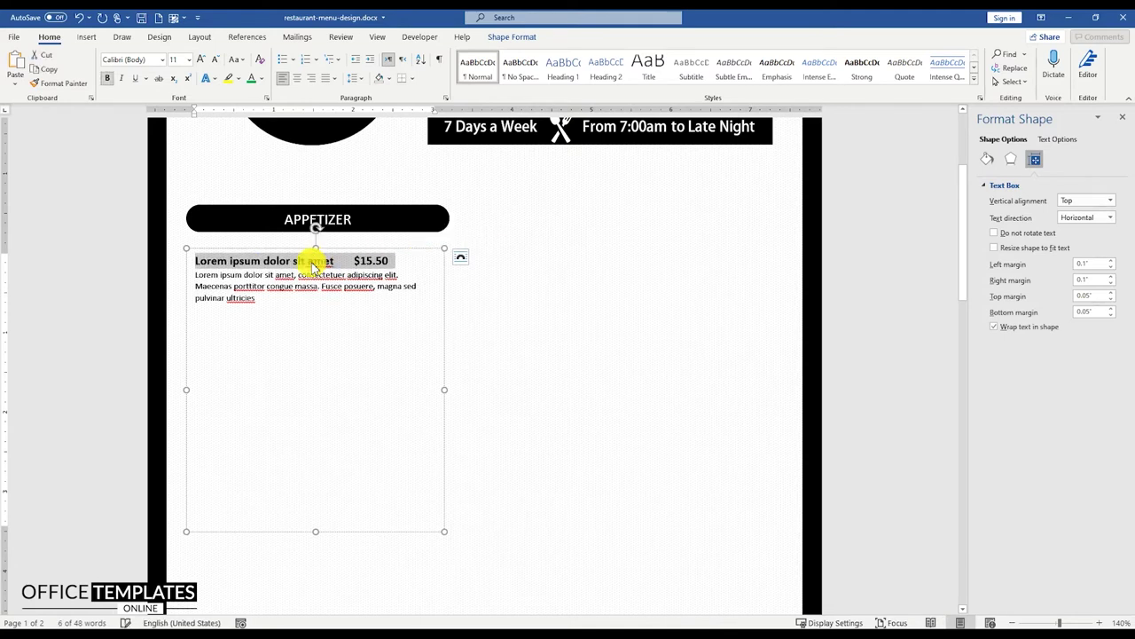
{"action": "left_click", "coordinate": [332, 264]}
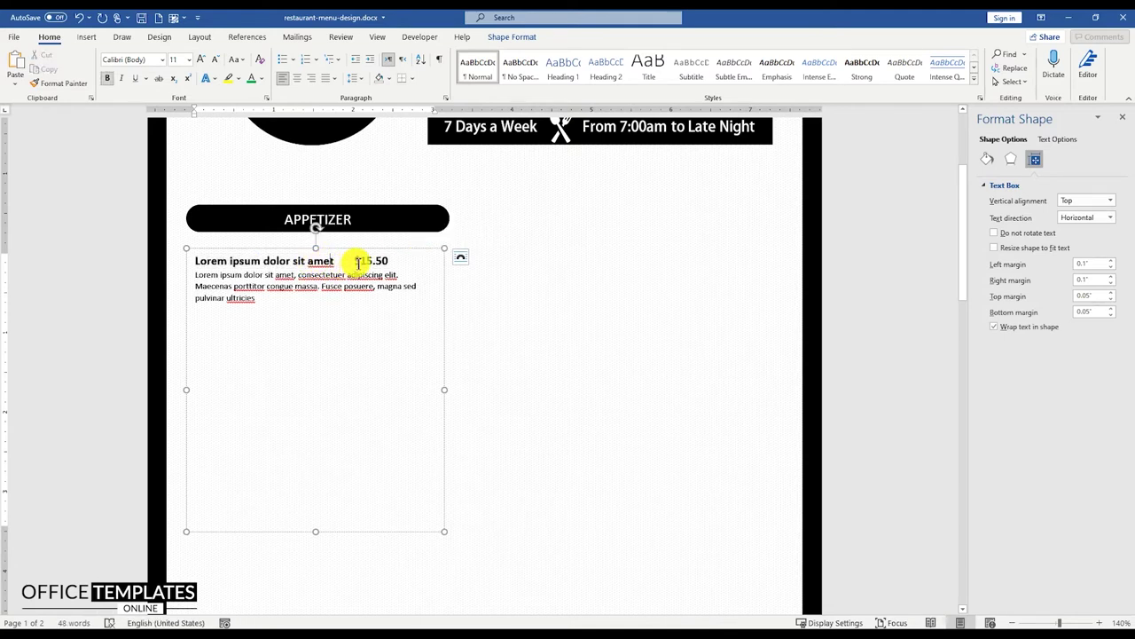
{"action": "left_click_drag", "start_coordinate": [384, 260], "coordinate": [388, 260]}
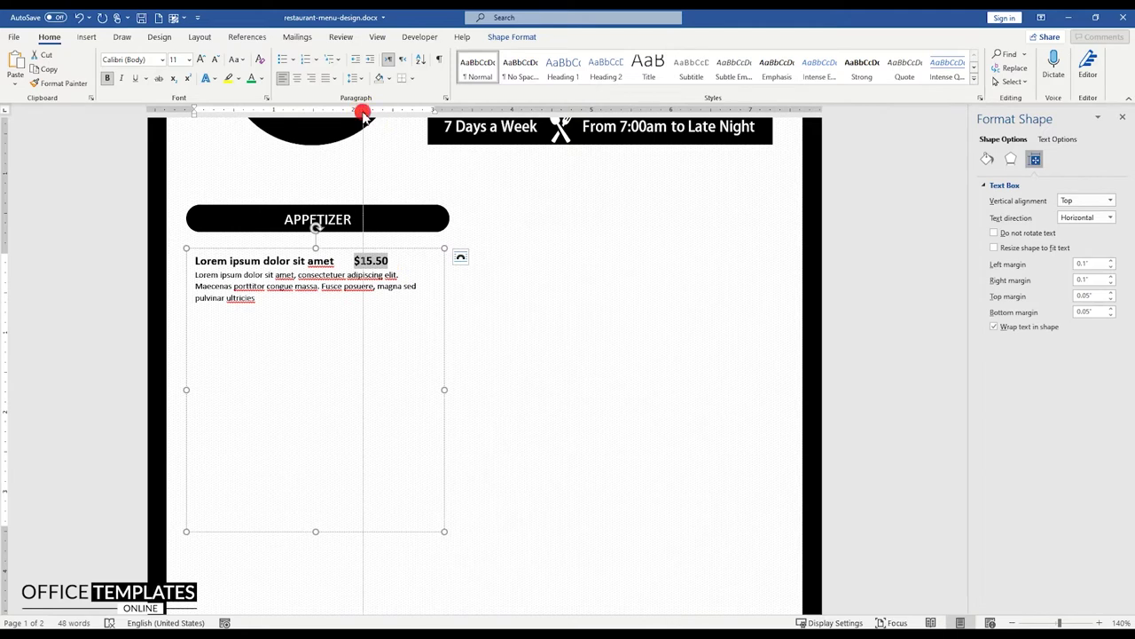
{"action": "left_click_drag", "start_coordinate": [363, 114], "coordinate": [398, 114]}
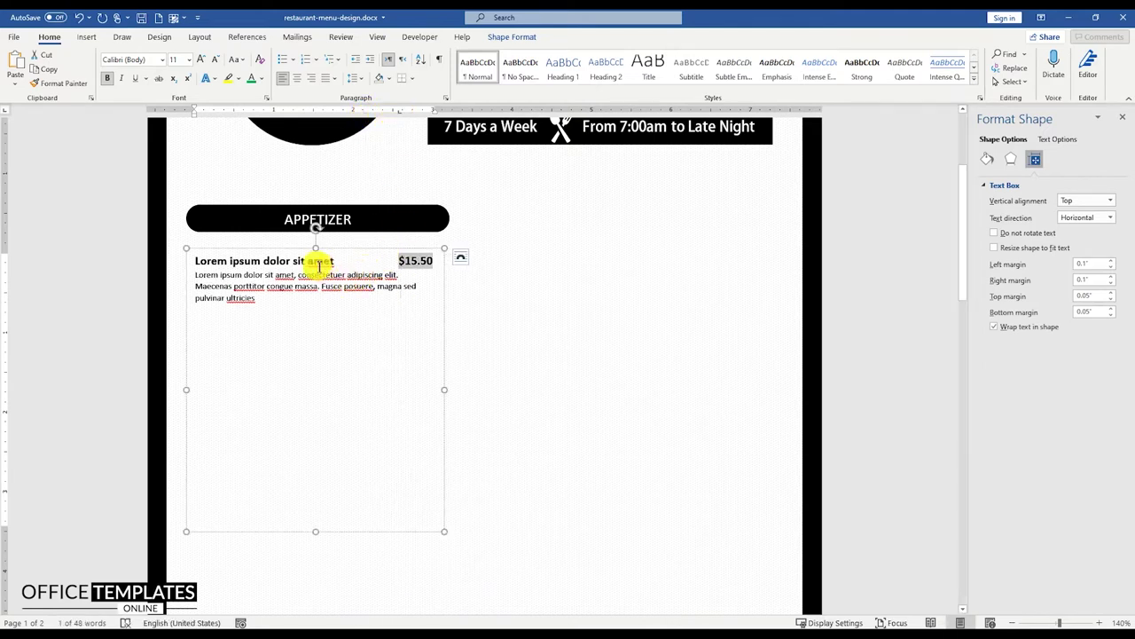
{"action": "left_click", "coordinate": [412, 79]}
{"action": "left_click", "coordinate": [422, 95]}
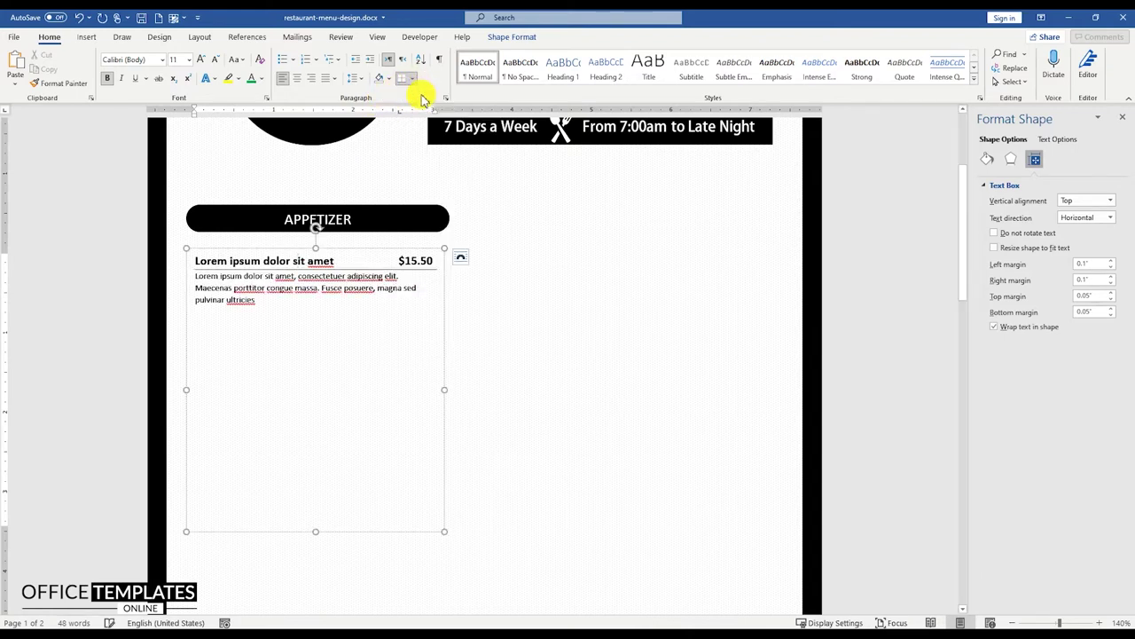
{"action": "left_click", "coordinate": [266, 299]}
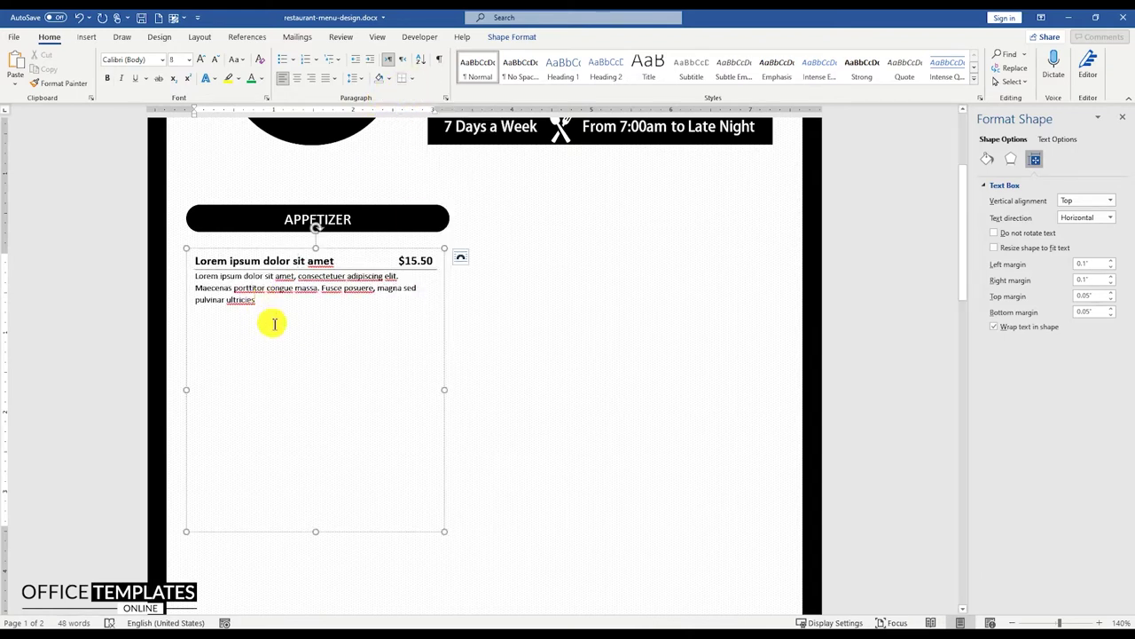
{"action": "left_click", "coordinate": [196, 264], "text": "shift"}
- Copy the menu item block and paste it to make four items, shortening the box to fit
{"action": "right_click", "coordinate": [222, 263]}
{"action": "left_click", "coordinate": [287, 303]}
{"action": "left_click", "coordinate": [257, 300]}
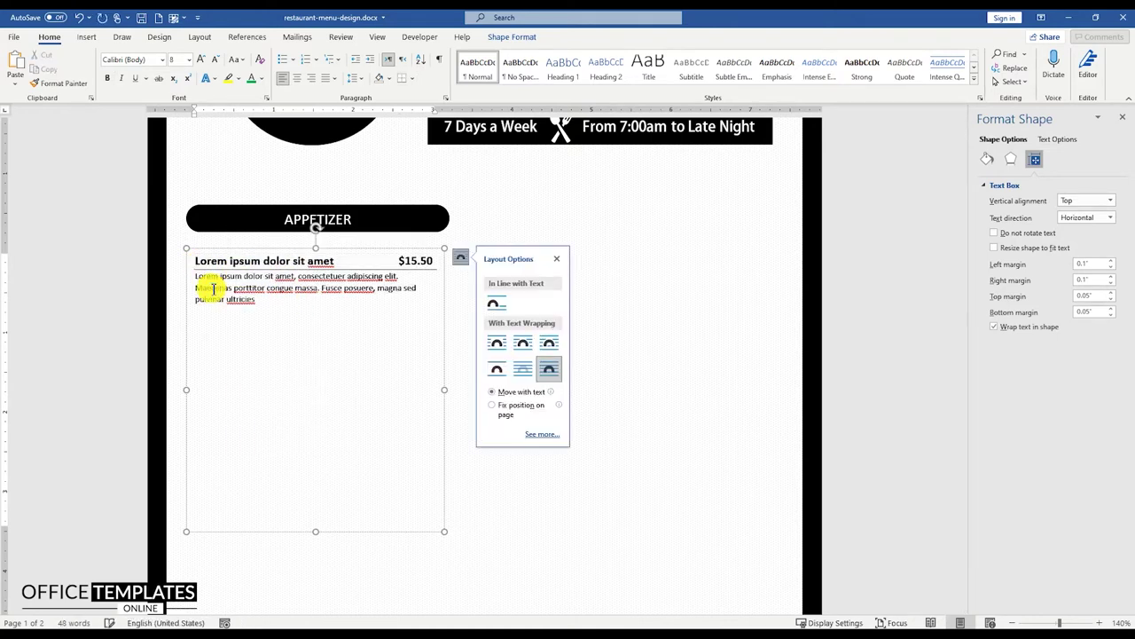
{"action": "key", "text": "ctrl+v"}
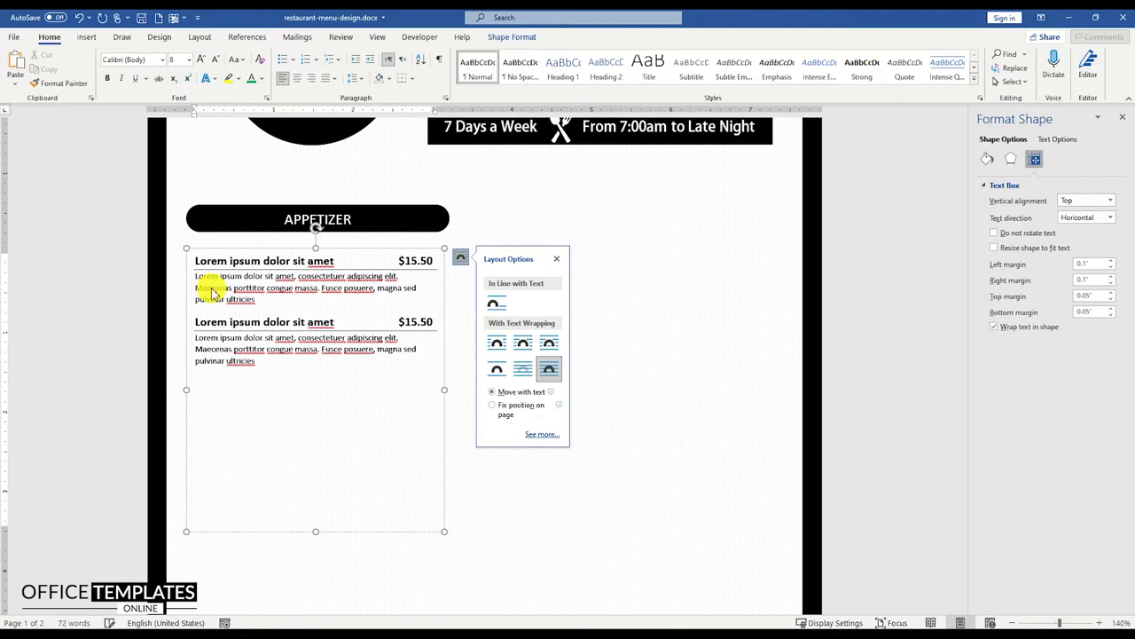
{"action": "key", "text": "ctrl+v"}
{"action": "key", "text": "ctrl+v"}
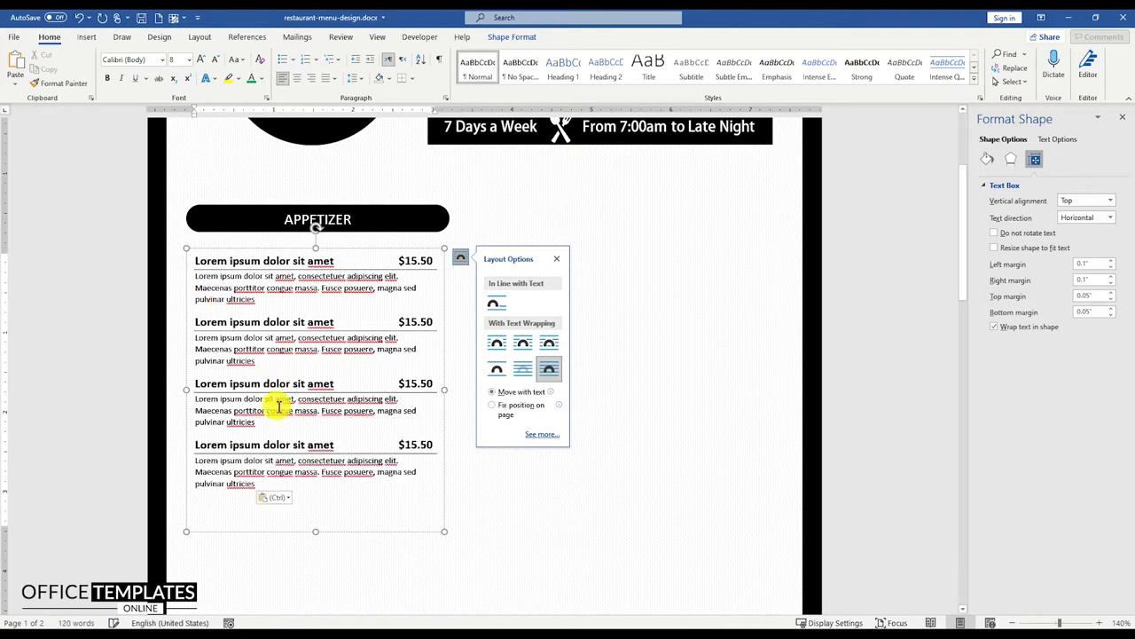
{"action": "left_click_drag", "start_coordinate": [316, 532], "coordinate": [321, 496]}
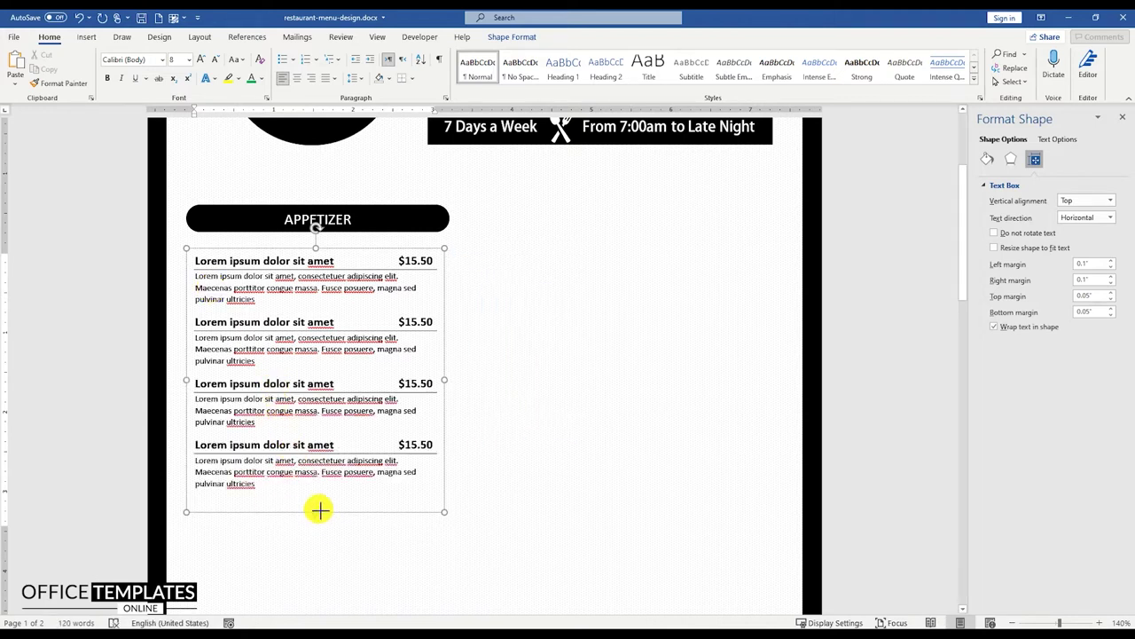
{"action": "left_click", "coordinate": [321, 456]}
- Move the items box and the APPETIZER heading bar up together
{"action": "scroll", "coordinate": [323, 459], "scroll_direction": "down", "scroll_amount": 6}
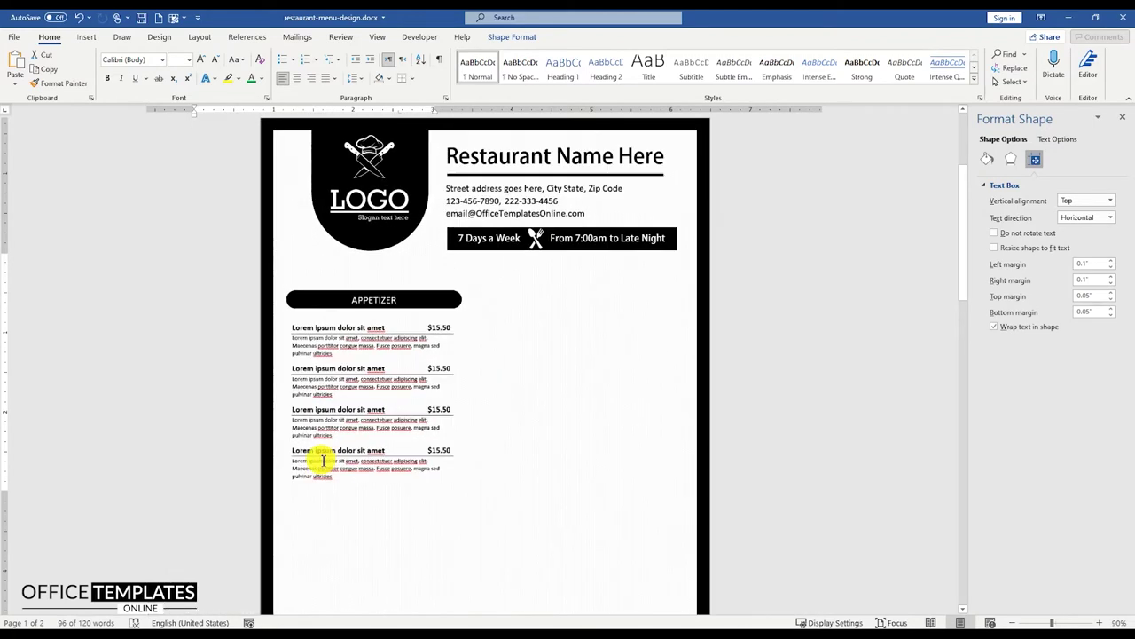
{"action": "left_click", "coordinate": [321, 440]}
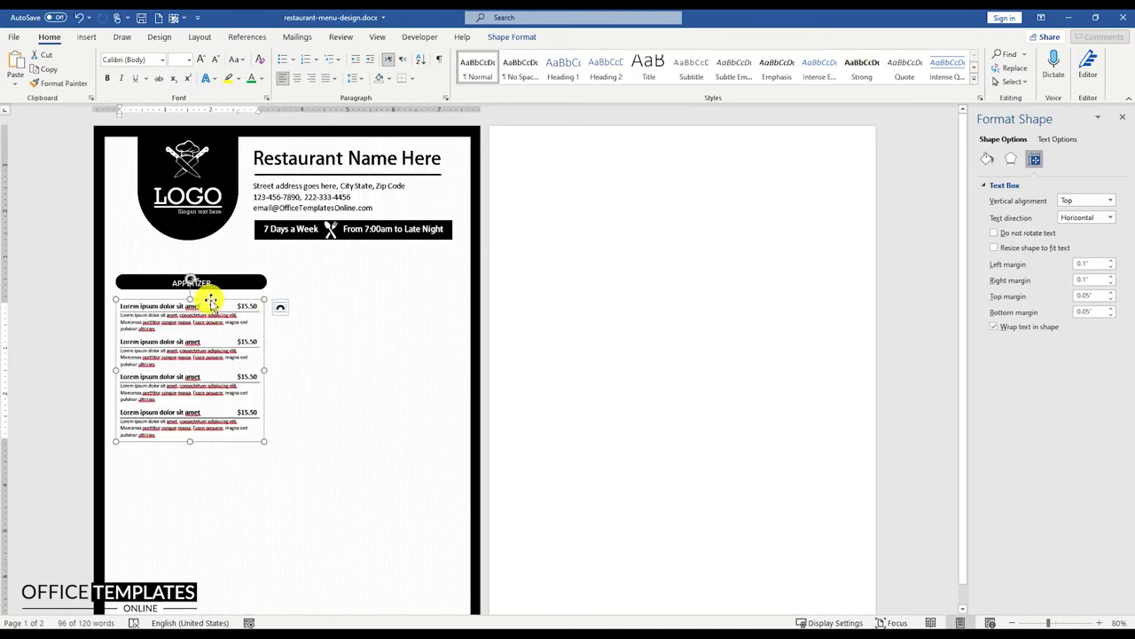
{"action": "left_click_drag", "start_coordinate": [209, 299], "coordinate": [211, 296]}
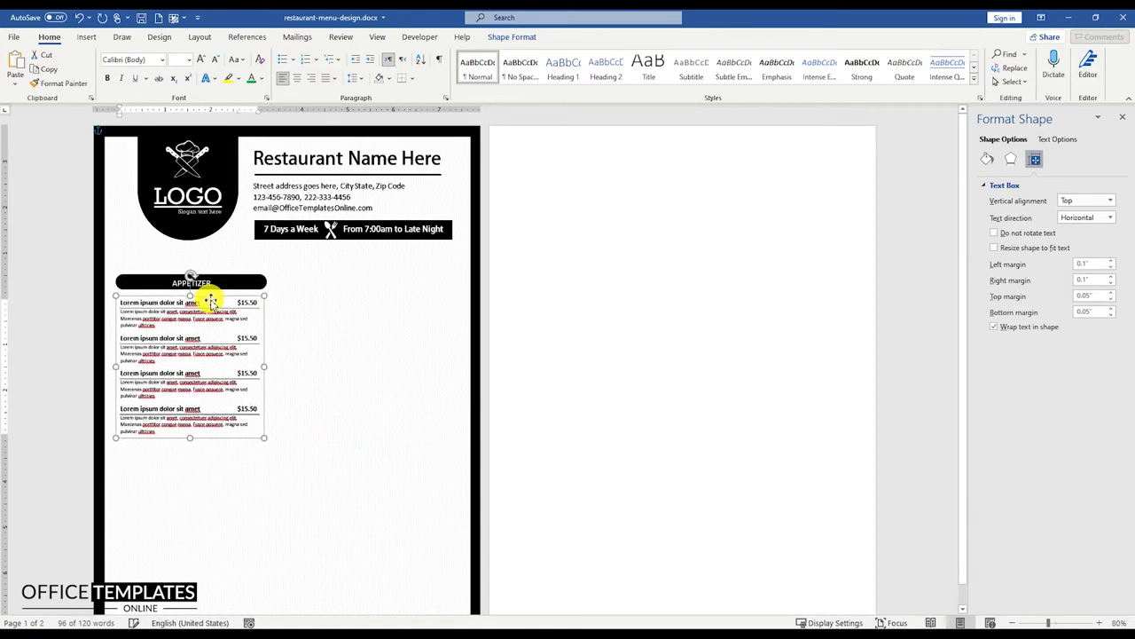
{"action": "left_click", "coordinate": [205, 282], "text": "shift"}
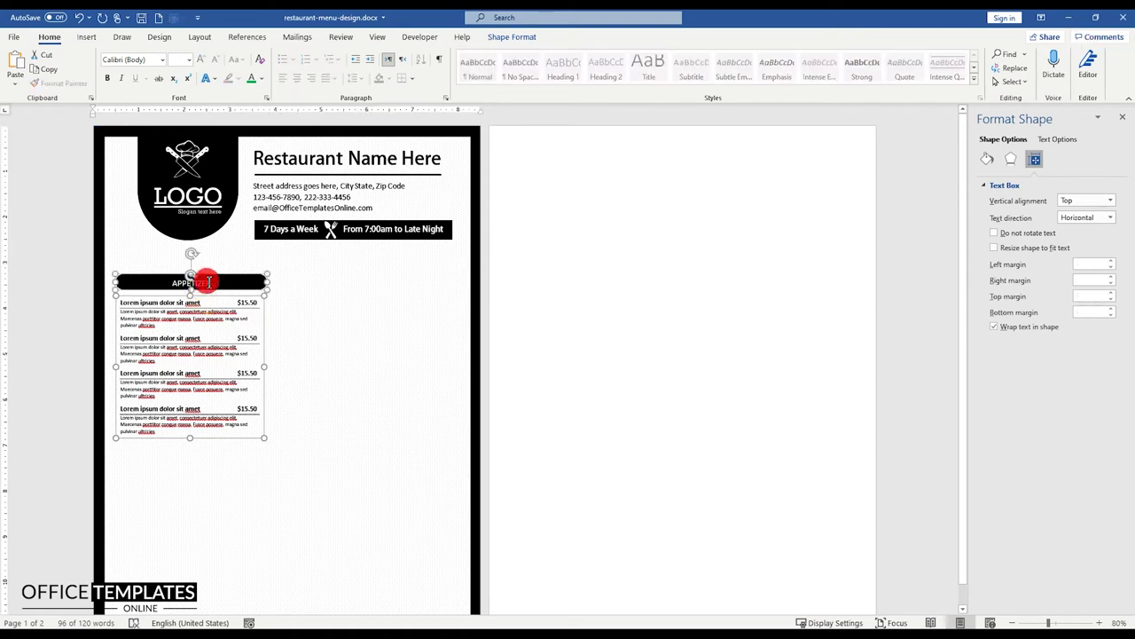
{"action": "left_click_drag", "start_coordinate": [212, 277], "coordinate": [214, 270]}
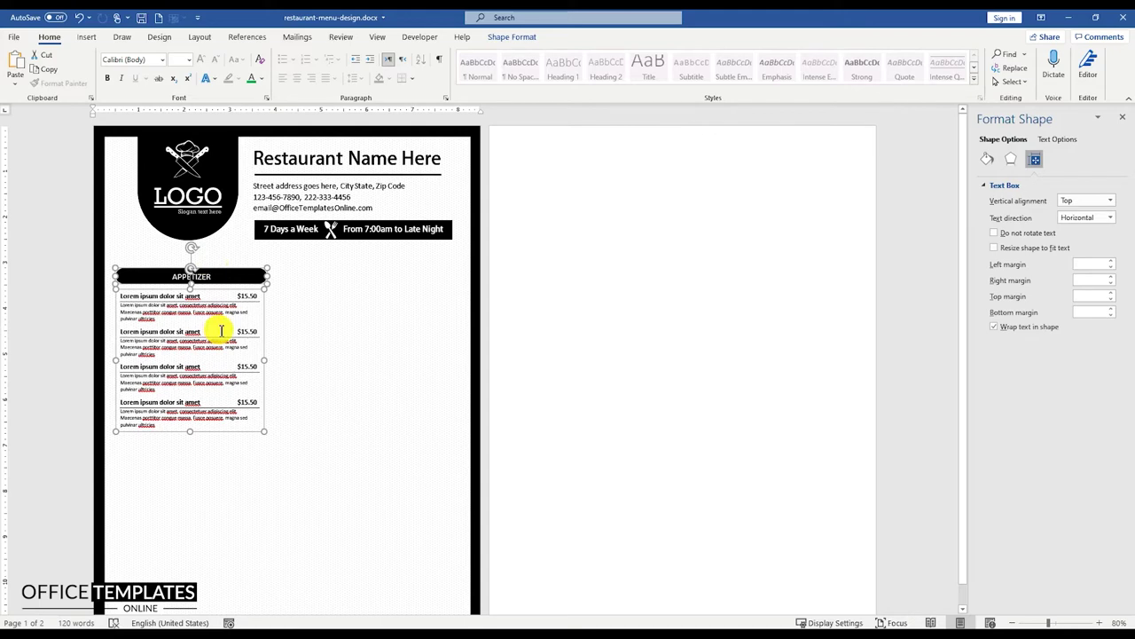
{"action": "scroll", "coordinate": [222, 410], "scroll_direction": "up", "scroll_amount": 1, "text": "ctrl"}
{"action": "scroll", "coordinate": [221, 410], "scroll_direction": "up", "scroll_amount": 1, "text": "ctrl"}
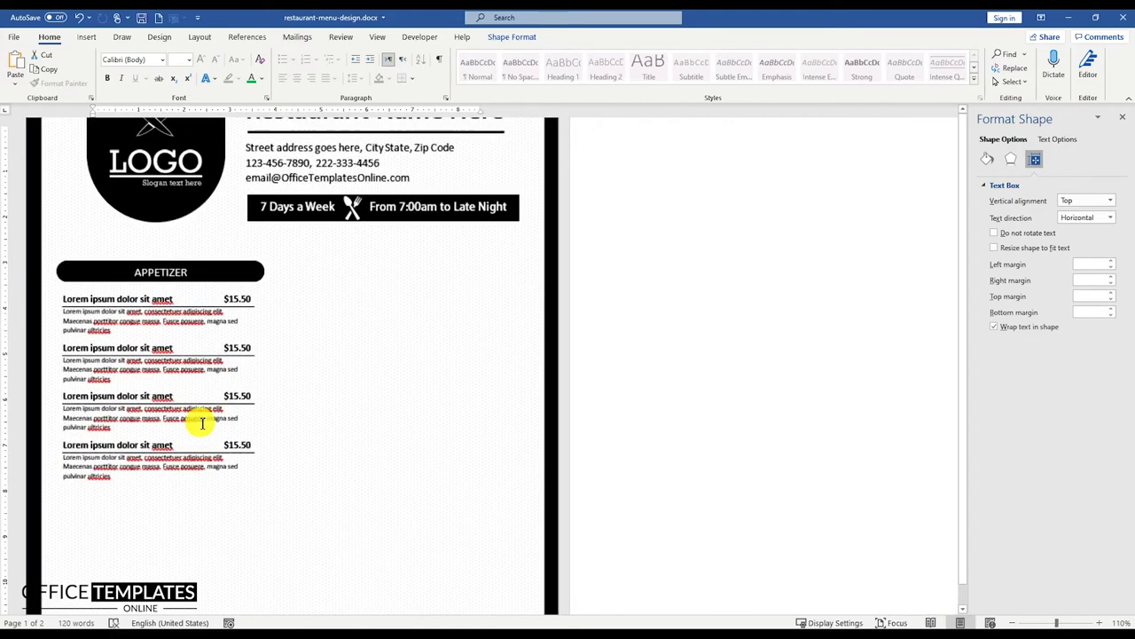
{"action": "scroll", "coordinate": [198, 421], "scroll_direction": "up", "scroll_amount": 1, "text": "ctrl"}
- Make the items box taller and paste a fifth $15.50 menu item at the end
{"action": "left_click", "coordinate": [351, 485]}
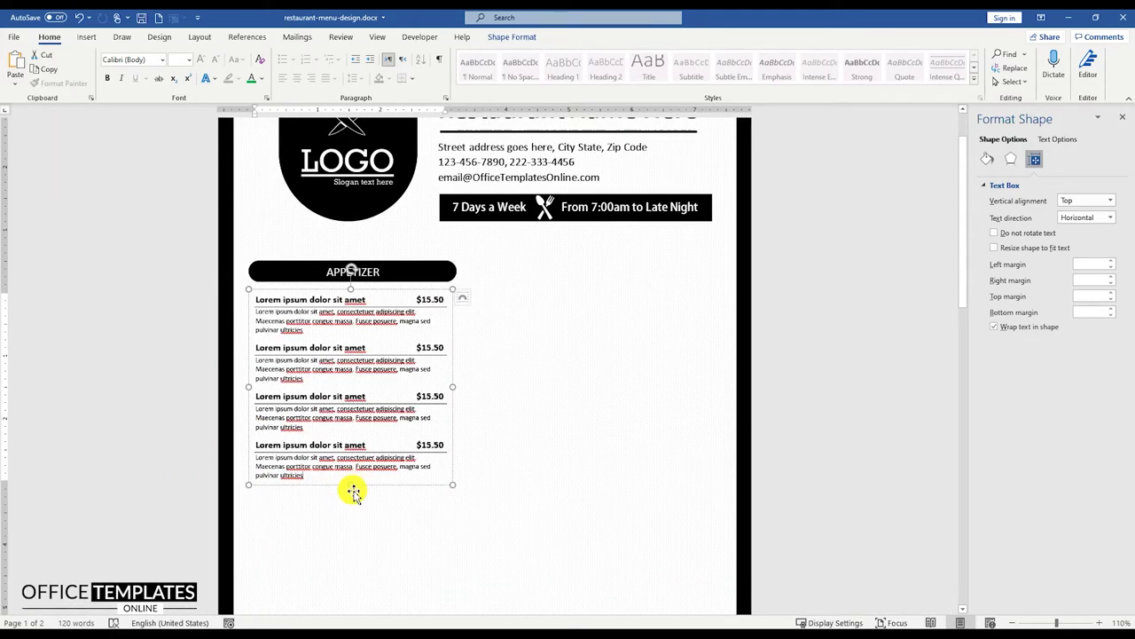
{"action": "left_click_drag", "start_coordinate": [351, 485], "coordinate": [351, 517]}
{"action": "left_click", "coordinate": [325, 479]}
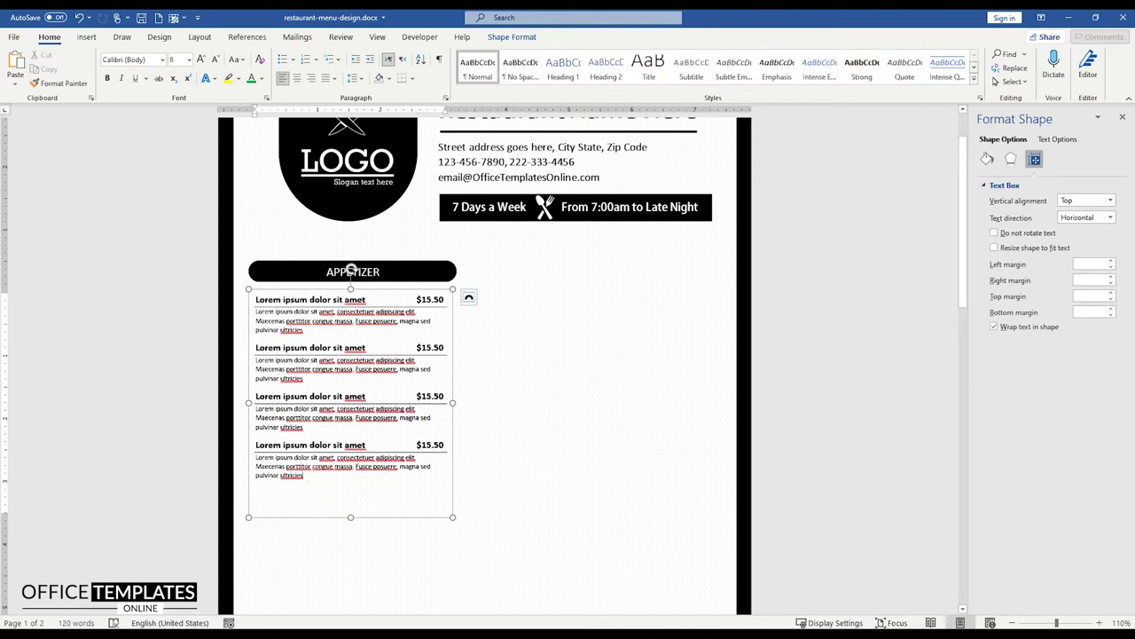
{"action": "key", "text": "ctrl+v"}
{"action": "left_click_drag", "start_coordinate": [352, 522], "coordinate": [351, 535]}
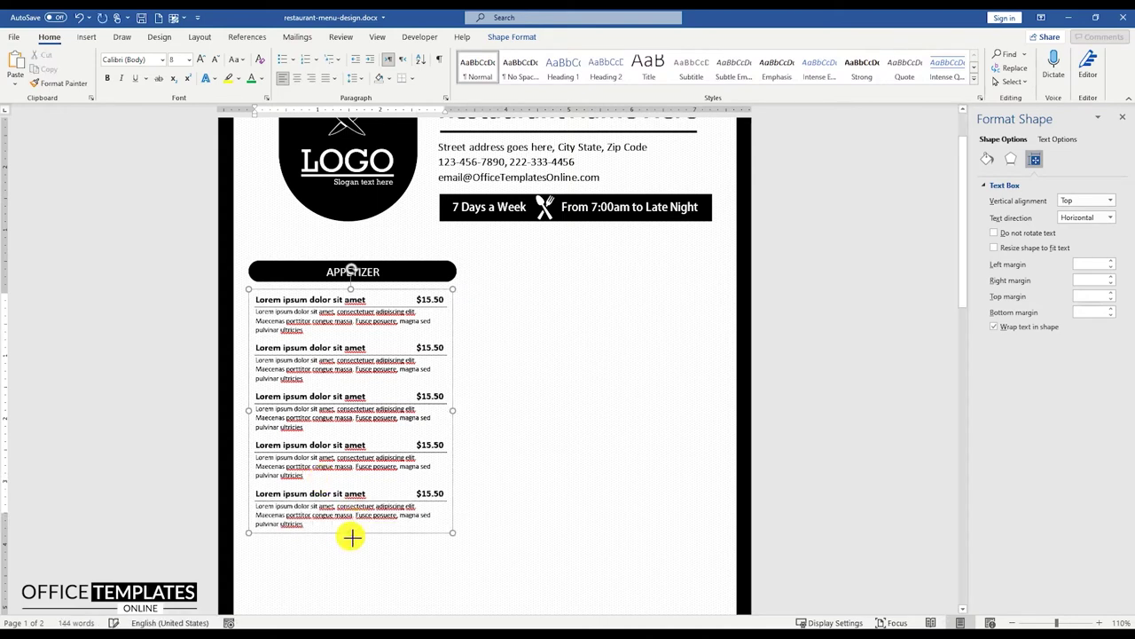
{"action": "left_click", "coordinate": [394, 266], "text": "shift"}
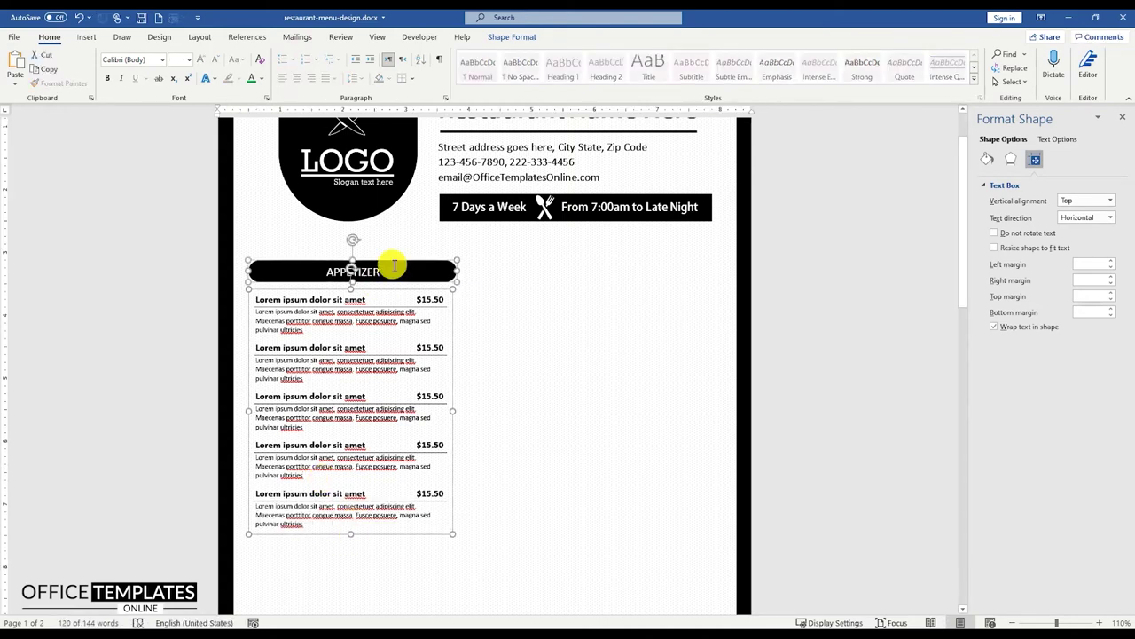
- Ctrl-drag the APPETIZER heading and its five items rightward to create a copy
{"action": "mouse_move", "coordinate": [394, 266]}
{"action": "left_mouse_down", "text": "ctrl"}
{"action": "mouse_move", "coordinate": [515, 281]}
{"action": "mouse_move", "coordinate": [635, 269]}
{"action": "left_mouse_up", "text": "ctrl"}
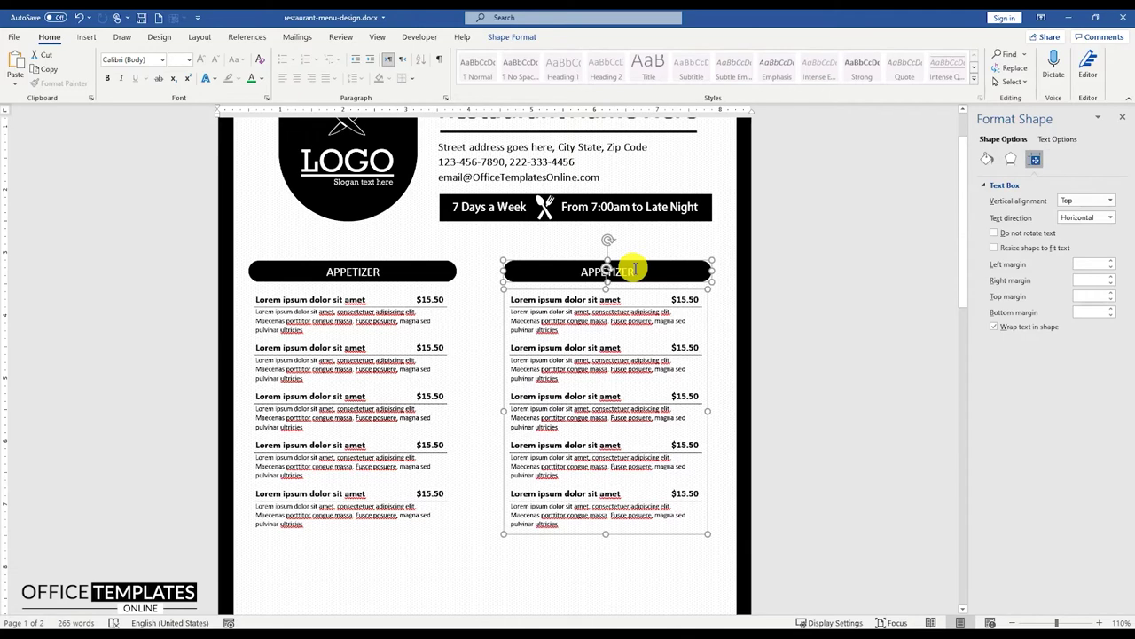
{"action": "left_click", "coordinate": [788, 336]}
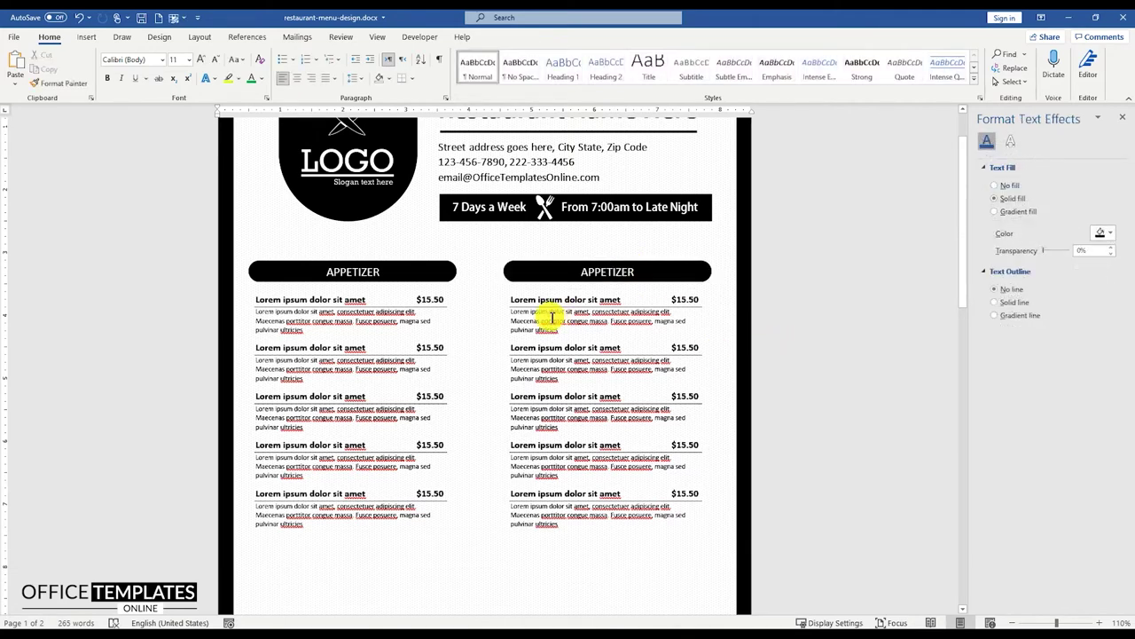
- Insert the divider-6.svg ornament in front of text, then shrink and move it above the columns
{"action": "left_click", "coordinate": [86, 36]}
{"action": "left_click", "coordinate": [135, 71]}
{"action": "left_click", "coordinate": [159, 116]}
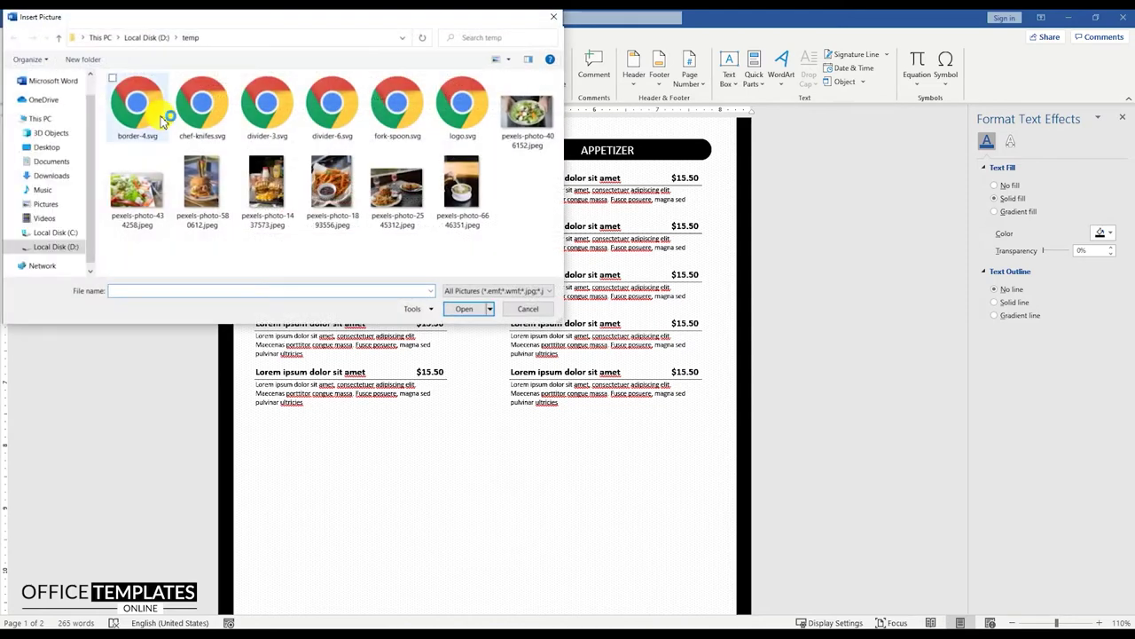
{"action": "double_click", "coordinate": [332, 104]}
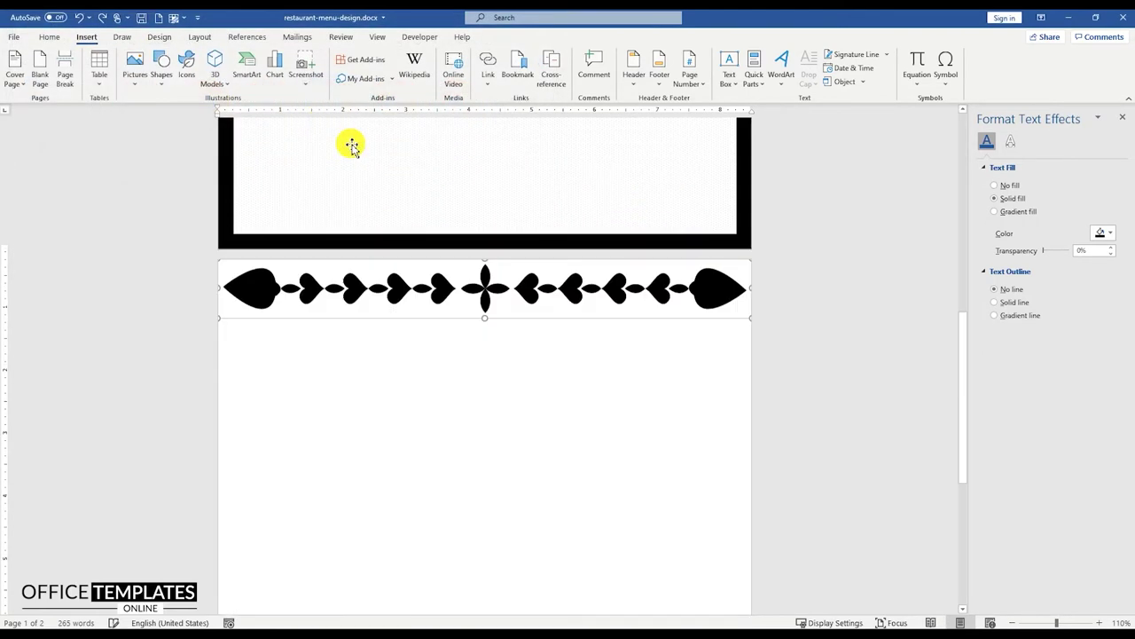
{"action": "left_click", "coordinate": [767, 255]}
{"action": "left_click", "coordinate": [857, 365]}
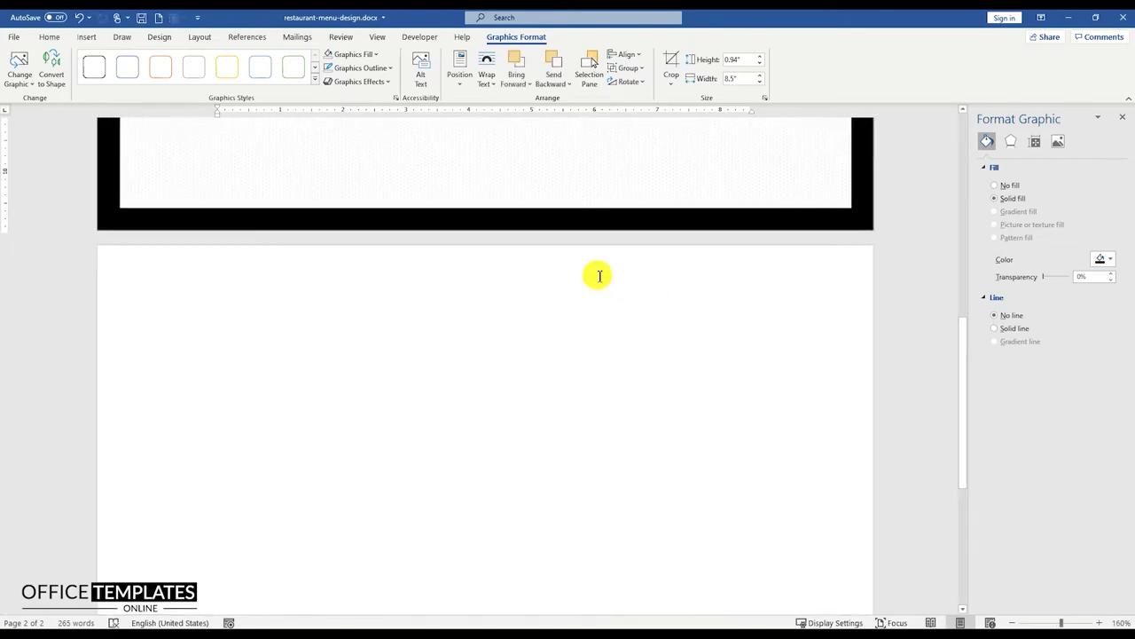
{"action": "scroll", "coordinate": [596, 274], "scroll_direction": "up", "scroll_amount": 10}
{"action": "mouse_move", "coordinate": [736, 164]}
{"action": "left_mouse_down"}
{"action": "mouse_move", "coordinate": [755, 240]}
{"action": "mouse_move", "coordinate": [322, 296]}
{"action": "mouse_move", "coordinate": [514, 342]}
{"action": "mouse_move", "coordinate": [477, 406]}
{"action": "mouse_move", "coordinate": [488, 397]}
{"action": "mouse_move", "coordinate": [480, 455]}
{"action": "left_mouse_up"}
{"action": "scroll", "coordinate": [541, 377], "scroll_direction": "down", "scroll_amount": 1}
{"action": "scroll", "coordinate": [541, 377], "scroll_direction": "down", "scroll_amount": 1}
- Align the two divider copies, group them, and nudge the group down and left between the columns
{"action": "left_click", "coordinate": [475, 383], "text": "shift"}
{"action": "left_click", "coordinate": [634, 58]}
{"action": "left_click", "coordinate": [647, 80]}
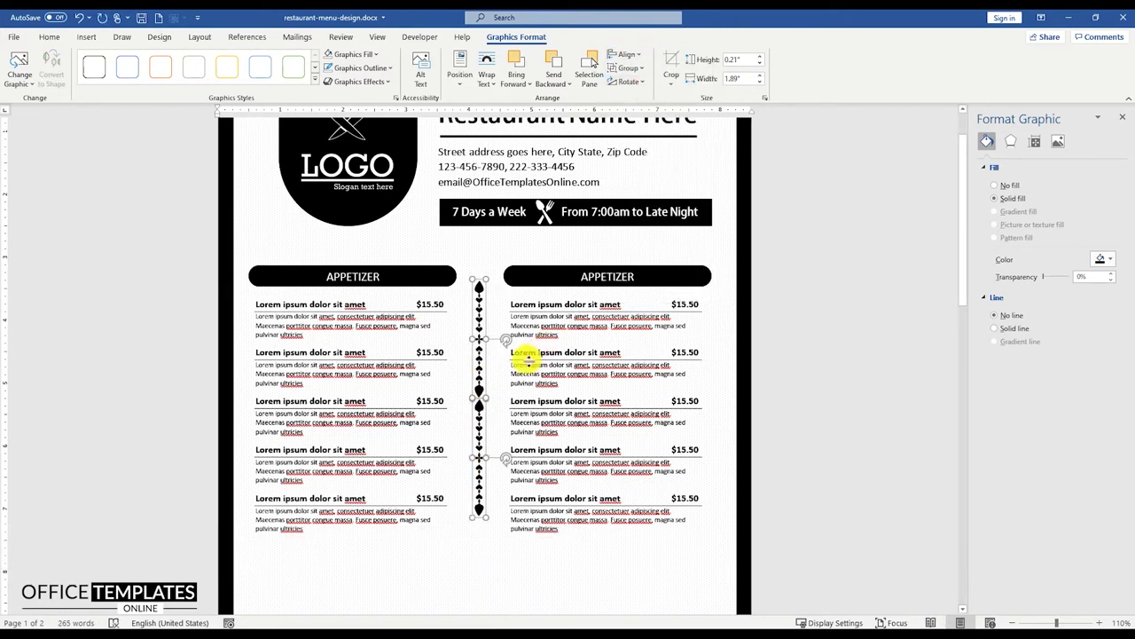
{"action": "right_click", "coordinate": [479, 312]}
{"action": "mouse_move", "coordinate": [524, 390]}
{"action": "left_click", "coordinate": [617, 391]}
{"action": "key", "text": "Down"}
{"action": "key", "text": "Left"}
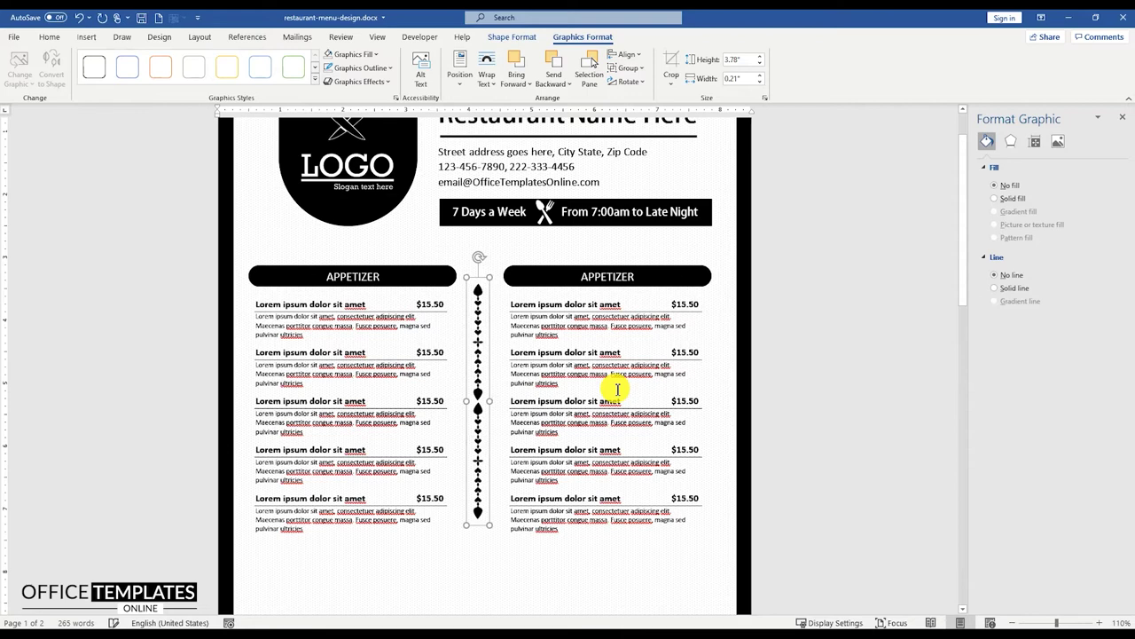
{"action": "left_click", "coordinate": [801, 362]}
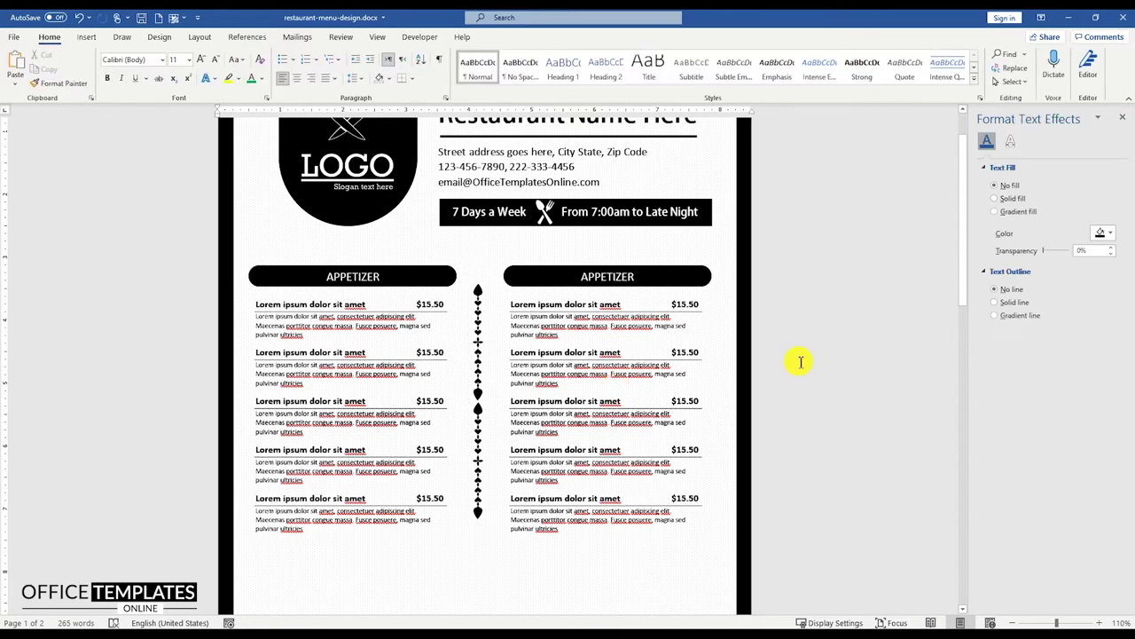
- Retitle the right column heading SALADS & SOUPS and indent its last three items
{"action": "left_click", "coordinate": [615, 270]}
{"action": "double_click", "coordinate": [621, 275]}
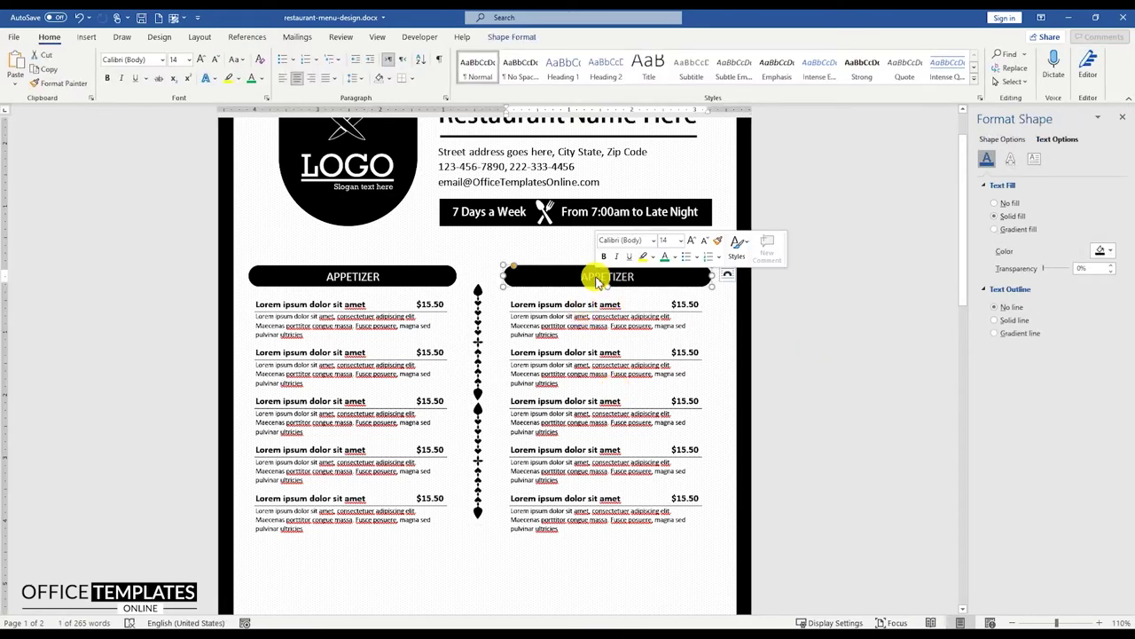
{"action": "type", "text": "SALADS & SOUPS"}
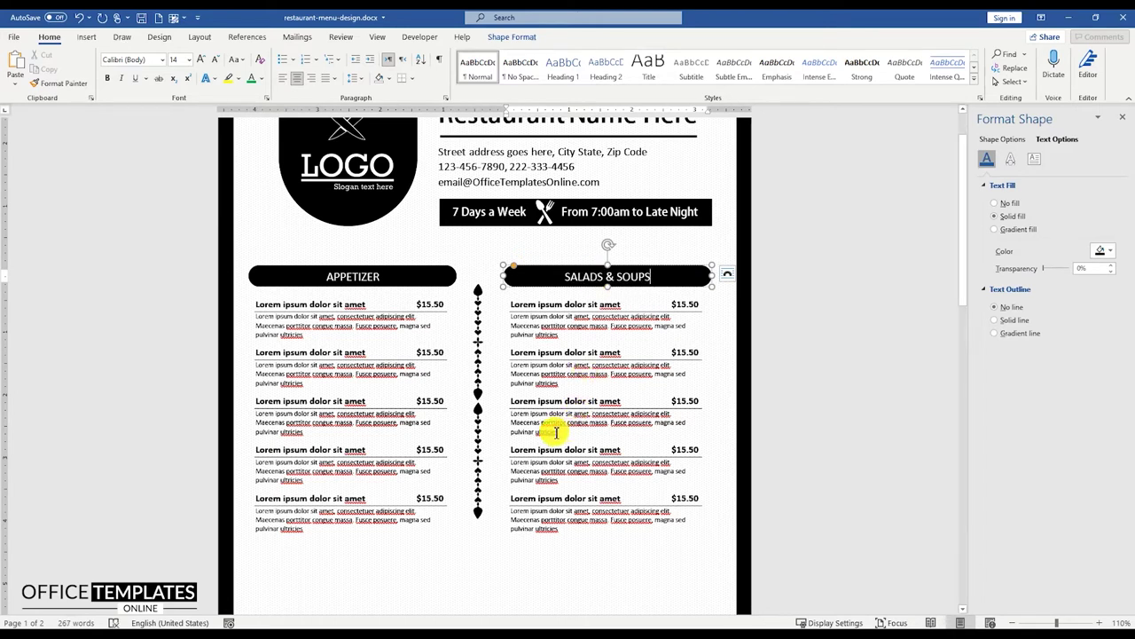
{"action": "left_click", "coordinate": [511, 404]}
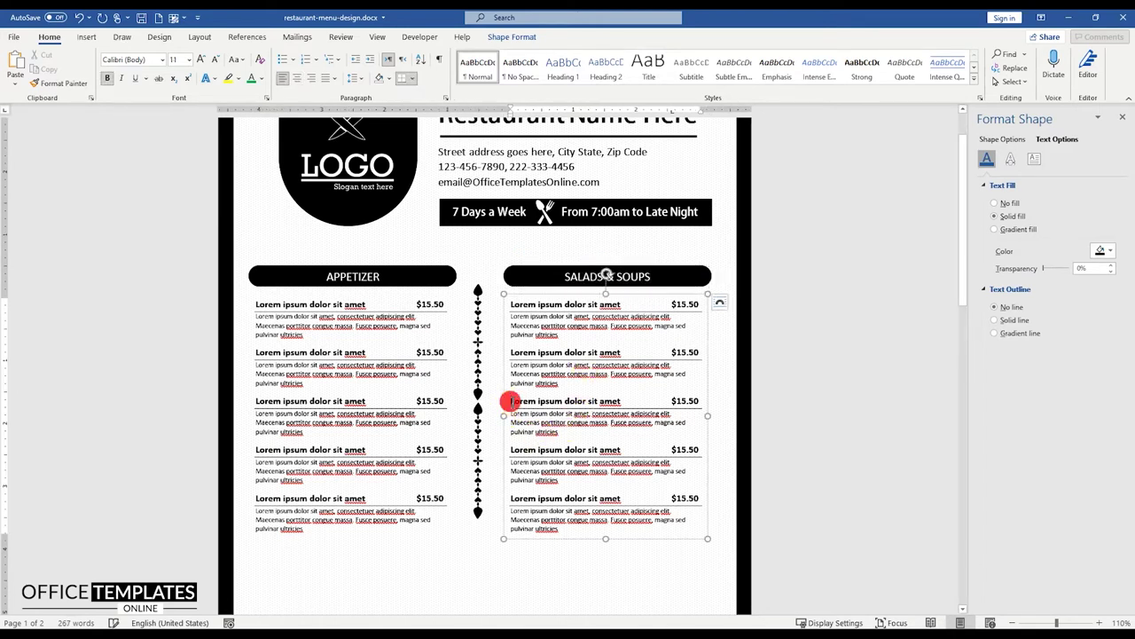
{"action": "left_click", "coordinate": [569, 528], "text": "shift"}
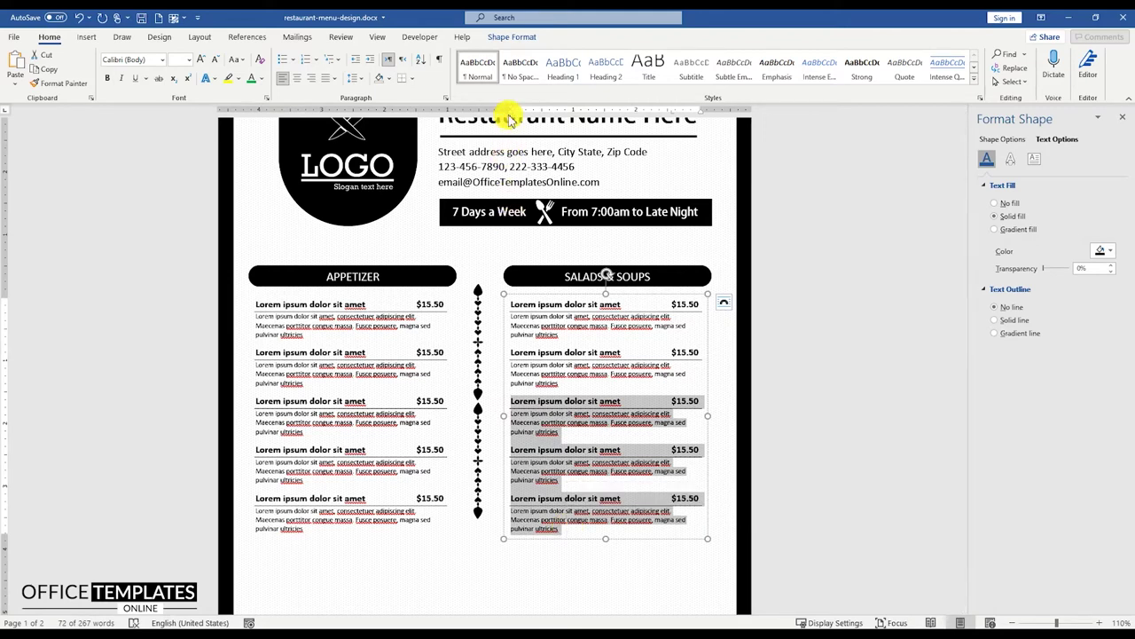
{"action": "left_click_drag", "start_coordinate": [511, 116], "coordinate": [554, 129]}
{"action": "left_click", "coordinate": [644, 406]}
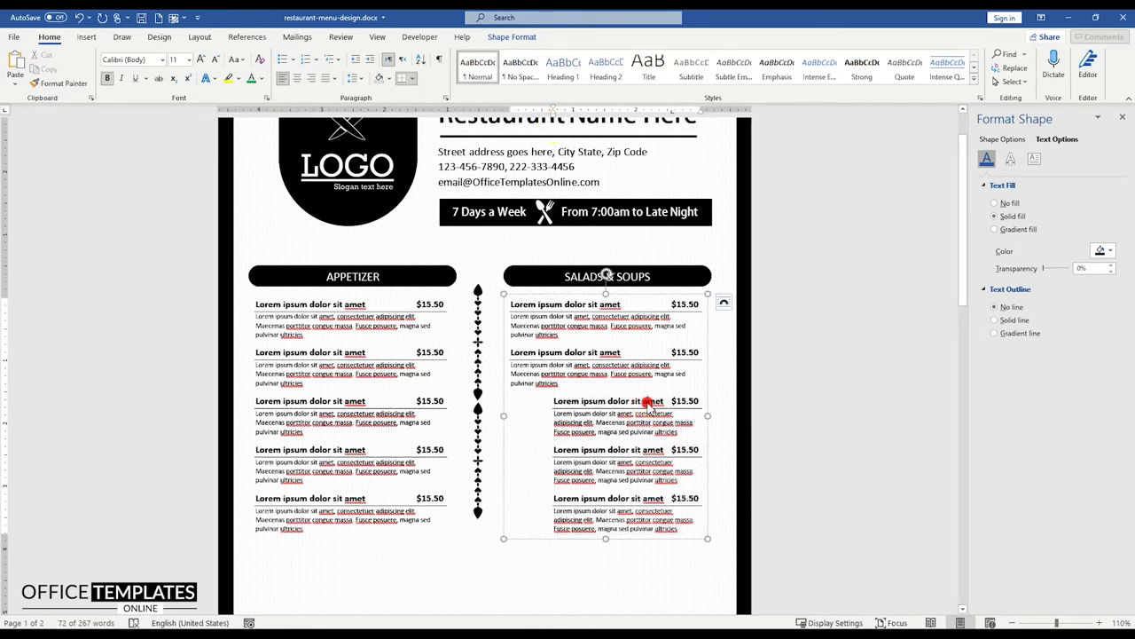
- Shorten the fourth and fifth item titles and indent the last three items further right
{"action": "left_click", "coordinate": [657, 454]}
{"action": "key", "text": "BackSpace"}
{"action": "key", "text": "BackSpace"}
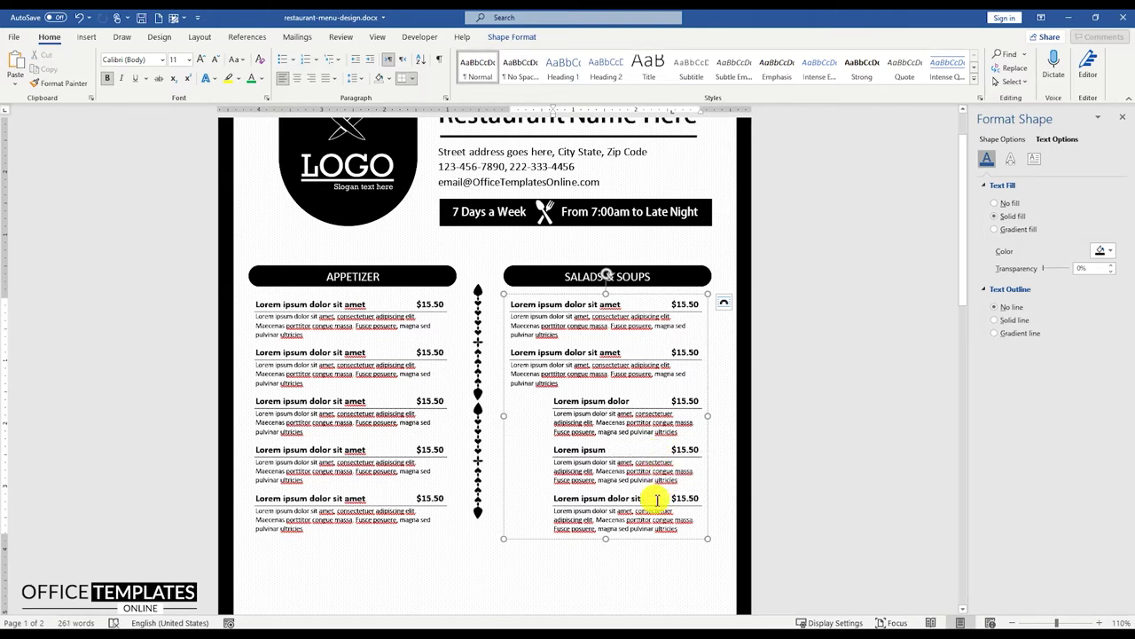
{"action": "key", "text": "BackSpace"}
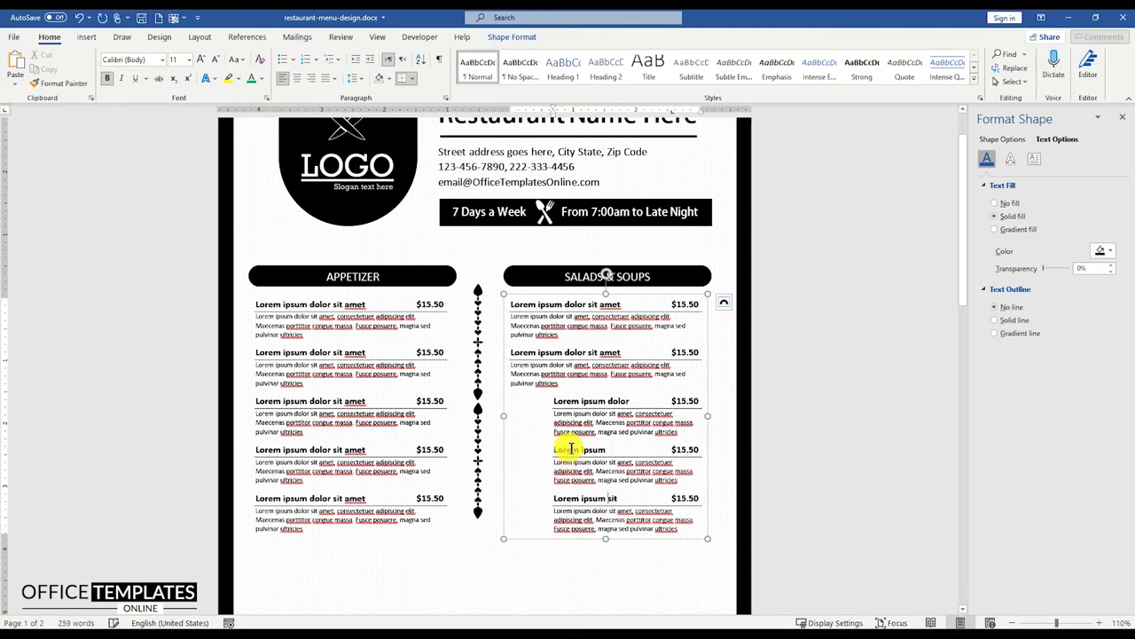
{"action": "left_click", "coordinate": [684, 532], "text": "shift"}
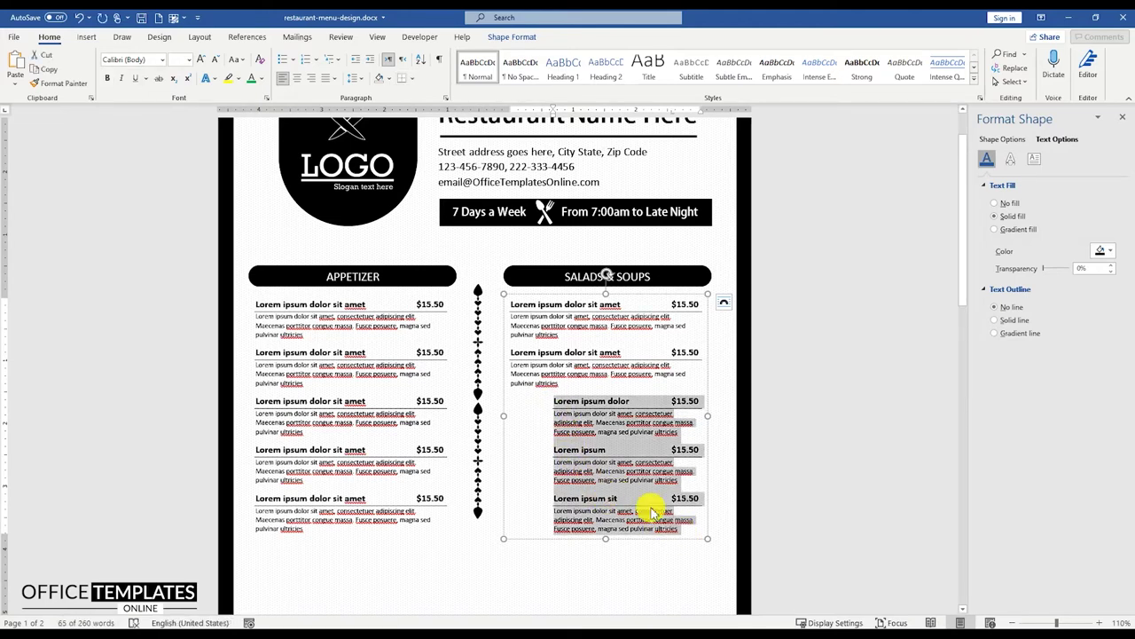
{"action": "left_click_drag", "start_coordinate": [552, 113], "coordinate": [577, 117]}
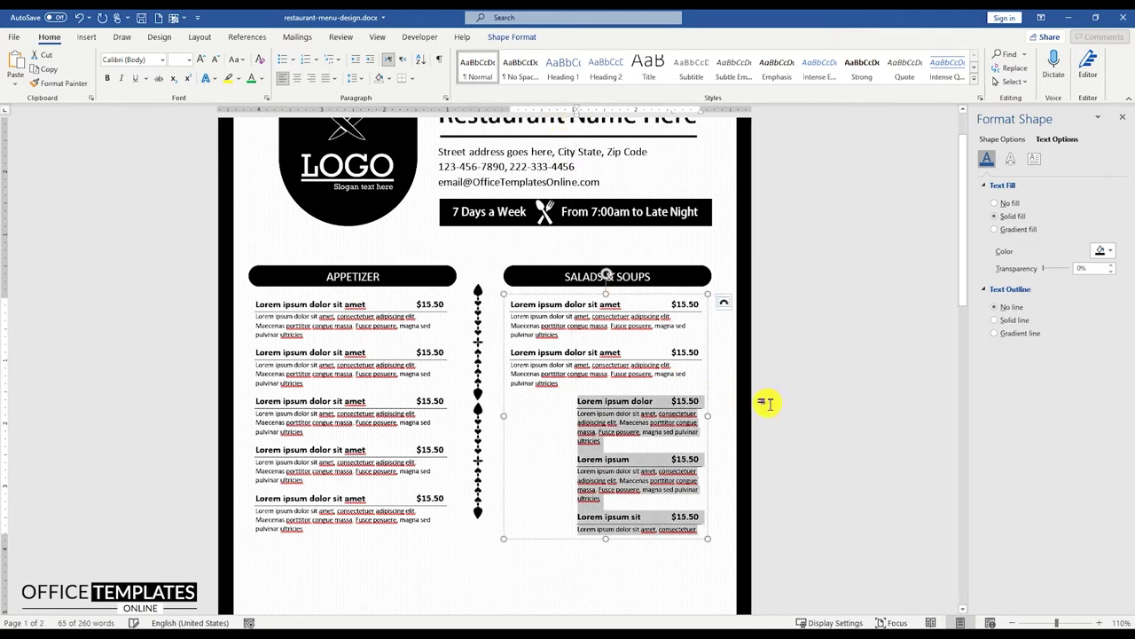
{"action": "left_click", "coordinate": [775, 449]}
{"action": "scroll", "coordinate": [527, 525], "scroll_direction": "up", "scroll_amount": 1, "text": "ctrl"}
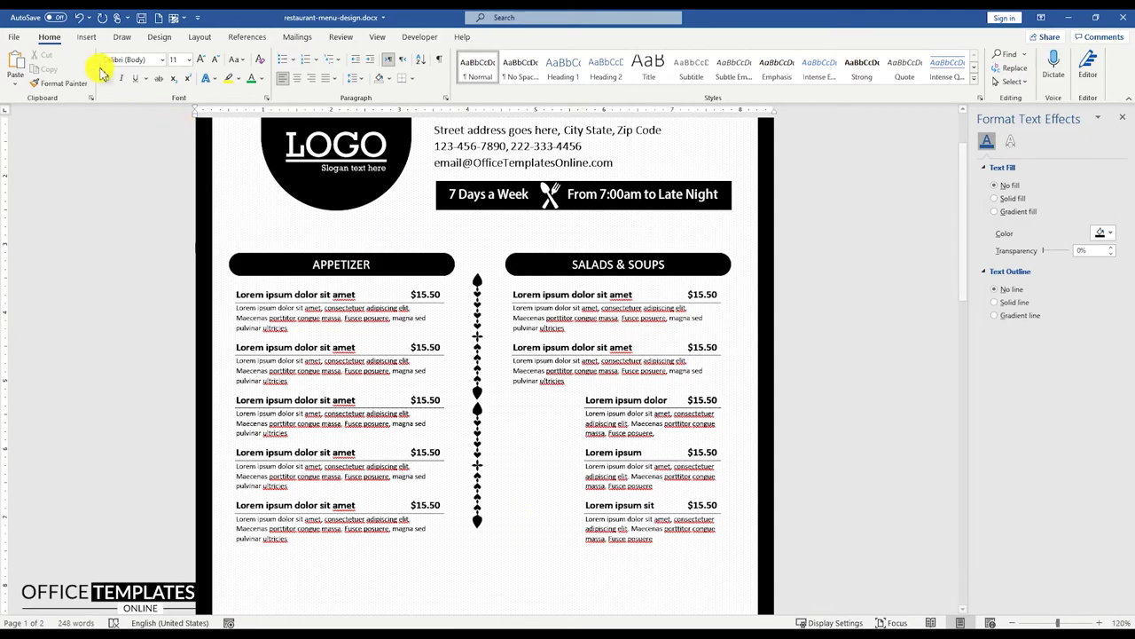
{"action": "left_click", "coordinate": [86, 36]}
- Draw a rectangle beside the indented items and set its width to 0.87"
{"action": "left_click", "coordinate": [157, 80]}
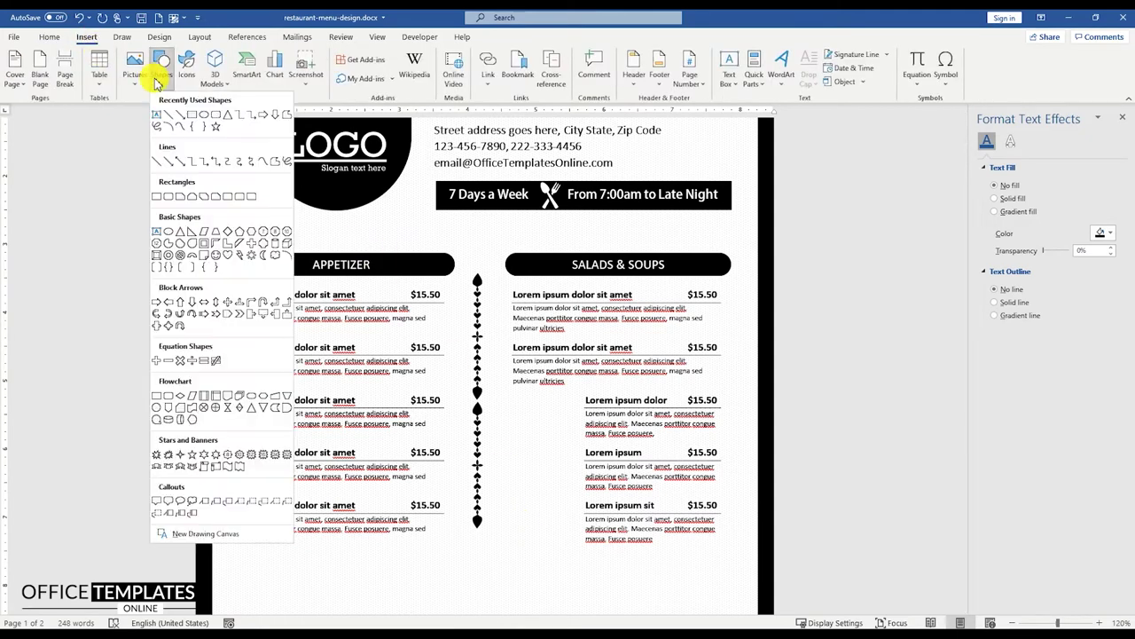
{"action": "left_click", "coordinate": [192, 115]}
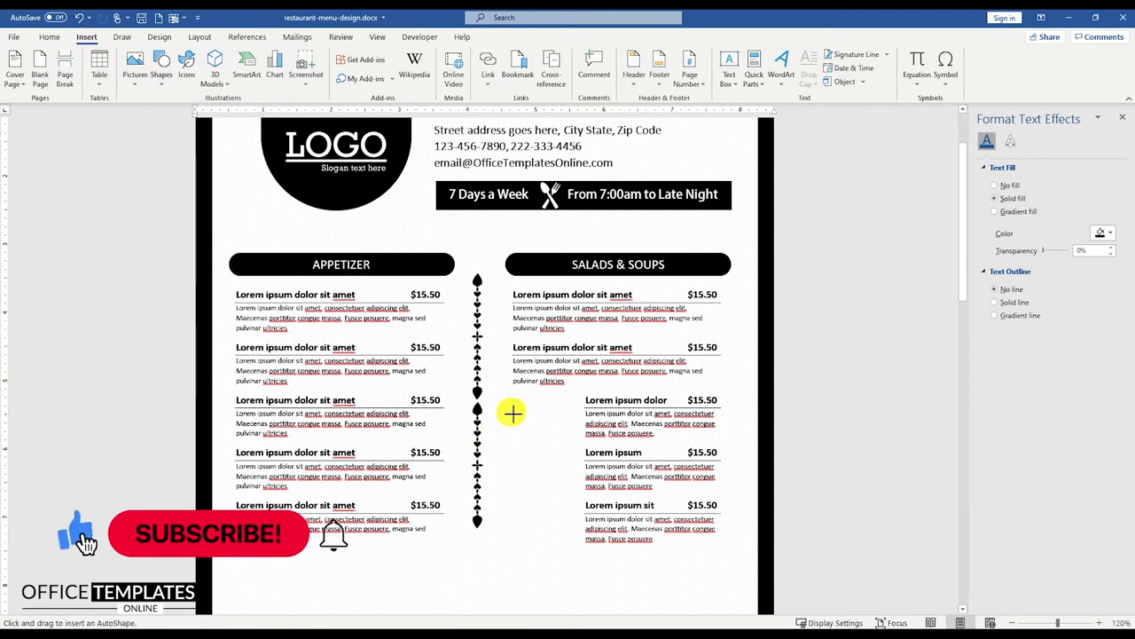
{"action": "left_click_drag", "start_coordinate": [512, 400], "coordinate": [581, 434]}
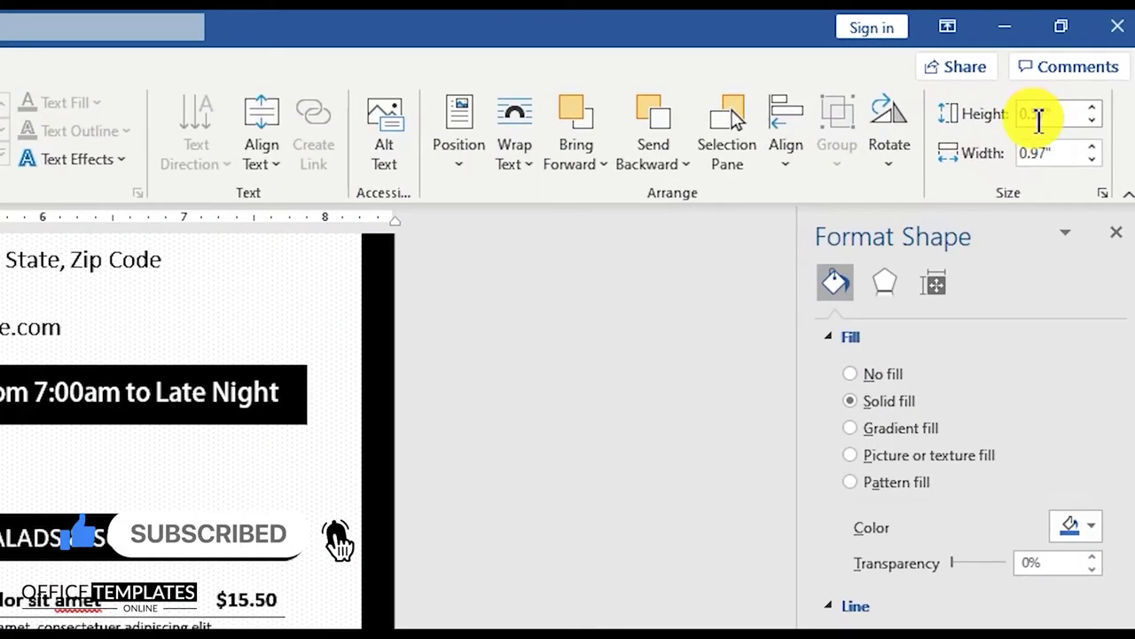
{"action": "left_click", "coordinate": [1084, 62]}
{"action": "left_click", "coordinate": [1055, 158]}
{"action": "type", "text": "0.87"}
{"action": "key", "text": "Return"}
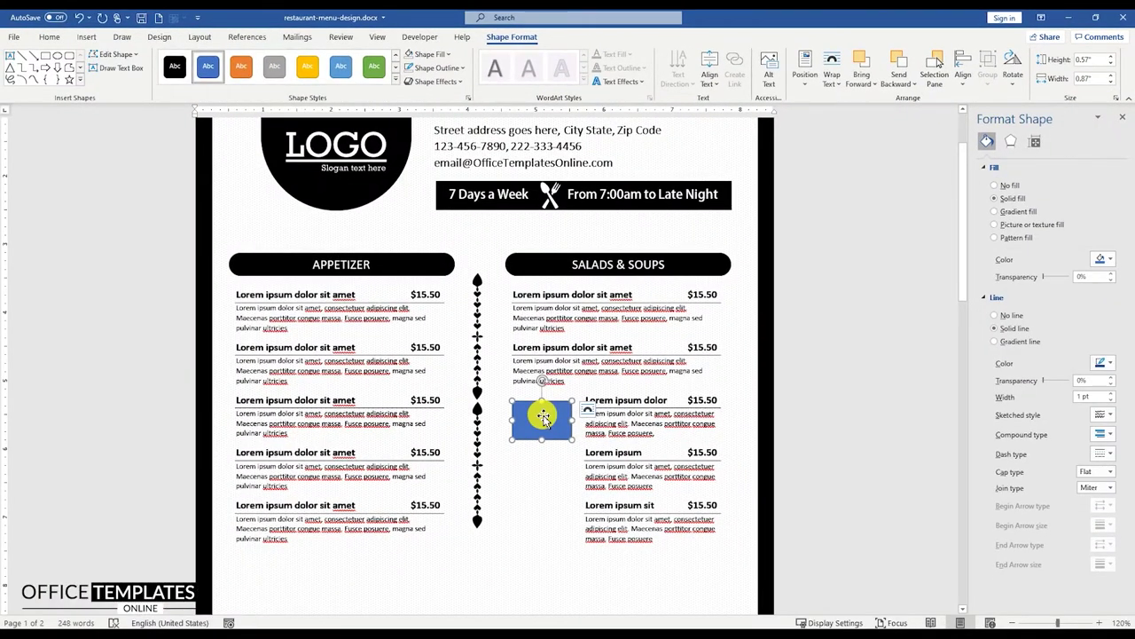
- Remove the rectangle's outline and copy it down beside the lower items
{"action": "right_click", "coordinate": [542, 416]}
{"action": "left_click", "coordinate": [608, 437]}
{"action": "left_click", "coordinate": [641, 350]}
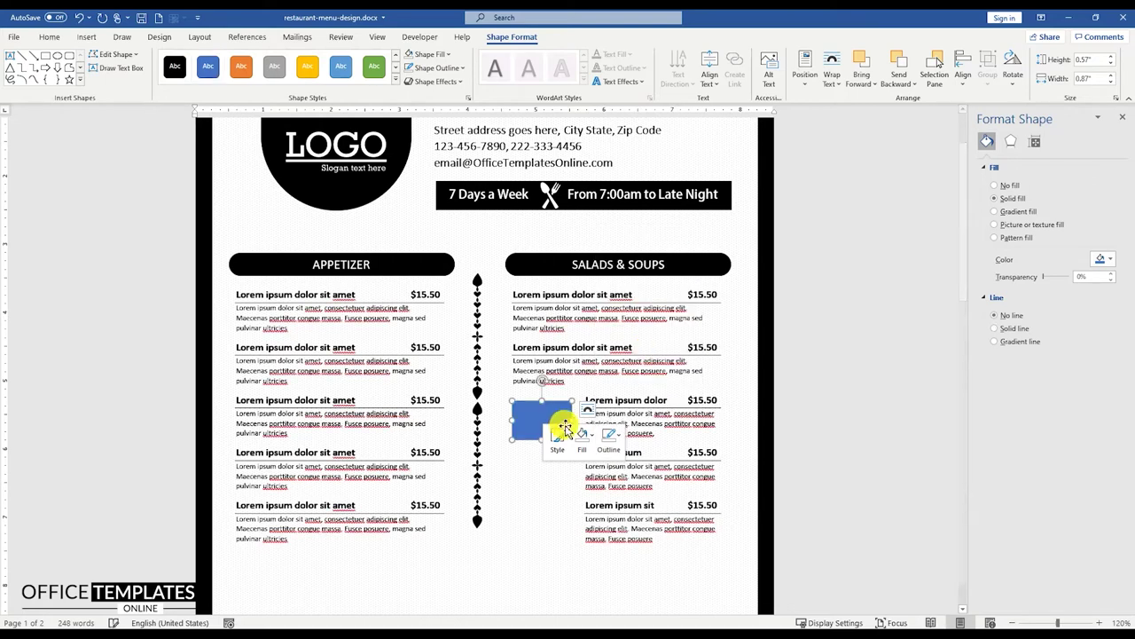
{"action": "left_click_drag", "start_coordinate": [532, 409], "coordinate": [548, 499], "text": "ctrl"}
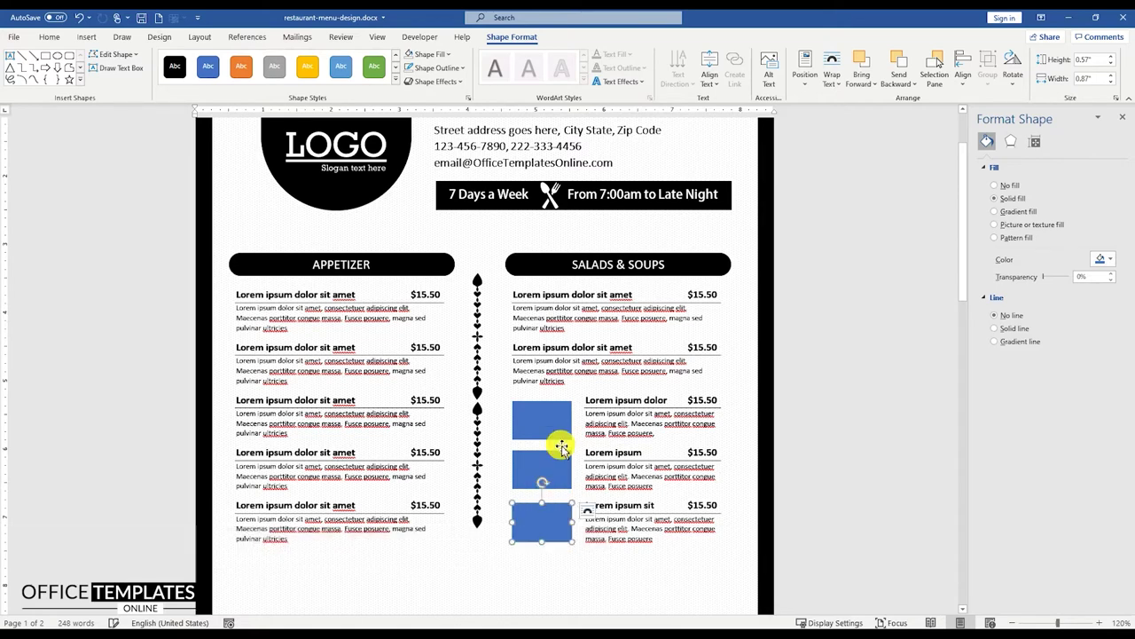
{"action": "left_click", "coordinate": [557, 411]}
{"action": "right_click", "coordinate": [557, 410]}
- Fill the top rectangle with the salad photo, cropped to fill its frame
{"action": "left_click", "coordinate": [597, 434]}
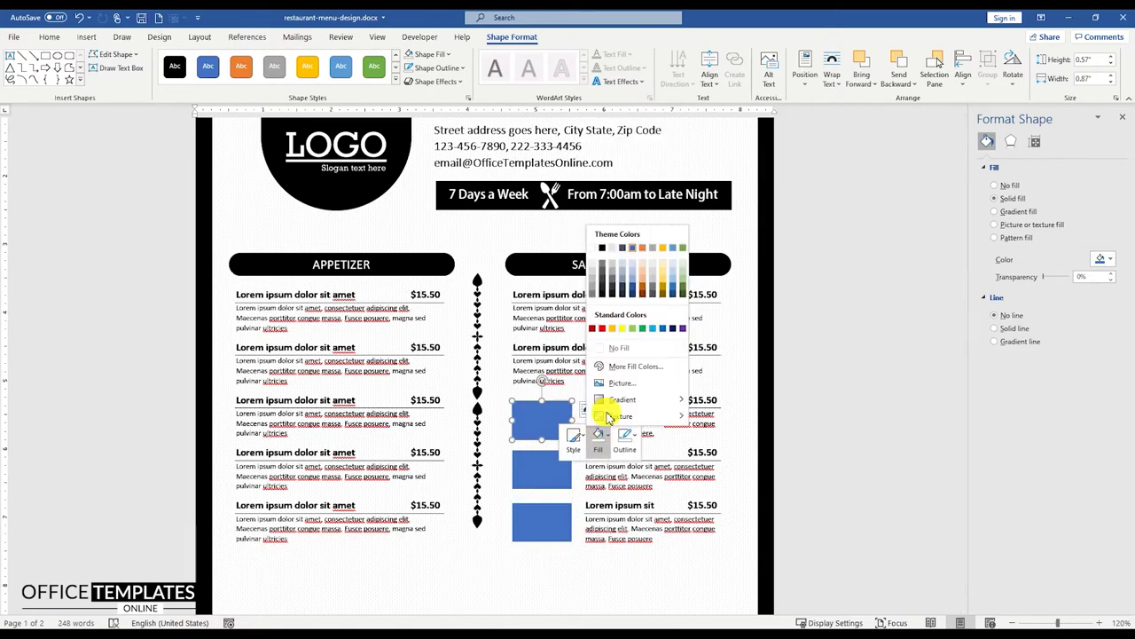
{"action": "left_click", "coordinate": [612, 382]}
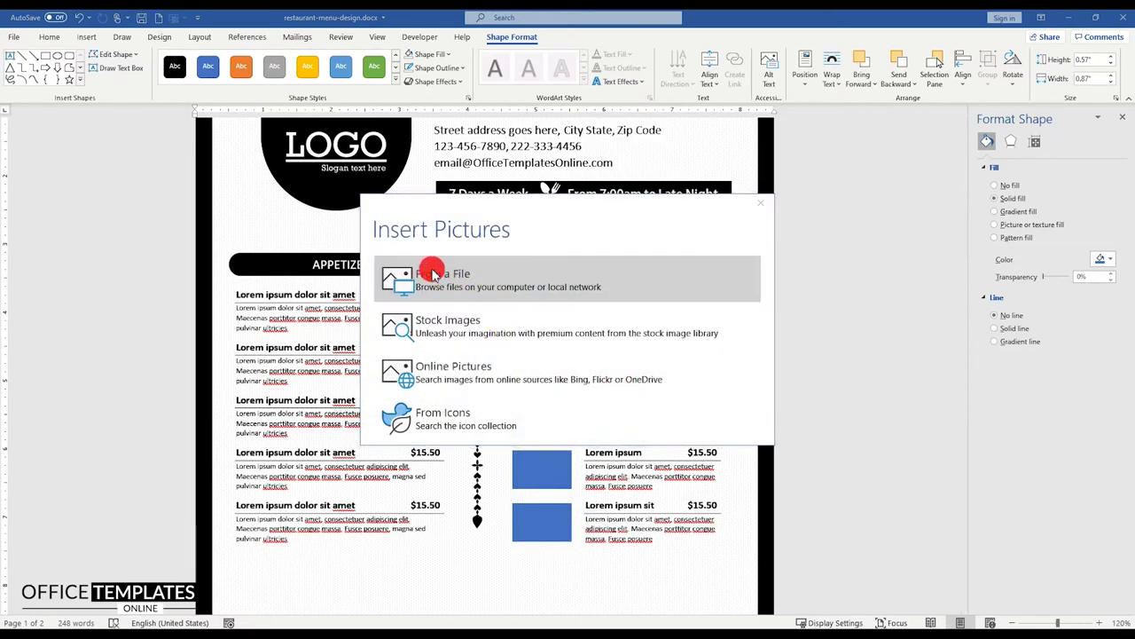
{"action": "left_click", "coordinate": [432, 275]}
{"action": "double_click", "coordinate": [138, 188]}
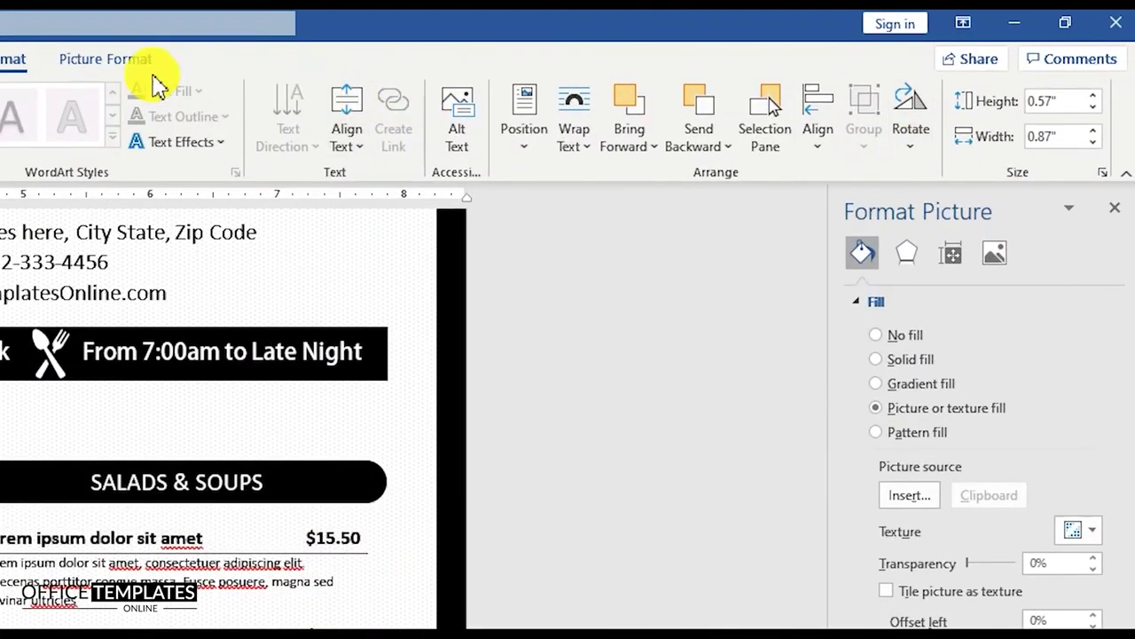
{"action": "left_click", "coordinate": [595, 41]}
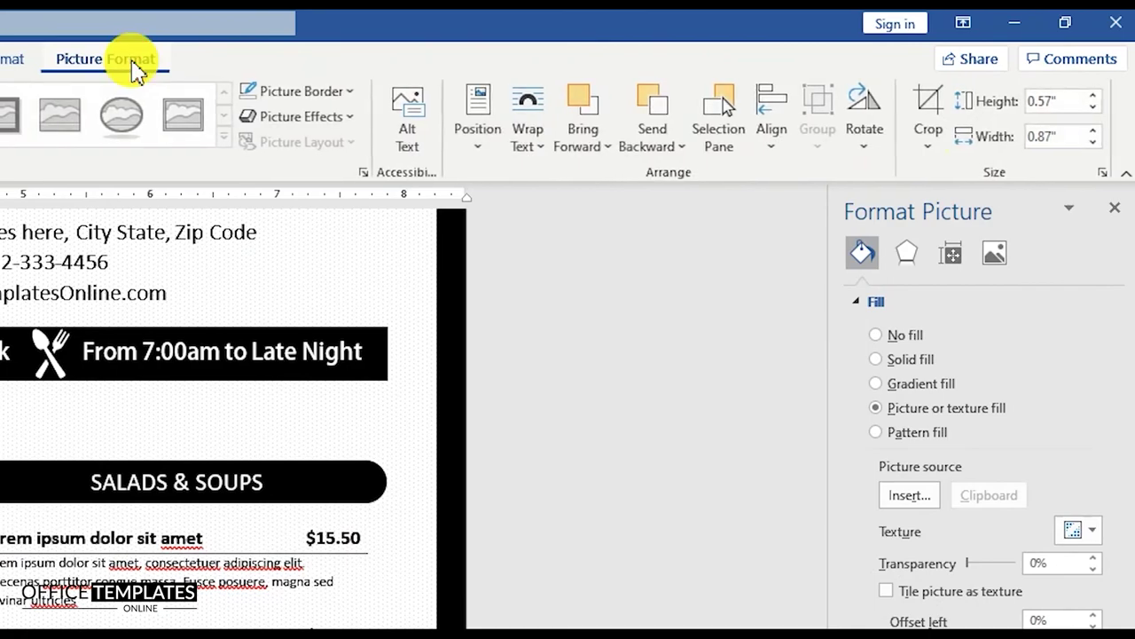
{"action": "left_click", "coordinate": [933, 153]}
{"action": "left_click", "coordinate": [950, 274]}
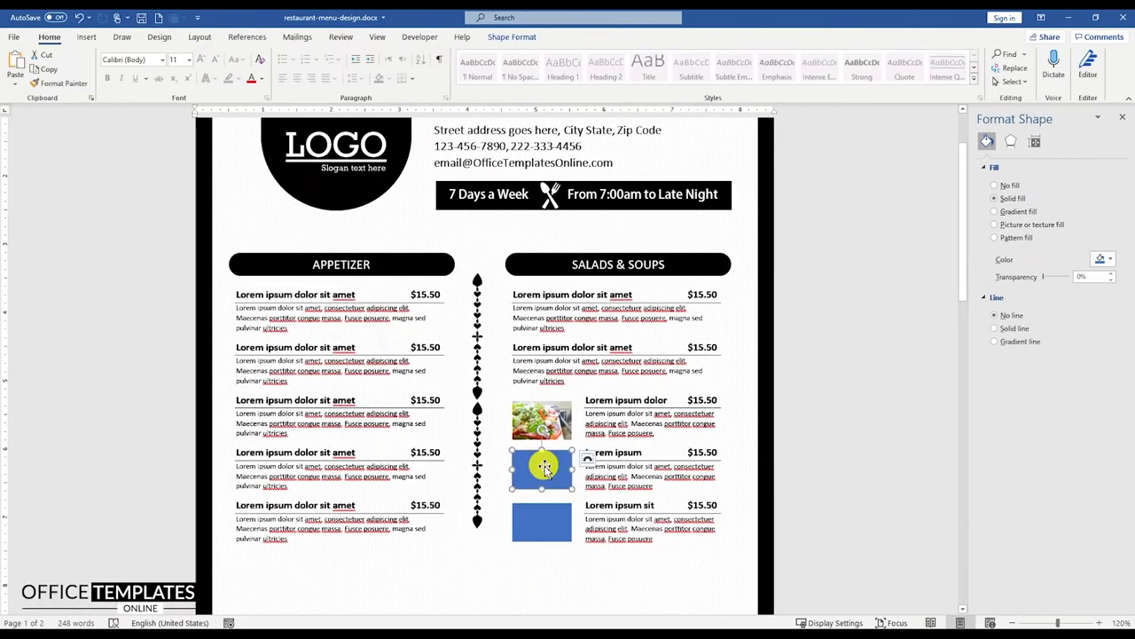
- Fill the middle rectangle with the soup photo, cropped to fill and repositioned in the frame
{"action": "right_click", "coordinate": [544, 468]}
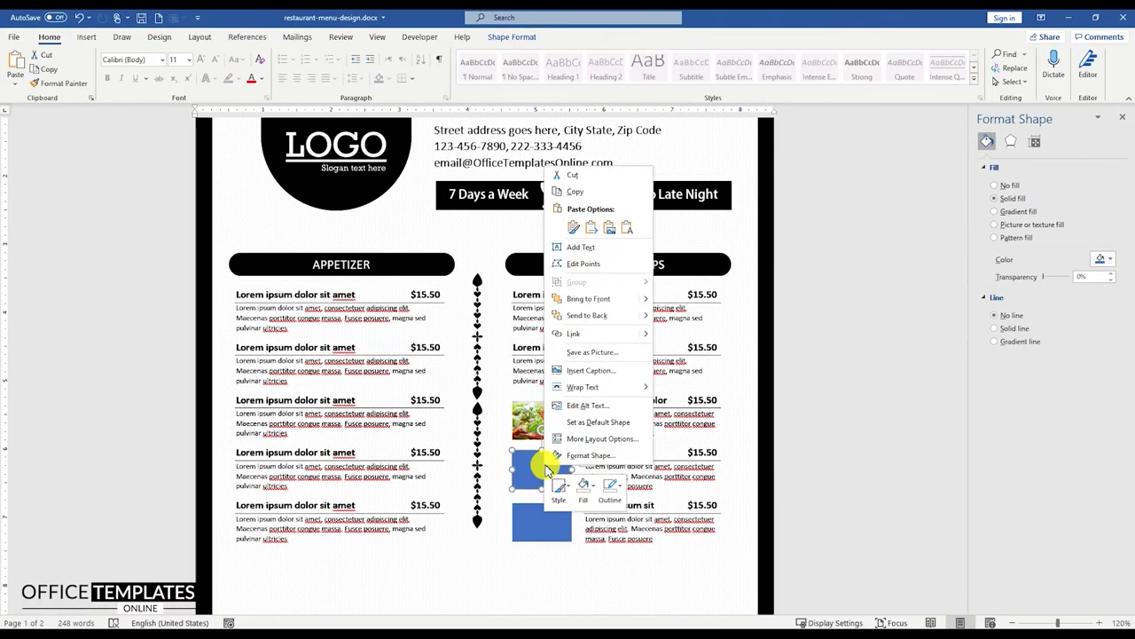
{"action": "left_click", "coordinate": [582, 486]}
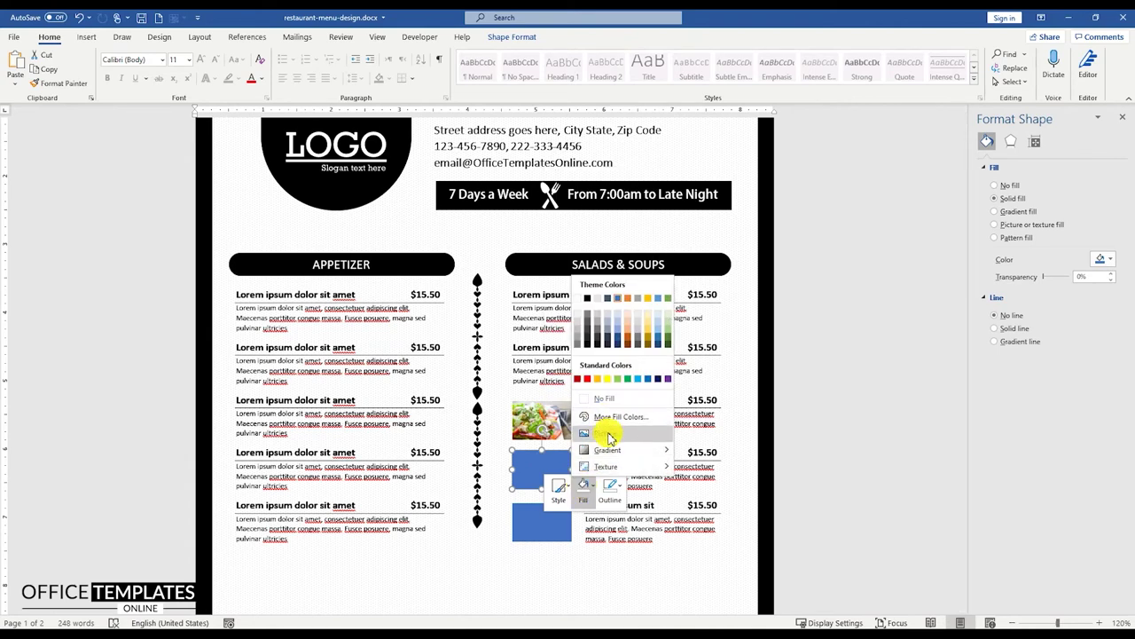
{"action": "left_click", "coordinate": [610, 434]}
{"action": "left_click", "coordinate": [390, 273]}
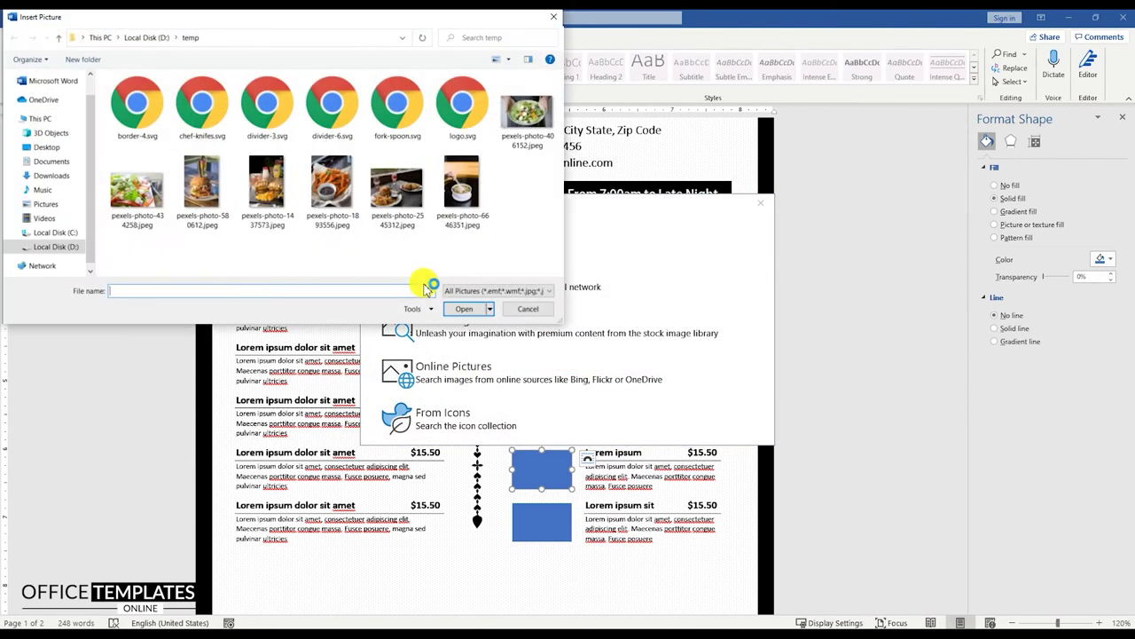
{"action": "double_click", "coordinate": [462, 182]}
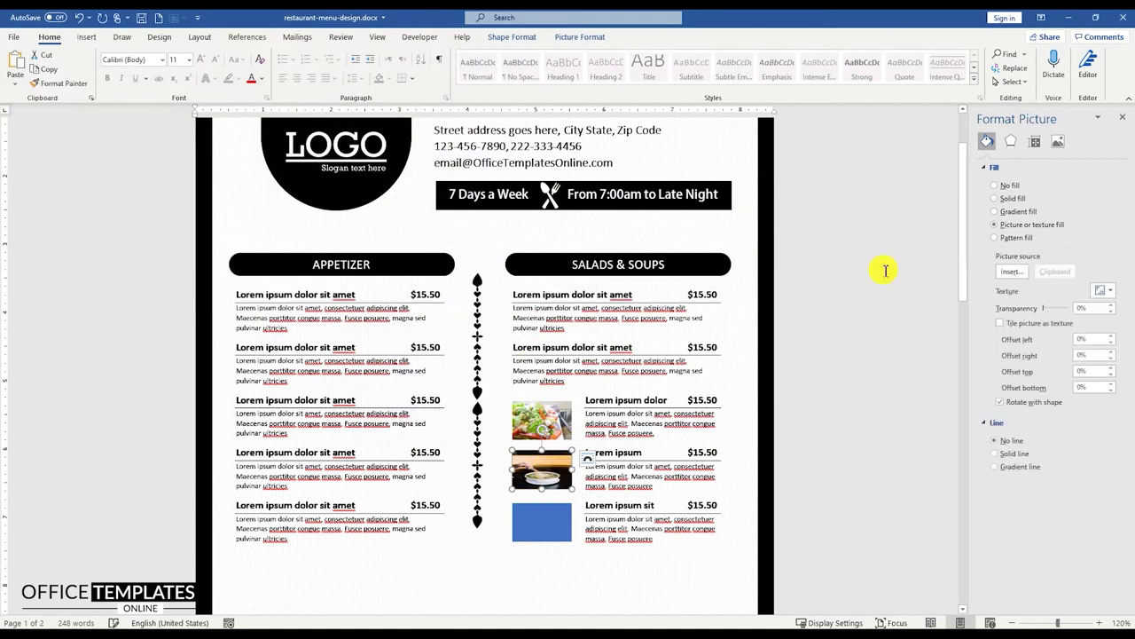
{"action": "left_click", "coordinate": [581, 37]}
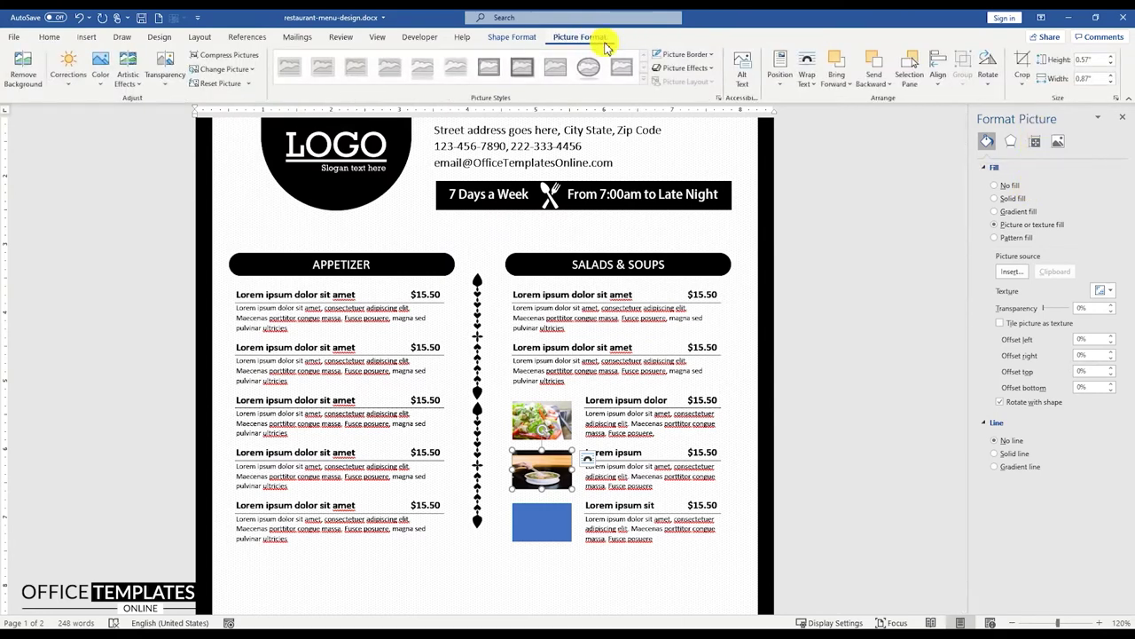
{"action": "left_click", "coordinate": [1023, 80]}
{"action": "left_click", "coordinate": [1040, 151]}
{"action": "left_click_drag", "start_coordinate": [549, 470], "coordinate": [548, 463]}
{"action": "left_click", "coordinate": [792, 481]}
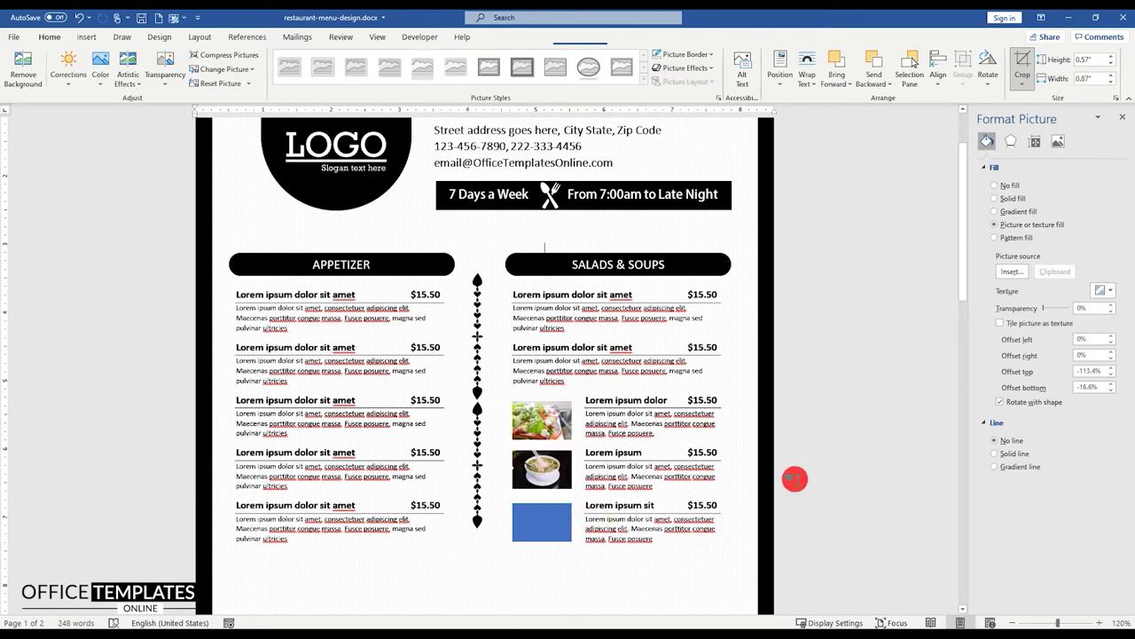
- Fill the bottom rectangle with a salad photo, cropped to fill its frame
{"action": "left_click", "coordinate": [532, 523]}
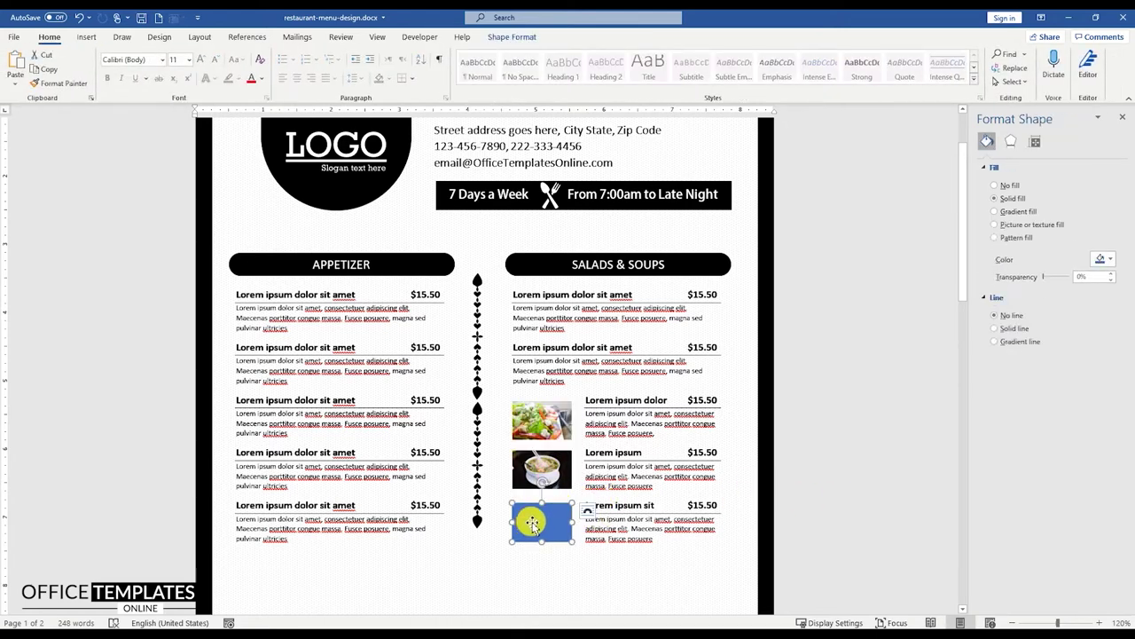
{"action": "right_click", "coordinate": [544, 522]}
{"action": "left_click", "coordinate": [583, 532]}
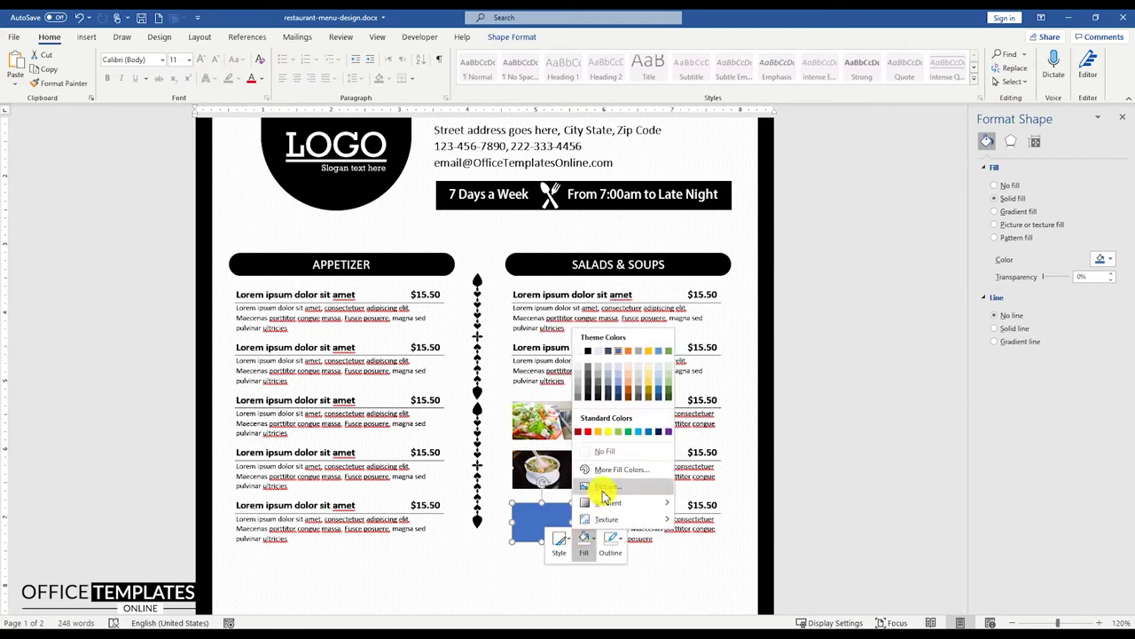
{"action": "left_click", "coordinate": [610, 491]}
{"action": "left_click", "coordinate": [437, 274]}
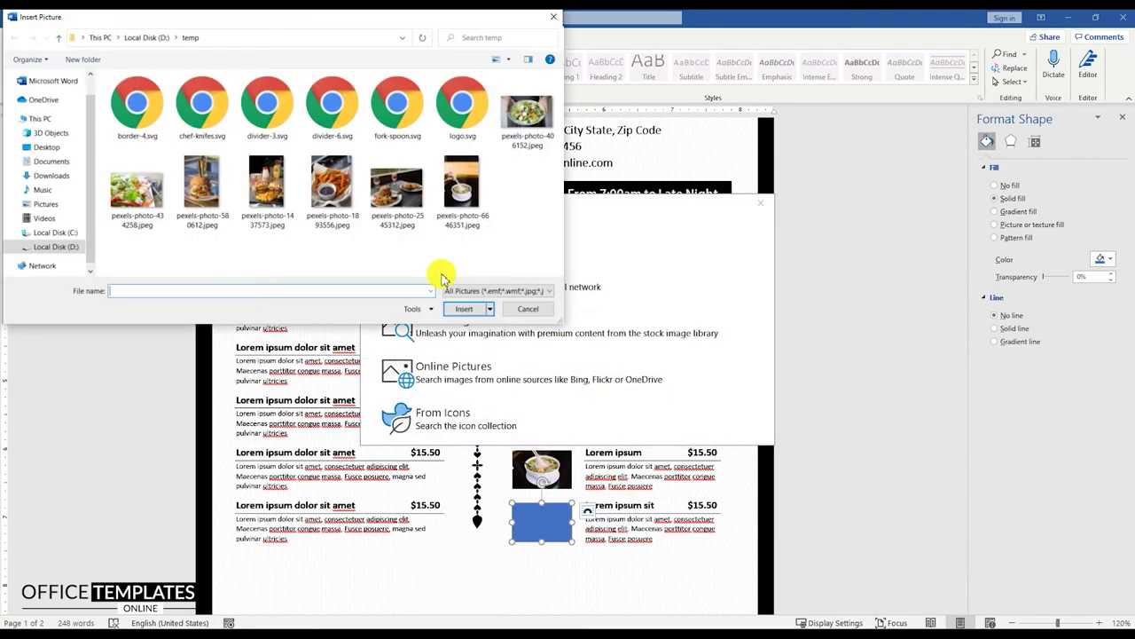
{"action": "double_click", "coordinate": [527, 123]}
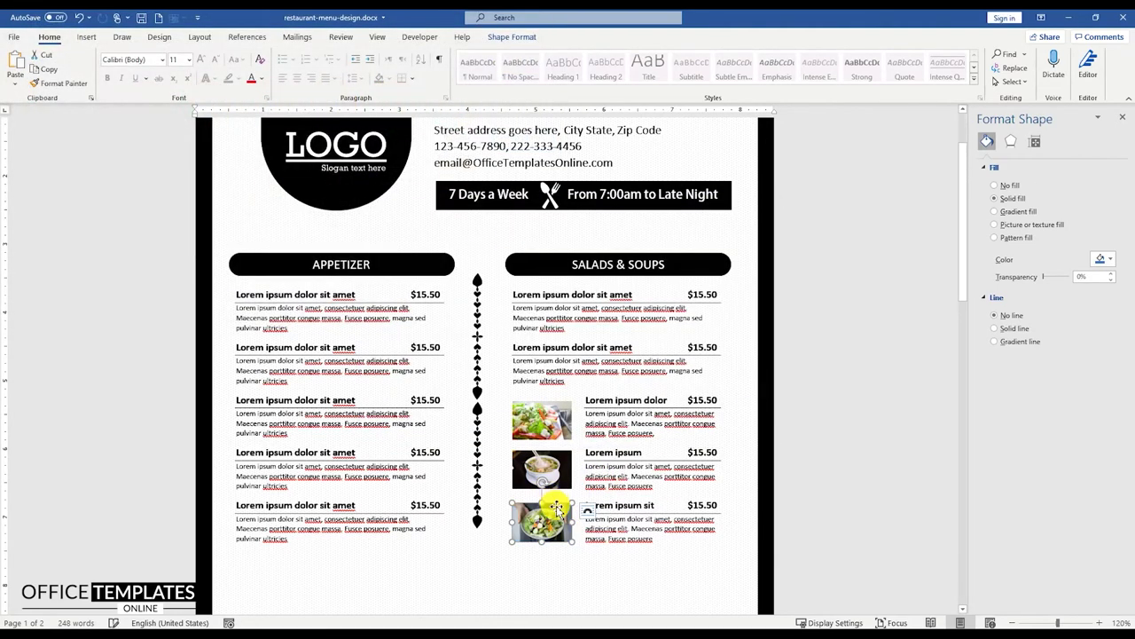
{"action": "left_click", "coordinate": [593, 35]}
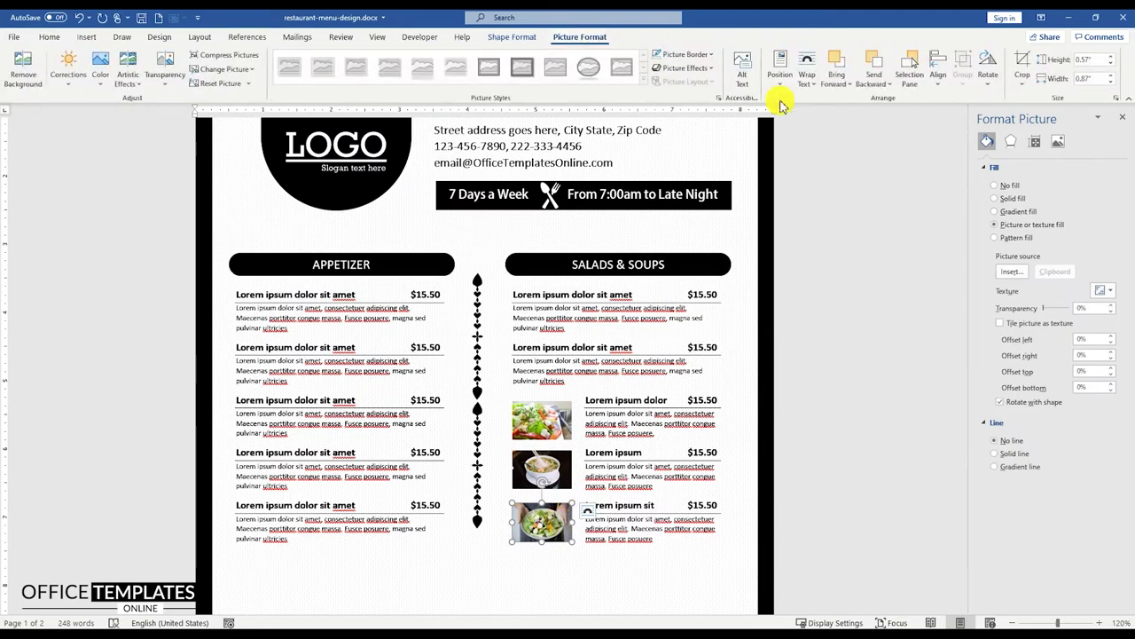
{"action": "left_click", "coordinate": [1020, 86]}
{"action": "left_click", "coordinate": [1039, 154]}
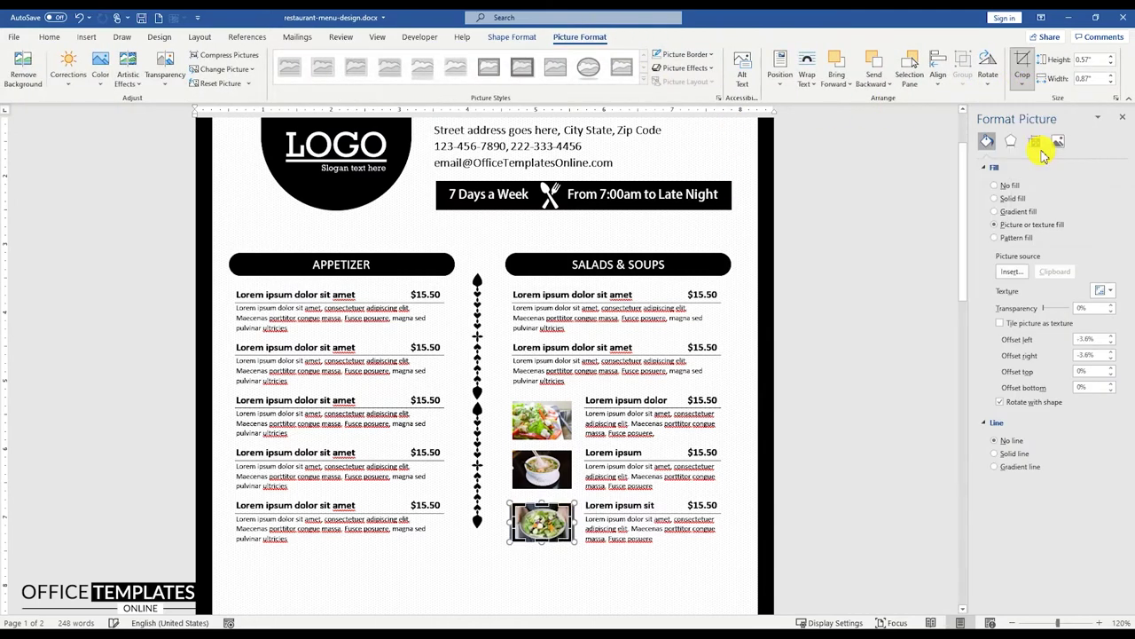
{"action": "left_click", "coordinate": [808, 350]}
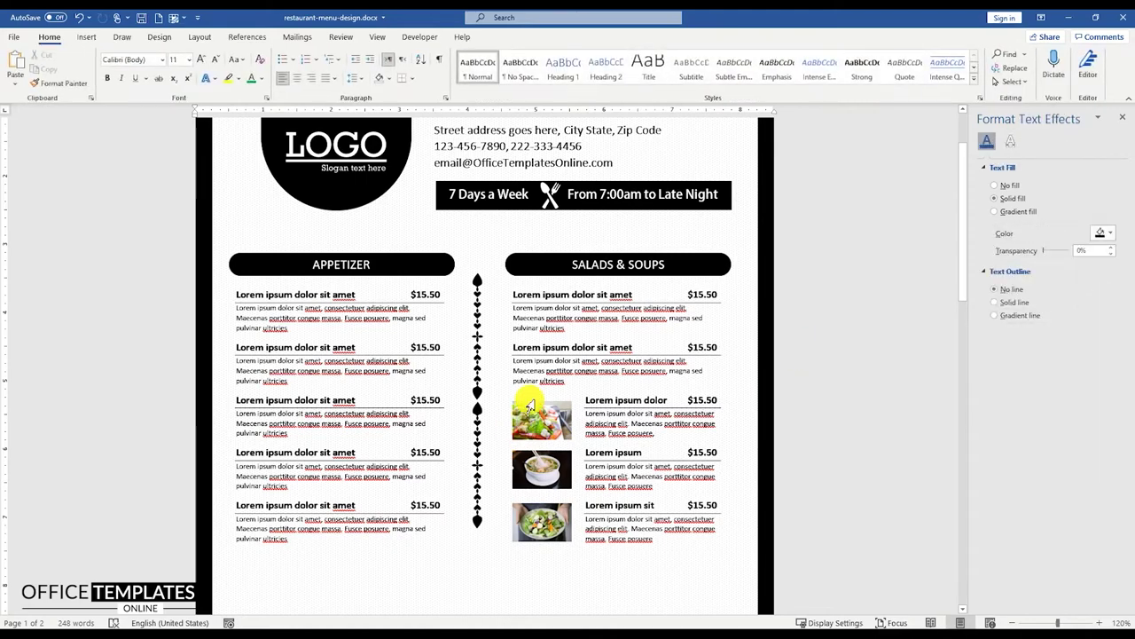
- Copy the APPETIZER heading bar below the lists and stretch it across both columns
{"action": "scroll", "coordinate": [528, 403], "scroll_direction": "down", "scroll_amount": 3}
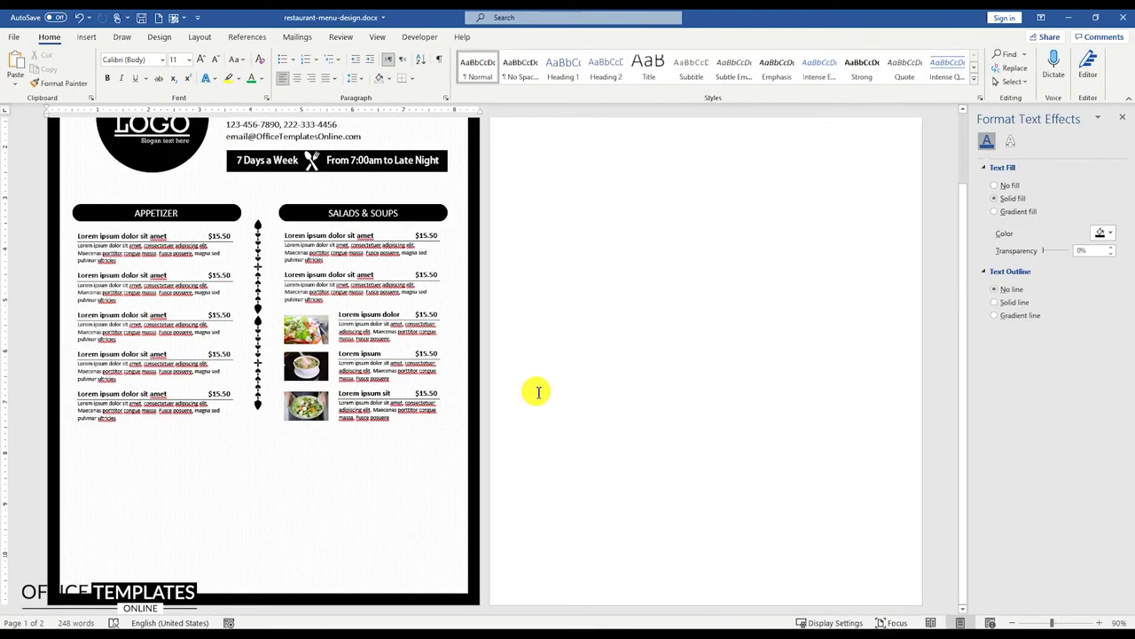
{"action": "scroll", "coordinate": [538, 391], "scroll_direction": "down", "scroll_amount": 2, "text": "ctrl"}
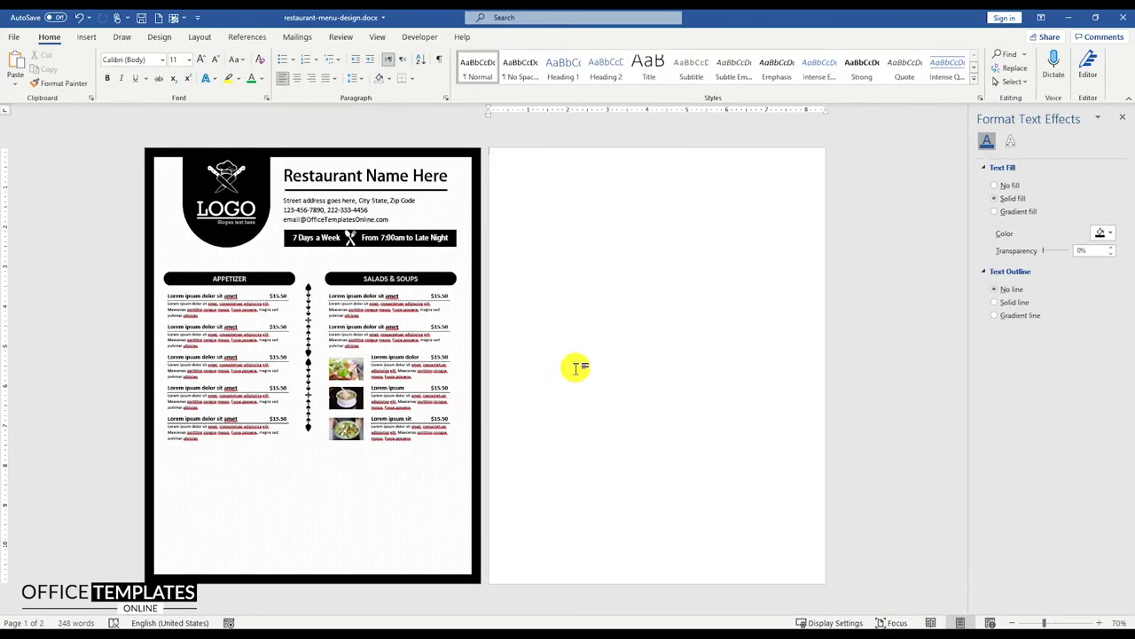
{"action": "scroll", "coordinate": [258, 439], "scroll_direction": "up", "scroll_amount": 1, "text": "ctrl"}
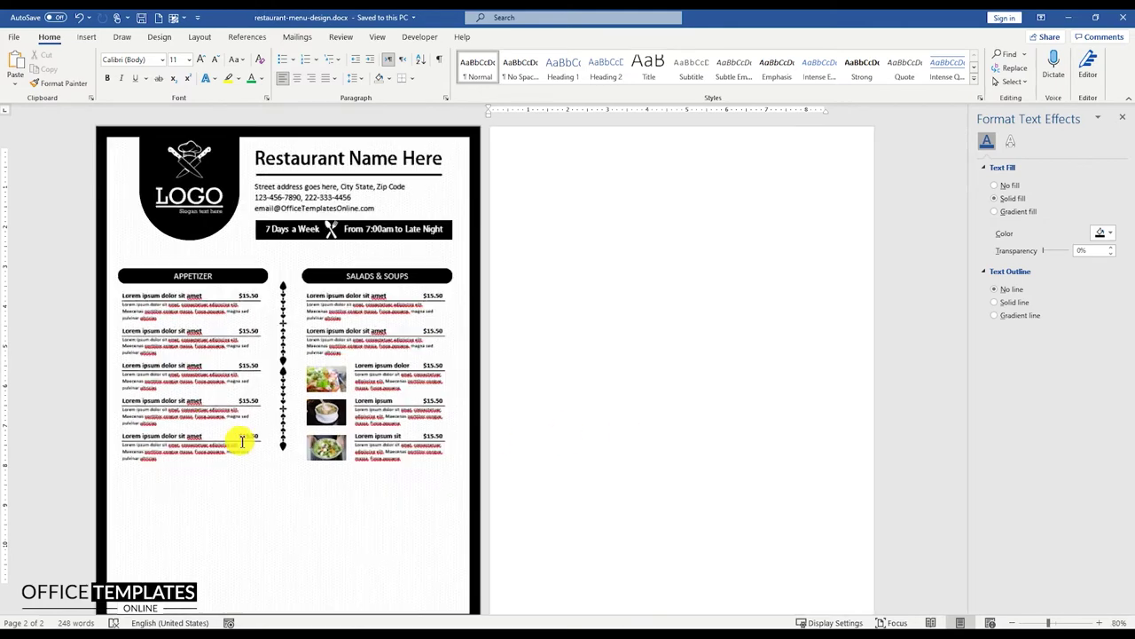
{"action": "scroll", "coordinate": [275, 430], "scroll_direction": "up", "scroll_amount": 2, "text": "ctrl"}
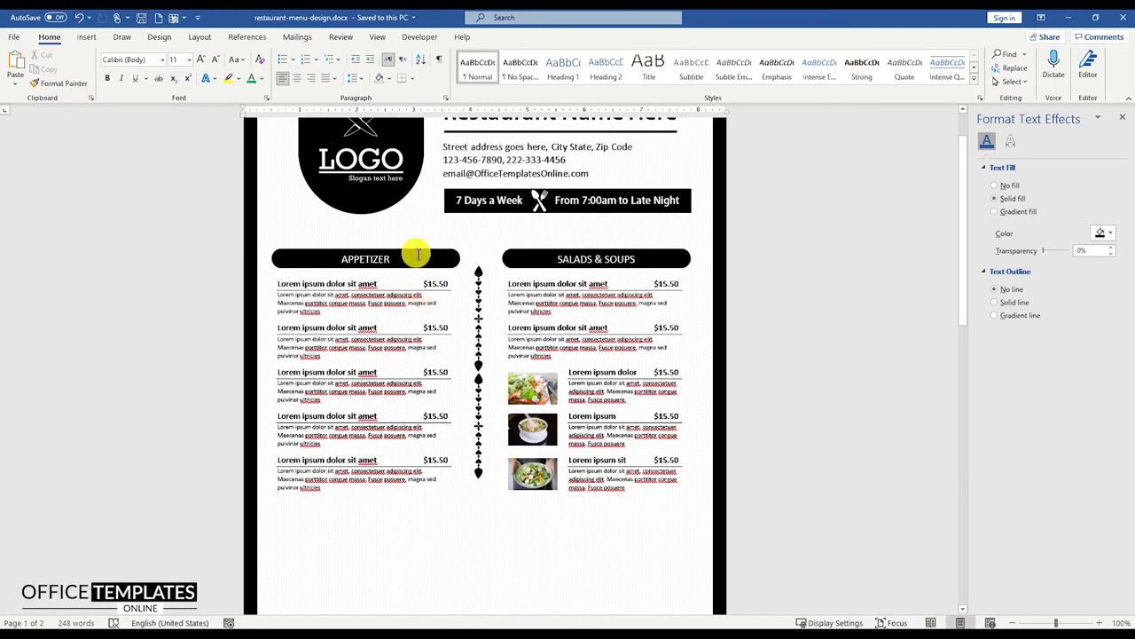
{"action": "left_click", "coordinate": [422, 258]}
{"action": "left_click_drag", "start_coordinate": [422, 258], "coordinate": [417, 506], "text": "ctrl"}
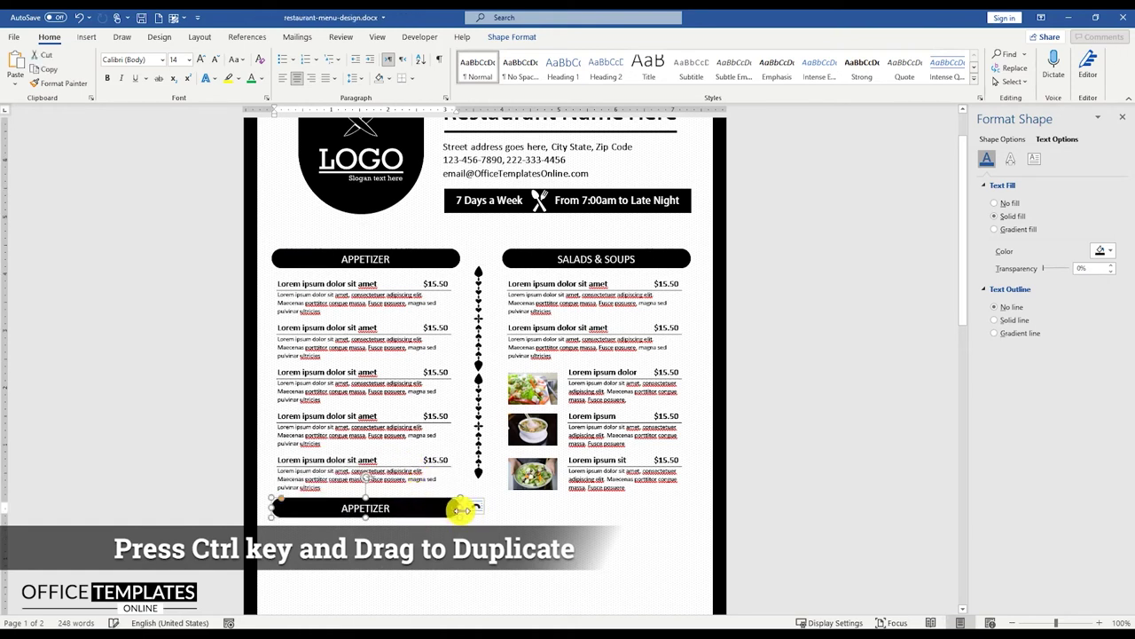
{"action": "left_click_drag", "start_coordinate": [461, 510], "coordinate": [684, 510]}
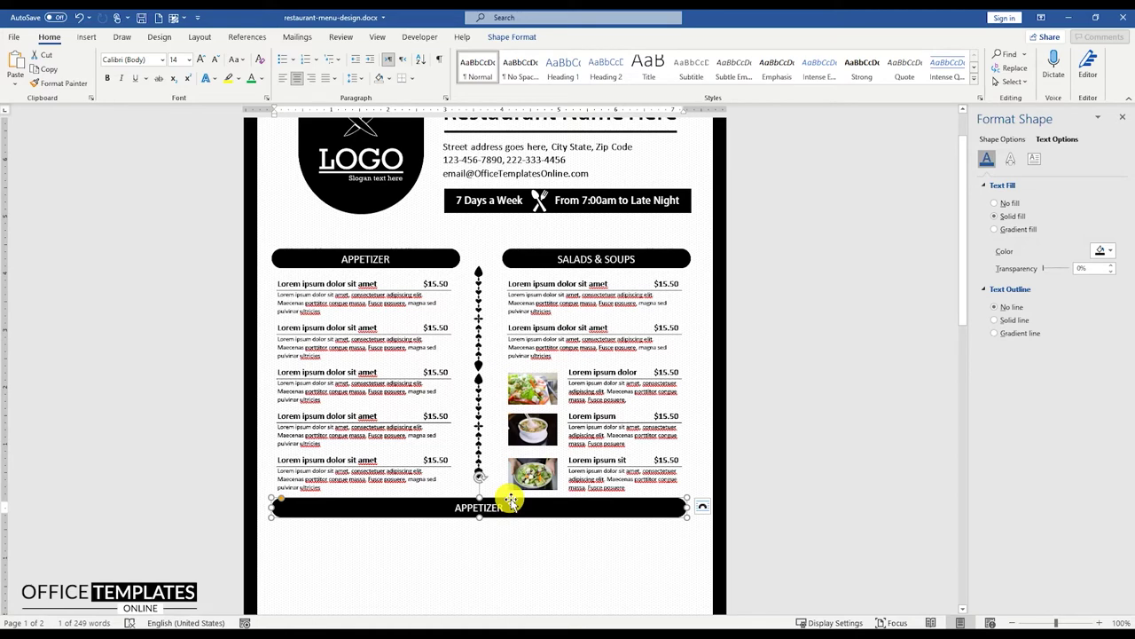
- Replace the copied bar's text with BURGERS & SANDWICHES
{"action": "scroll", "coordinate": [521, 495], "scroll_direction": "down", "scroll_amount": 1}
{"action": "scroll", "coordinate": [508, 453], "scroll_direction": "down", "scroll_amount": 2}
{"action": "double_click", "coordinate": [477, 357]}
{"action": "scroll", "coordinate": [476, 362], "scroll_direction": "up", "scroll_amount": 4, "text": "ctrl"}
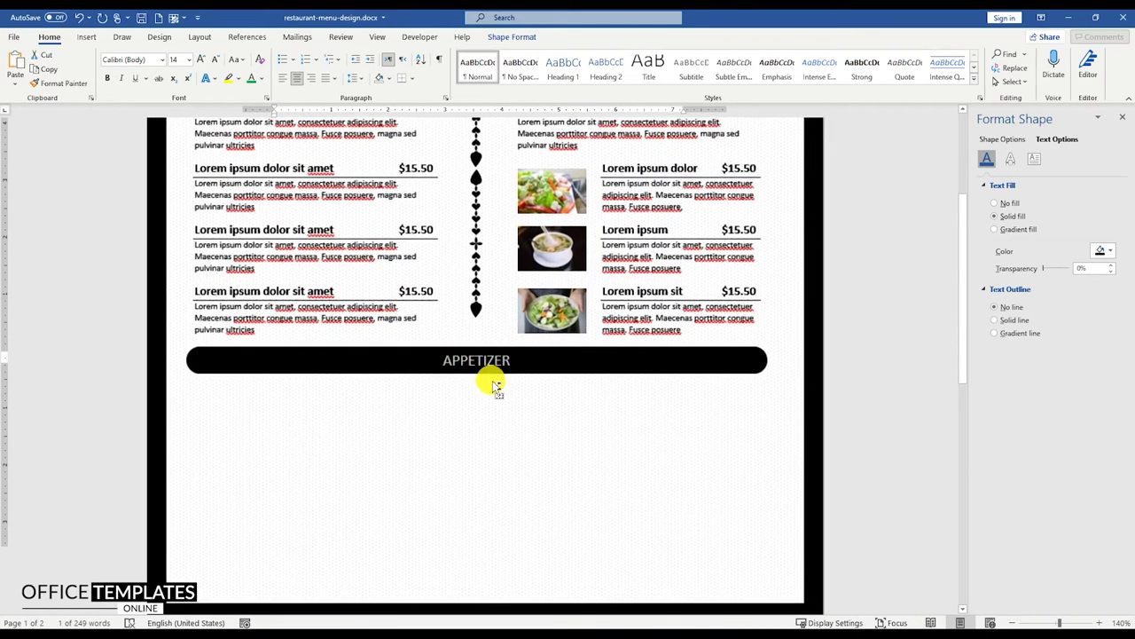
{"action": "left_click", "coordinate": [494, 383]}
{"action": "type", "text": "B"}
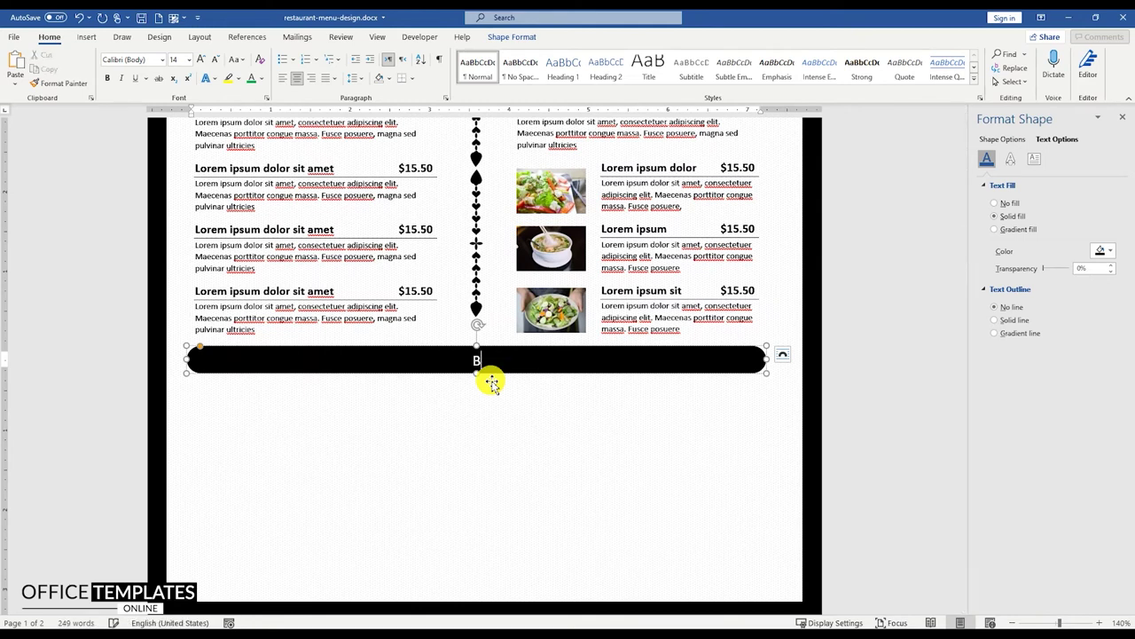
{"action": "type", "text": "URGERS &"}
{"action": "type", "text": " SANDWICHE"}
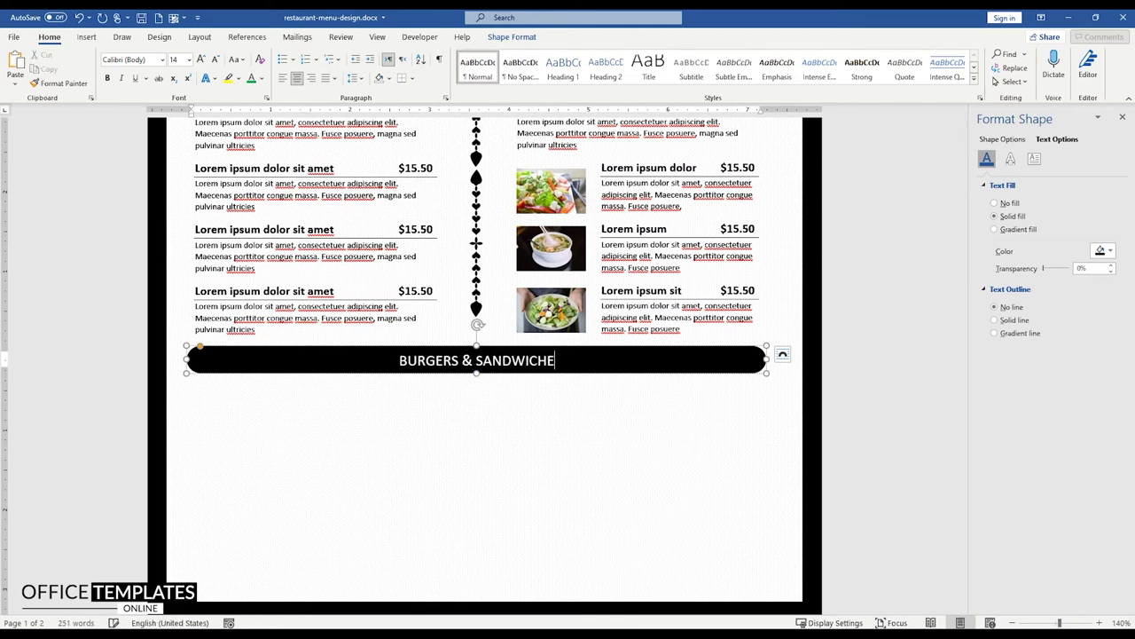
{"action": "type", "text": "E"}
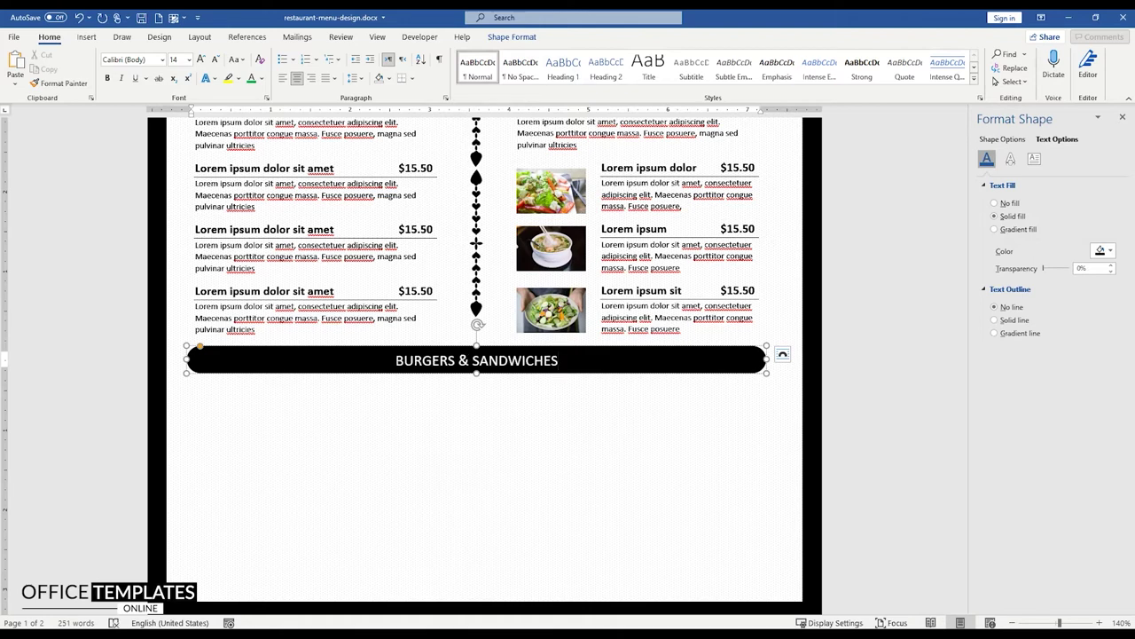
{"action": "left_click", "coordinate": [854, 406]}
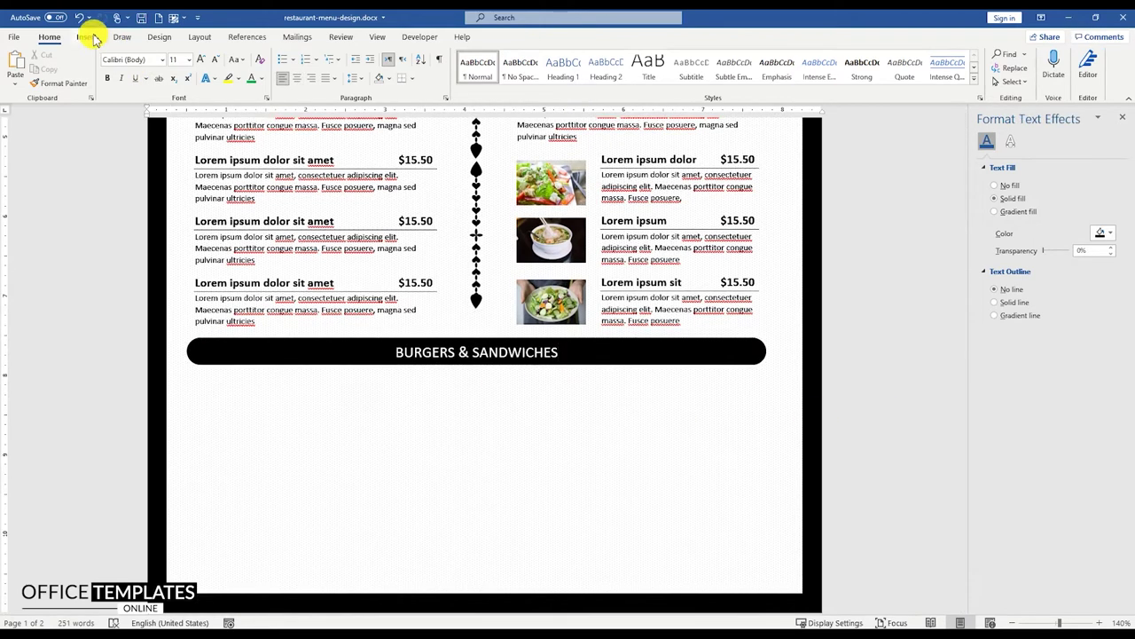
- Draw a rounded rectangle card below the BURGERS & SANDWICHES heading
{"action": "left_click", "coordinate": [86, 36]}
{"action": "left_click", "coordinate": [162, 69]}
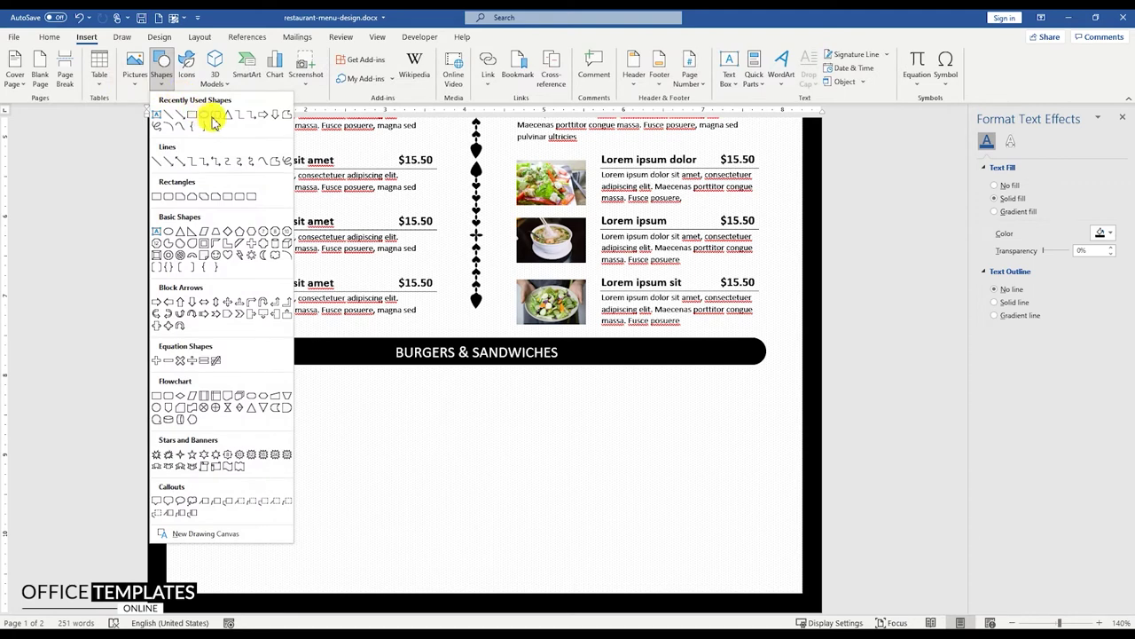
{"action": "left_click", "coordinate": [213, 120]}
{"action": "left_click_drag", "start_coordinate": [196, 382], "coordinate": [328, 531]}
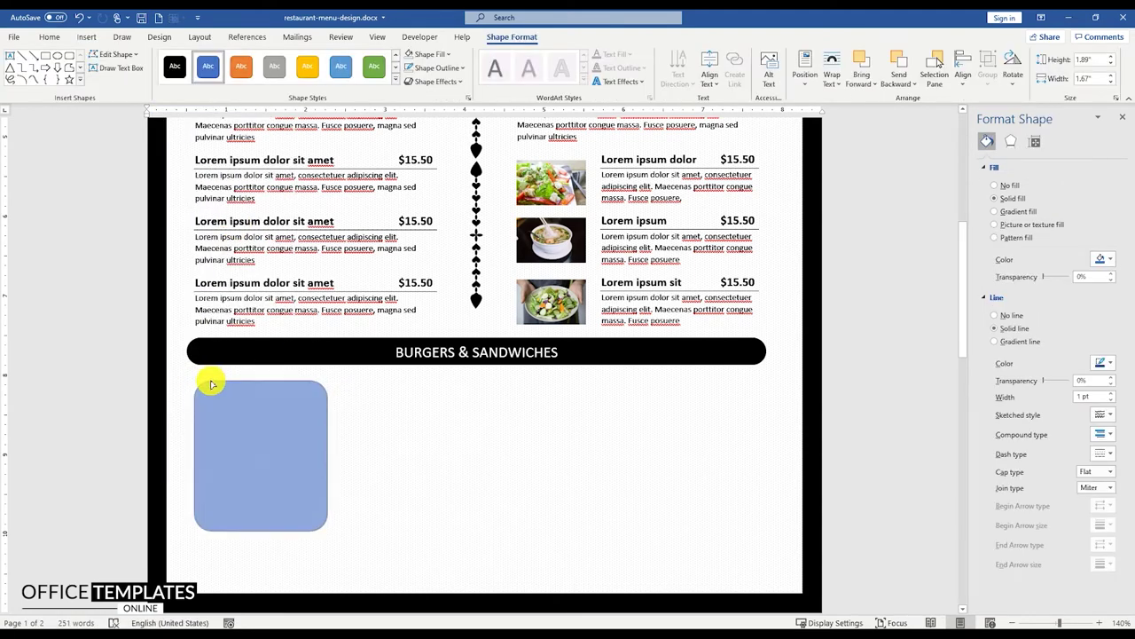
{"action": "left_click_drag", "start_coordinate": [211, 384], "coordinate": [209, 383]}
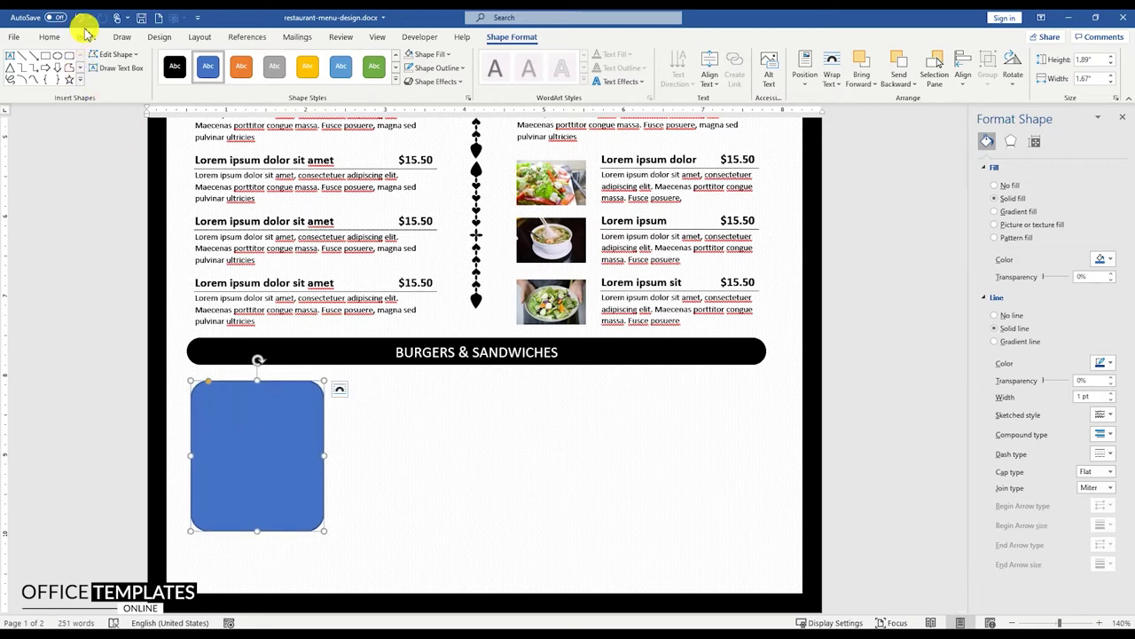
- Insert the semi-circle-2.svg graphic and set it in front of text
{"action": "left_click", "coordinate": [86, 36]}
{"action": "left_click", "coordinate": [135, 67]}
{"action": "left_click", "coordinate": [158, 118]}
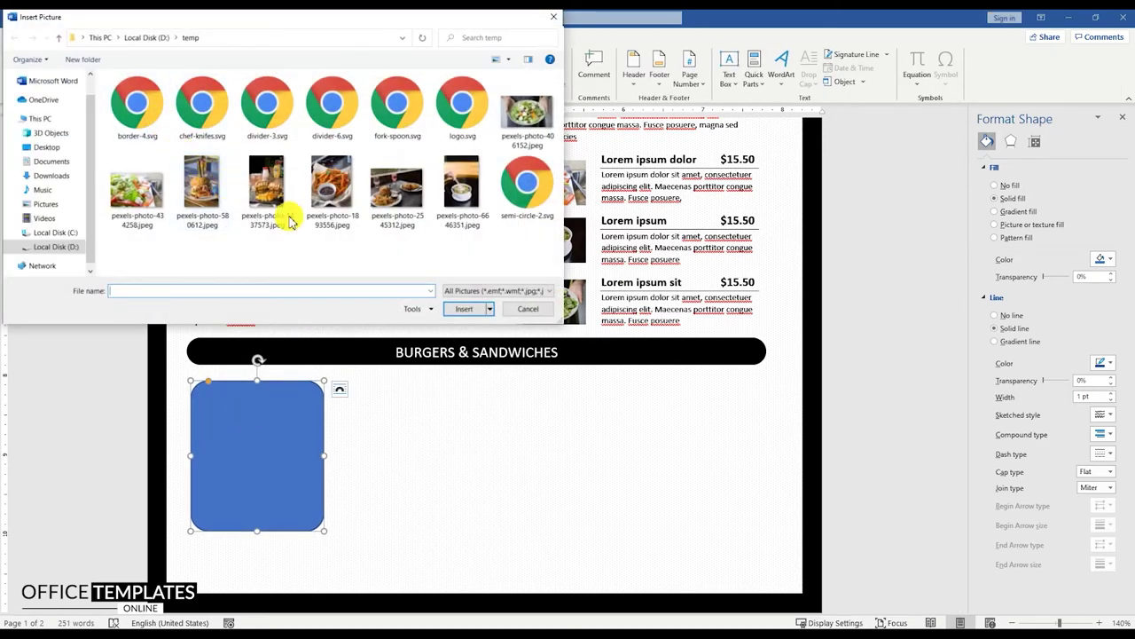
{"action": "double_click", "coordinate": [521, 188]}
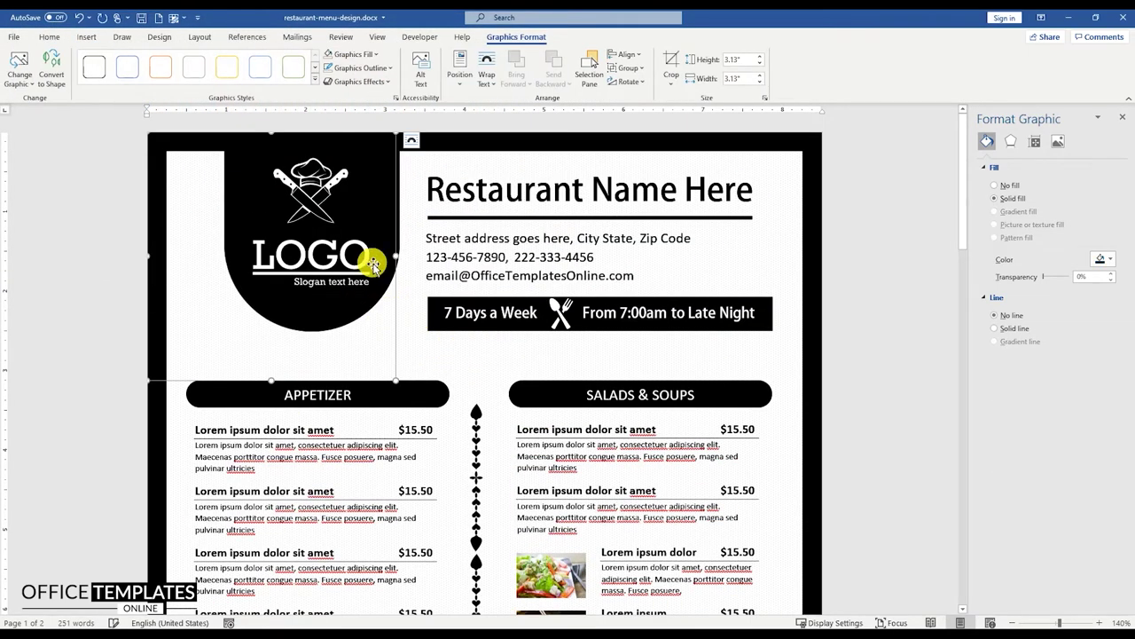
{"action": "left_click", "coordinate": [412, 141]}
{"action": "left_click", "coordinate": [496, 252]}
{"action": "mouse_move", "coordinate": [316, 261]}
{"action": "left_mouse_down"}
{"action": "mouse_move", "coordinate": [310, 463]}
{"action": "mouse_move", "coordinate": [312, 307]}
{"action": "left_mouse_up"}
{"action": "scroll", "coordinate": [228, 400], "scroll_direction": "down", "scroll_amount": 5}
{"action": "scroll", "coordinate": [312, 307], "scroll_direction": "down", "scroll_amount": 3}
- Convert the semicircle to a shape and resize it onto the card's bottom edge
{"action": "right_click", "coordinate": [312, 307]}
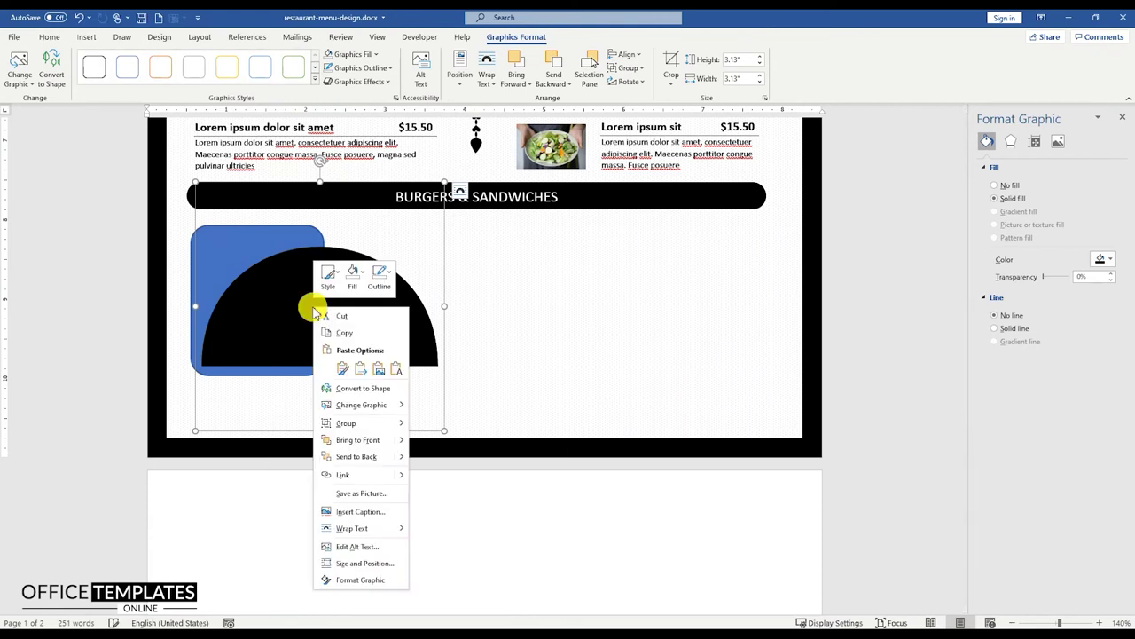
{"action": "left_click", "coordinate": [374, 391]}
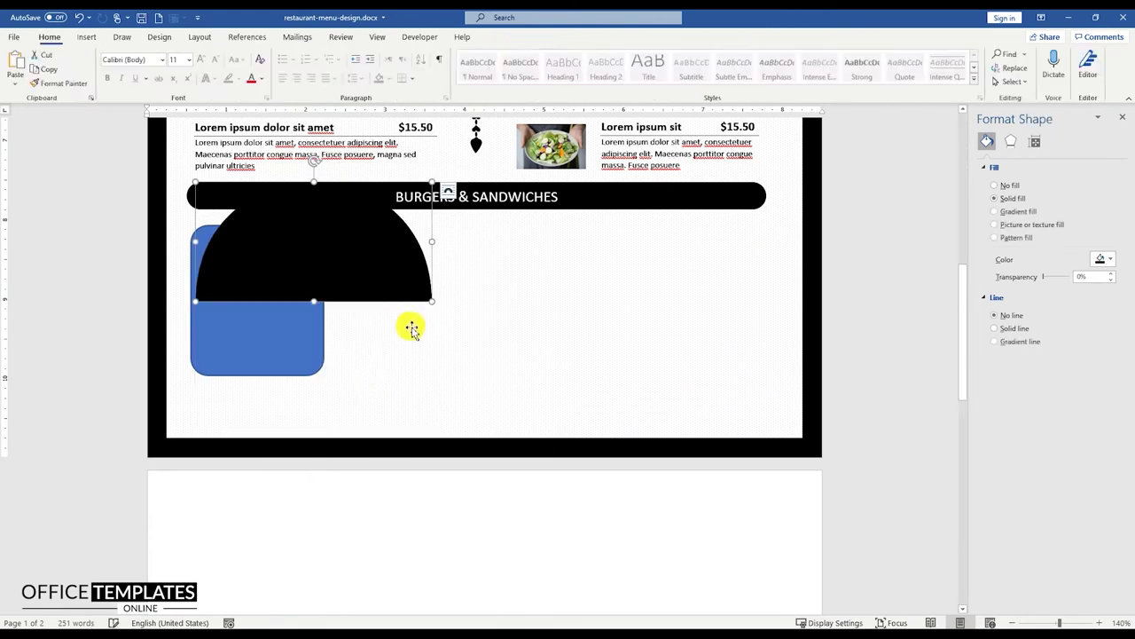
{"action": "mouse_move", "coordinate": [431, 297]}
{"action": "left_mouse_down"}
{"action": "mouse_move", "coordinate": [322, 255]}
{"action": "mouse_move", "coordinate": [268, 360]}
{"action": "left_mouse_up"}
{"action": "scroll", "coordinate": [271, 363], "scroll_direction": "up", "scroll_amount": 13}
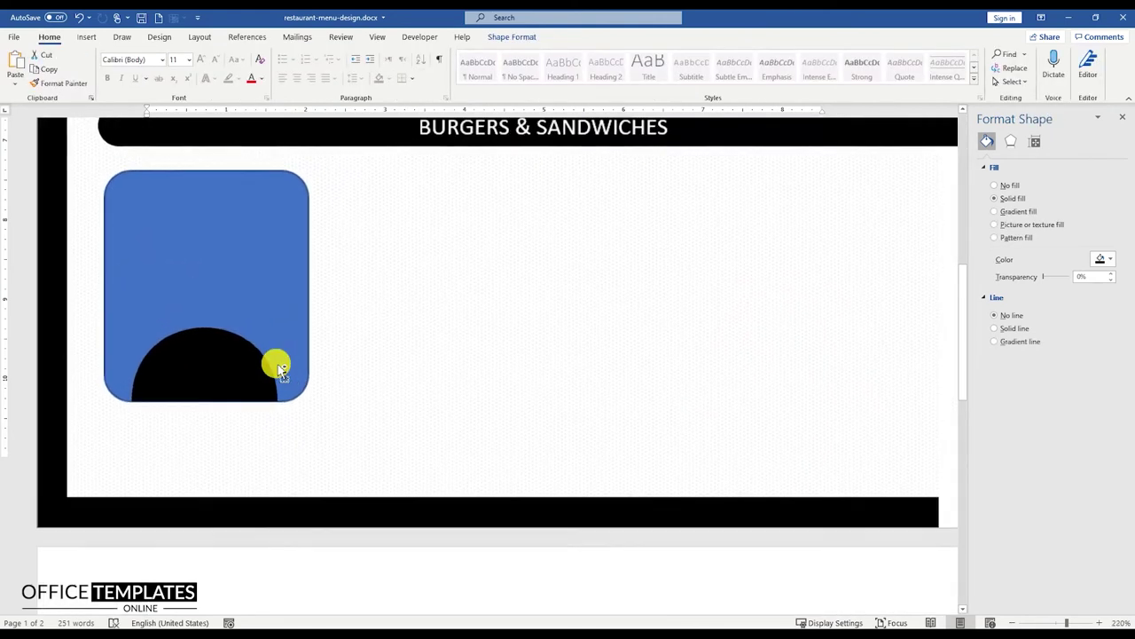
{"action": "mouse_move", "coordinate": [342, 413]}
{"action": "left_mouse_down"}
{"action": "mouse_move", "coordinate": [287, 388]}
{"action": "mouse_move", "coordinate": [263, 393]}
{"action": "left_mouse_up"}
{"action": "left_click_drag", "start_coordinate": [308, 358], "coordinate": [317, 355]}
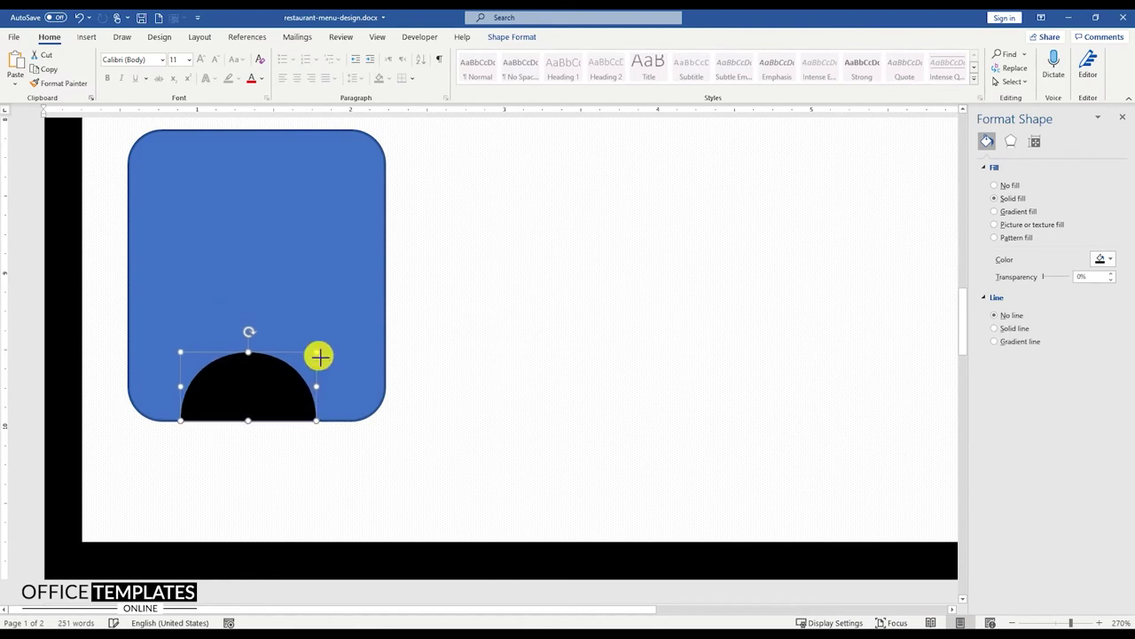
- Remove the card's outline and fill the semicircle with white
{"action": "left_click", "coordinate": [302, 224]}
{"action": "right_click", "coordinate": [302, 224]}
{"action": "left_click", "coordinate": [367, 188]}
{"action": "mouse_move", "coordinate": [387, 367]}
{"action": "left_click", "coordinate": [396, 340]}
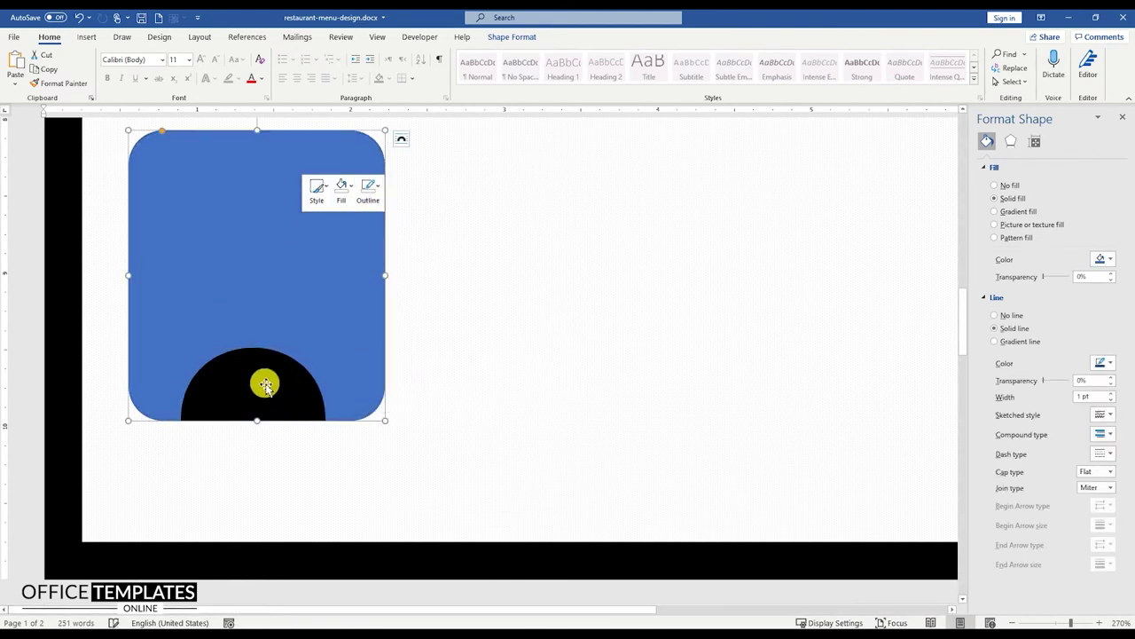
{"action": "left_click", "coordinate": [263, 377]}
{"action": "right_click", "coordinate": [263, 377]}
{"action": "left_click", "coordinate": [305, 398]}
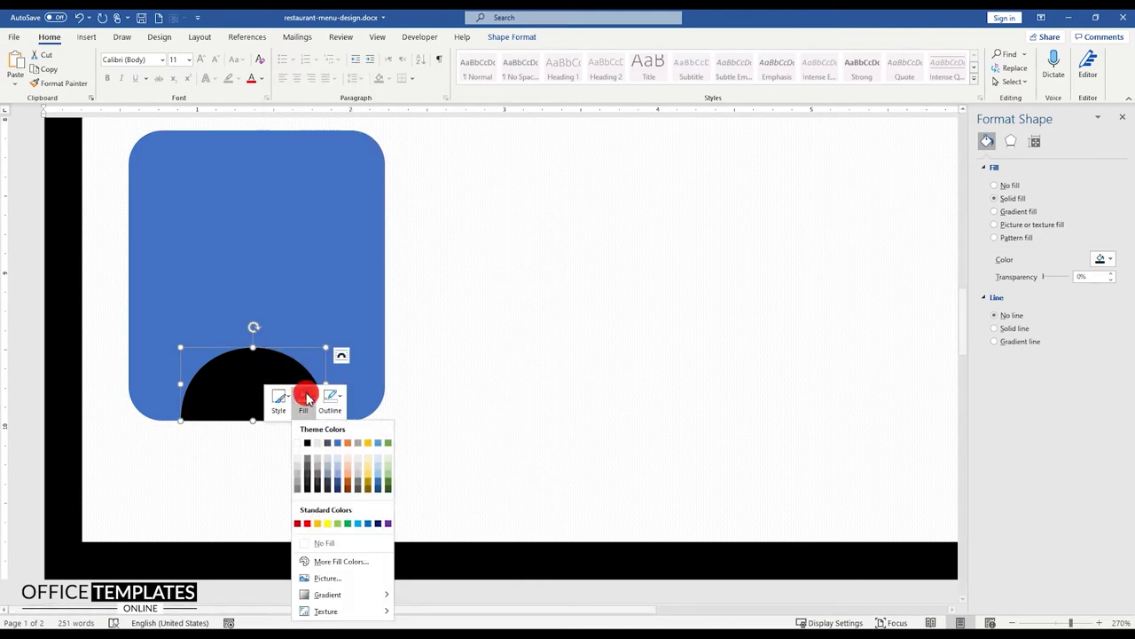
{"action": "left_click", "coordinate": [297, 442]}
{"action": "left_click", "coordinate": [273, 228]}
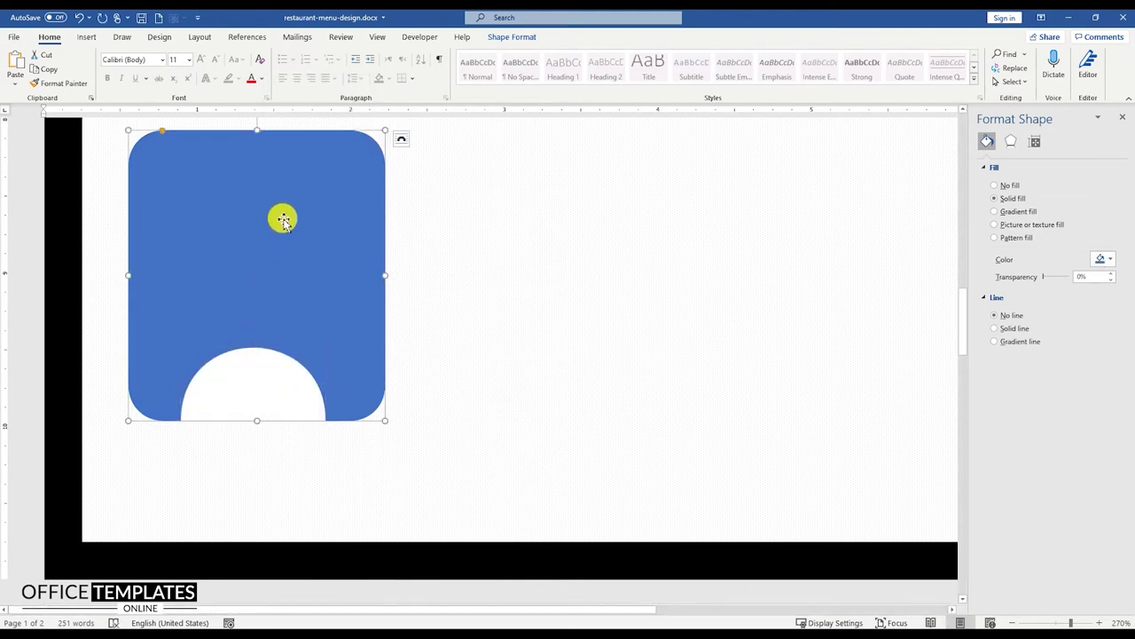
- Fill the rounded card with the fries photo and crop it to Fill the whole card
{"action": "right_click", "coordinate": [277, 221]}
{"action": "left_click", "coordinate": [322, 187]}
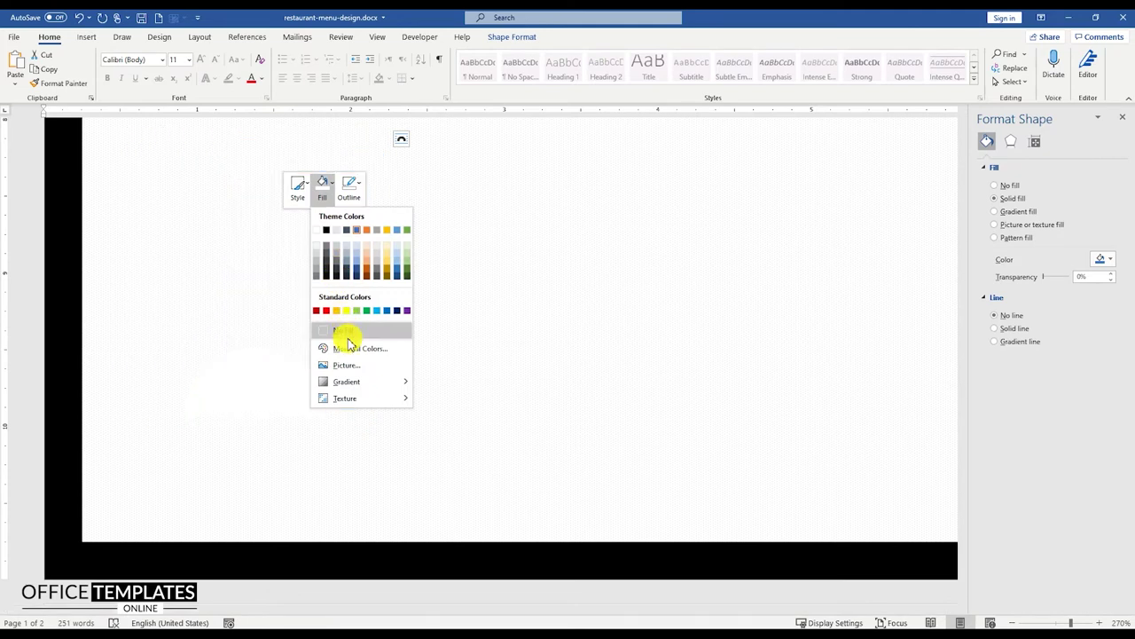
{"action": "left_click", "coordinate": [344, 367]}
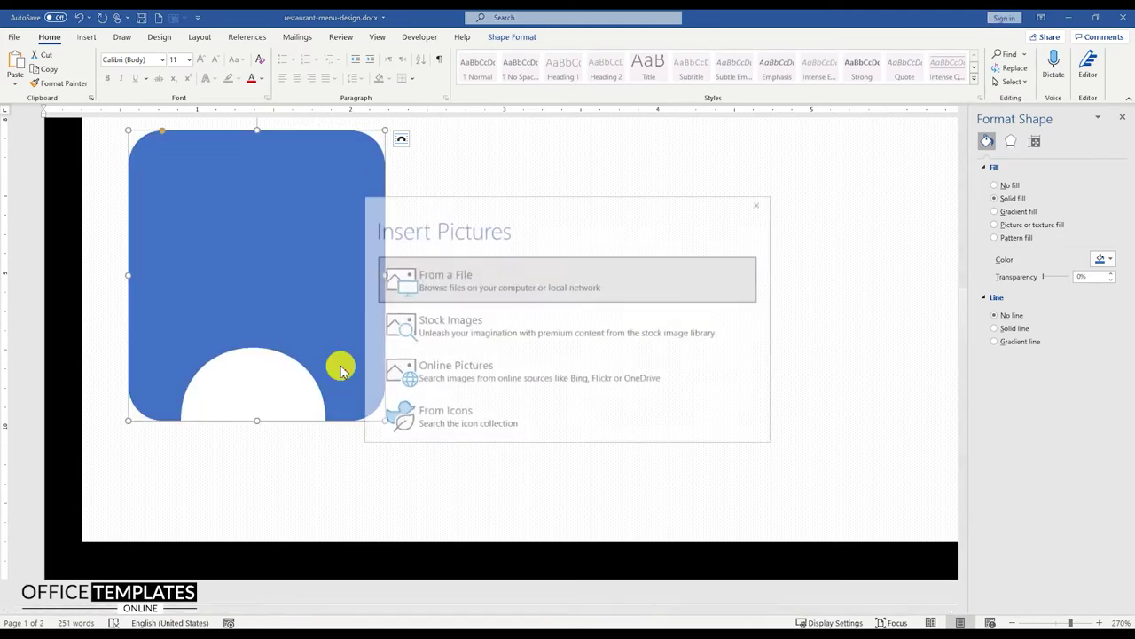
{"action": "left_click", "coordinate": [452, 282]}
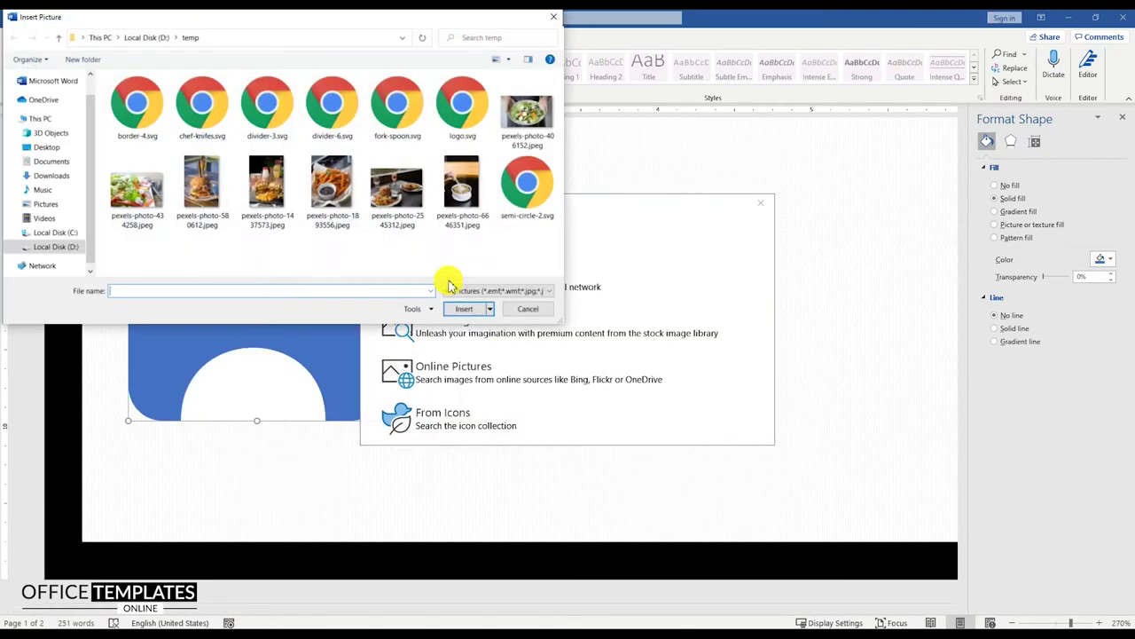
{"action": "double_click", "coordinate": [332, 182]}
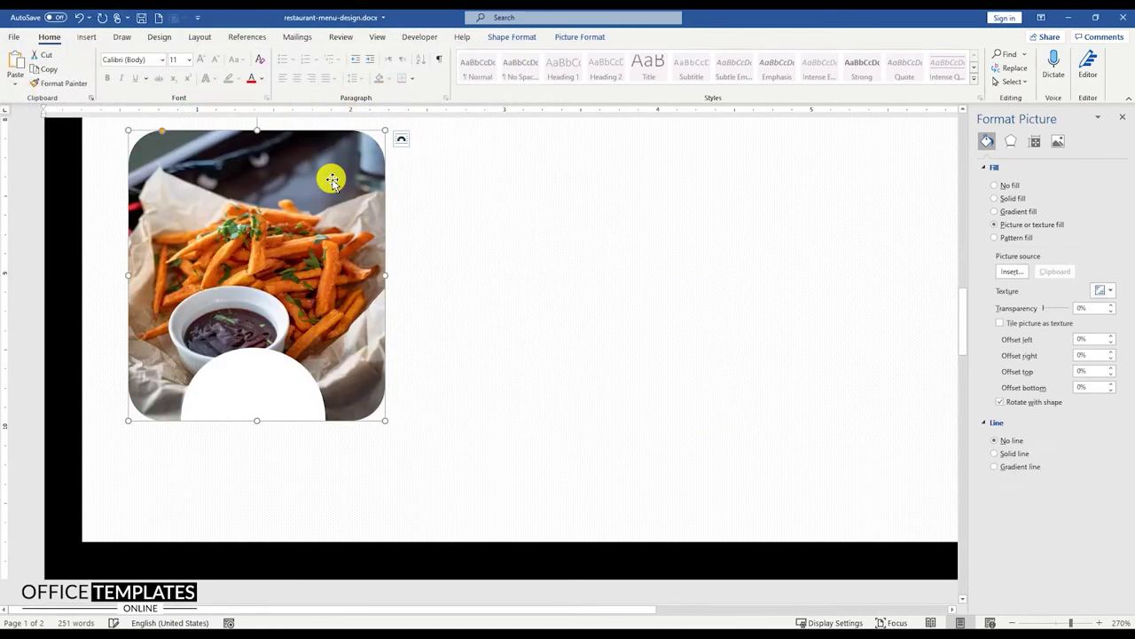
{"action": "left_click", "coordinate": [578, 37]}
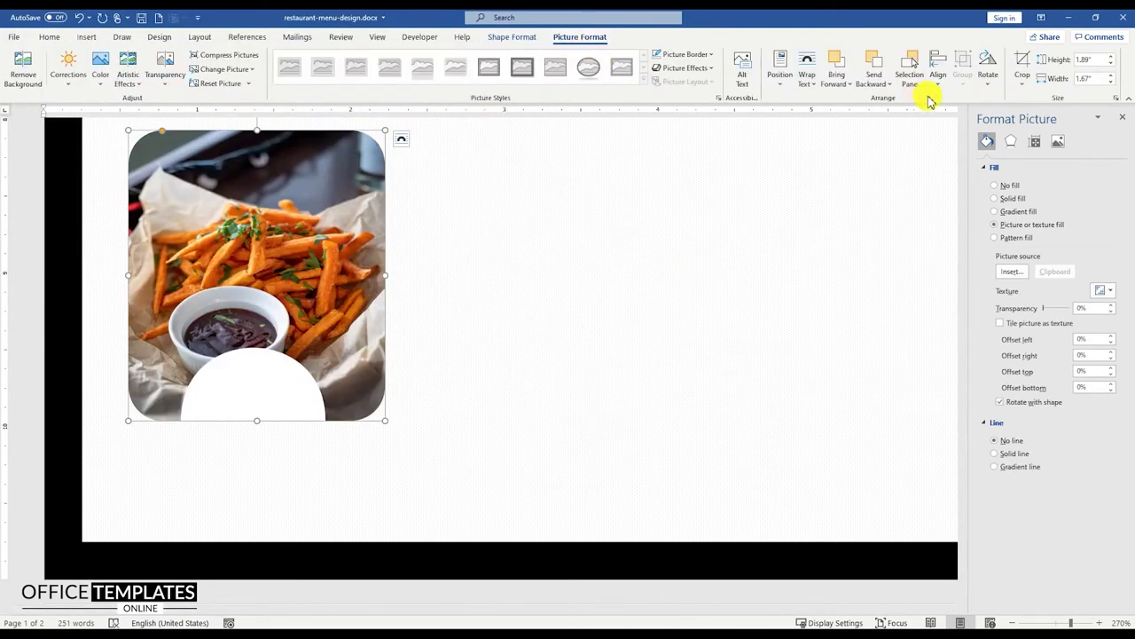
{"action": "left_click", "coordinate": [1022, 83]}
{"action": "left_click", "coordinate": [1033, 151]}
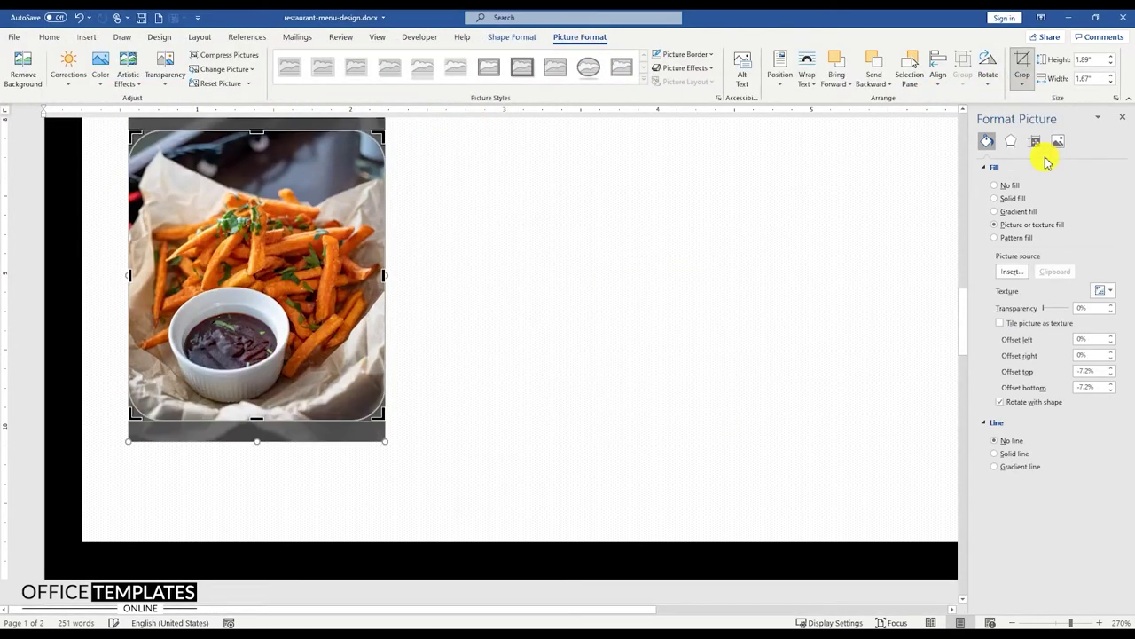
{"action": "left_click", "coordinate": [422, 344]}
{"action": "left_click", "coordinate": [248, 403]}
{"action": "left_click", "coordinate": [242, 387]}
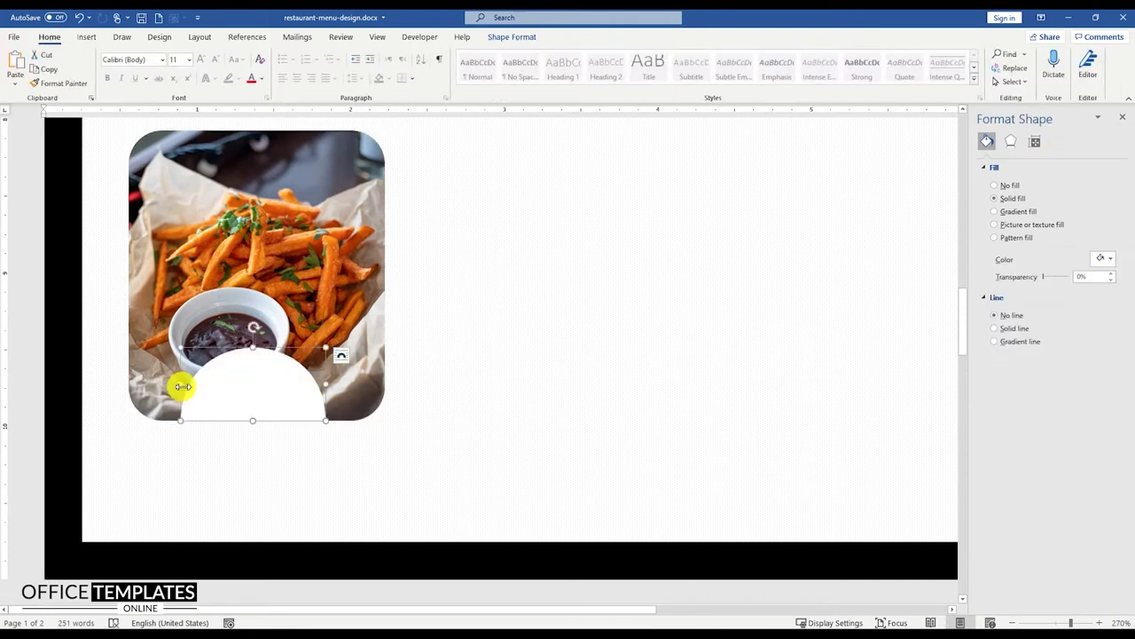
- Widen the white semicircle on both sides and centre it horizontally on the fries photo
{"action": "left_click_drag", "start_coordinate": [181, 385], "coordinate": [177, 384]}
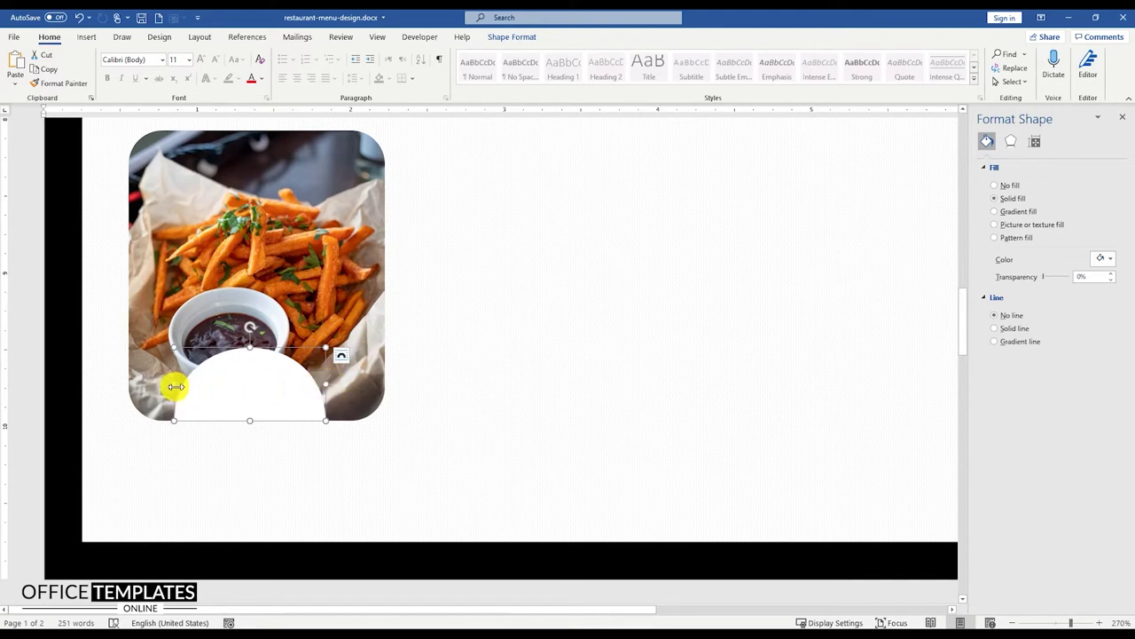
{"action": "left_click_drag", "start_coordinate": [326, 384], "coordinate": [334, 384]}
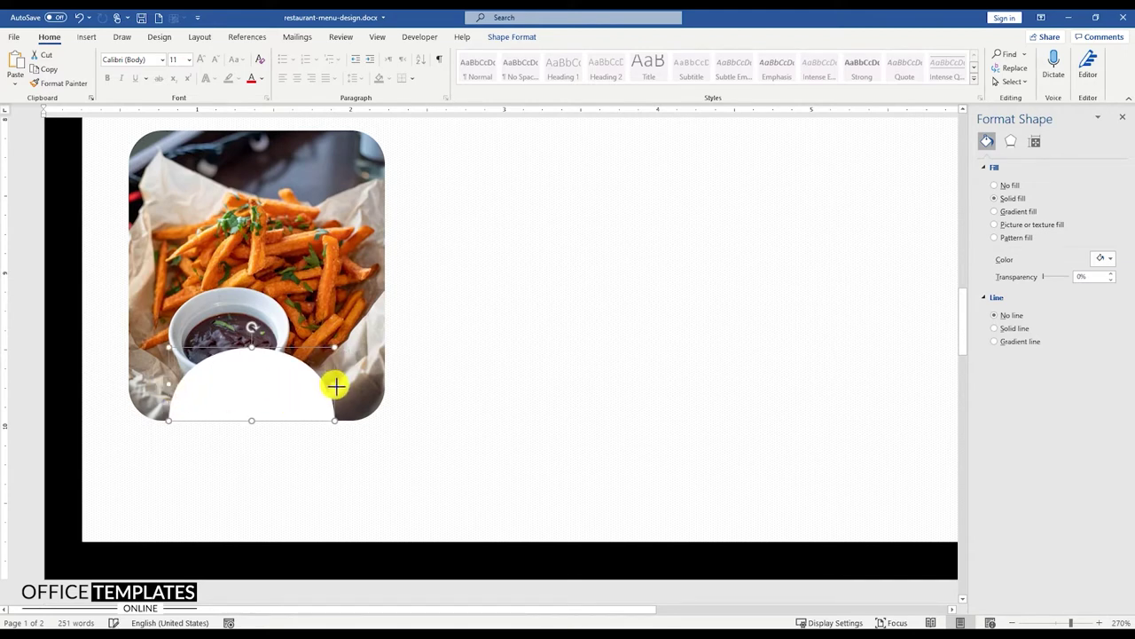
{"action": "left_click", "coordinate": [348, 329], "text": "shift"}
{"action": "left_click", "coordinate": [580, 37]}
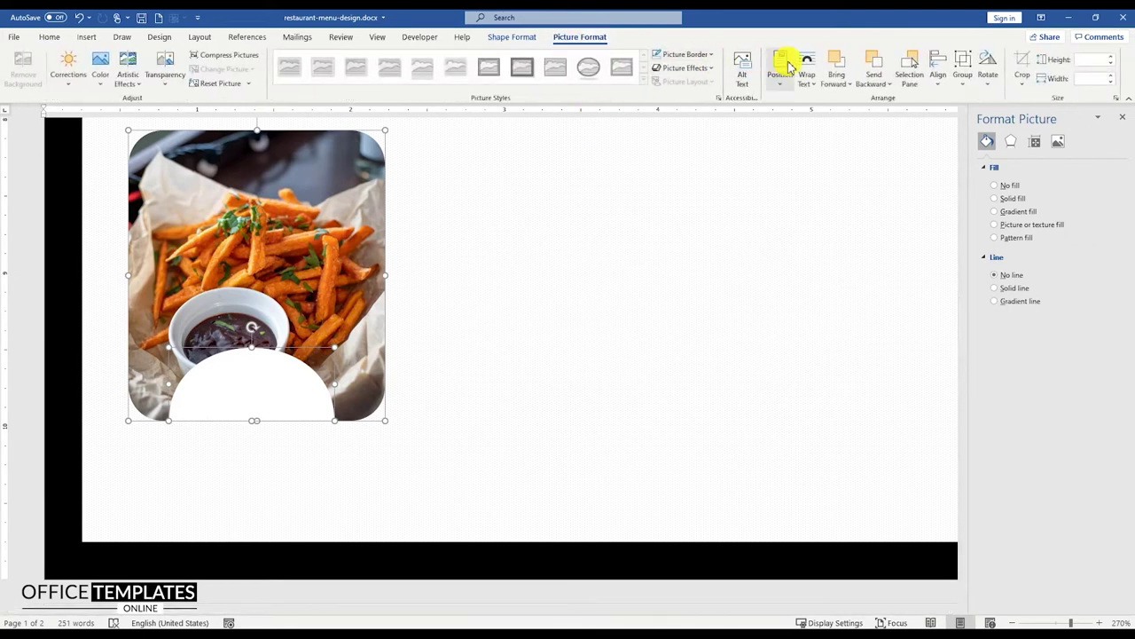
{"action": "left_click", "coordinate": [941, 84]}
{"action": "left_click", "coordinate": [958, 115]}
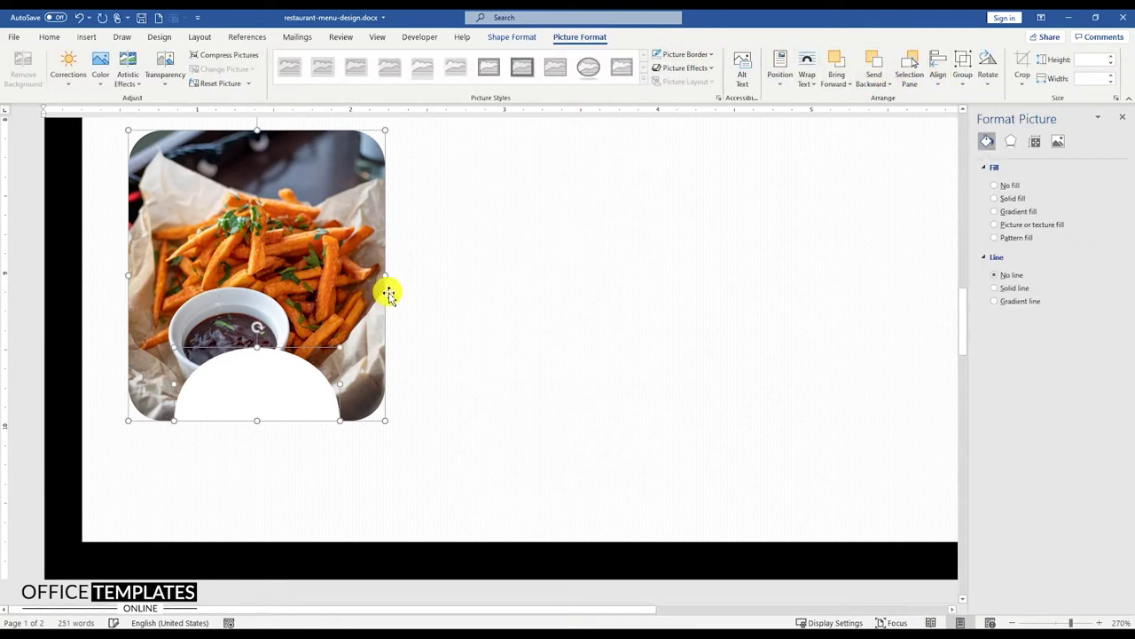
- Add the price text $12.50 inside the white semicircle
{"action": "left_click", "coordinate": [414, 370]}
{"action": "left_click", "coordinate": [259, 386]}
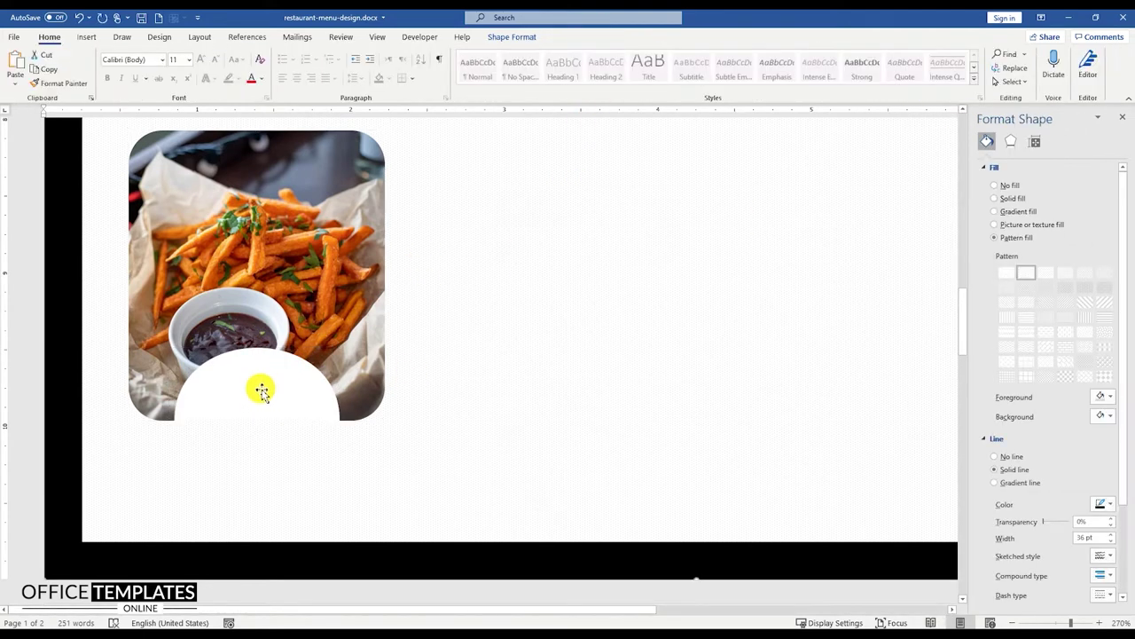
{"action": "right_click", "coordinate": [260, 385]}
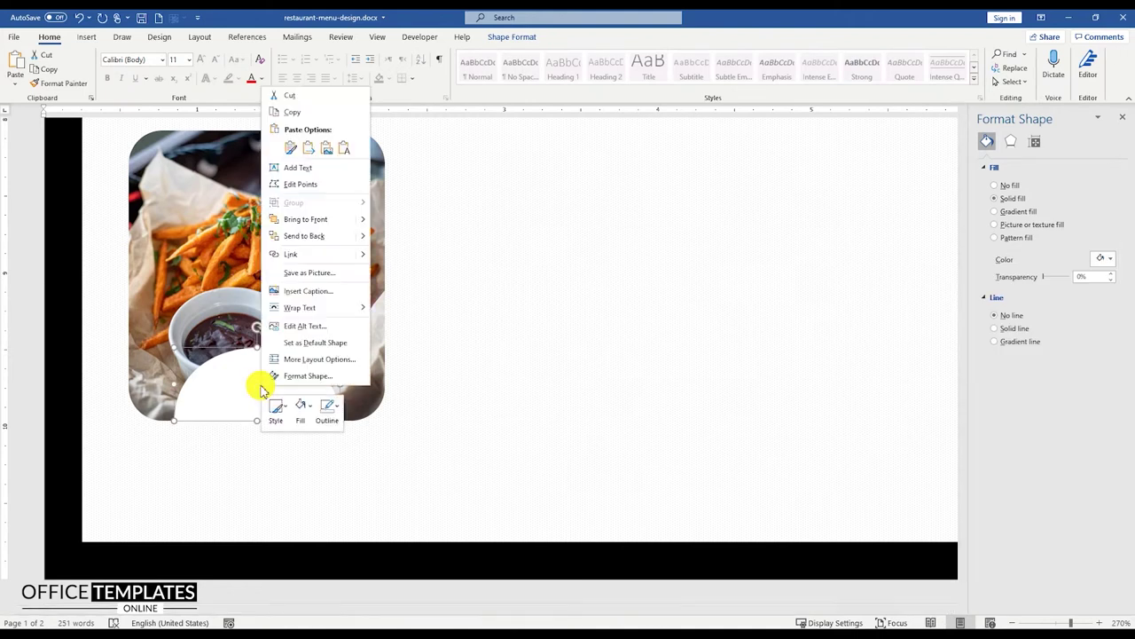
{"action": "left_click", "coordinate": [306, 173]}
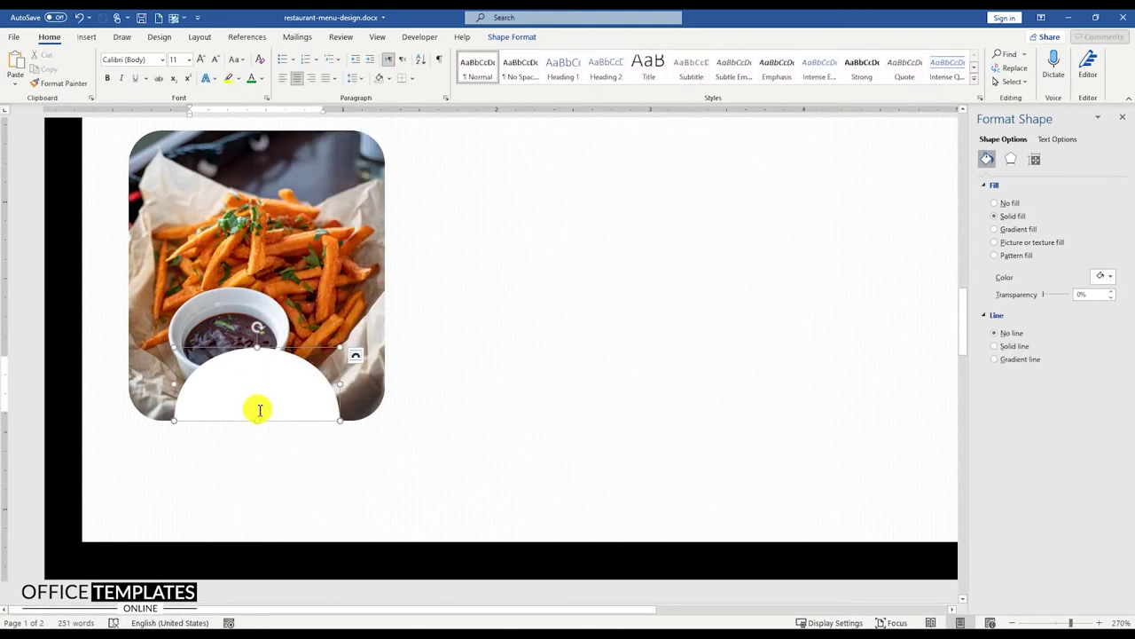
{"action": "type", "text": "$12.50"}
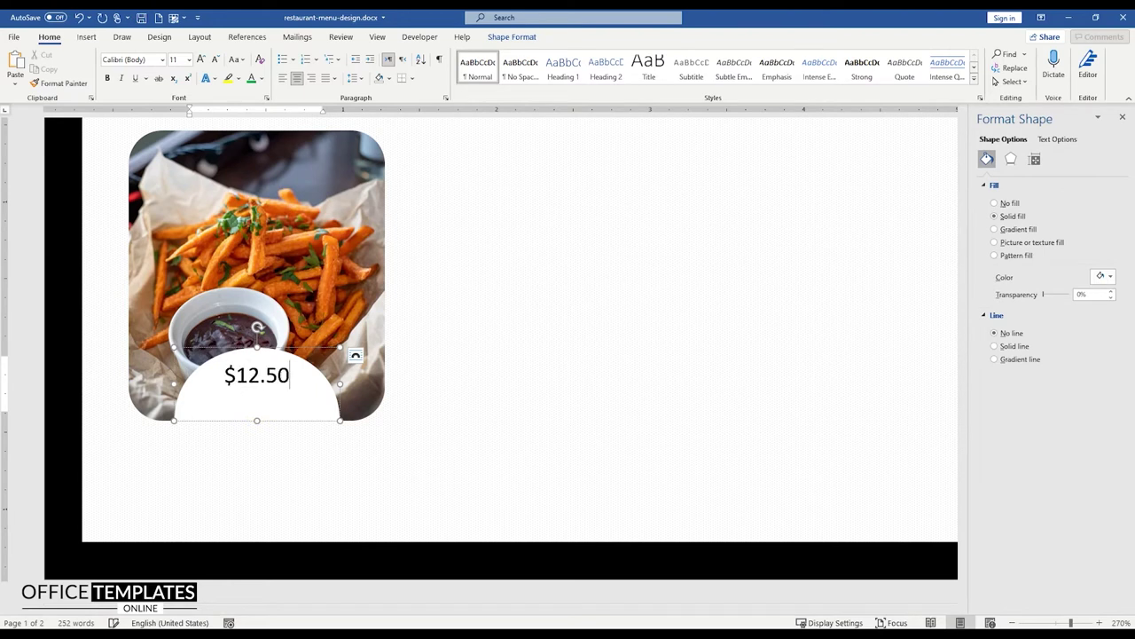
- Make the $12.50 price bold at font size 14
{"action": "triple_click", "coordinate": [256, 408]}
{"action": "key", "text": "ctrl+b"}
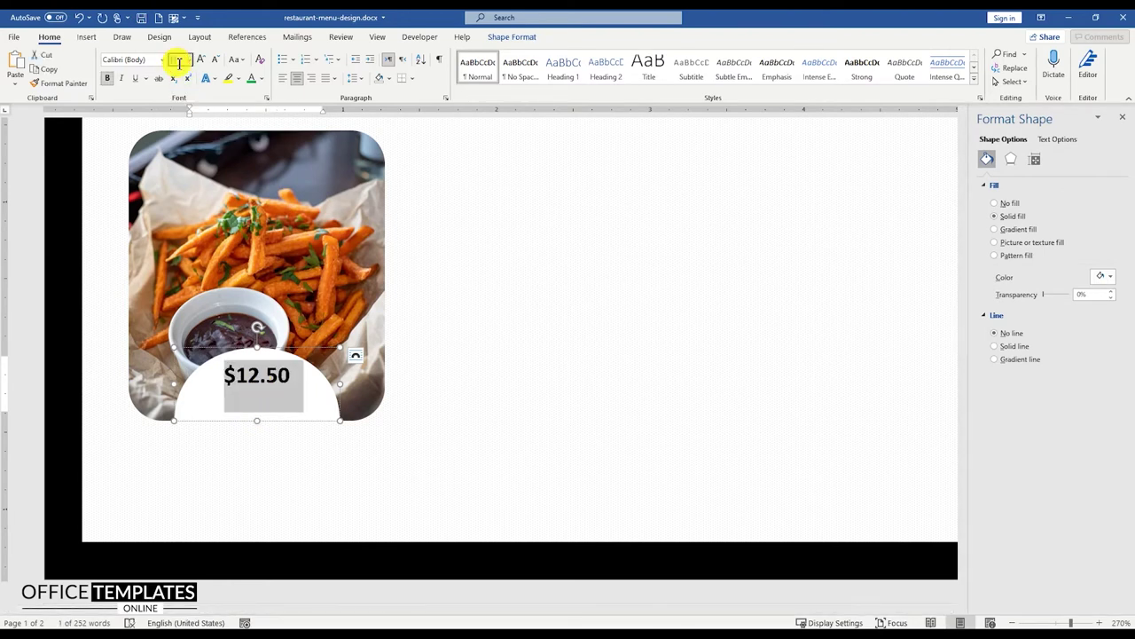
{"action": "type", "text": "4"}
{"action": "key", "text": "Return"}
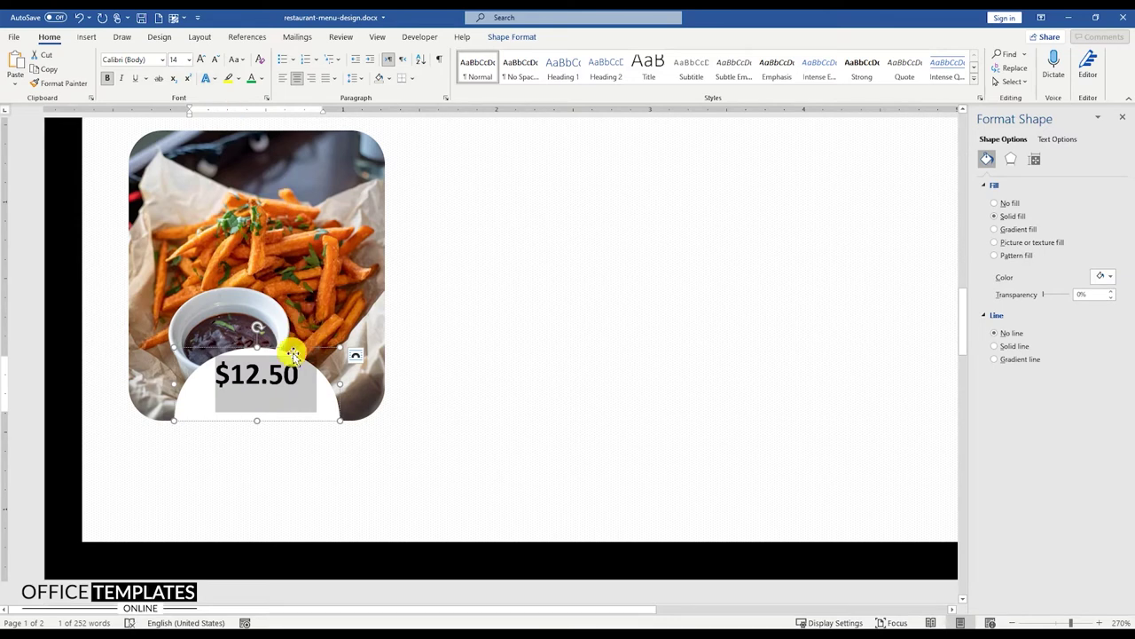
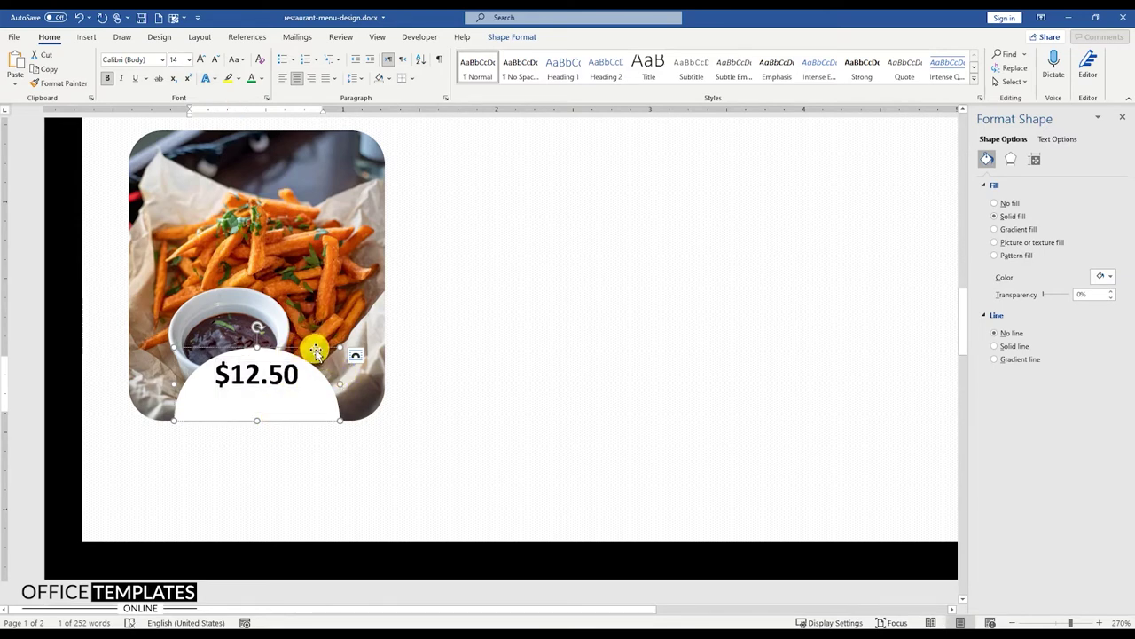
- Increase the price shape's top text margin to push $12.50 lower in the half-circle
{"action": "right_click", "coordinate": [317, 349]}
{"action": "key", "text": "Escape"}
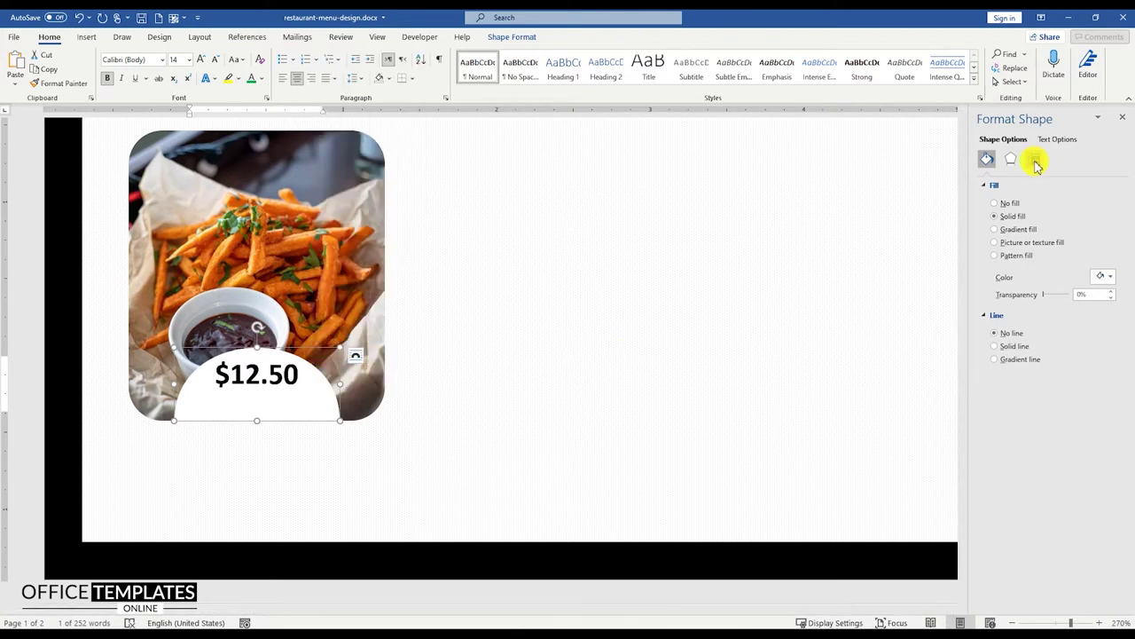
{"action": "left_click", "coordinate": [1034, 159]}
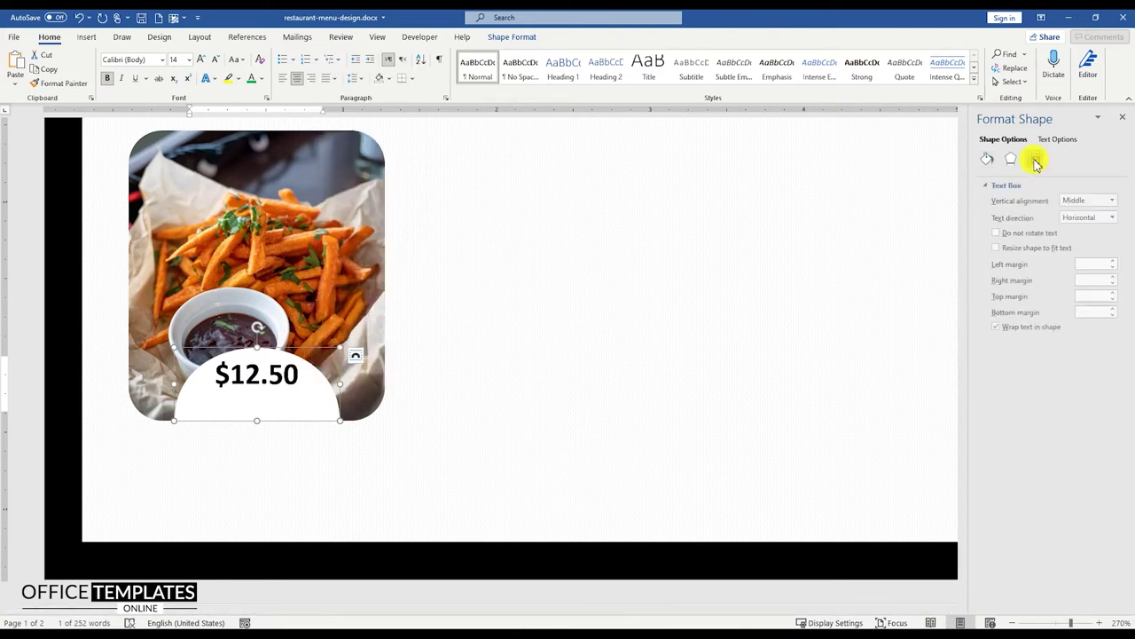
{"action": "left_click", "coordinate": [1110, 294]}
{"action": "left_click", "coordinate": [1110, 293]}
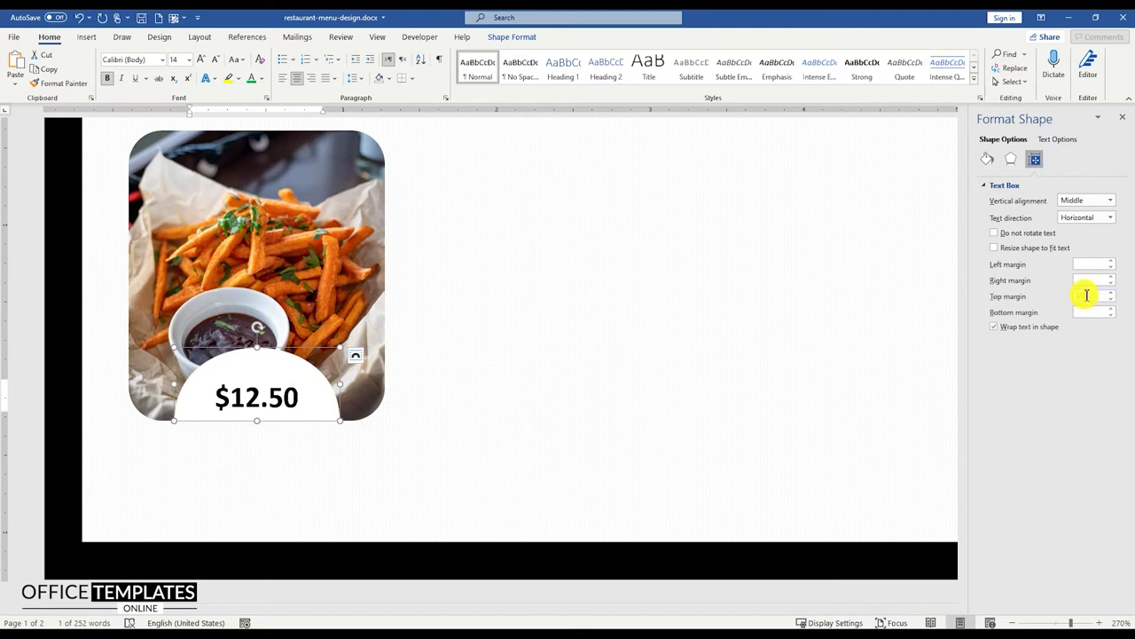
{"action": "type", "text": "0.15"}
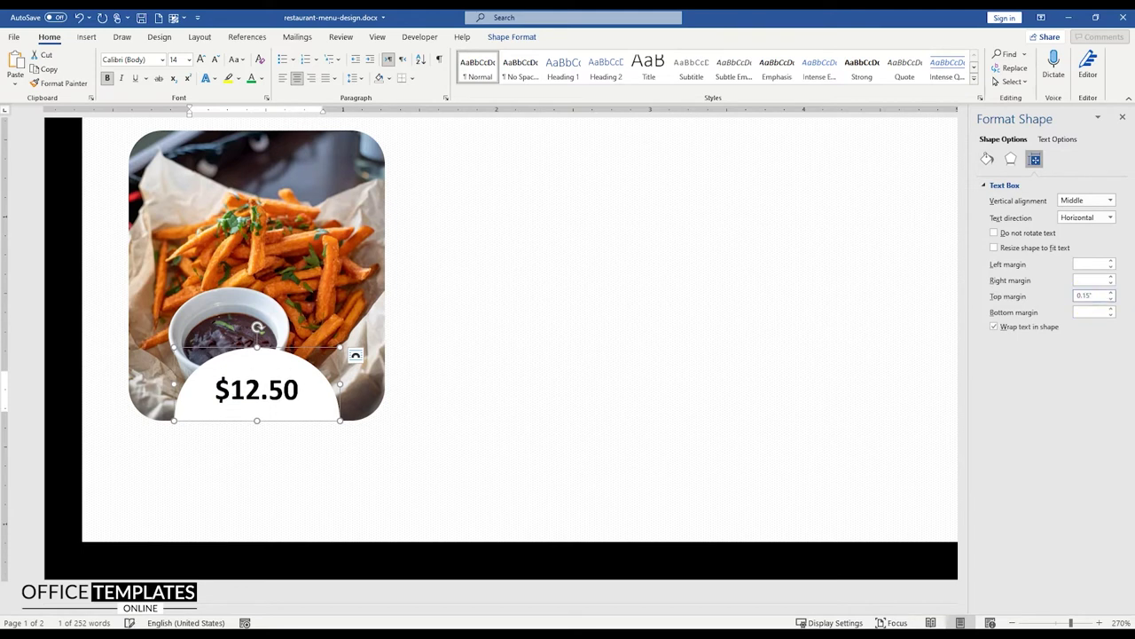
{"action": "type", "text": "8"}
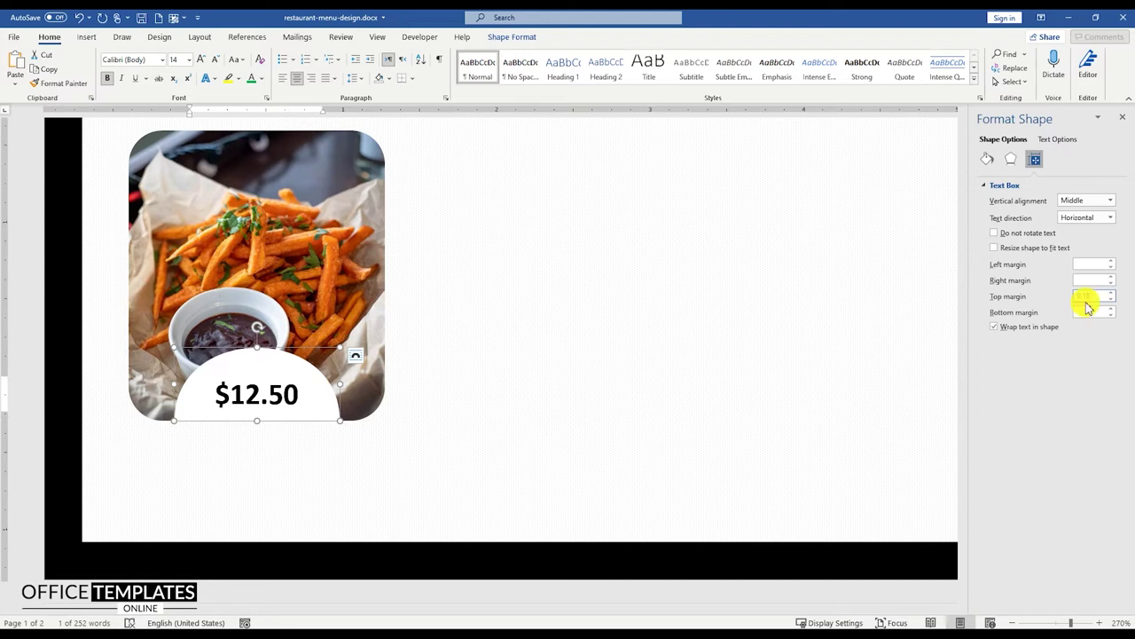
{"action": "type", "text": "0.20"}
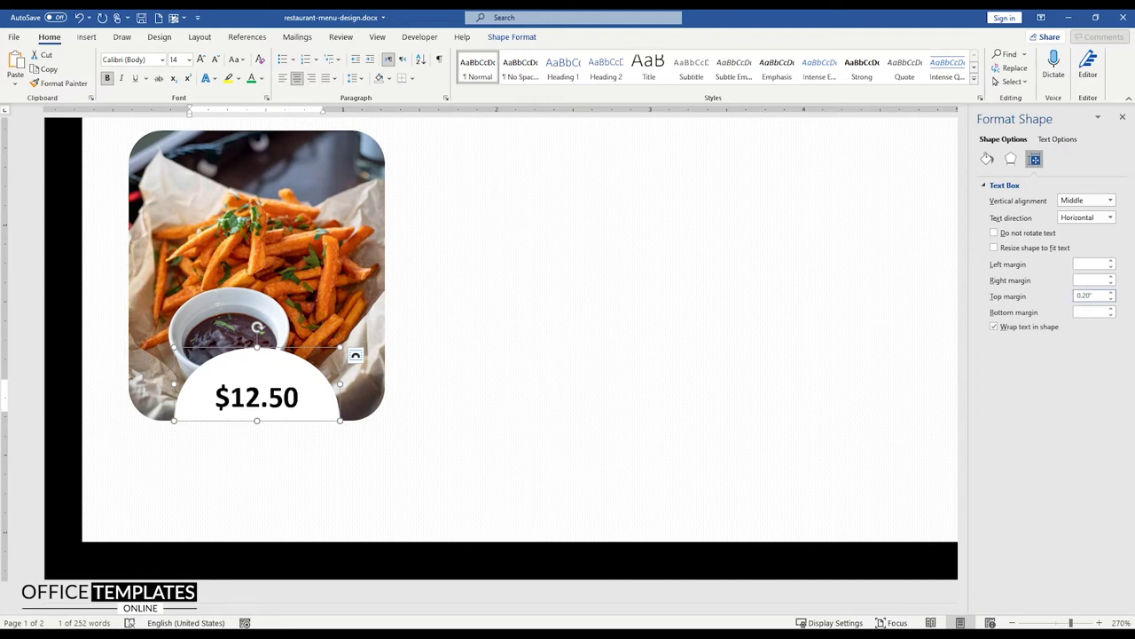
- Enlarge the $12.50 price to 18 pt and set the top margin to 0.15"
{"action": "triple_click", "coordinate": [249, 397]}
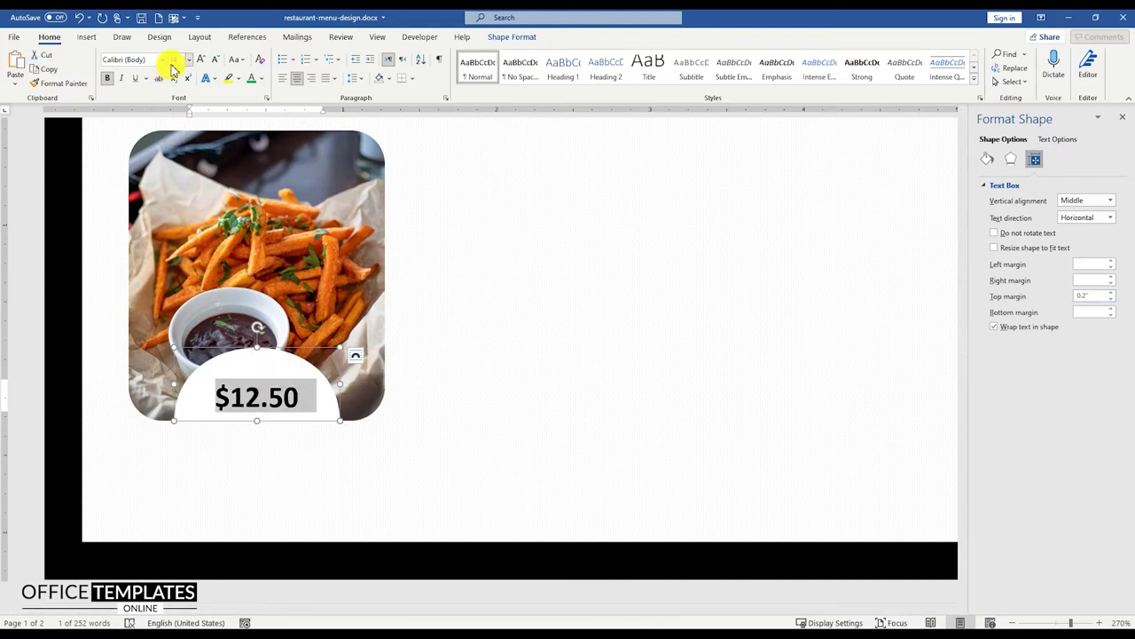
{"action": "left_click", "coordinate": [179, 59]}
{"action": "type", "text": "16"}
{"action": "key", "text": "Return"}
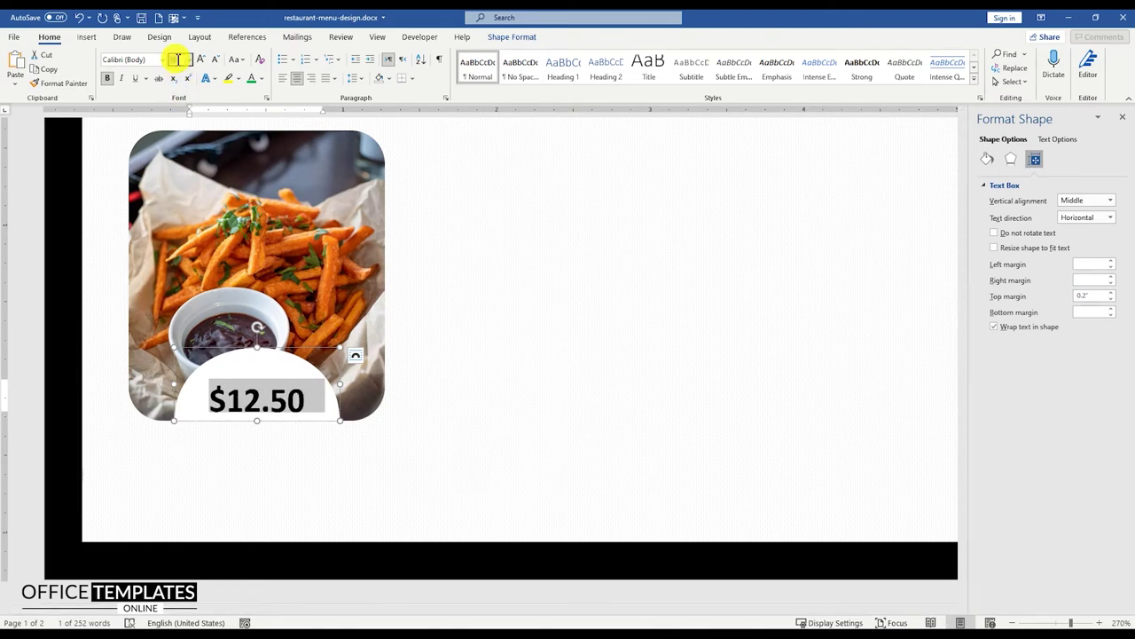
{"action": "key", "text": "Return"}
{"action": "double_click", "coordinate": [1093, 295]}
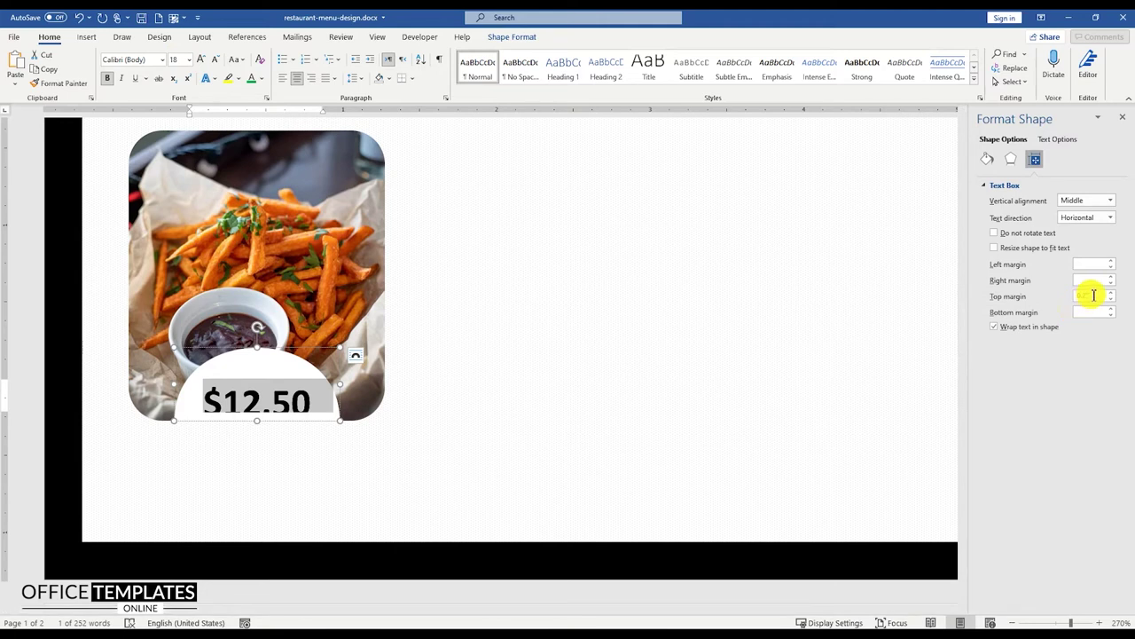
{"action": "left_click", "coordinate": [1111, 300]}
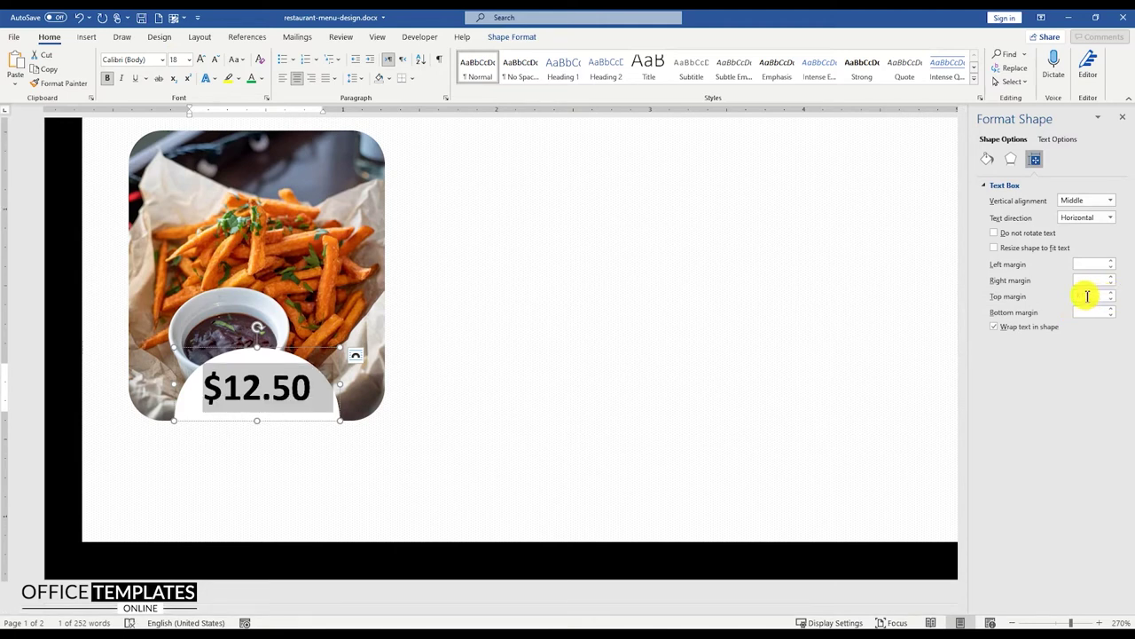
{"action": "type", "text": "0.15"}
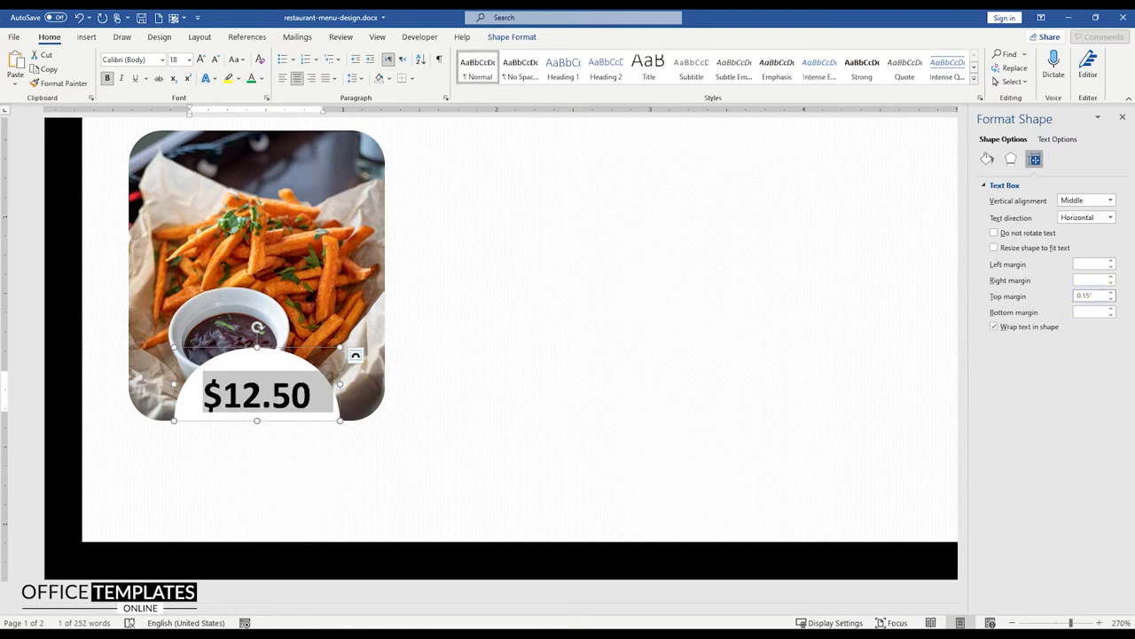
{"action": "left_click", "coordinate": [489, 369]}
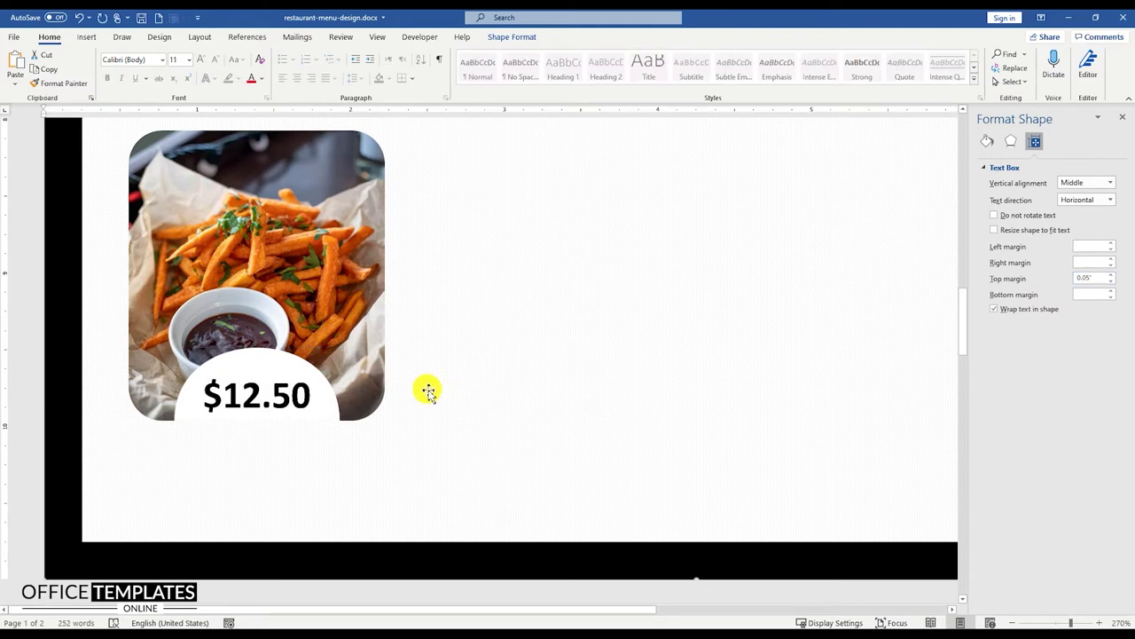
- Draw a text box below the fries photo and paste the placeholder dish text
{"action": "left_click", "coordinate": [87, 38]}
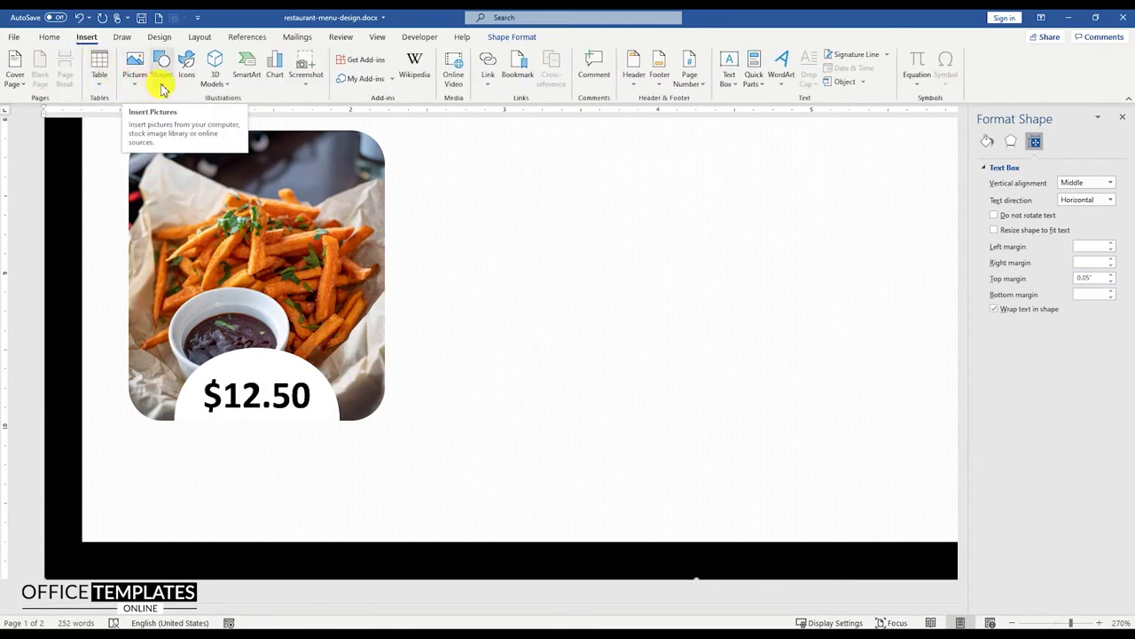
{"action": "left_click", "coordinate": [160, 75]}
{"action": "left_click", "coordinate": [158, 229]}
{"action": "left_click_drag", "start_coordinate": [131, 439], "coordinate": [380, 529]}
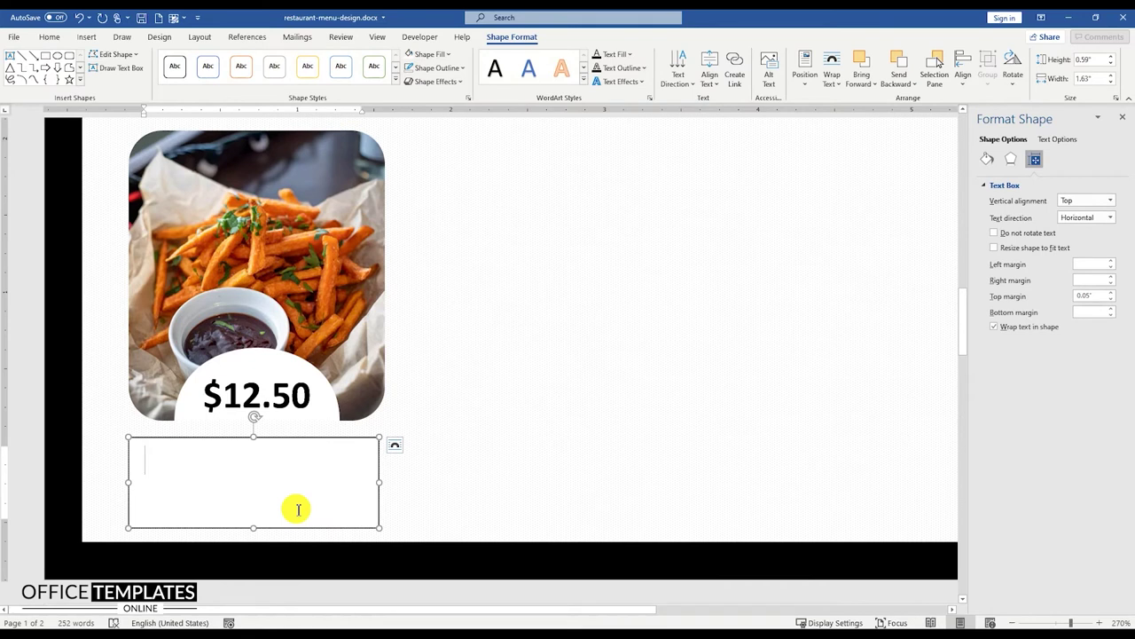
{"action": "type", "text": "Lorem Ipsum Dish"}
{"action": "key", "text": "ctrl+v"}
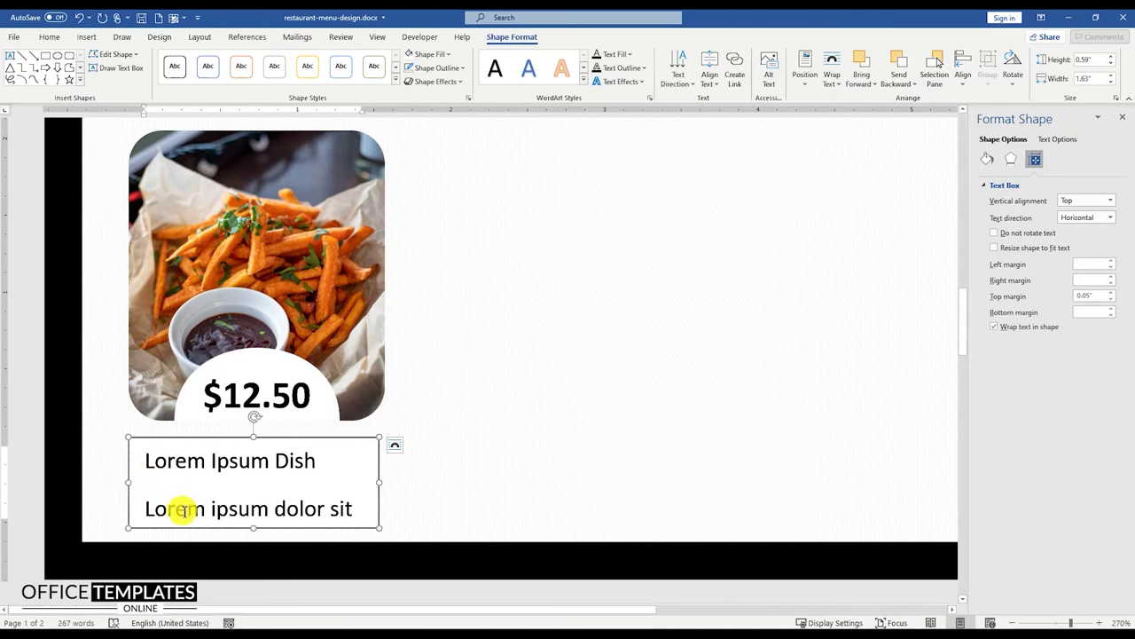
- Remove paragraph spacing after the dish text and shrink the description to 7 pt
{"action": "key", "text": "ctrl+a"}
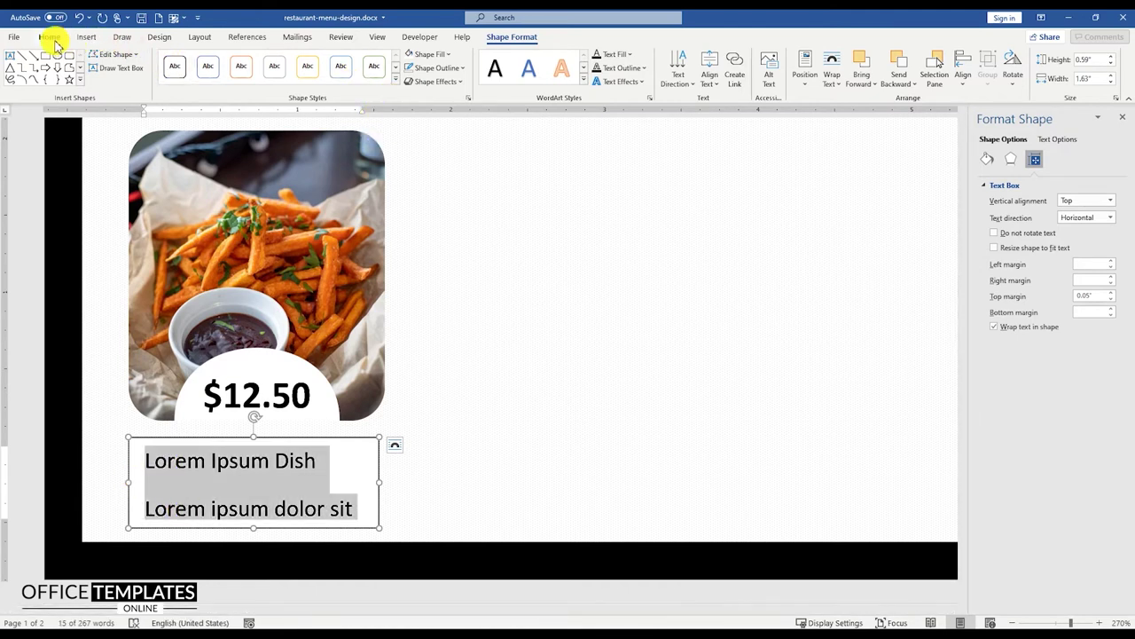
{"action": "left_click", "coordinate": [49, 37]}
{"action": "left_click", "coordinate": [359, 78]}
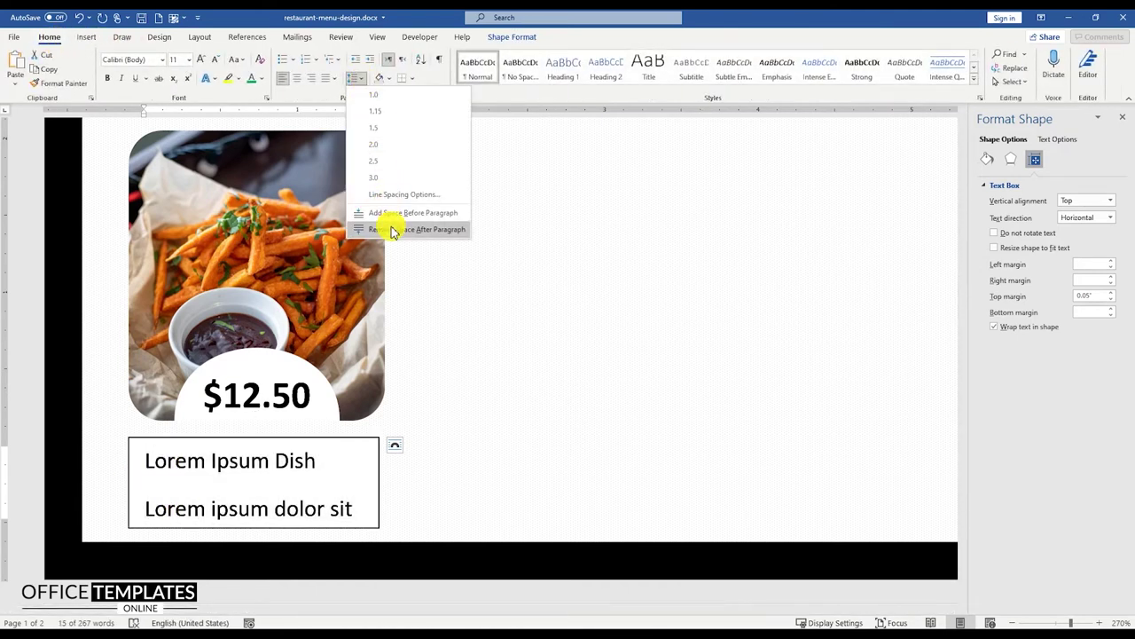
{"action": "left_click", "coordinate": [392, 233]}
{"action": "left_click", "coordinate": [214, 493]}
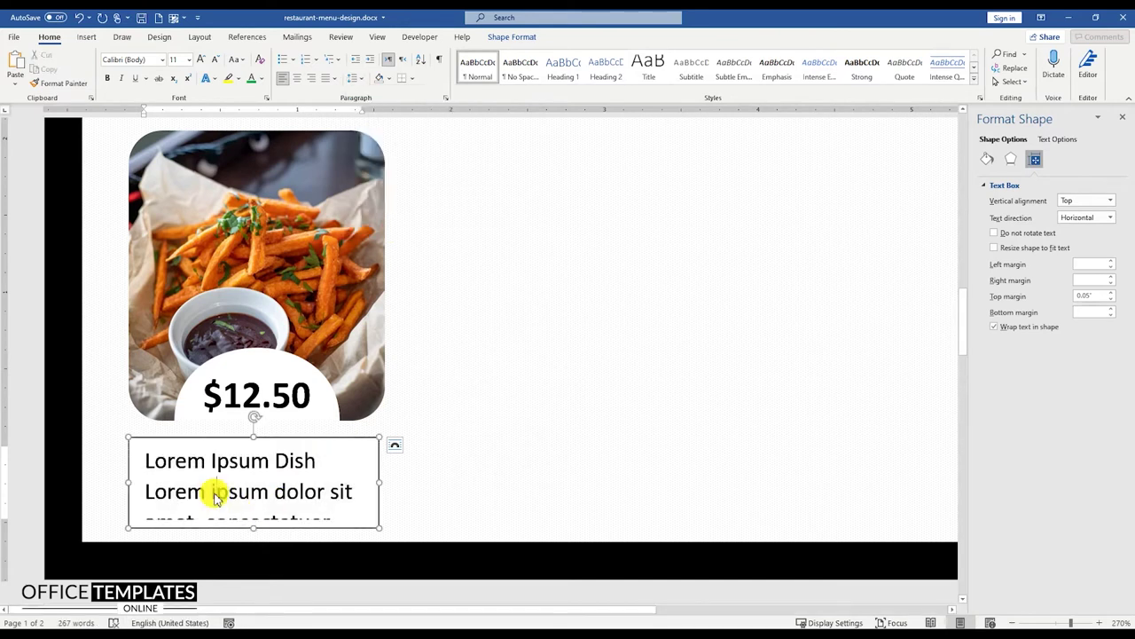
{"action": "triple_click", "coordinate": [214, 495]}
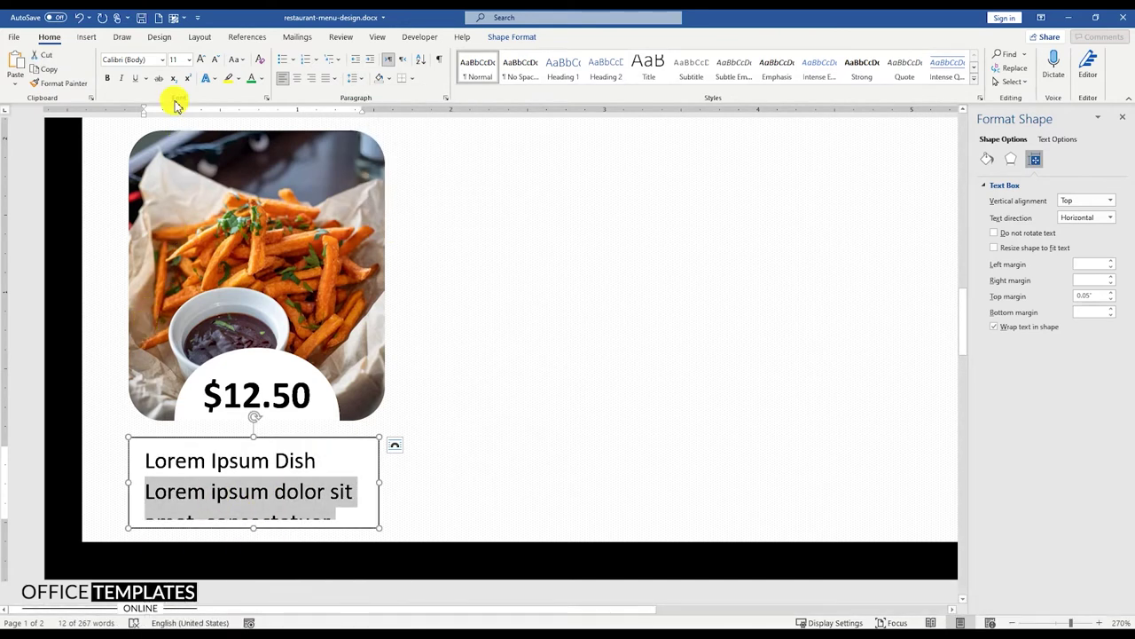
{"action": "type", "text": "7"}
{"action": "key", "text": "Return"}
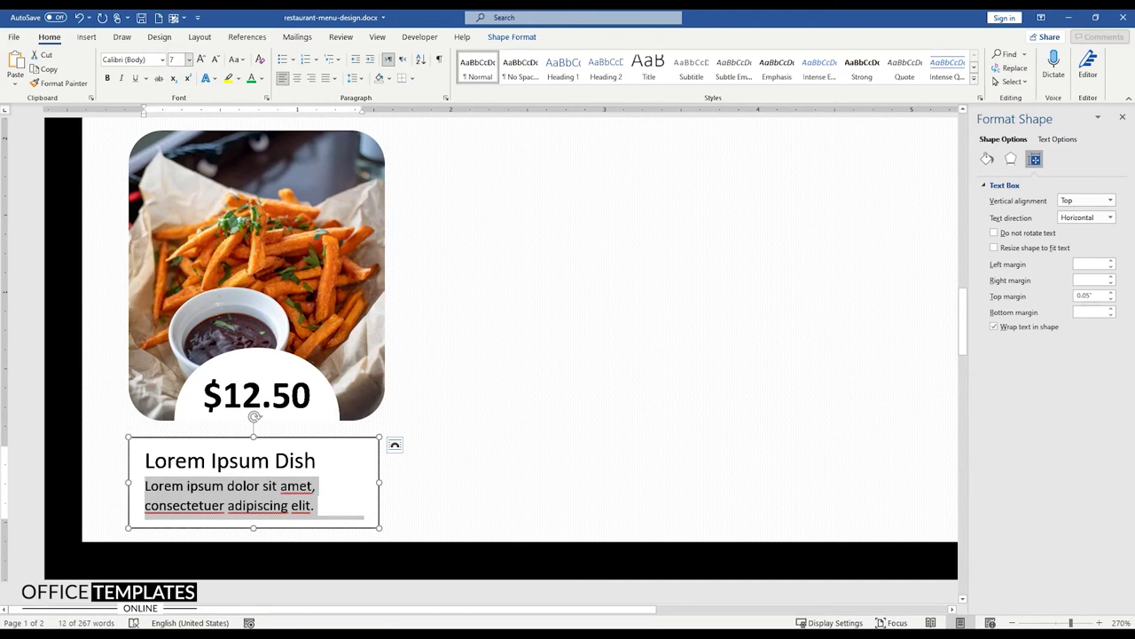
- Centre the dish text and set all four inner text box margins to 0
{"action": "left_click", "coordinate": [261, 458]}
{"action": "key", "text": "ctrl+a"}
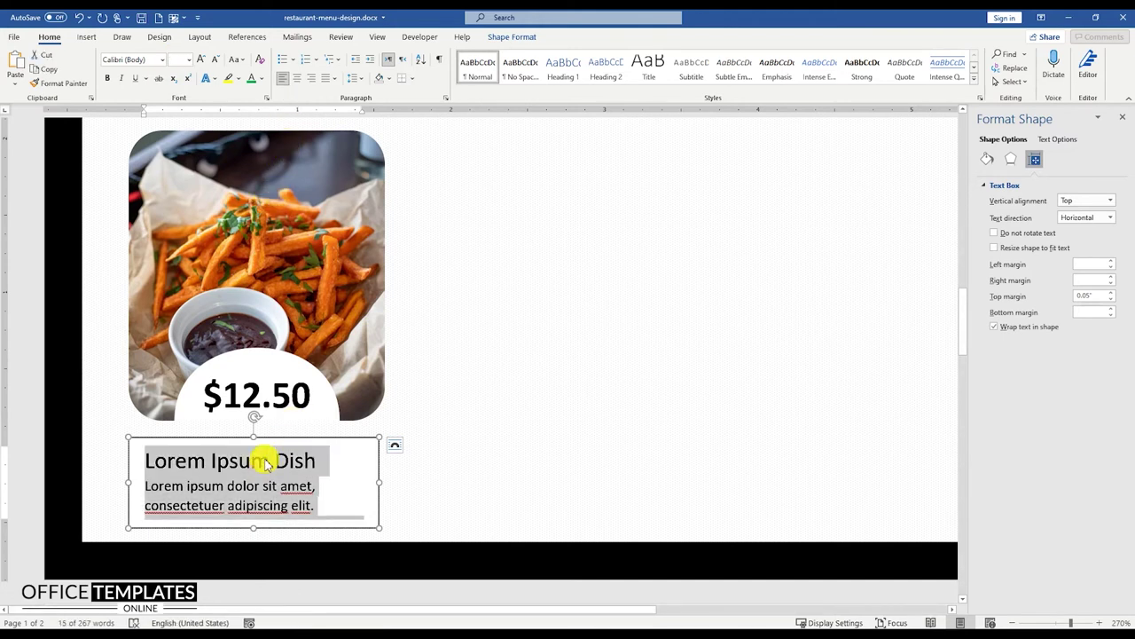
{"action": "left_click", "coordinate": [298, 79]}
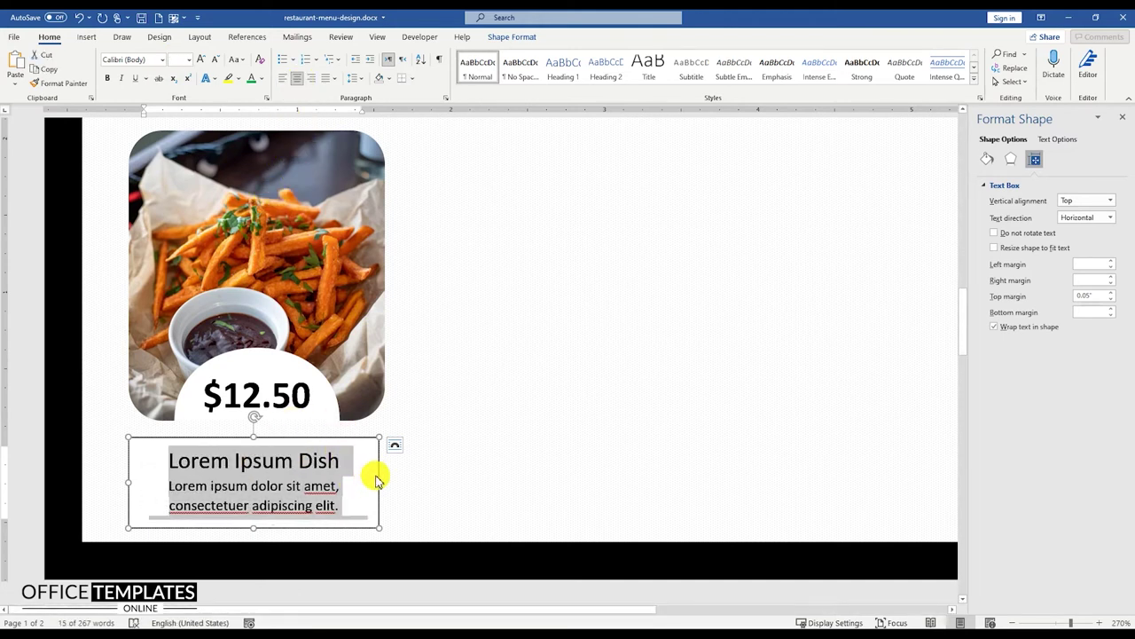
{"action": "left_click", "coordinate": [319, 439]}
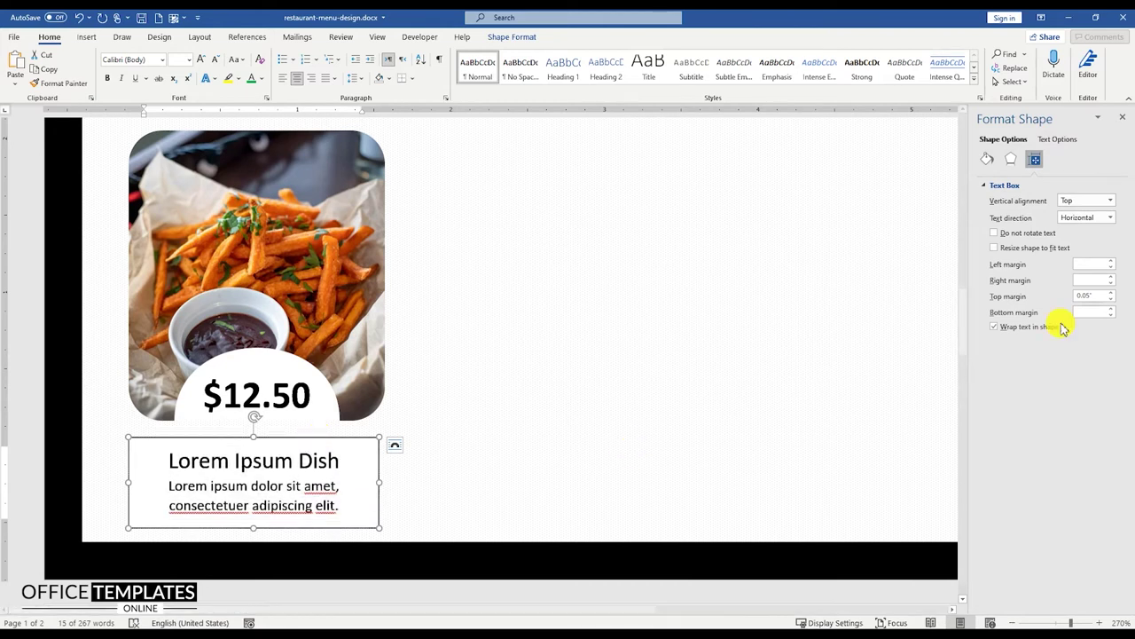
{"action": "left_click", "coordinate": [1111, 266]}
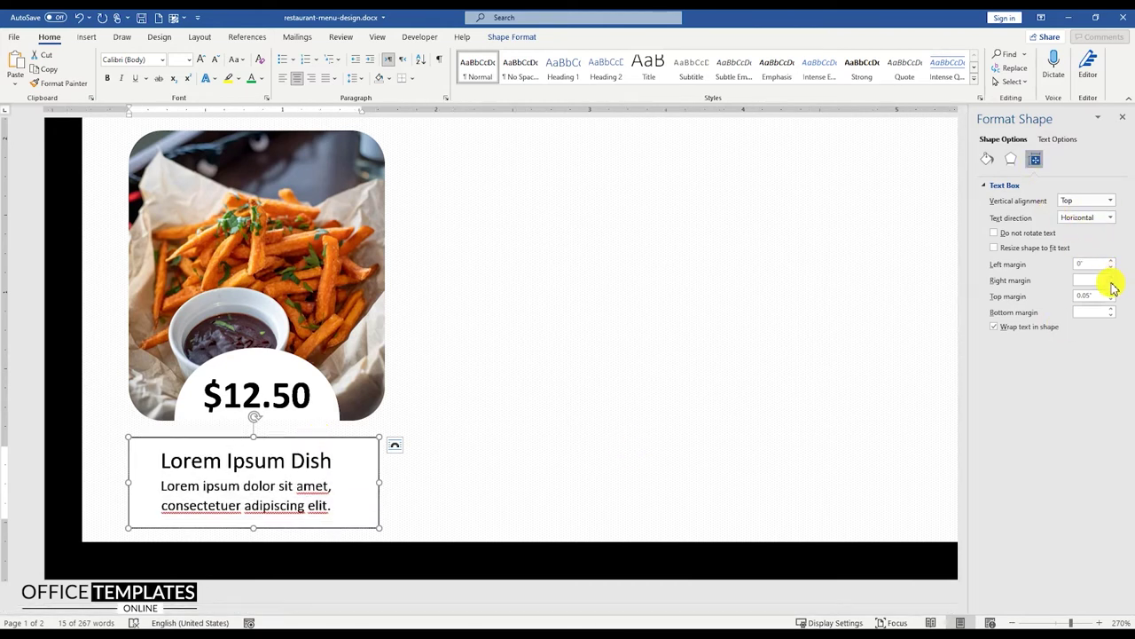
{"action": "left_click", "coordinate": [1111, 283]}
{"action": "left_click", "coordinate": [1110, 299]}
{"action": "left_click", "coordinate": [1110, 315]}
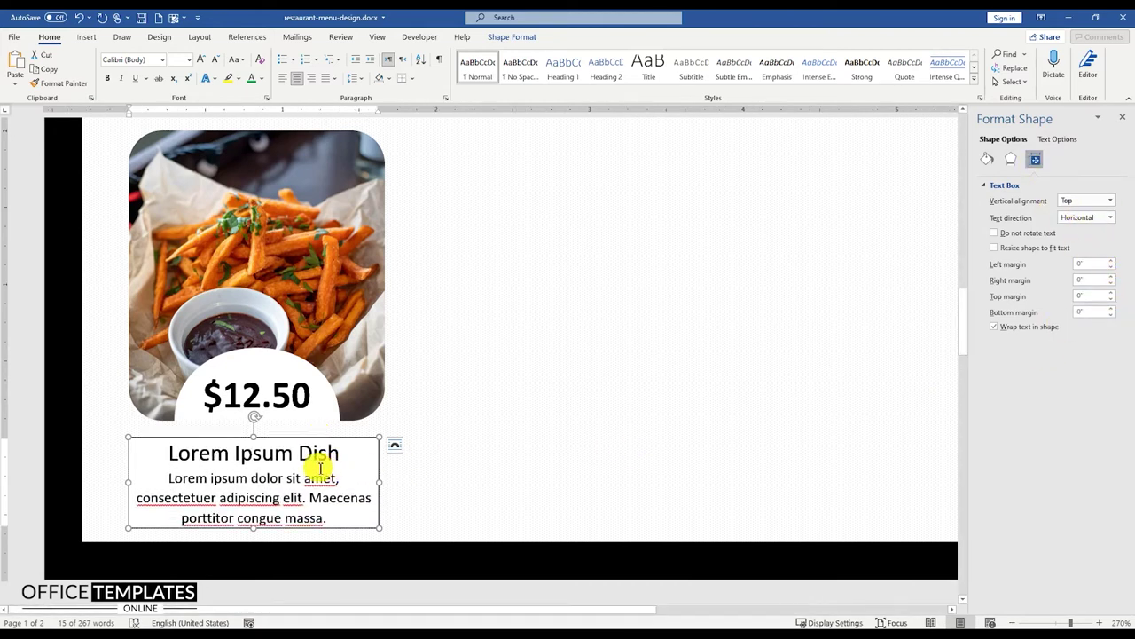
- Enlarge the Lorem Ipsum Dish heading and set it in Adobe Heiti Std R
{"action": "triple_click", "coordinate": [247, 455]}
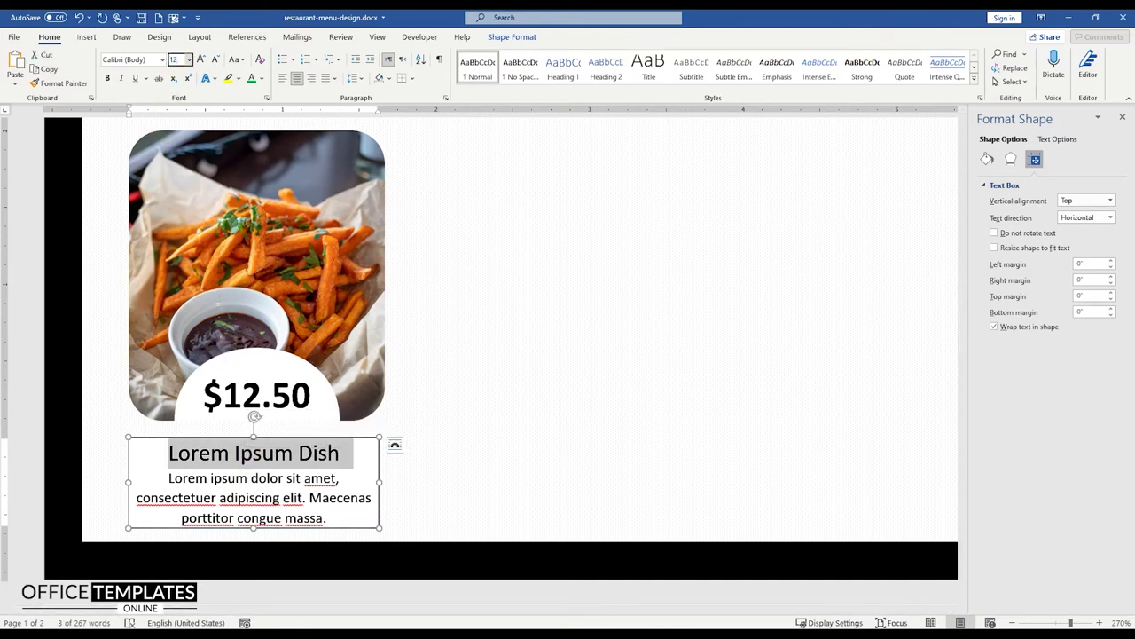
{"action": "key", "text": "Return"}
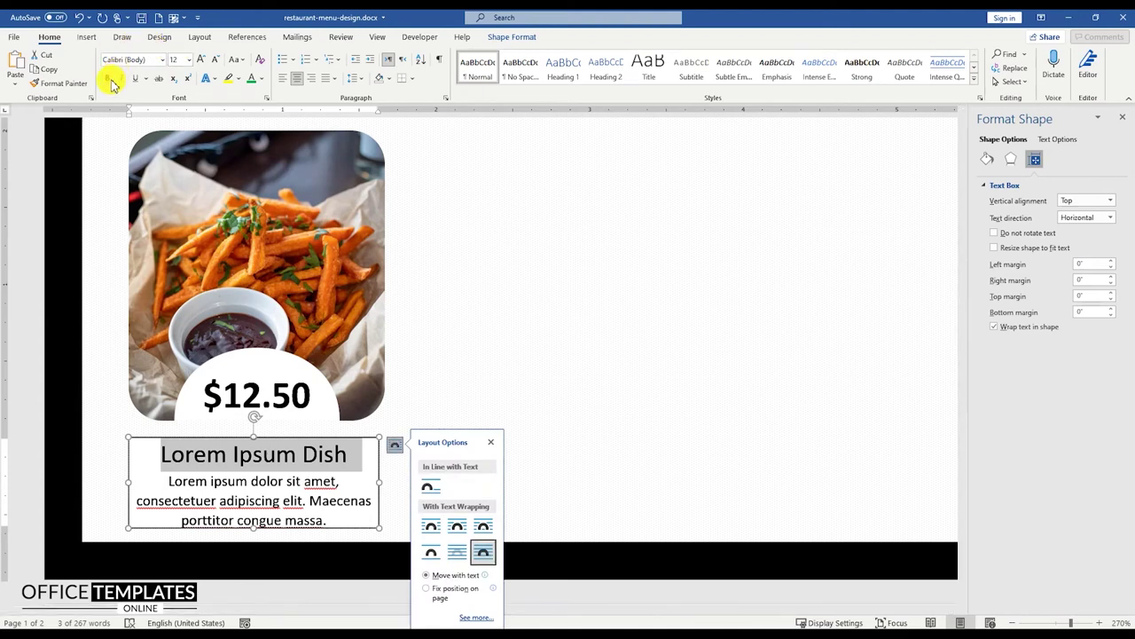
{"action": "left_click", "coordinate": [188, 59]}
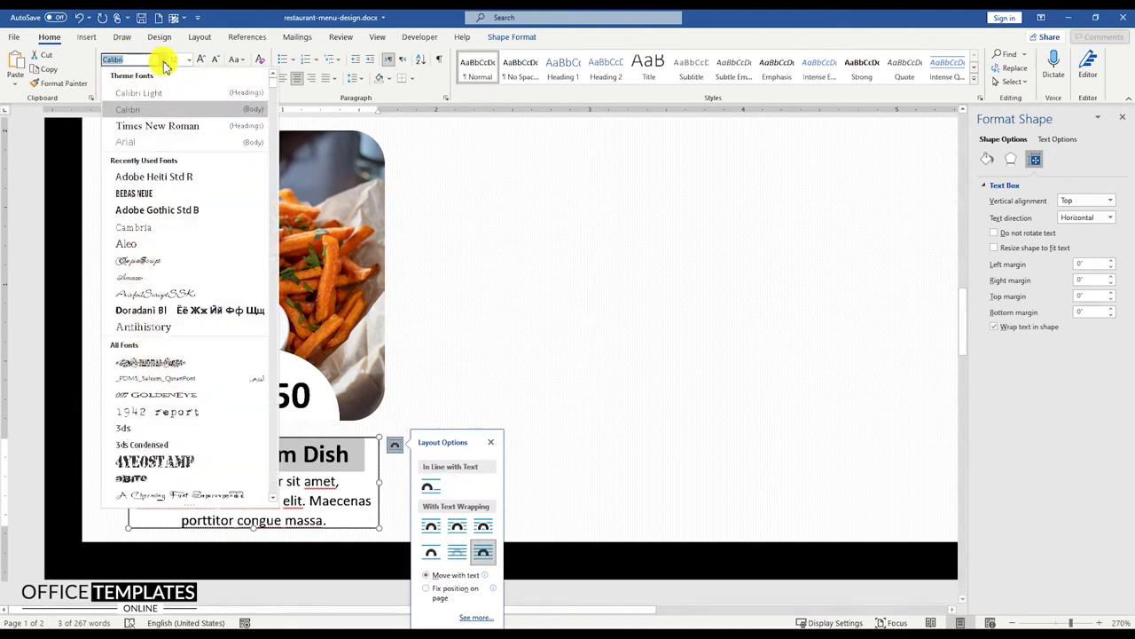
{"action": "left_click", "coordinate": [137, 180]}
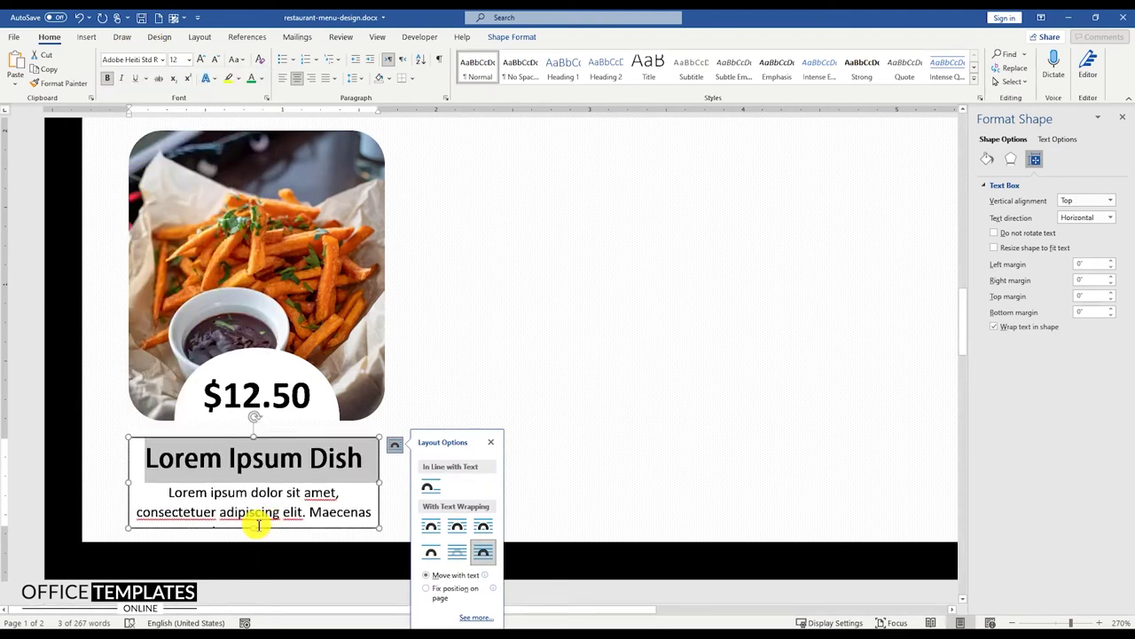
- Lengthen the text box and delete the 'Maecenas porttitor congue massa' sentence
{"action": "left_click_drag", "start_coordinate": [254, 529], "coordinate": [255, 536]}
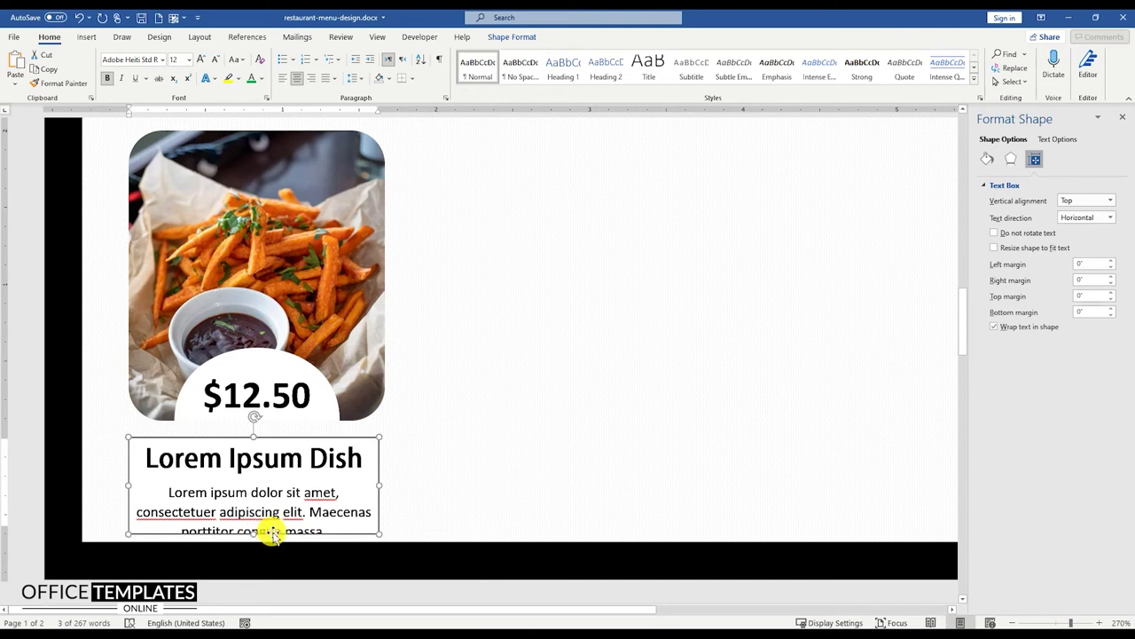
{"action": "left_click", "coordinate": [316, 512], "text": "ctrl"}
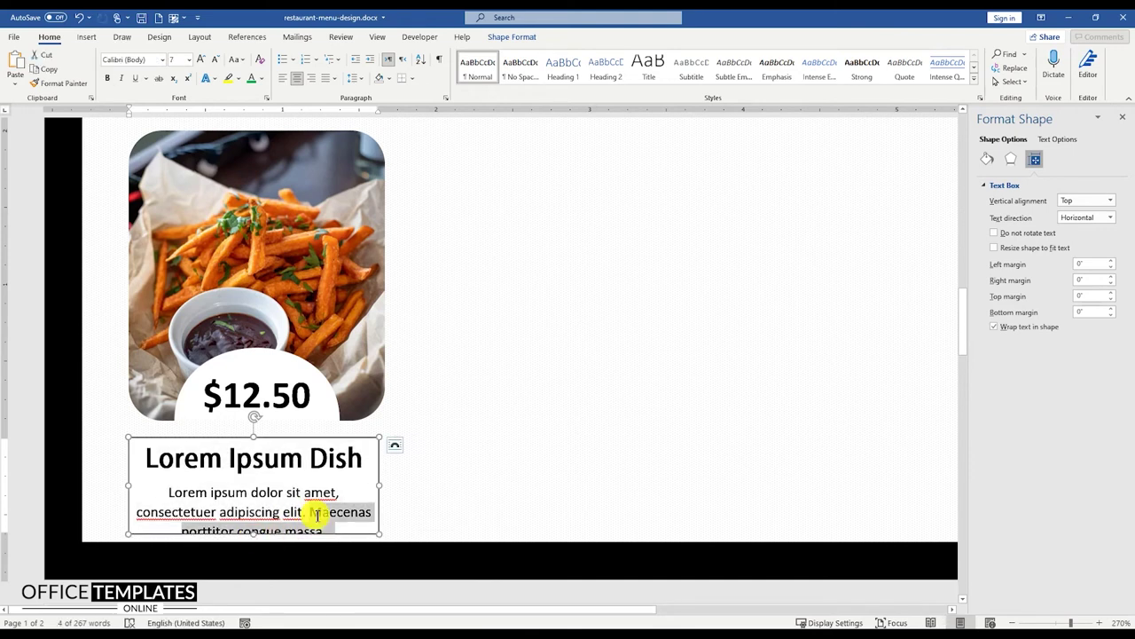
{"action": "key", "text": "Delete"}
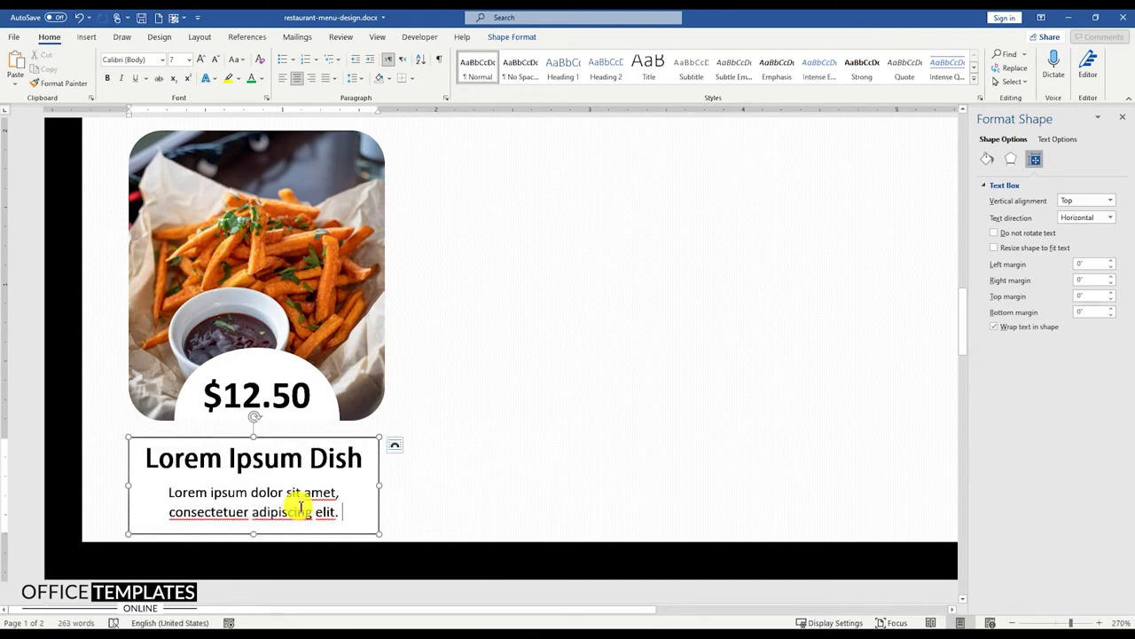
- Set the dish text box's fill and remove its black border with No Outline
{"action": "right_click", "coordinate": [290, 436]}
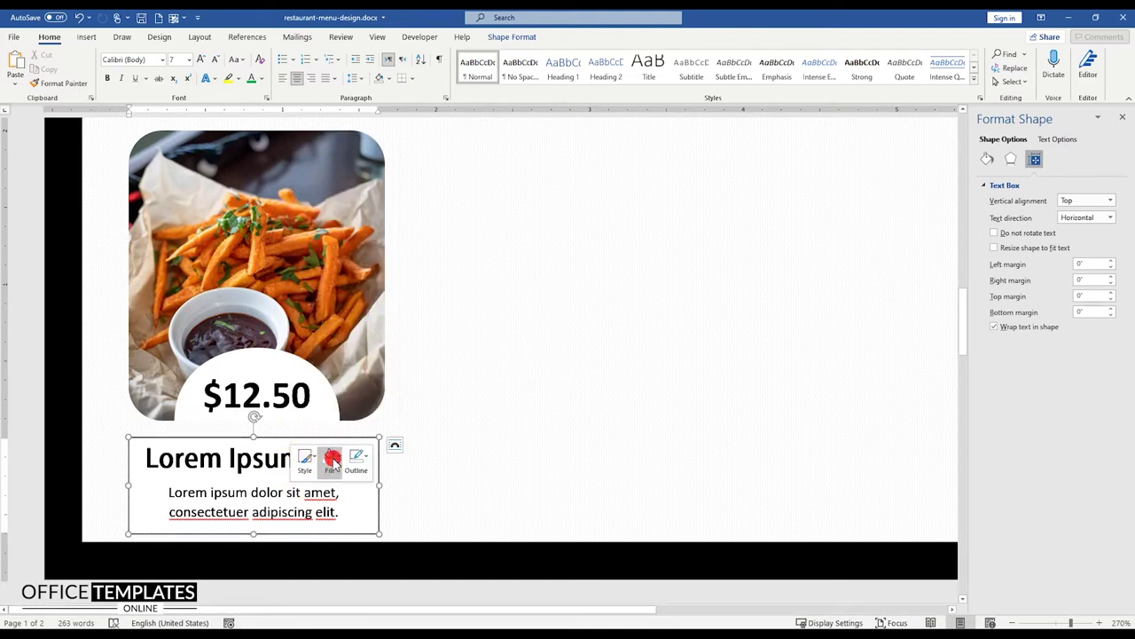
{"action": "left_click", "coordinate": [329, 456]}
{"action": "left_click", "coordinate": [351, 371]}
{"action": "left_click", "coordinate": [358, 456]}
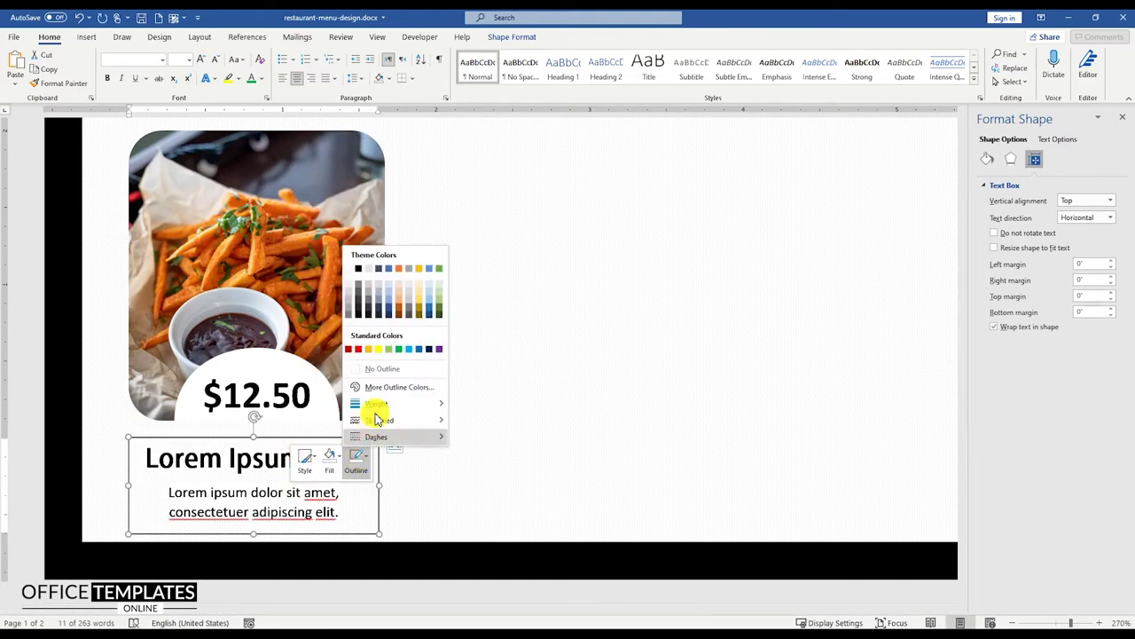
{"action": "left_click", "coordinate": [380, 373]}
- Nudge the Lorem Ipsum Dish text box up beneath the fries photo
{"action": "scroll", "coordinate": [266, 401], "scroll_direction": "down", "scroll_amount": 4}
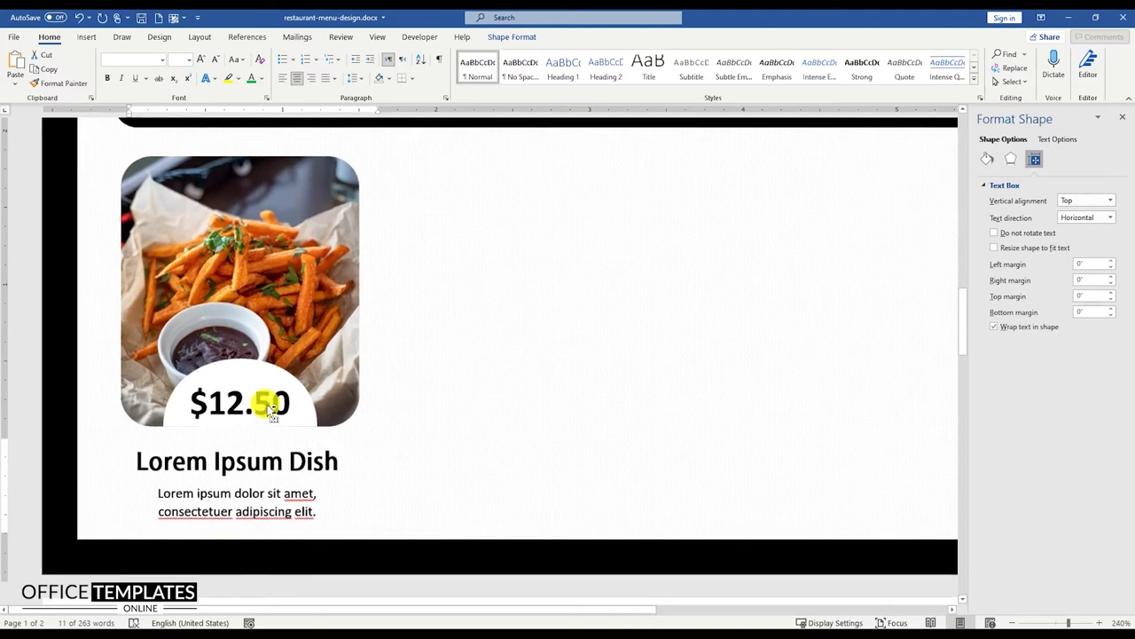
{"action": "scroll", "coordinate": [266, 401], "scroll_direction": "down", "scroll_amount": 4}
{"action": "scroll", "coordinate": [267, 404], "scroll_direction": "down", "scroll_amount": 3}
{"action": "left_click", "coordinate": [227, 504]}
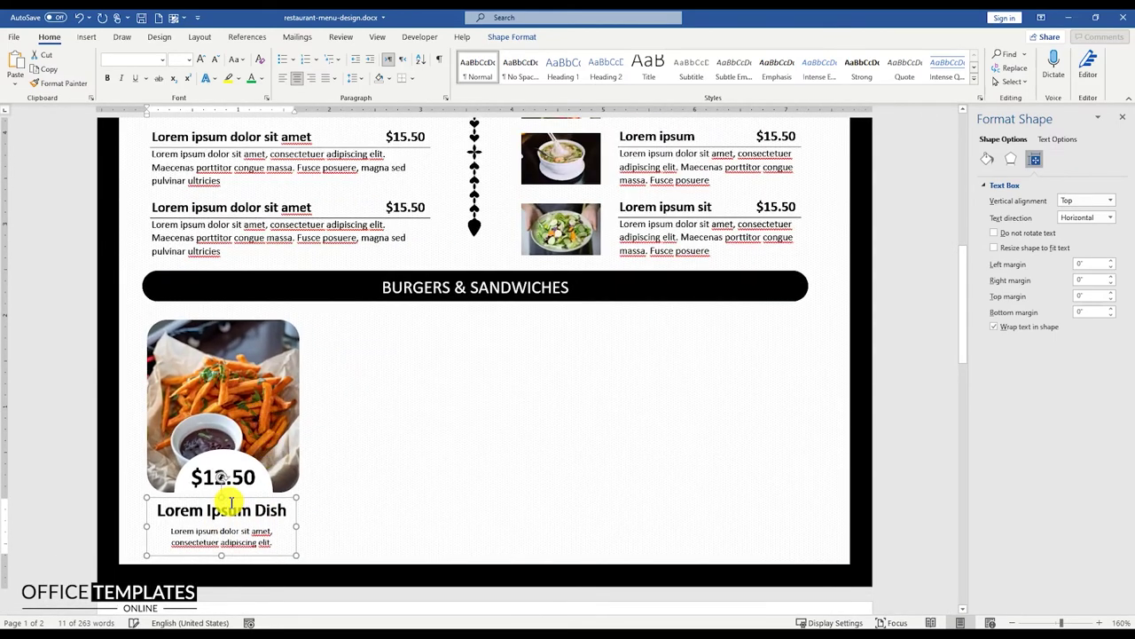
{"action": "left_click_drag", "start_coordinate": [229, 503], "coordinate": [229, 498]}
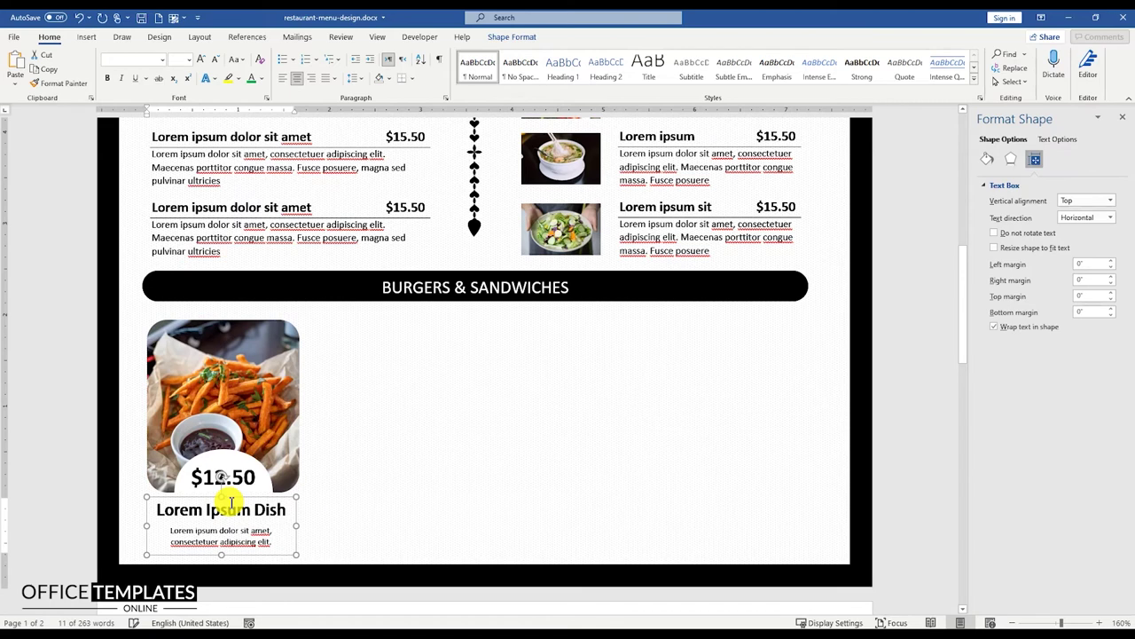
- Select the fries picture and dish text box together and group them into one card
{"action": "left_click", "coordinate": [249, 438]}
{"action": "left_click", "coordinate": [587, 37]}
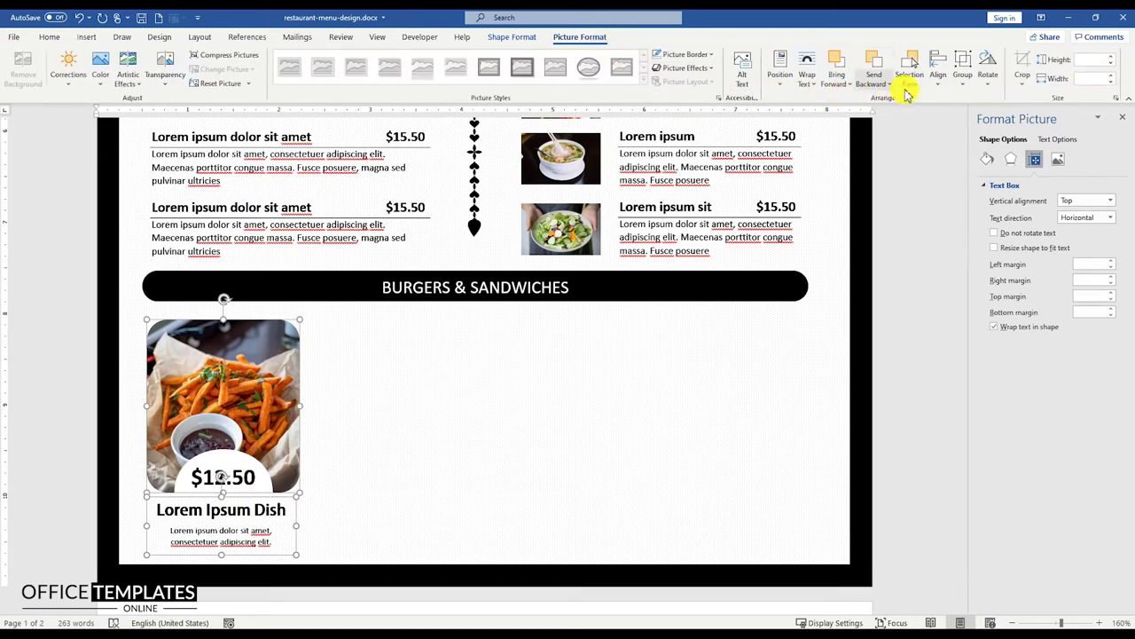
{"action": "left_click", "coordinate": [938, 63]}
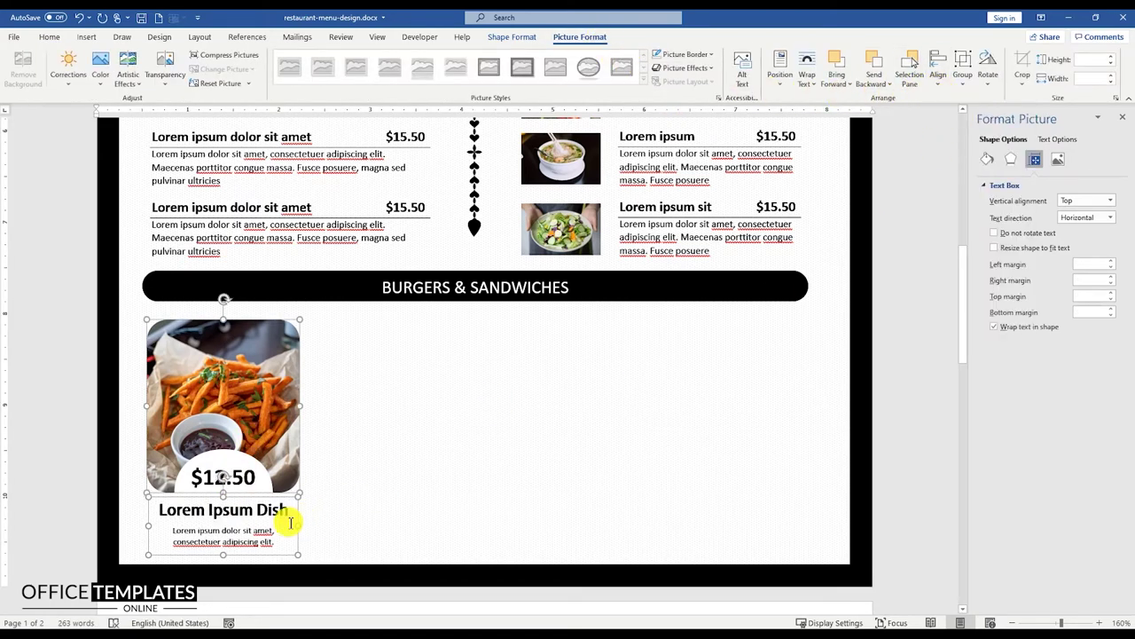
{"action": "left_click", "coordinate": [263, 512]}
{"action": "left_click", "coordinate": [252, 405]}
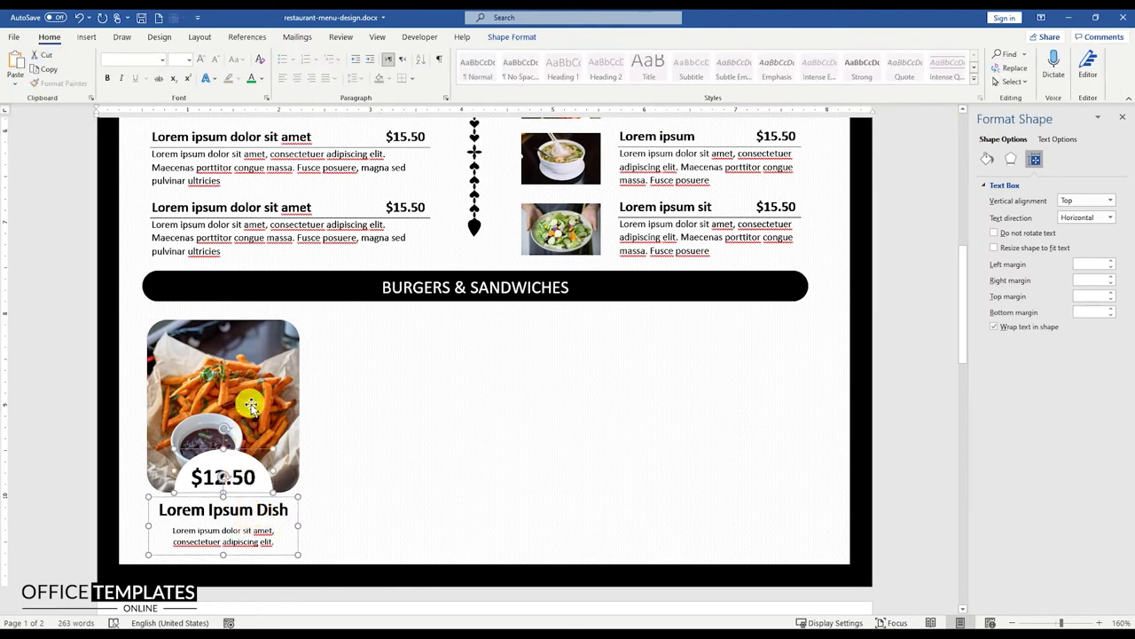
{"action": "right_click", "coordinate": [252, 405]}
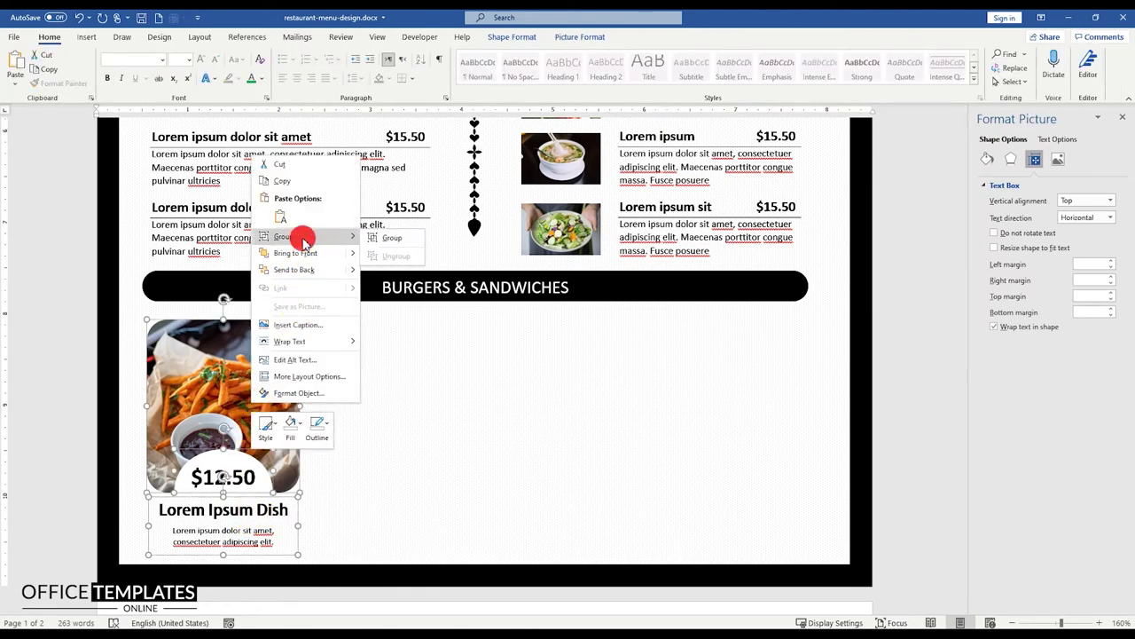
{"action": "left_click", "coordinate": [396, 246]}
- Copy the fries card into four cards and Distribute Horizontally across the row
{"action": "left_click_drag", "start_coordinate": [243, 393], "coordinate": [654, 398]}
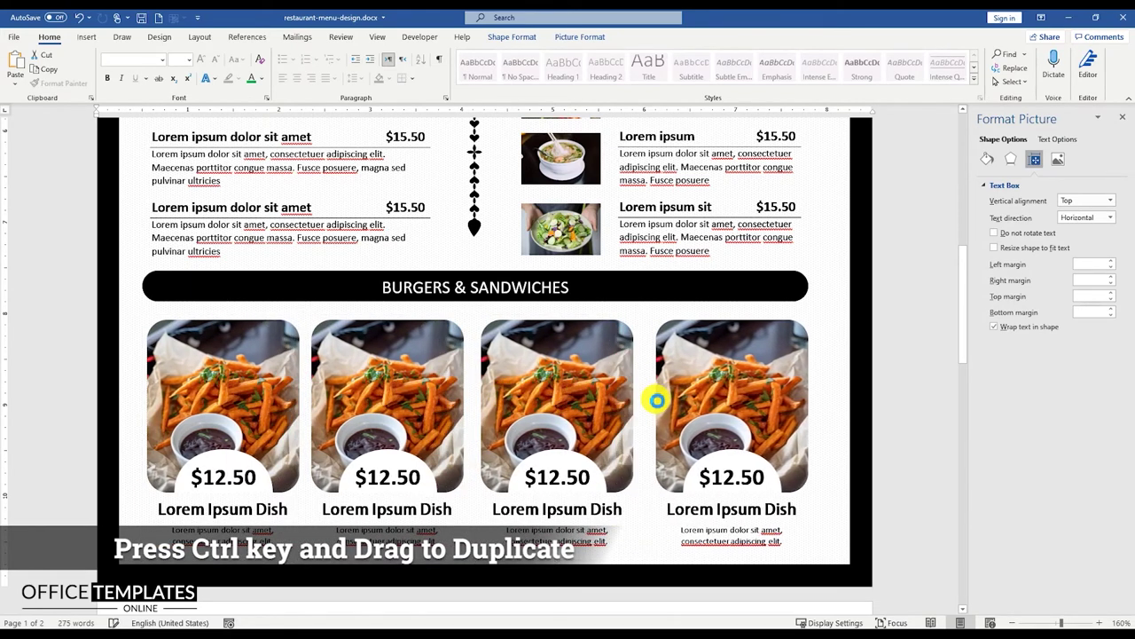
{"action": "left_click", "coordinate": [656, 399]}
{"action": "left_click", "coordinate": [557, 388], "text": "shift"}
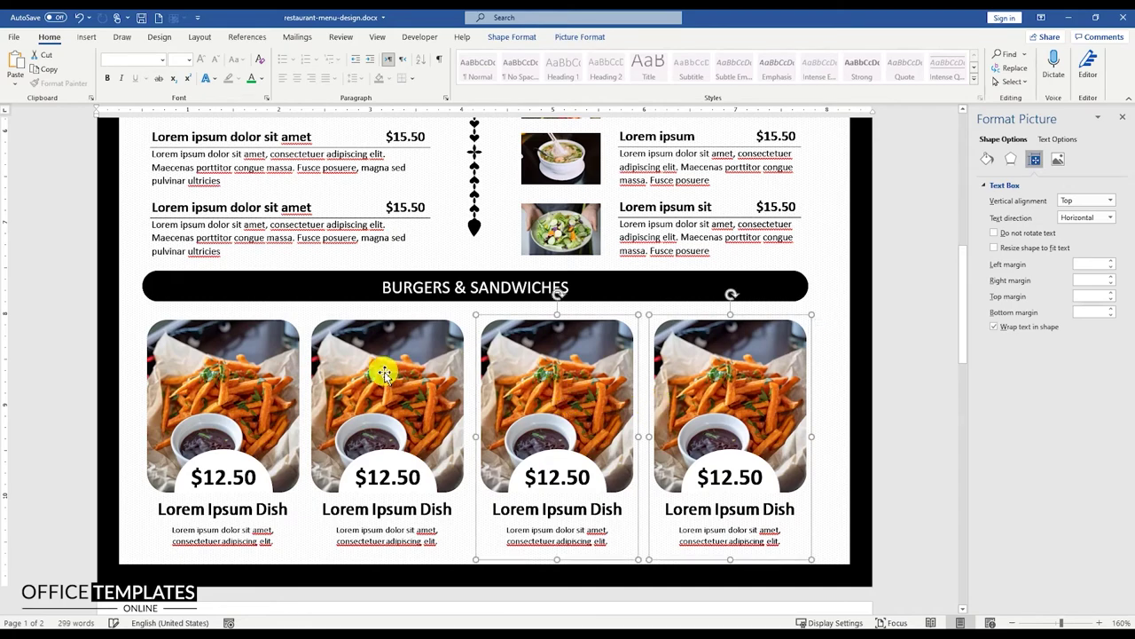
{"action": "left_click", "coordinate": [384, 371], "text": "shift"}
{"action": "left_click", "coordinate": [251, 394], "text": "shift"}
{"action": "left_click", "coordinate": [579, 36]}
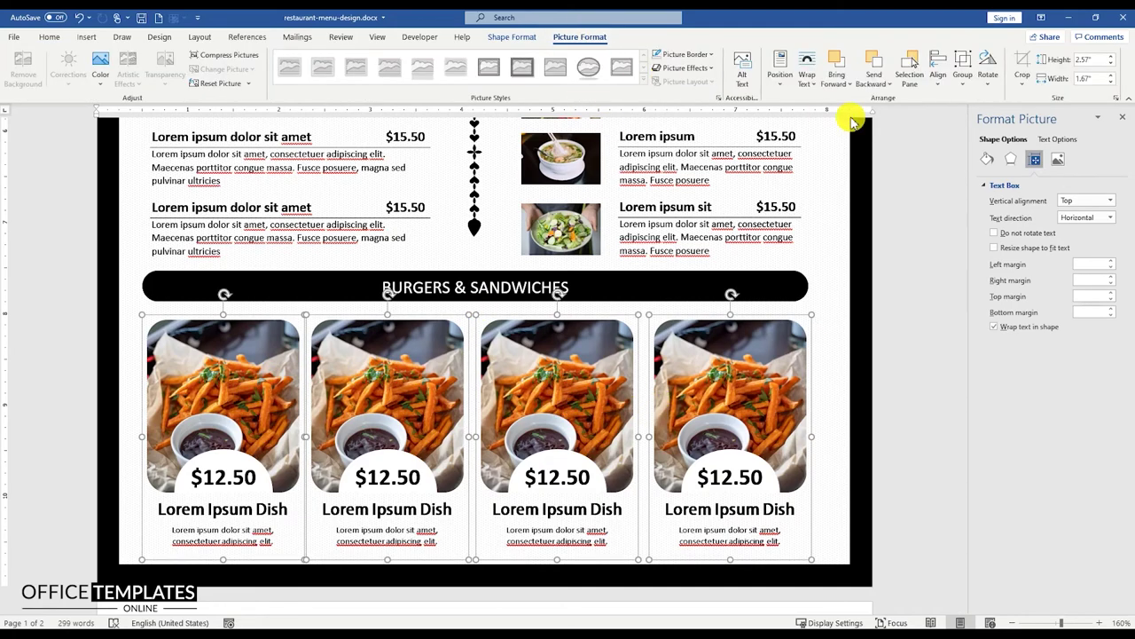
{"action": "left_click", "coordinate": [940, 88]}
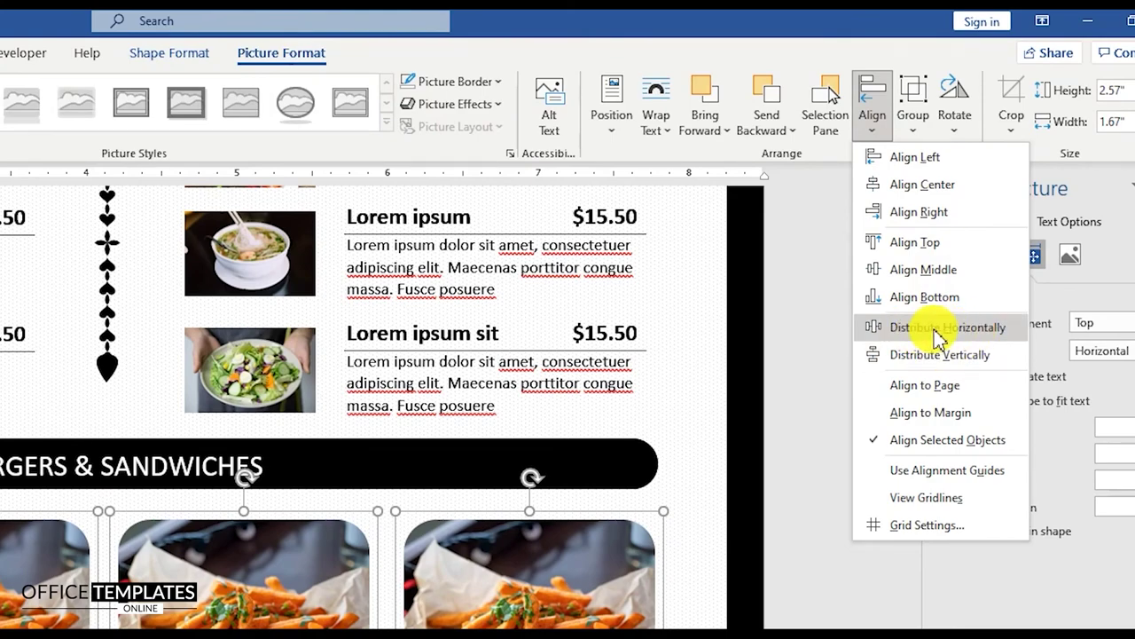
{"action": "left_click", "coordinate": [937, 333]}
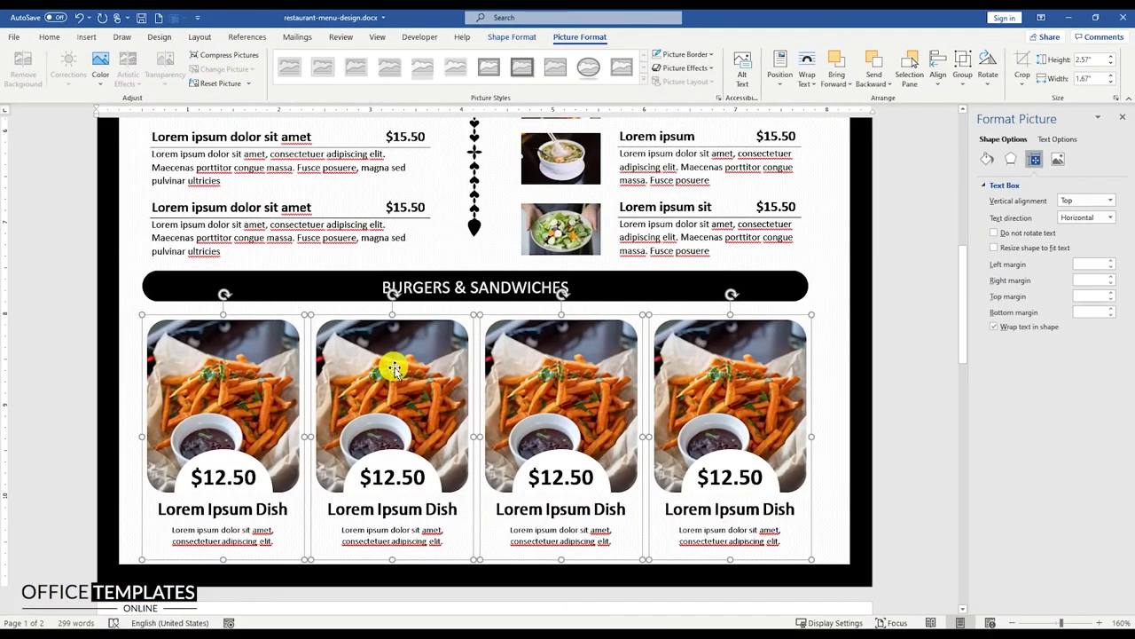
- Fill the second card's frame with a burger photo from file and adjust its crop
{"action": "left_click", "coordinate": [839, 387]}
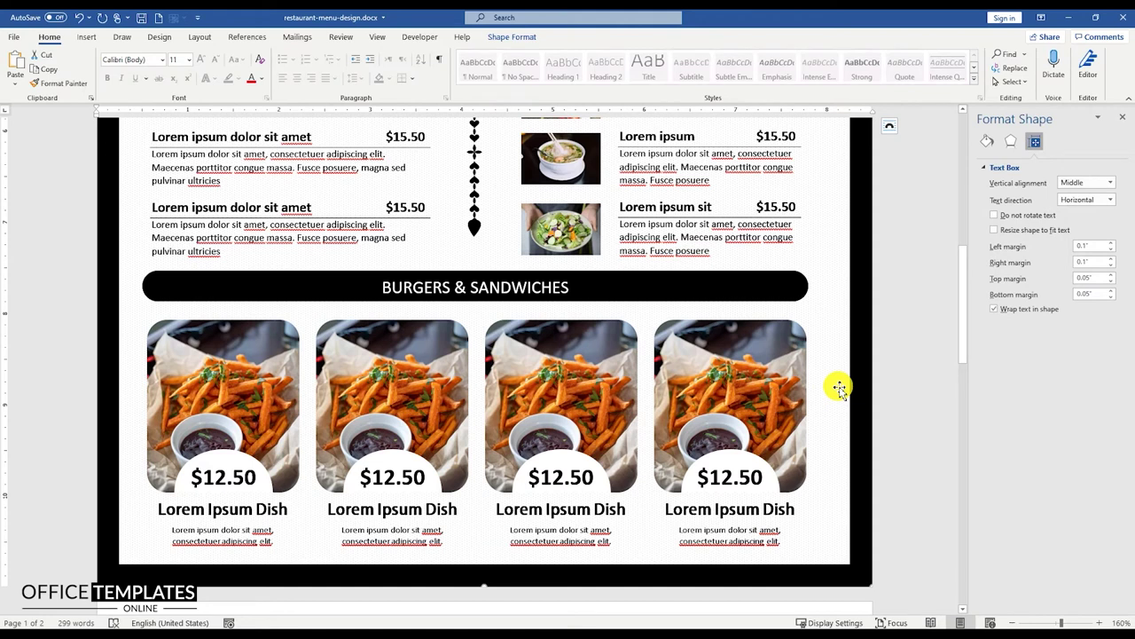
{"action": "left_click", "coordinate": [400, 359]}
{"action": "right_click", "coordinate": [399, 357]}
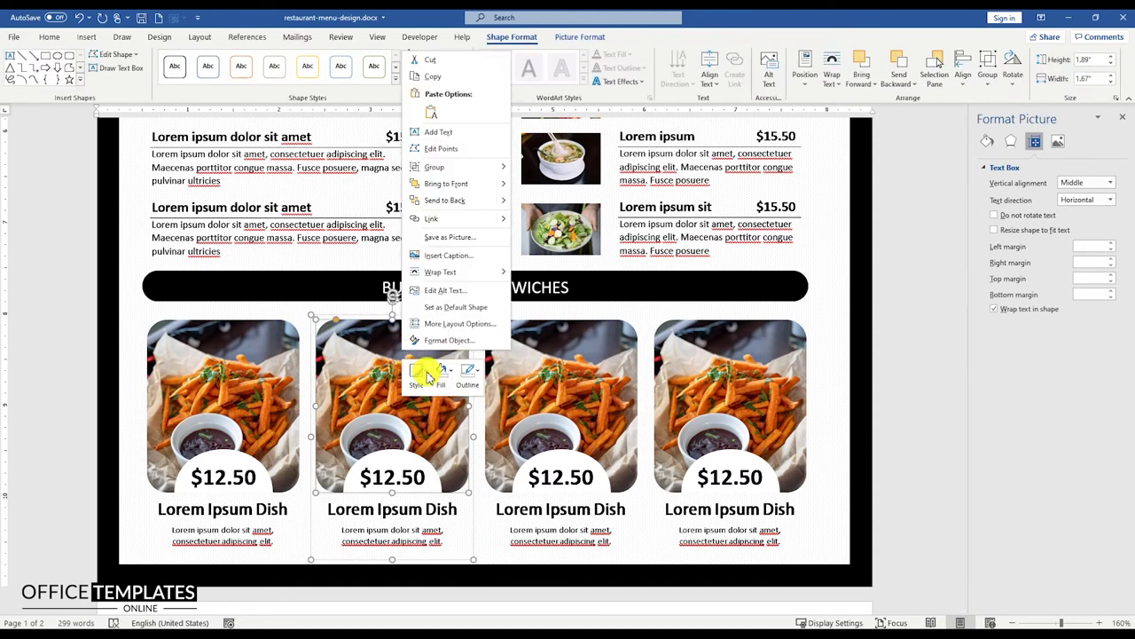
{"action": "left_click", "coordinate": [444, 377]}
{"action": "left_click", "coordinate": [463, 552]}
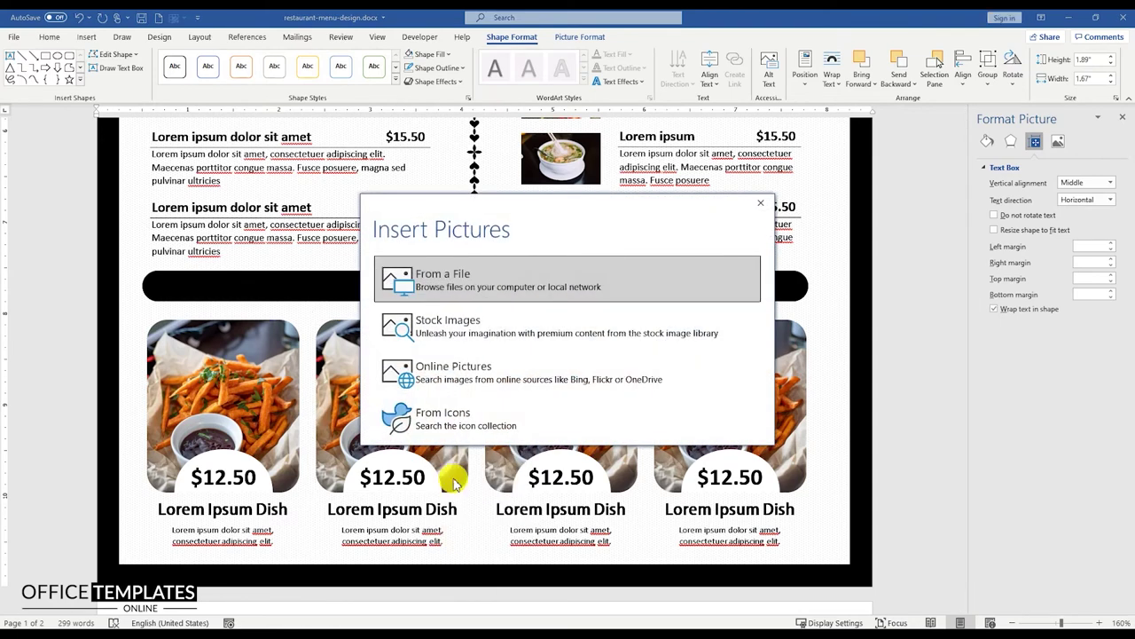
{"action": "left_click", "coordinate": [436, 281]}
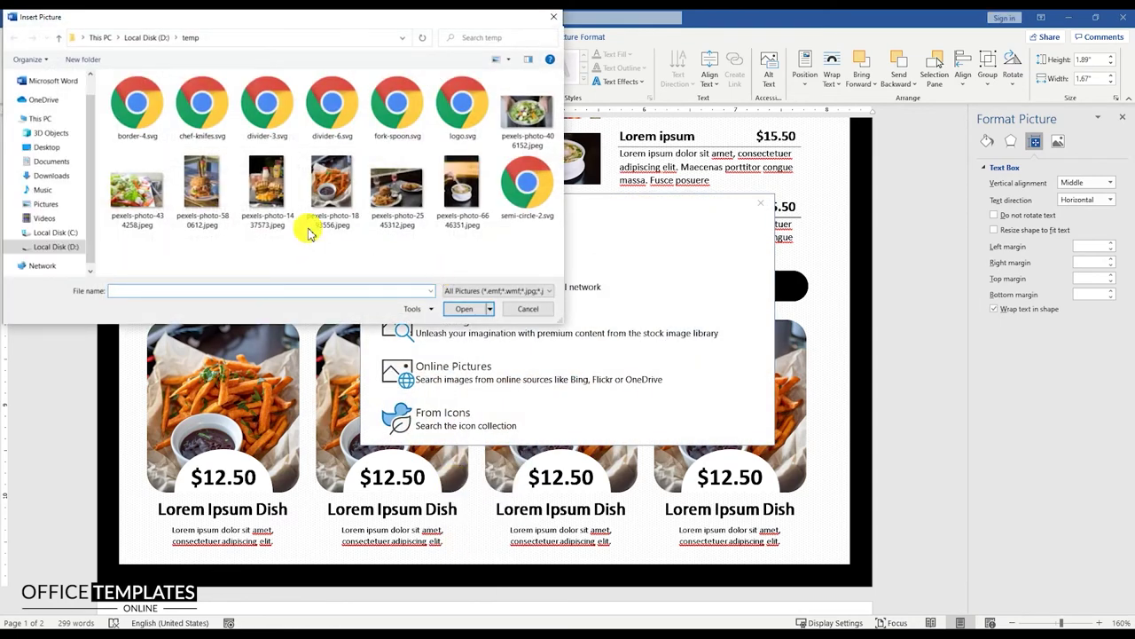
{"action": "double_click", "coordinate": [265, 184]}
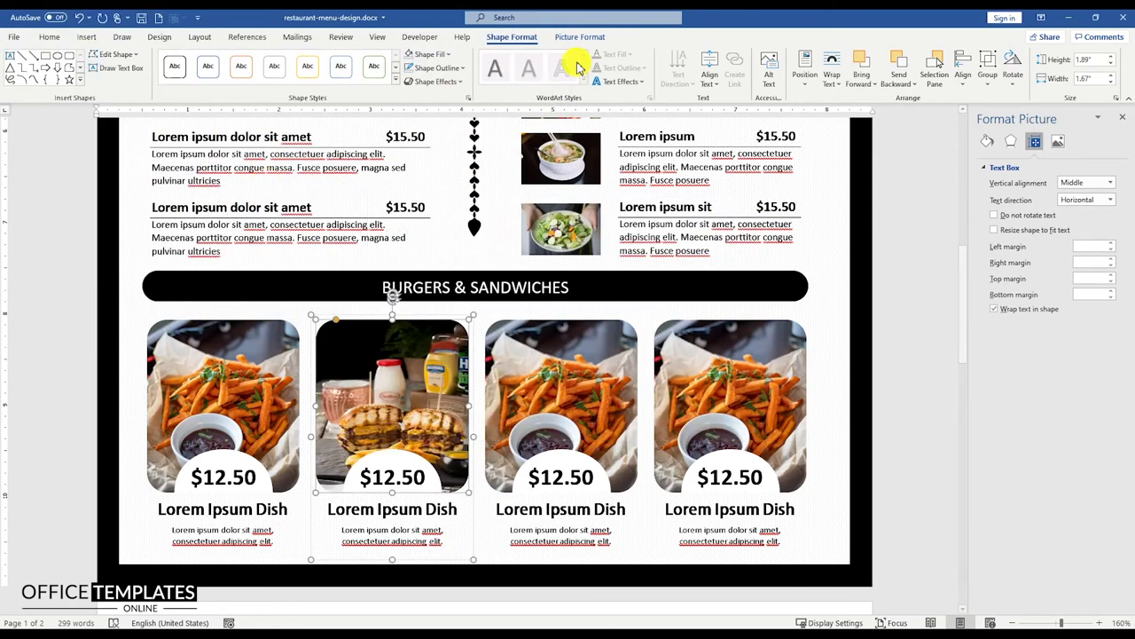
{"action": "left_click", "coordinate": [580, 37]}
{"action": "left_click", "coordinate": [1020, 81]}
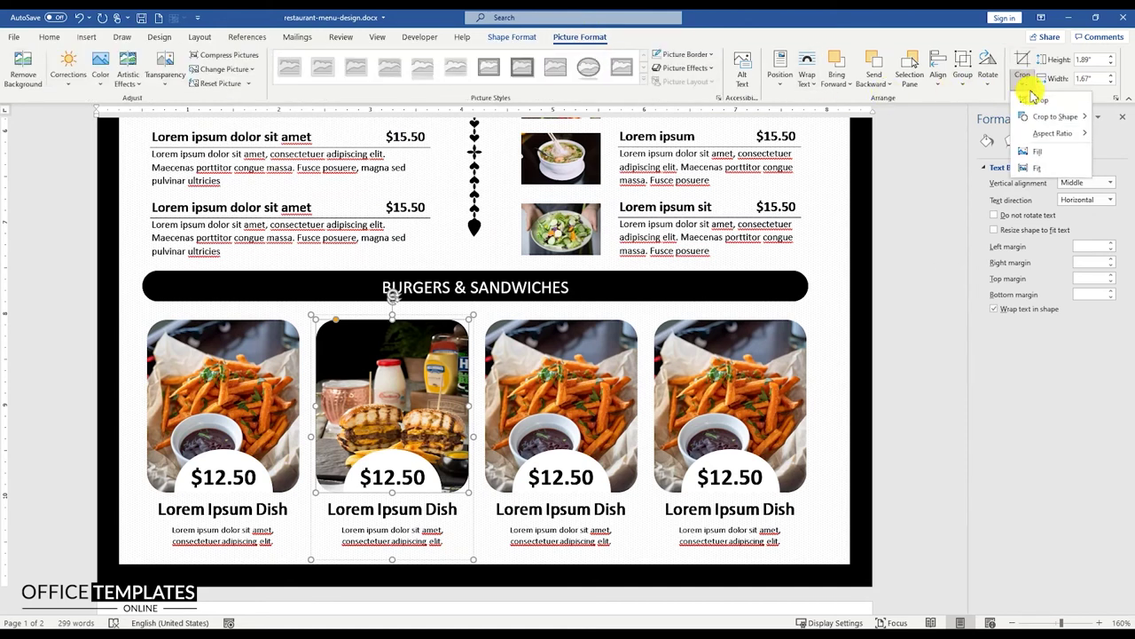
{"action": "left_click", "coordinate": [1029, 99]}
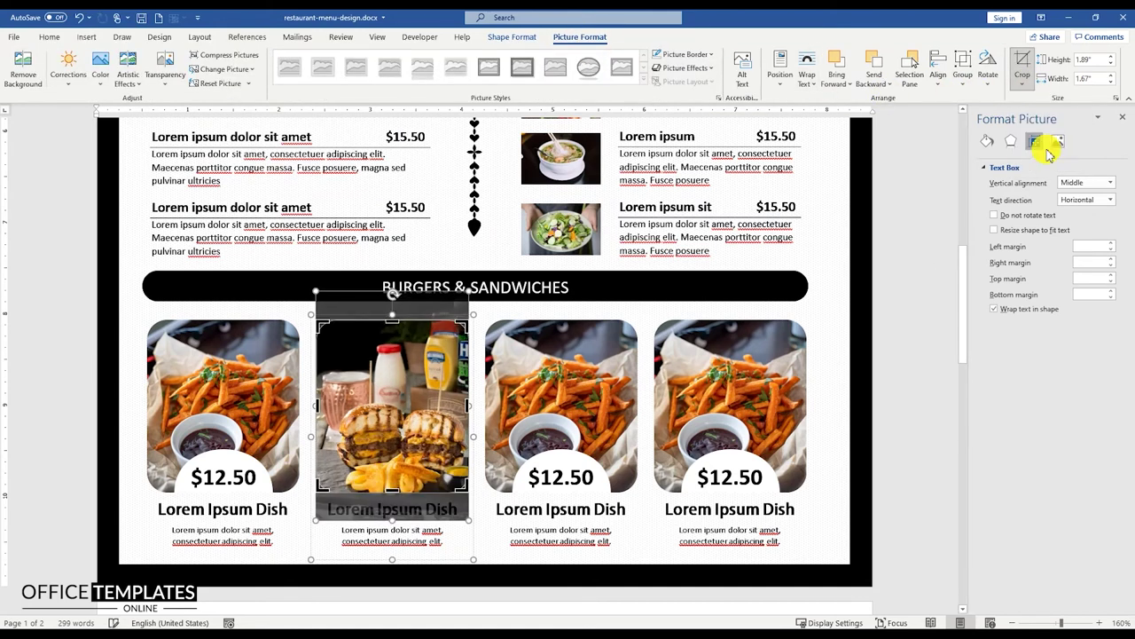
- Fill the third frame with pexels-photo-2545312.jpeg, crop to Fill, and reposition the burger
{"action": "left_click", "coordinate": [568, 400]}
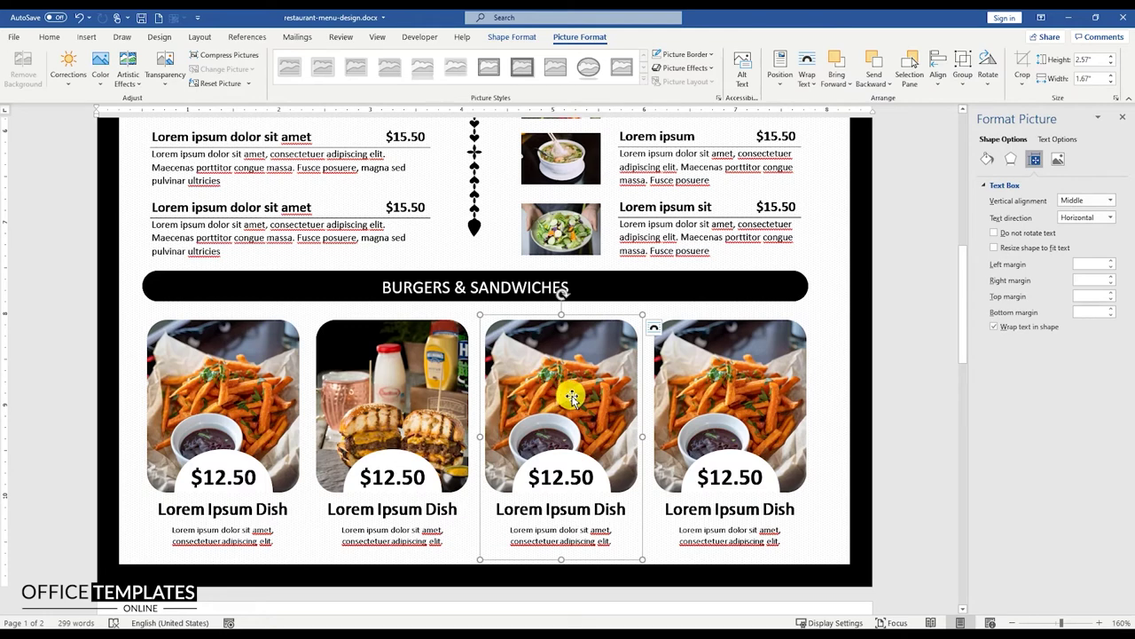
{"action": "right_click", "coordinate": [572, 399]}
{"action": "left_click", "coordinate": [615, 394]}
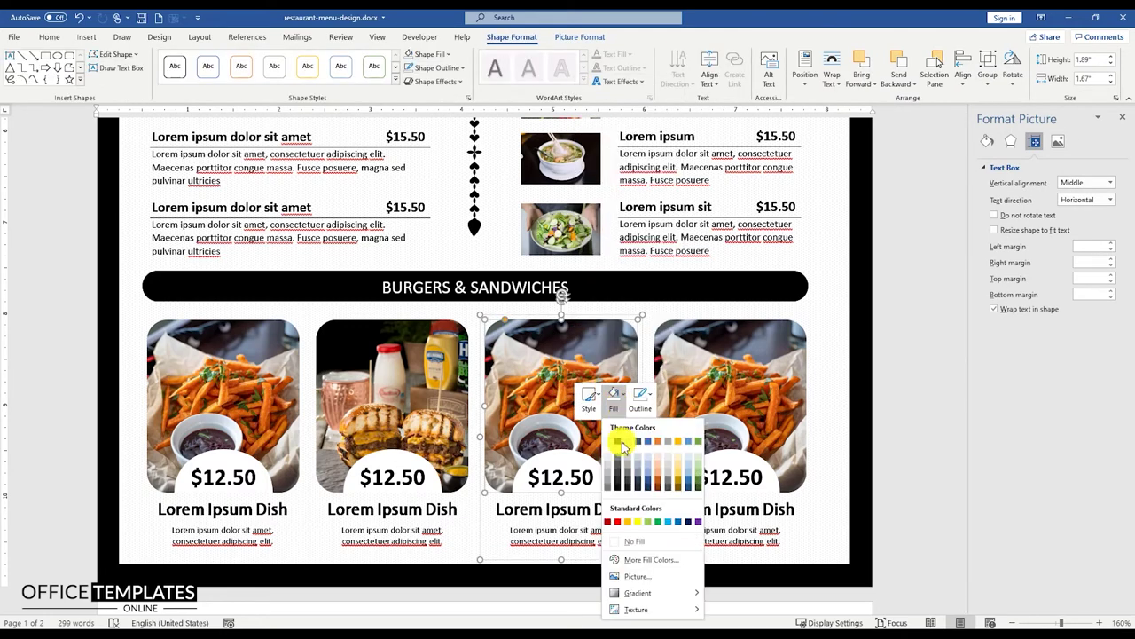
{"action": "left_click", "coordinate": [635, 575]}
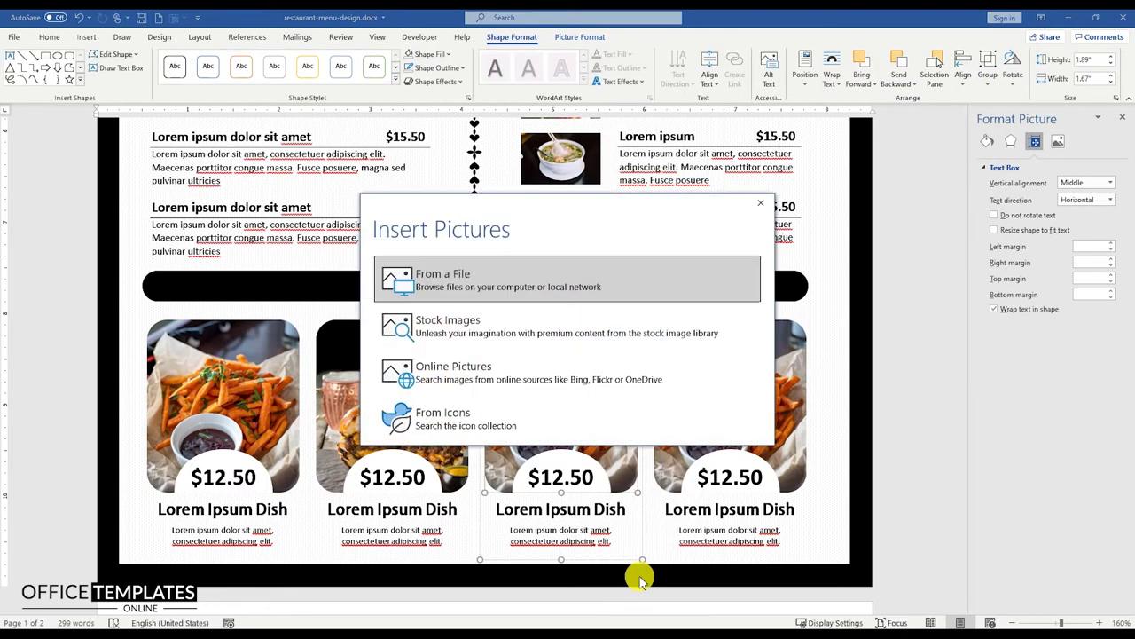
{"action": "left_click", "coordinate": [448, 277]}
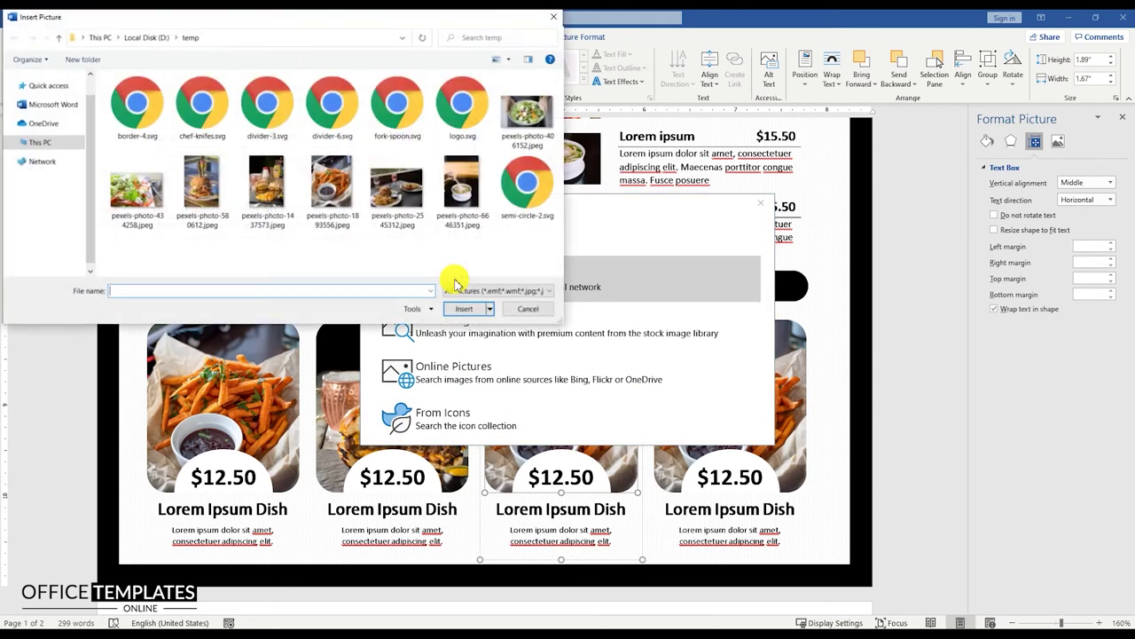
{"action": "double_click", "coordinate": [393, 193]}
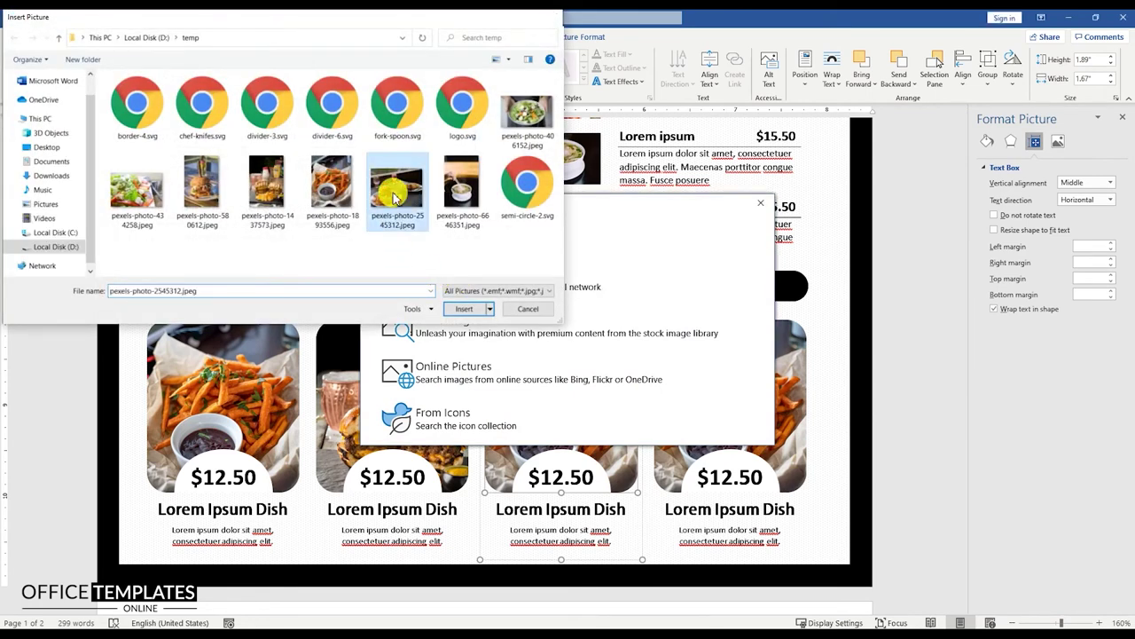
{"action": "left_click", "coordinate": [577, 37]}
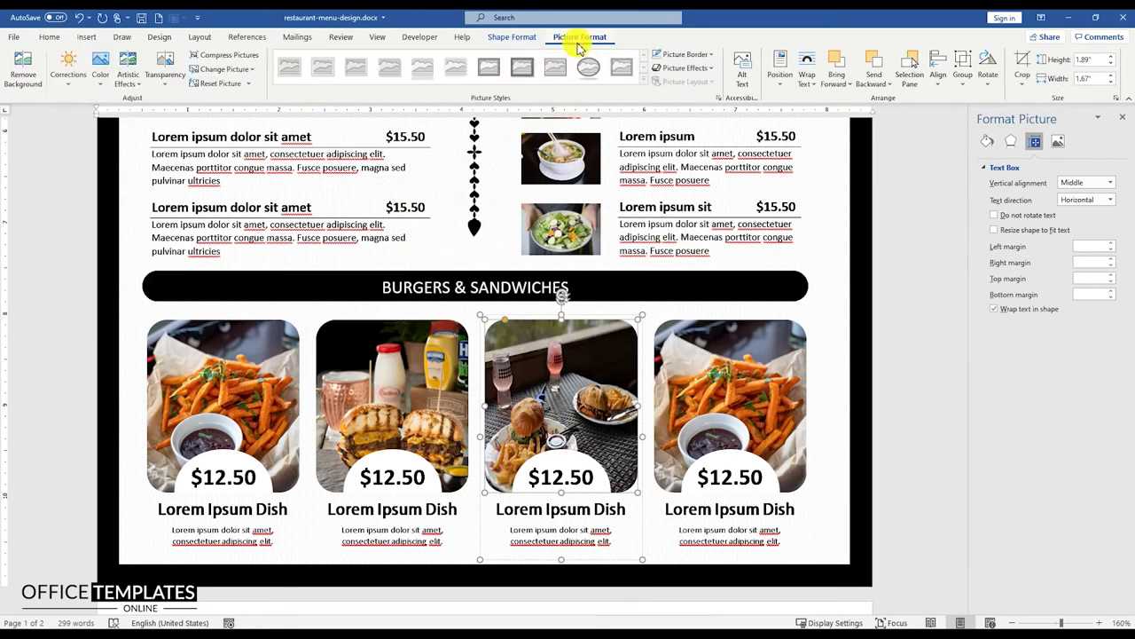
{"action": "left_click", "coordinate": [1022, 85]}
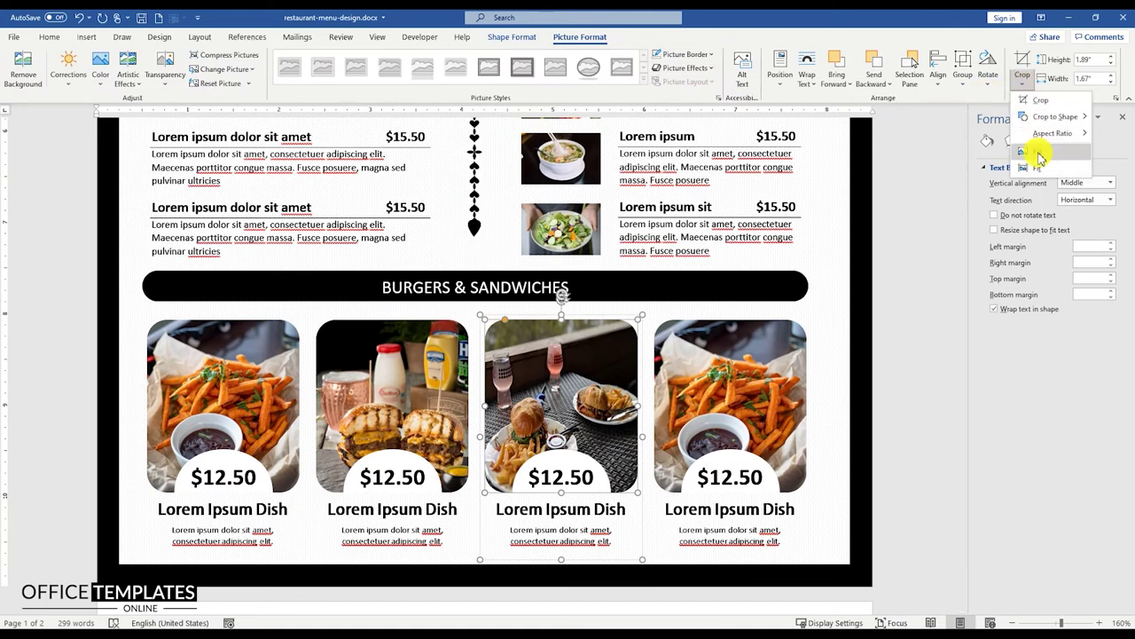
{"action": "left_click", "coordinate": [1035, 157]}
{"action": "left_click_drag", "start_coordinate": [569, 422], "coordinate": [584, 418]}
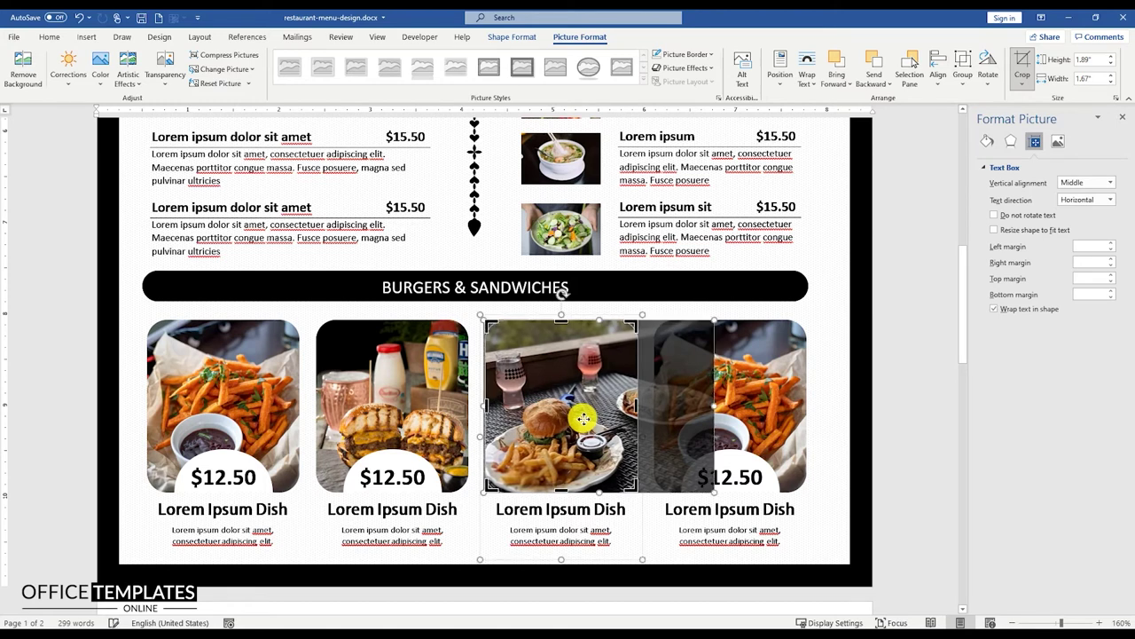
- Fill the fourth frame with a burger photo and crop it to Fill
{"action": "left_click", "coordinate": [748, 401]}
{"action": "left_click", "coordinate": [748, 399]}
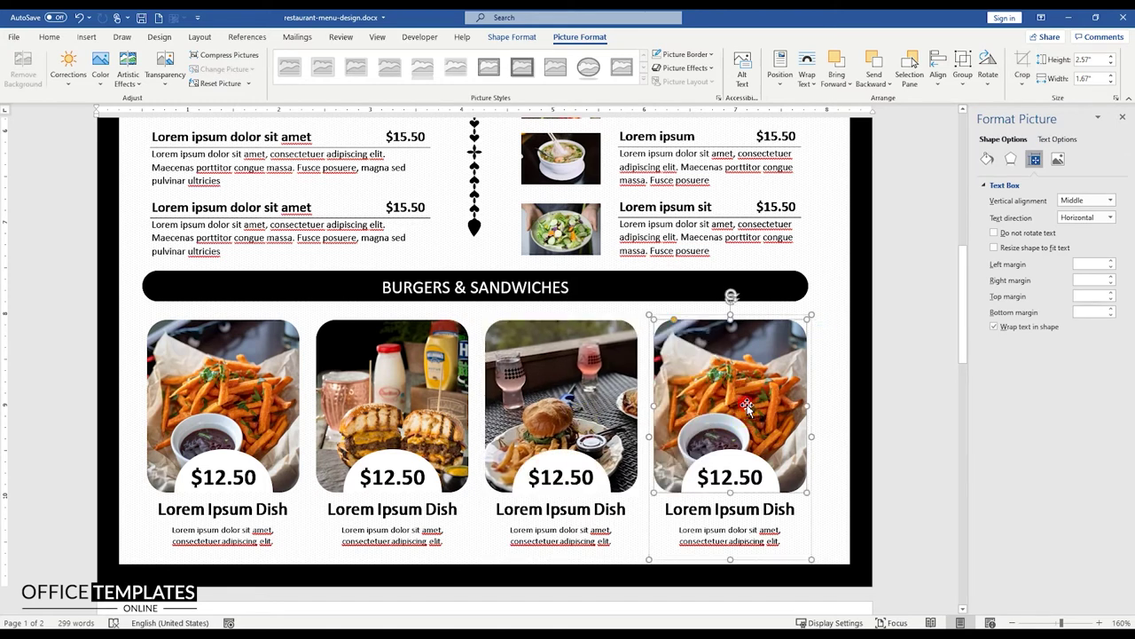
{"action": "right_click", "coordinate": [741, 388]}
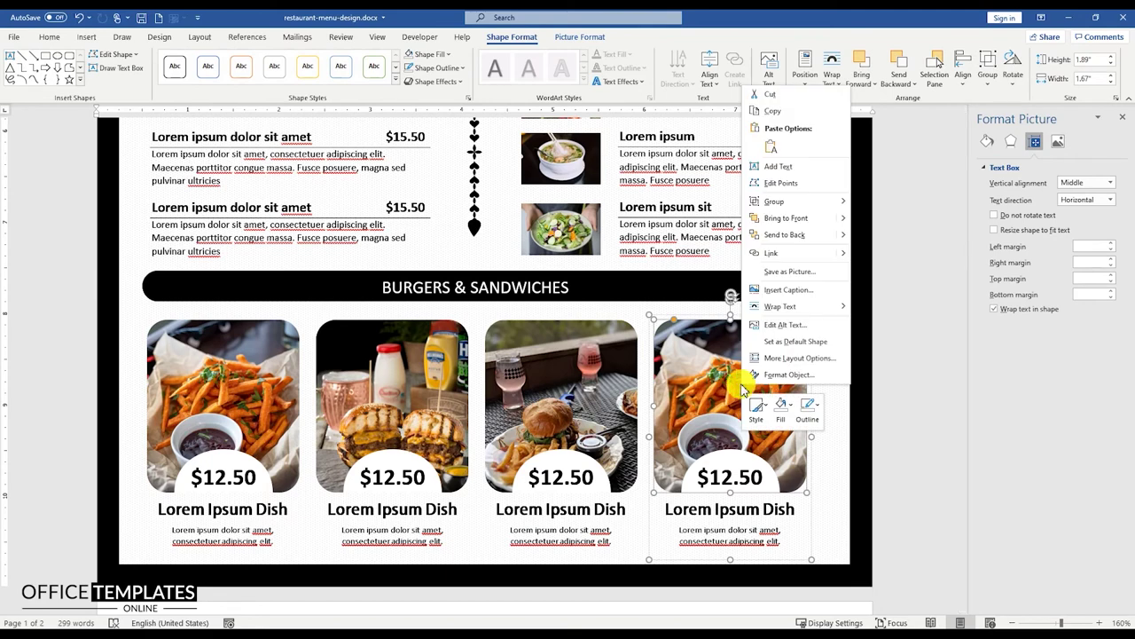
{"action": "left_click", "coordinate": [780, 406]}
{"action": "left_click", "coordinate": [797, 354]}
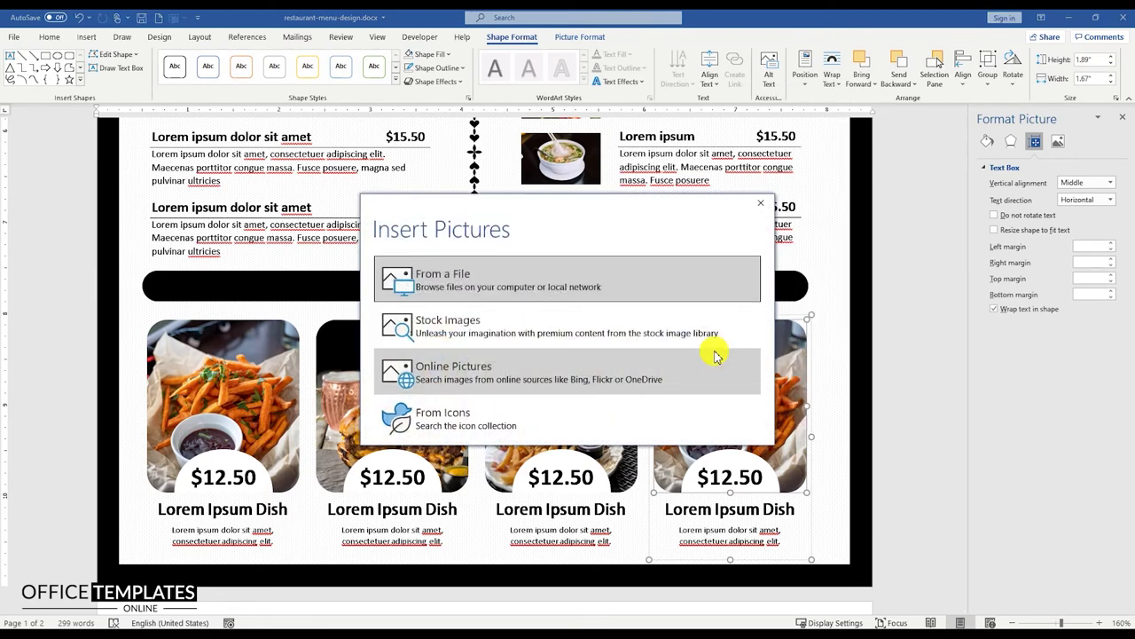
{"action": "left_click", "coordinate": [452, 274]}
{"action": "double_click", "coordinate": [203, 184]}
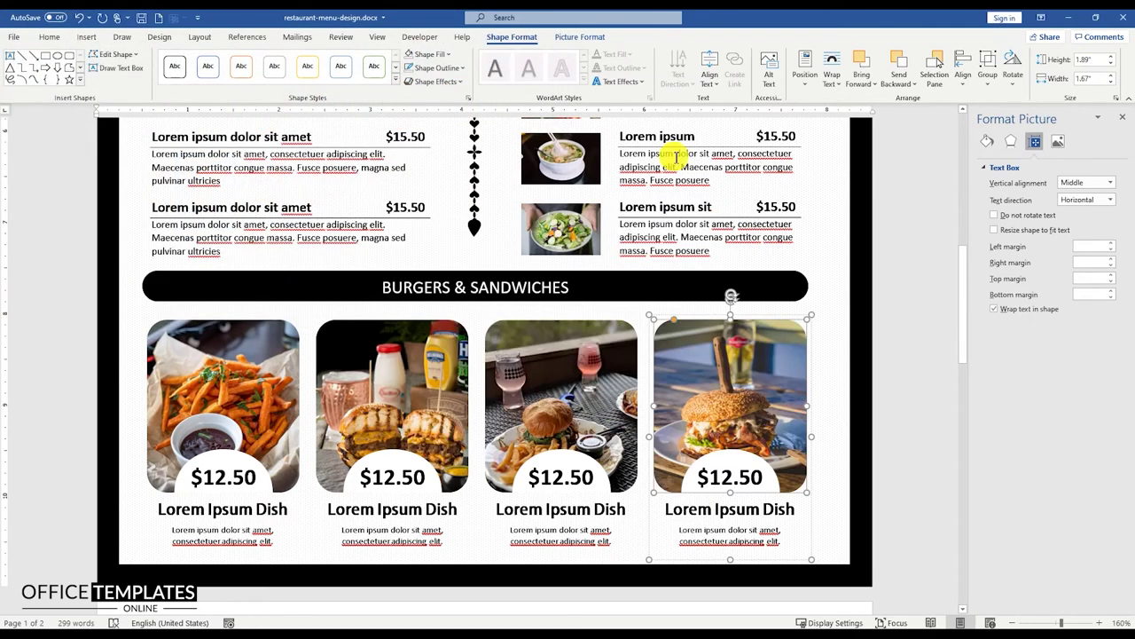
{"action": "left_click", "coordinate": [583, 37]}
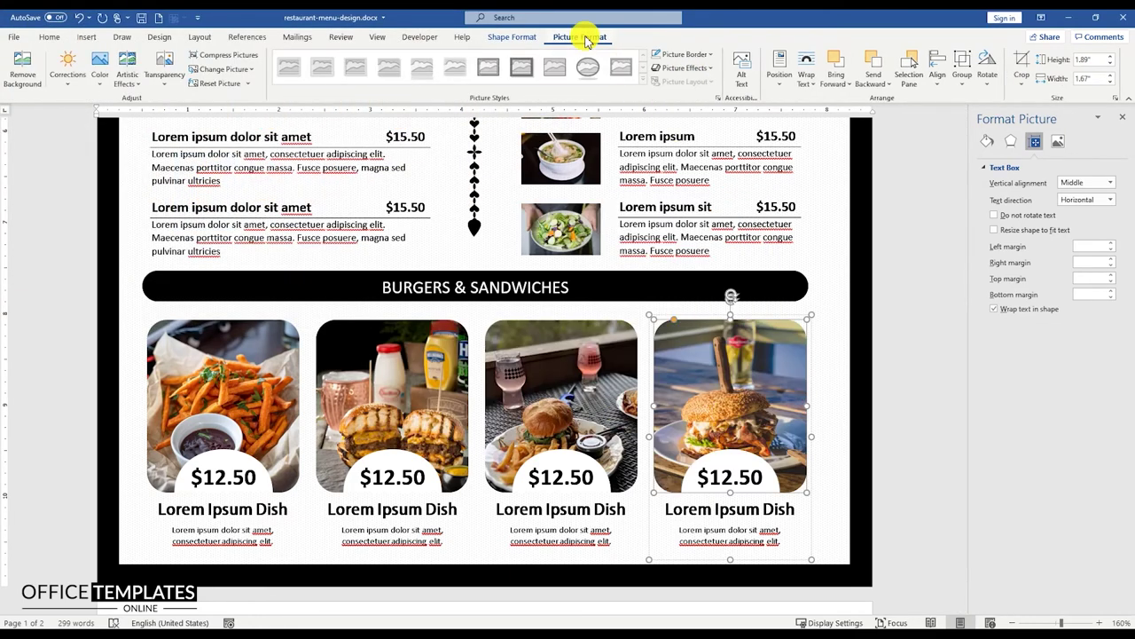
{"action": "left_click", "coordinate": [1025, 90]}
{"action": "left_click", "coordinate": [1042, 157]}
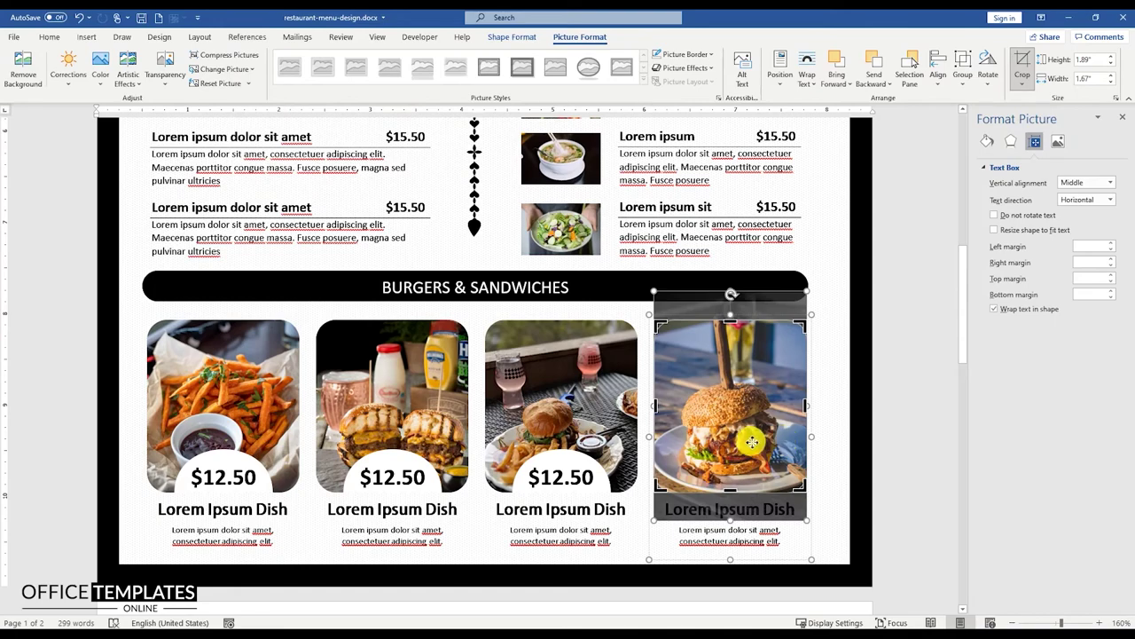
{"action": "left_click", "coordinate": [829, 422]}
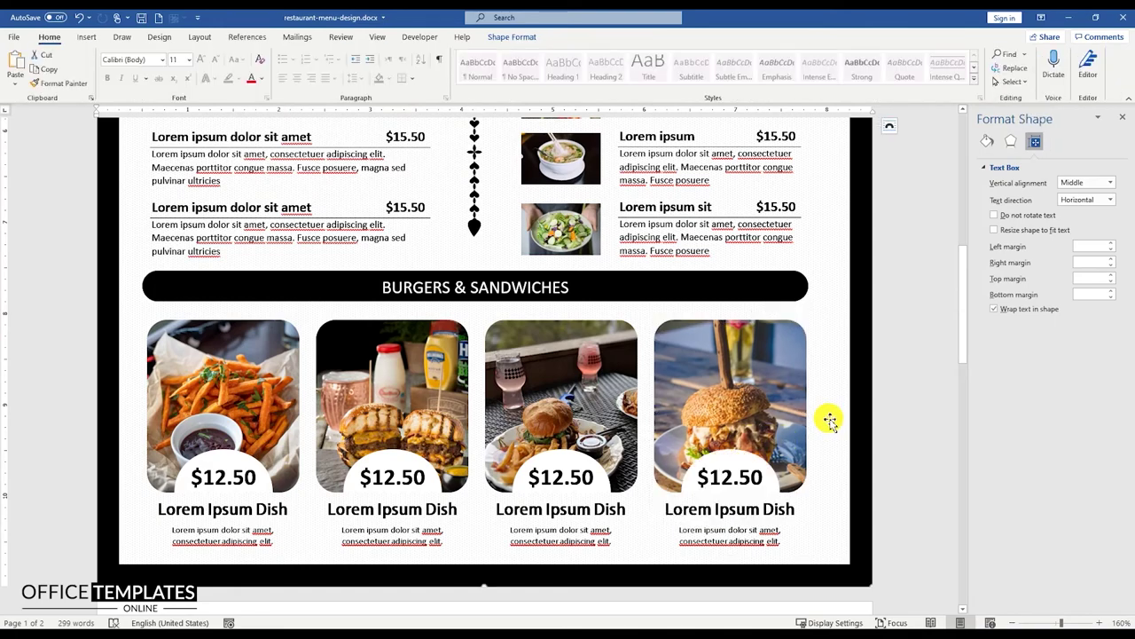
- Move down to page two and save the document
{"action": "scroll", "coordinate": [606, 390], "scroll_direction": "down", "scroll_amount": 8, "text": "ctrl"}
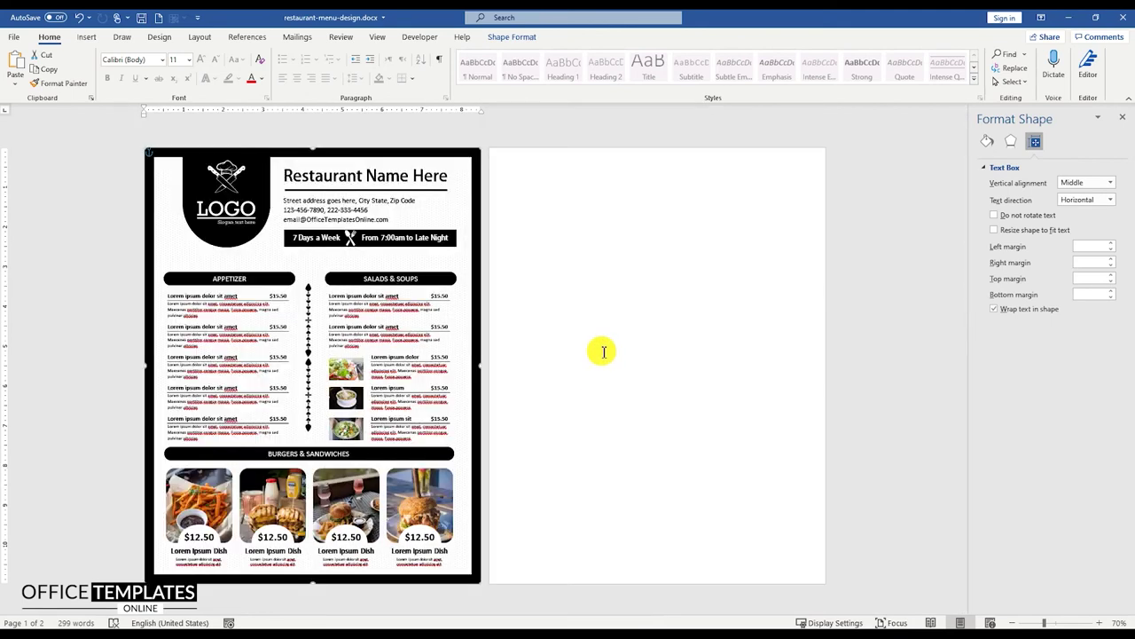
{"action": "left_click", "coordinate": [603, 352]}
{"action": "key", "text": "ctrl+s"}
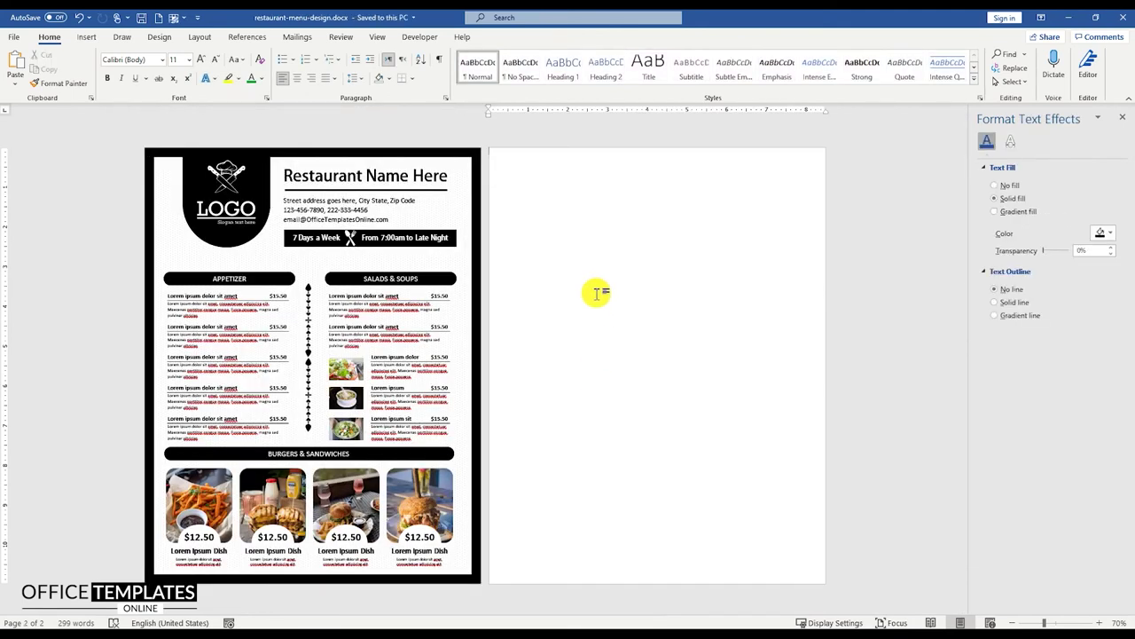
- Draw a rectangle covering the entire second page
{"action": "left_click", "coordinate": [86, 36]}
{"action": "left_click", "coordinate": [161, 71]}
{"action": "left_click", "coordinate": [172, 110]}
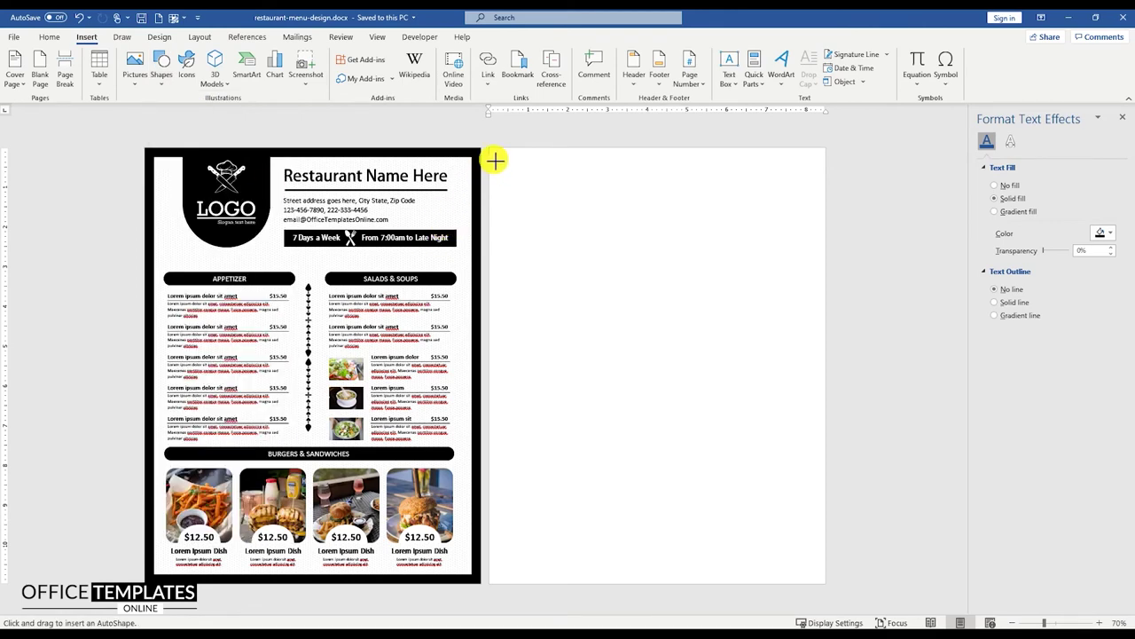
{"action": "left_click_drag", "start_coordinate": [494, 159], "coordinate": [825, 583]}
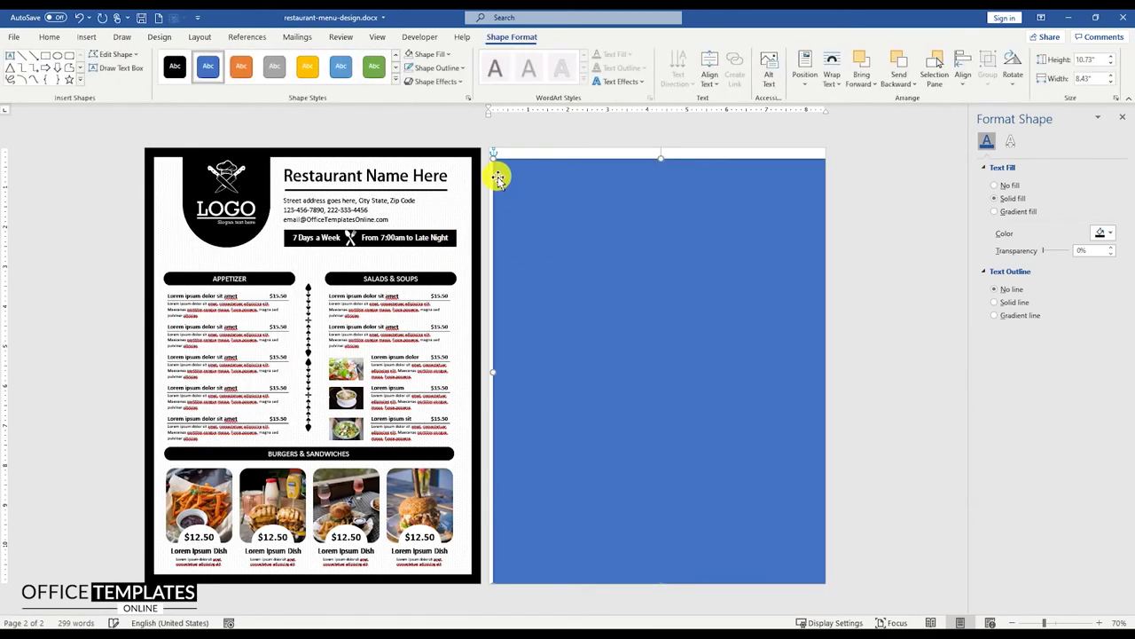
{"action": "left_click_drag", "start_coordinate": [493, 157], "coordinate": [487, 143]}
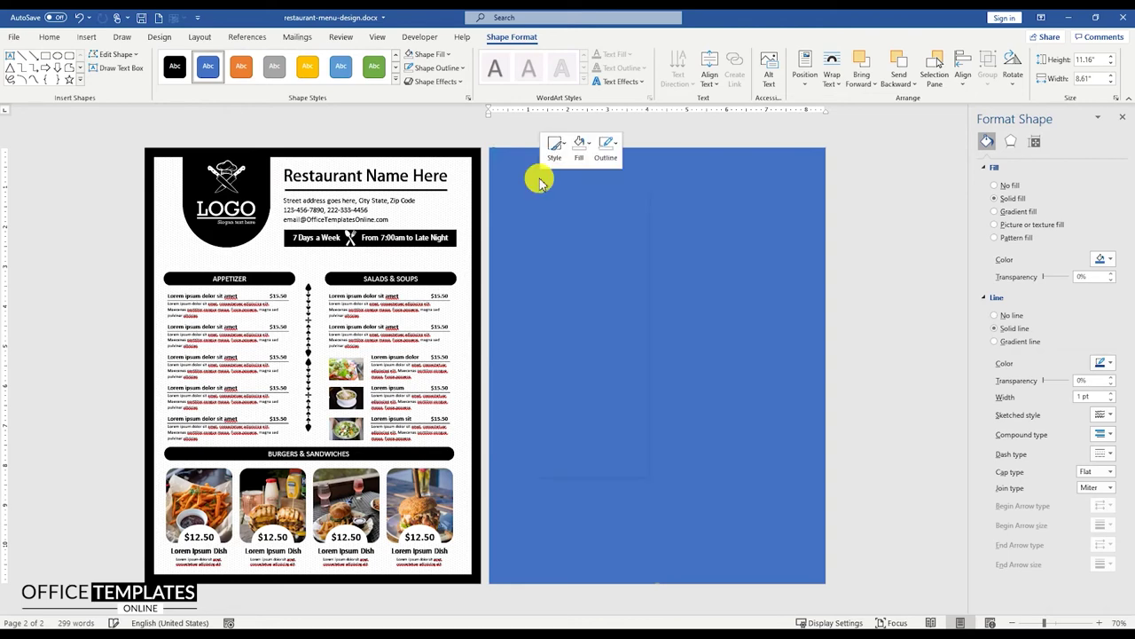
- Fill the rectangle black, remove its outline, and align it to the page's middle
{"action": "left_click", "coordinate": [580, 144]}
{"action": "left_click", "coordinate": [583, 191]}
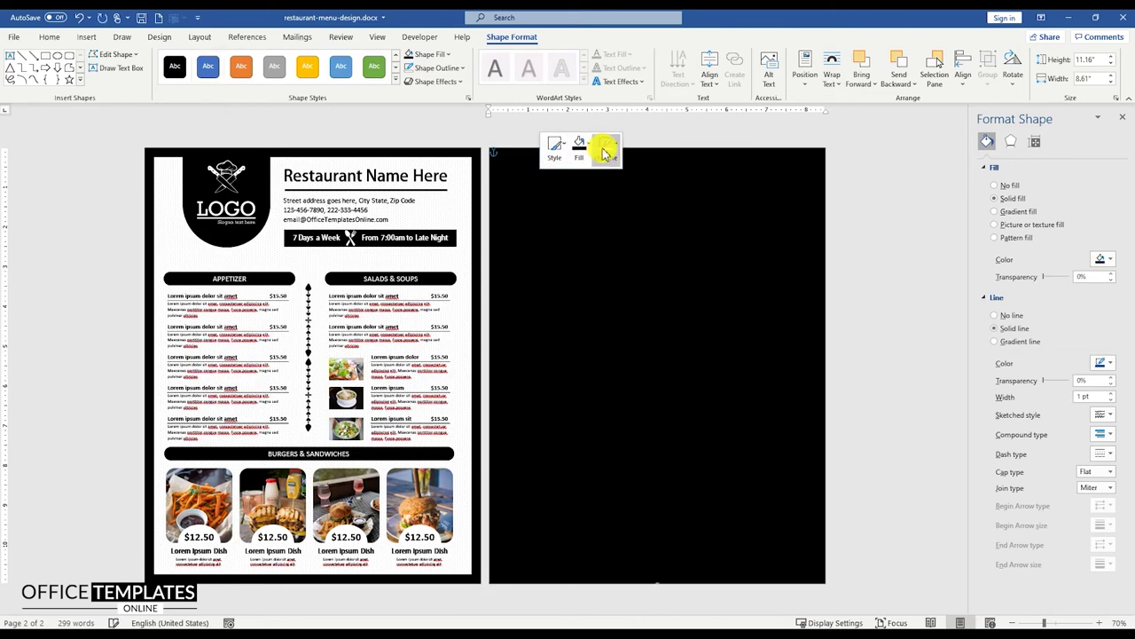
{"action": "left_click", "coordinate": [605, 146]}
{"action": "left_click", "coordinate": [633, 291]}
{"action": "left_click", "coordinate": [962, 76]}
{"action": "left_click", "coordinate": [962, 75]}
{"action": "left_click", "coordinate": [963, 78]}
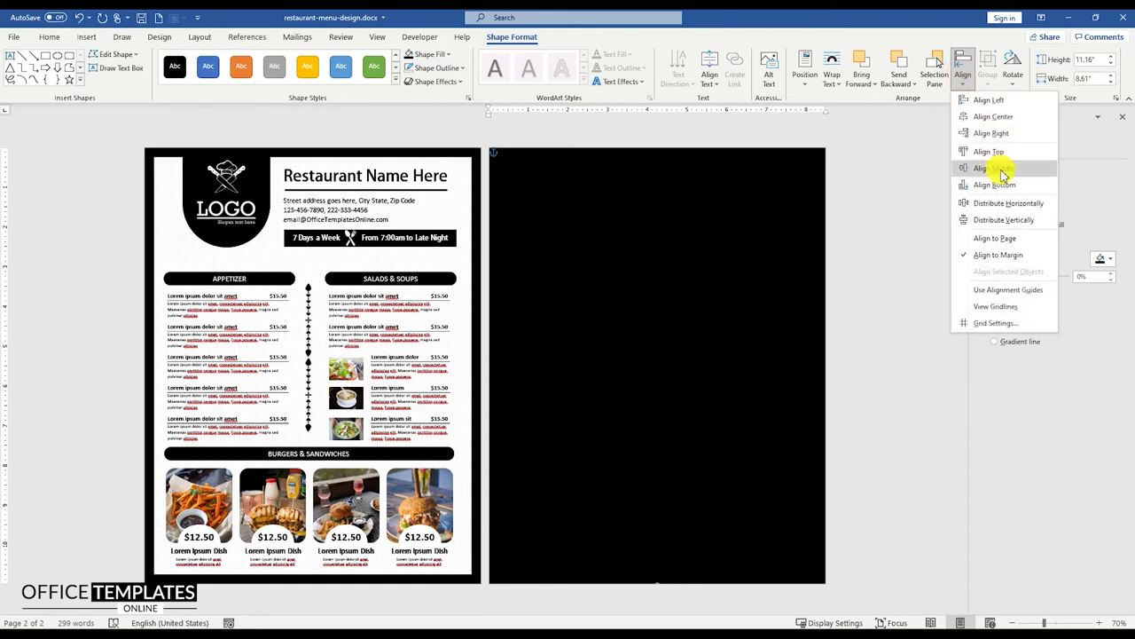
{"action": "left_click", "coordinate": [1002, 169]}
{"action": "left_click", "coordinate": [842, 241]}
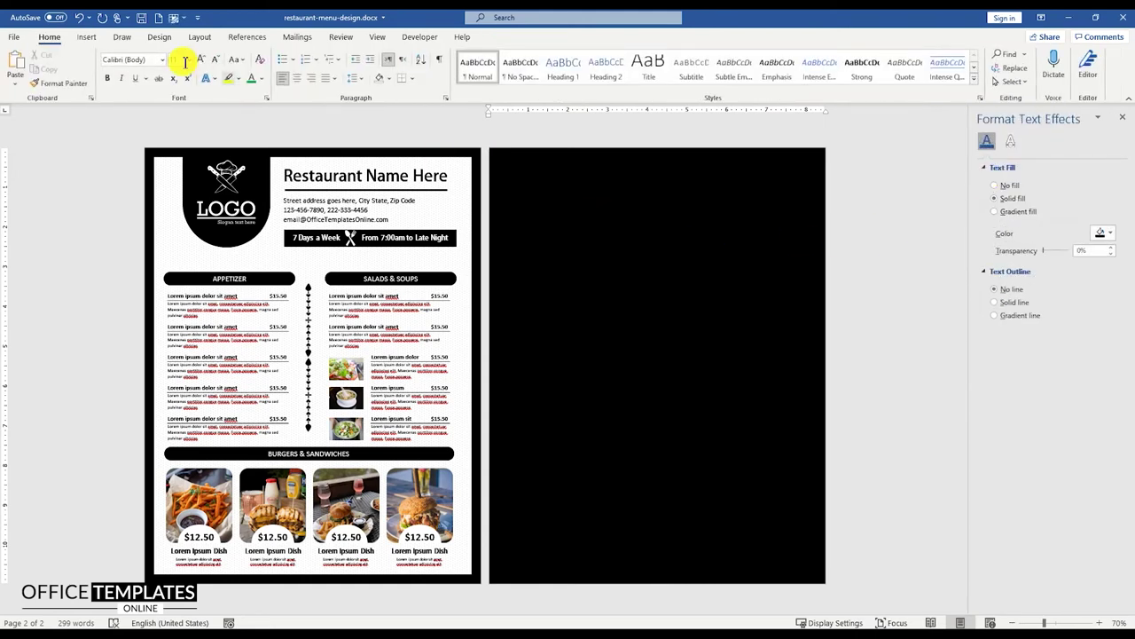
- Insert the border-4.svg frame onto the cover page and place it in front of text
{"action": "left_click", "coordinate": [87, 39]}
{"action": "left_click", "coordinate": [135, 65]}
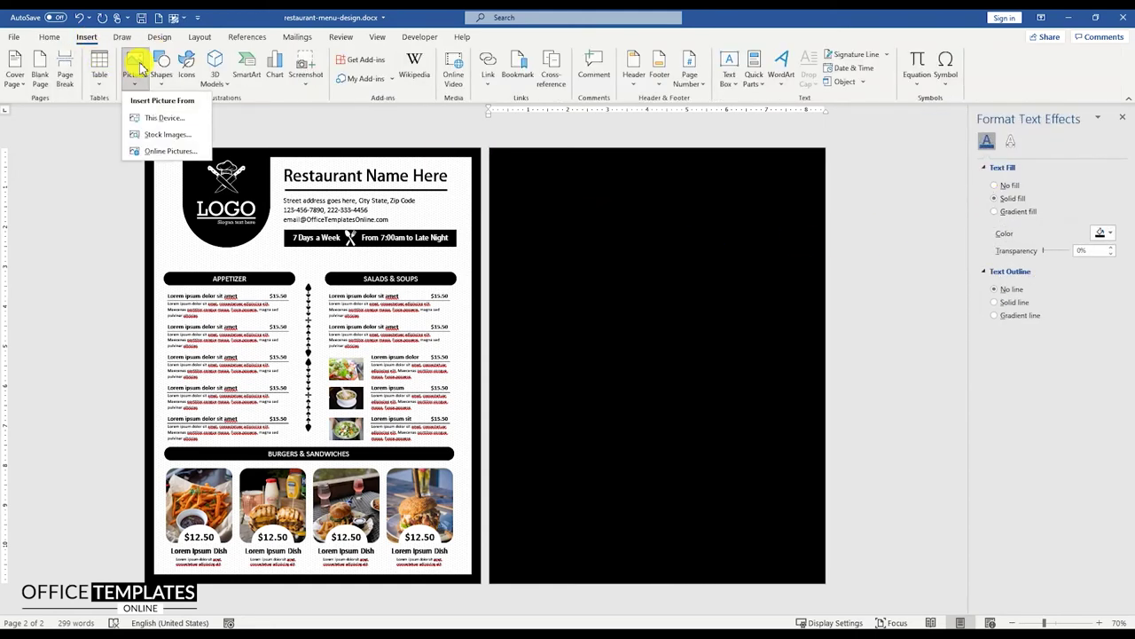
{"action": "left_click", "coordinate": [168, 116]}
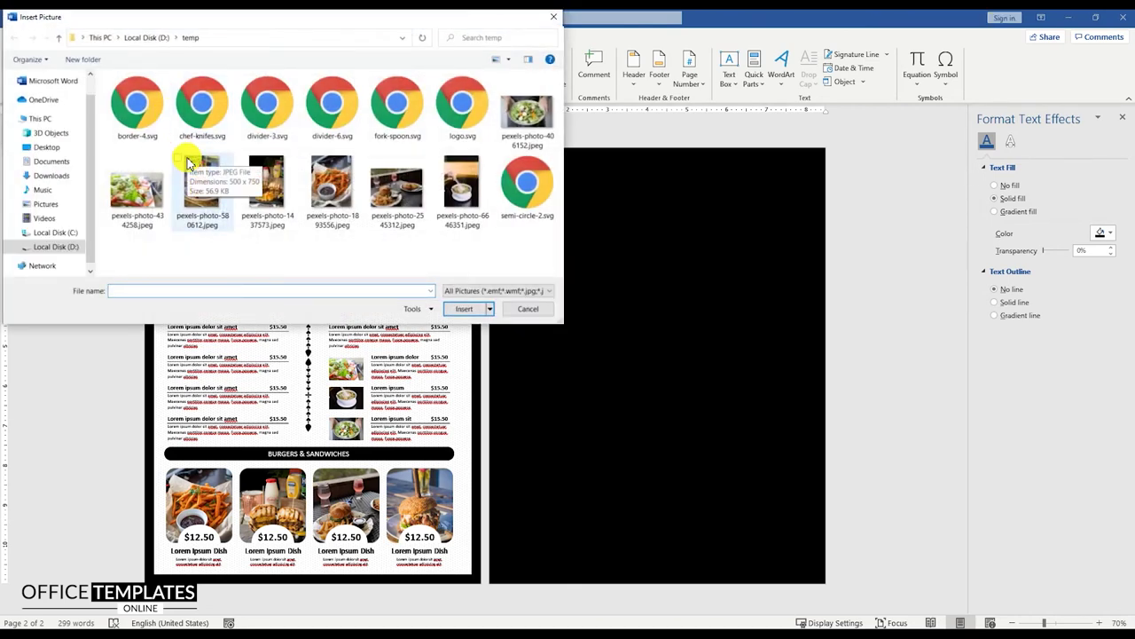
{"action": "double_click", "coordinate": [140, 113]}
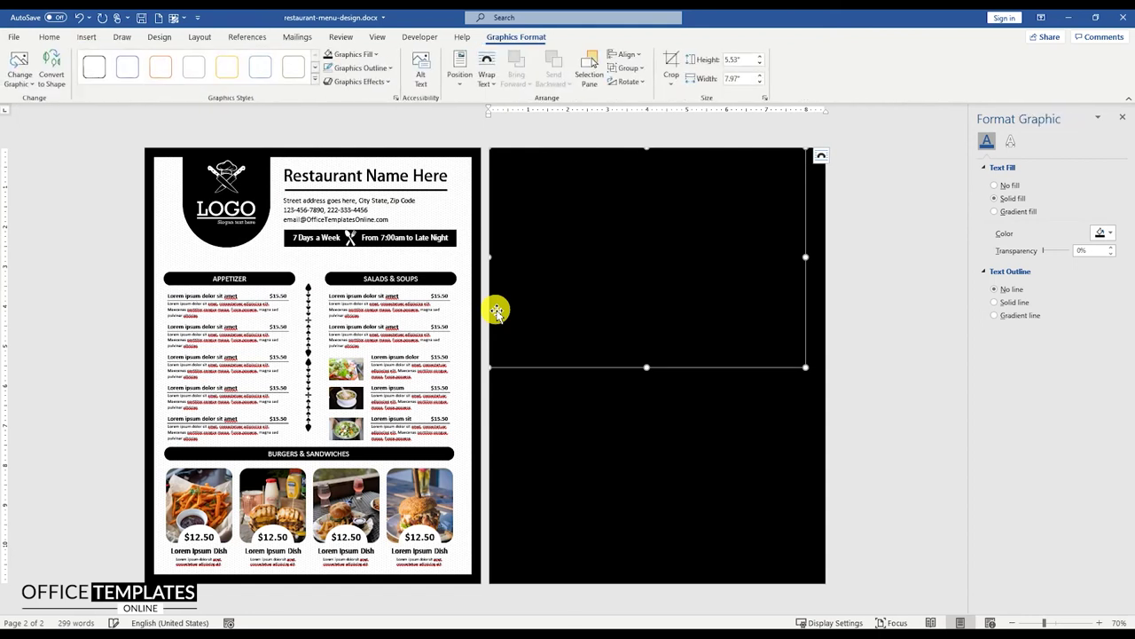
{"action": "left_click", "coordinate": [822, 159]}
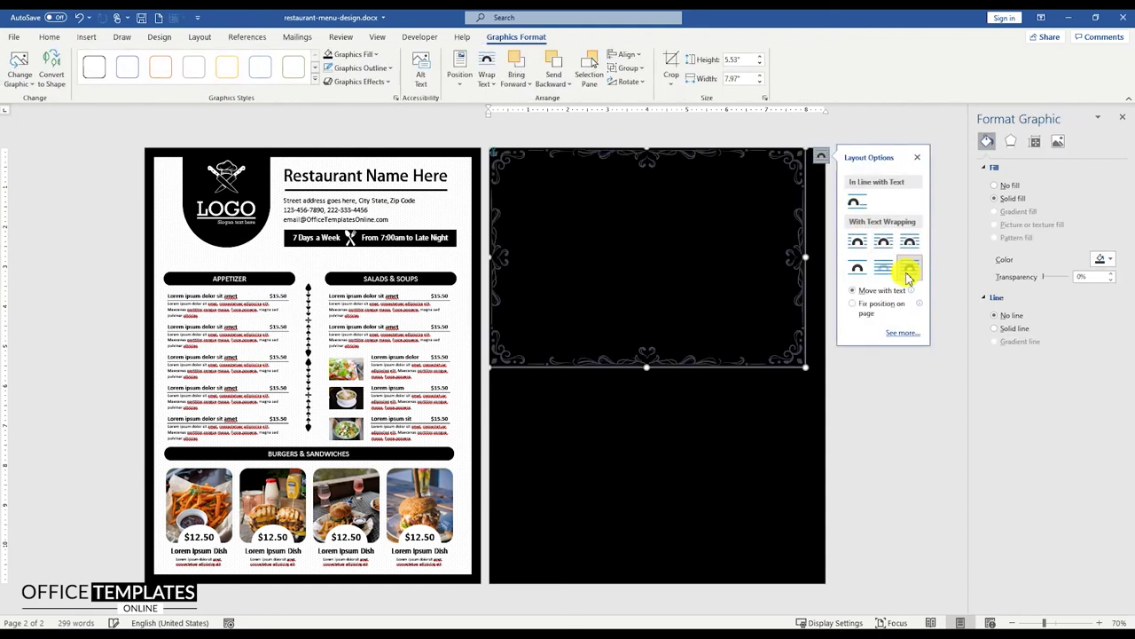
{"action": "left_click_drag", "start_coordinate": [793, 164], "coordinate": [800, 213]}
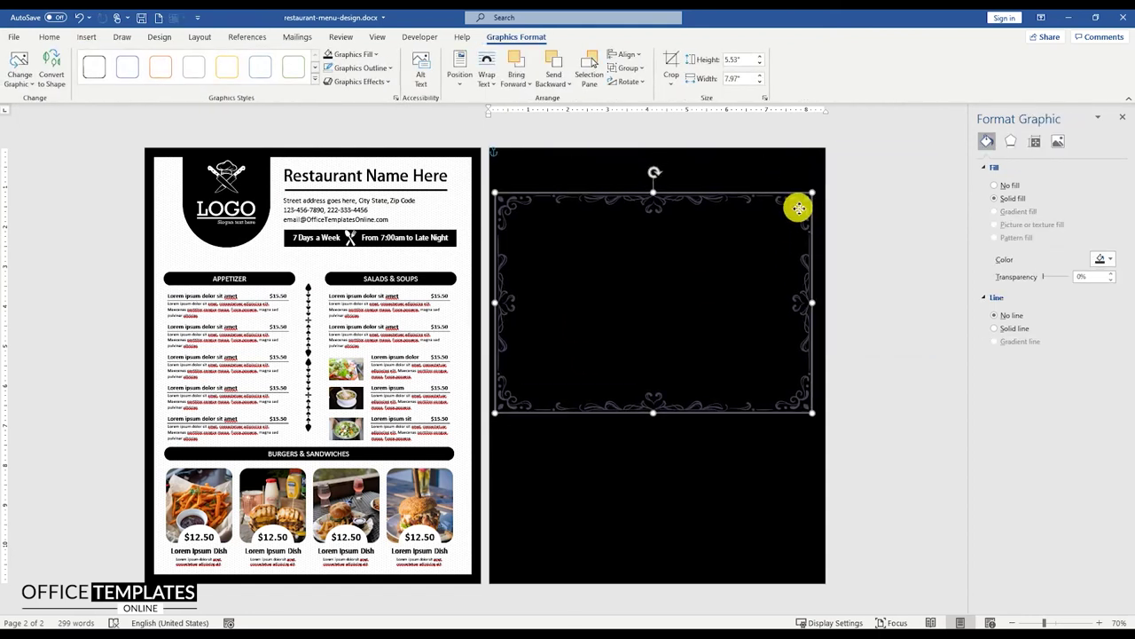
- Rotate the border to portrait, move it to the top-left, and set width to 10.31"
{"action": "left_click", "coordinate": [645, 83]}
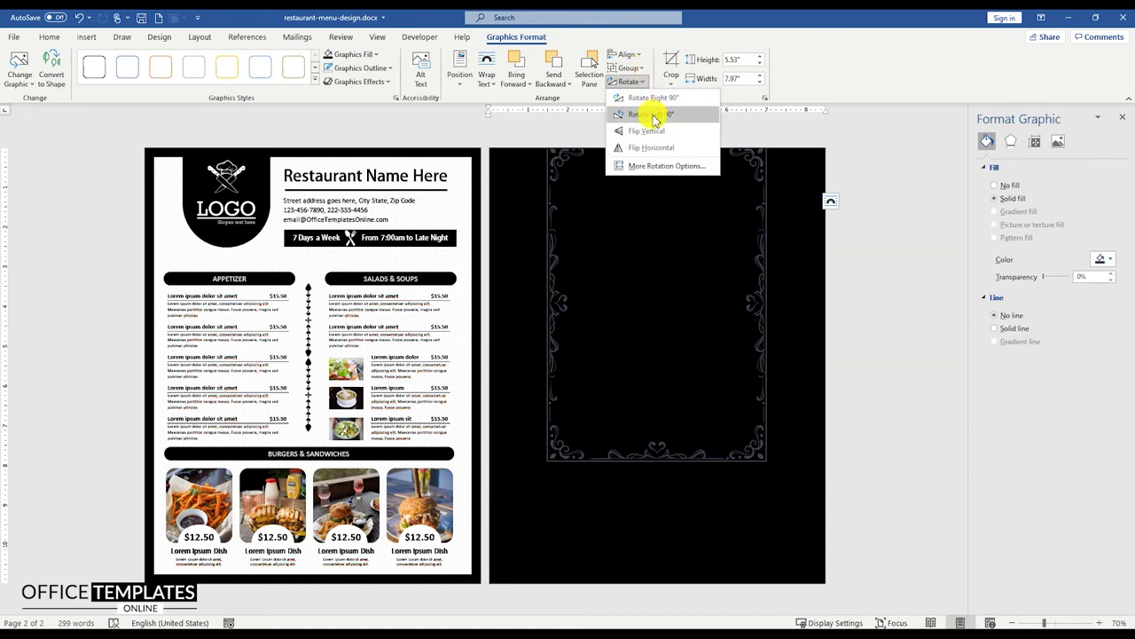
{"action": "left_click", "coordinate": [654, 118]}
{"action": "left_click_drag", "start_coordinate": [563, 172], "coordinate": [511, 170]}
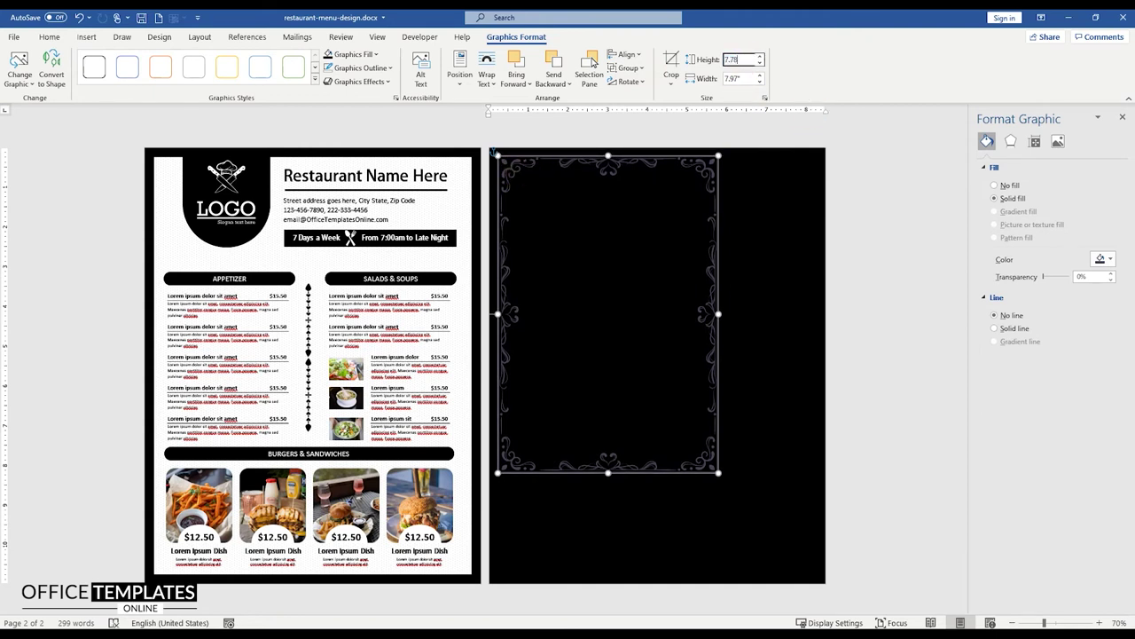
{"action": "key", "text": "Tab"}
{"action": "left_click", "coordinate": [748, 60]}
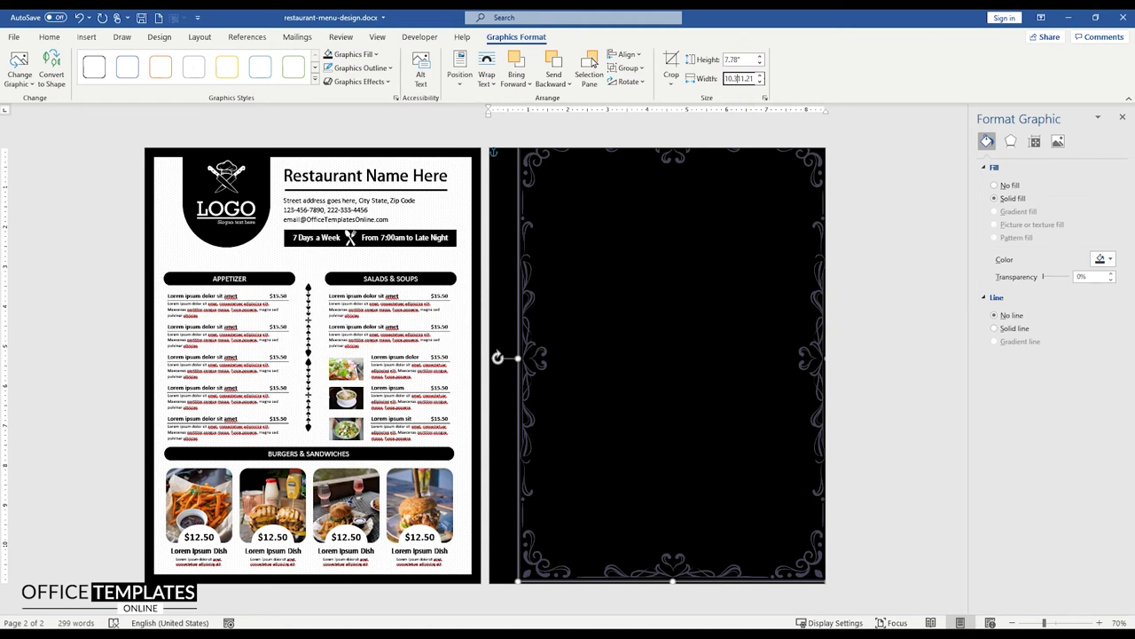
{"action": "left_click", "coordinate": [748, 60]}
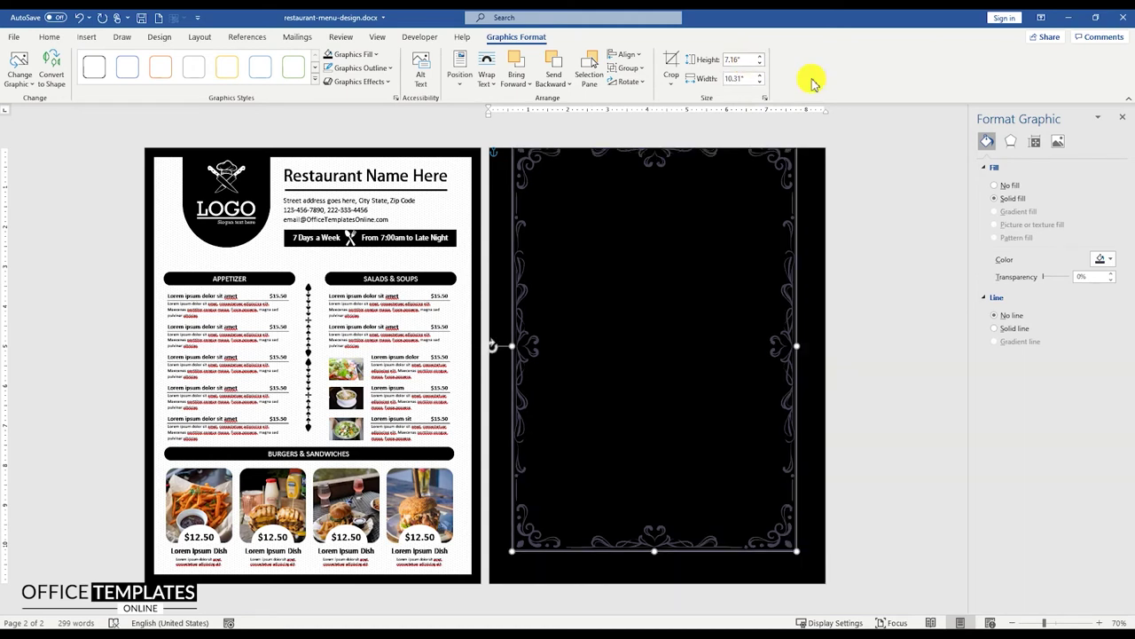
{"action": "left_click_drag", "start_coordinate": [788, 177], "coordinate": [778, 186]}
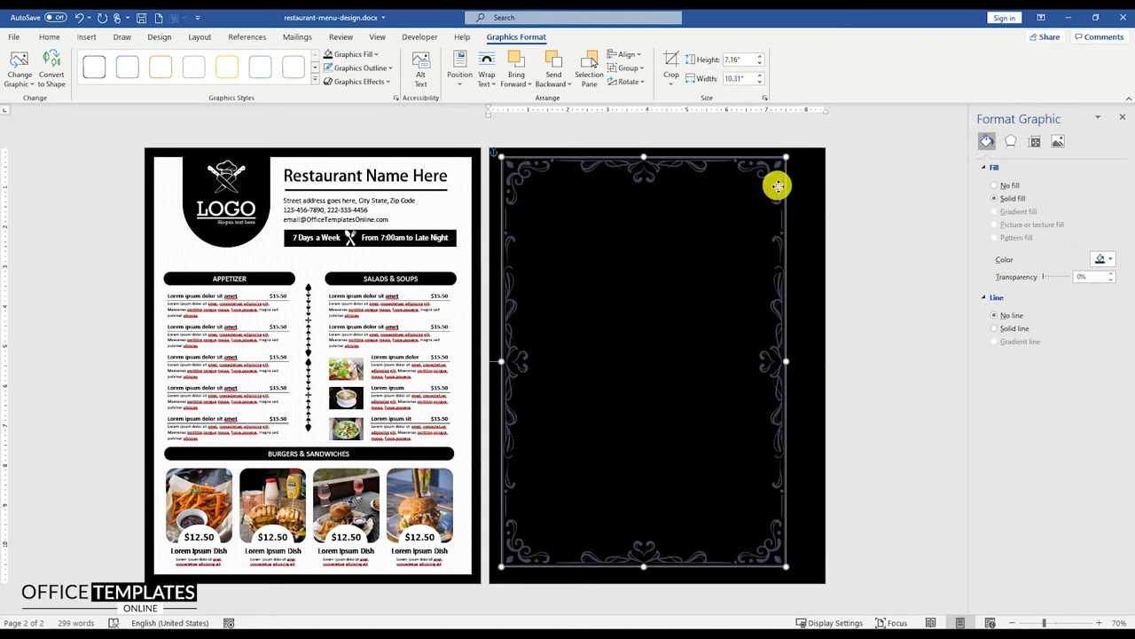
- Convert the border to a shape, widen it to the right edge, and fill it white
{"action": "right_click", "coordinate": [771, 176]}
{"action": "left_click", "coordinate": [829, 254]}
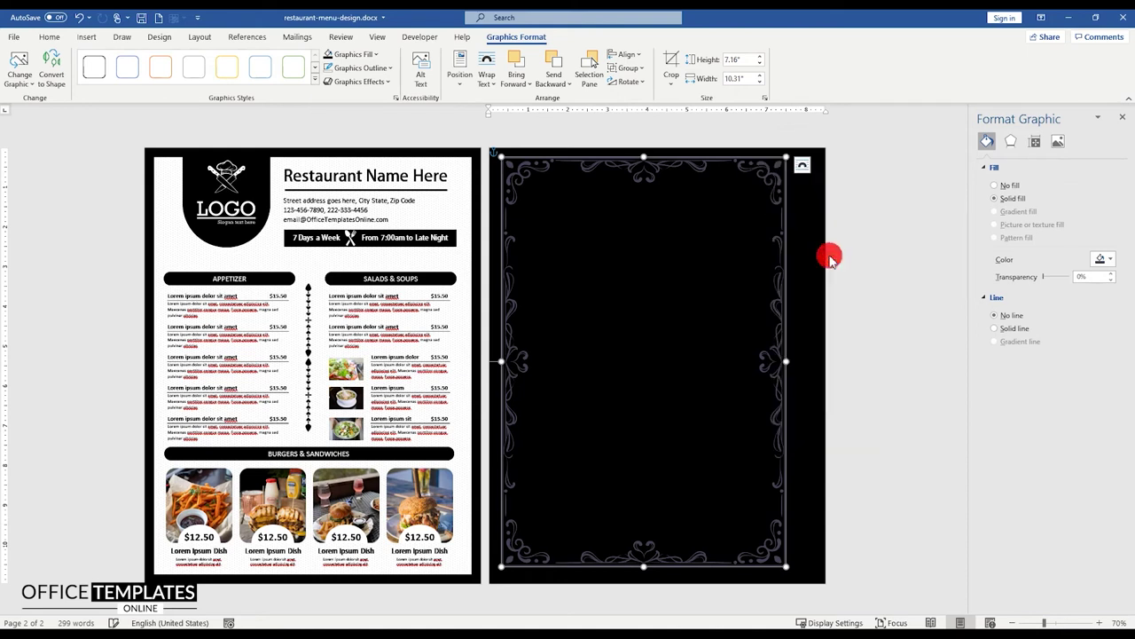
{"action": "left_click_drag", "start_coordinate": [791, 363], "coordinate": [813, 363]}
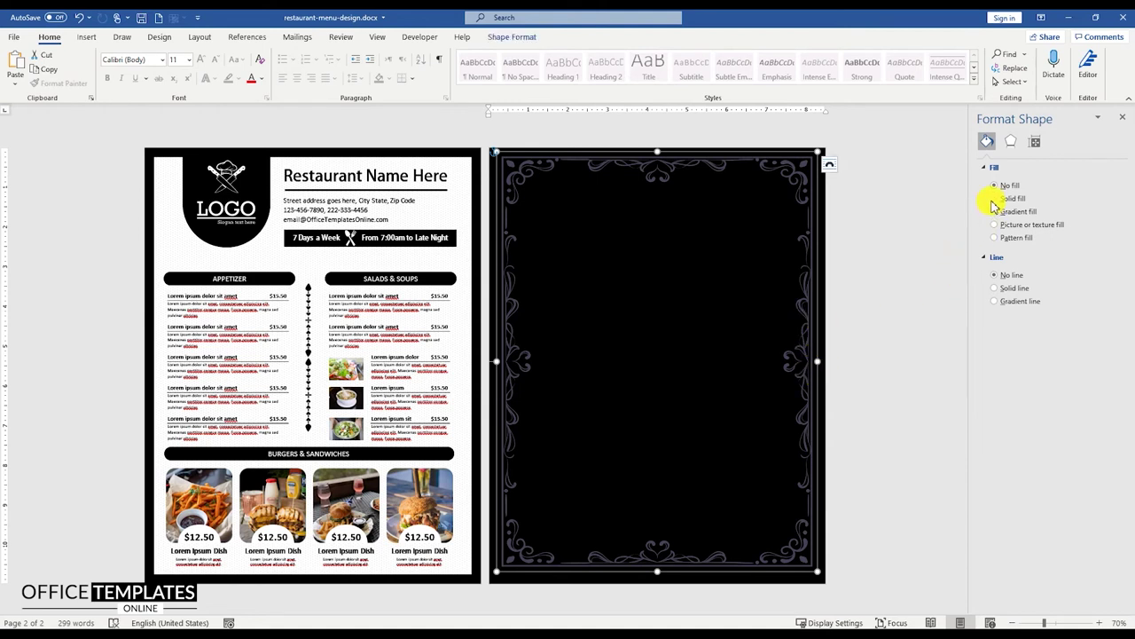
{"action": "right_click", "coordinate": [806, 195]}
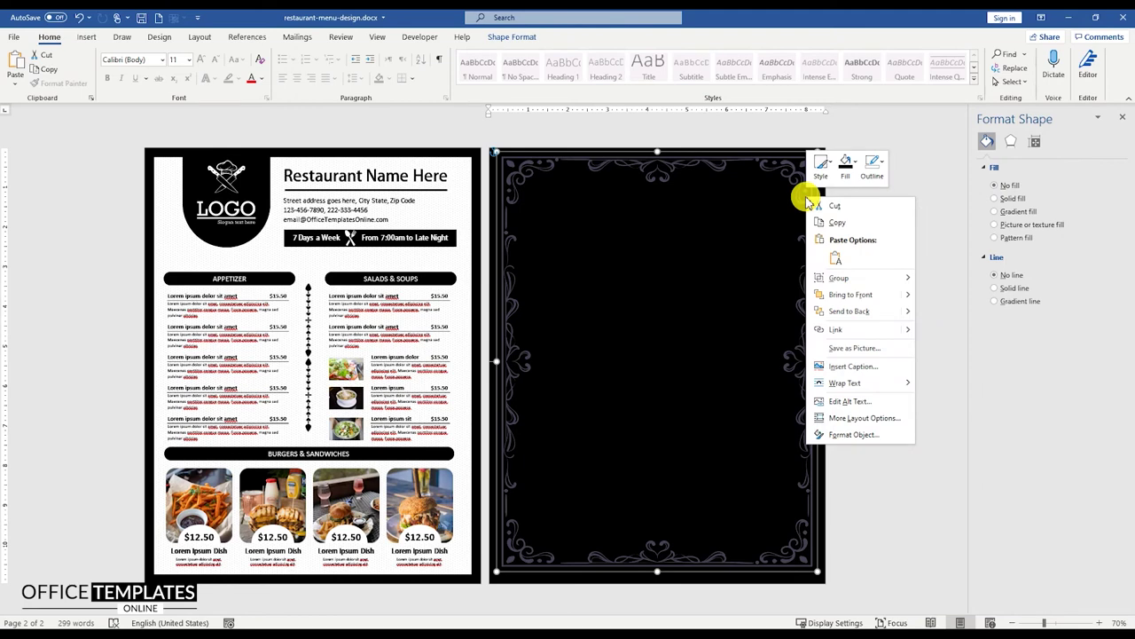
{"action": "left_click", "coordinate": [846, 165]}
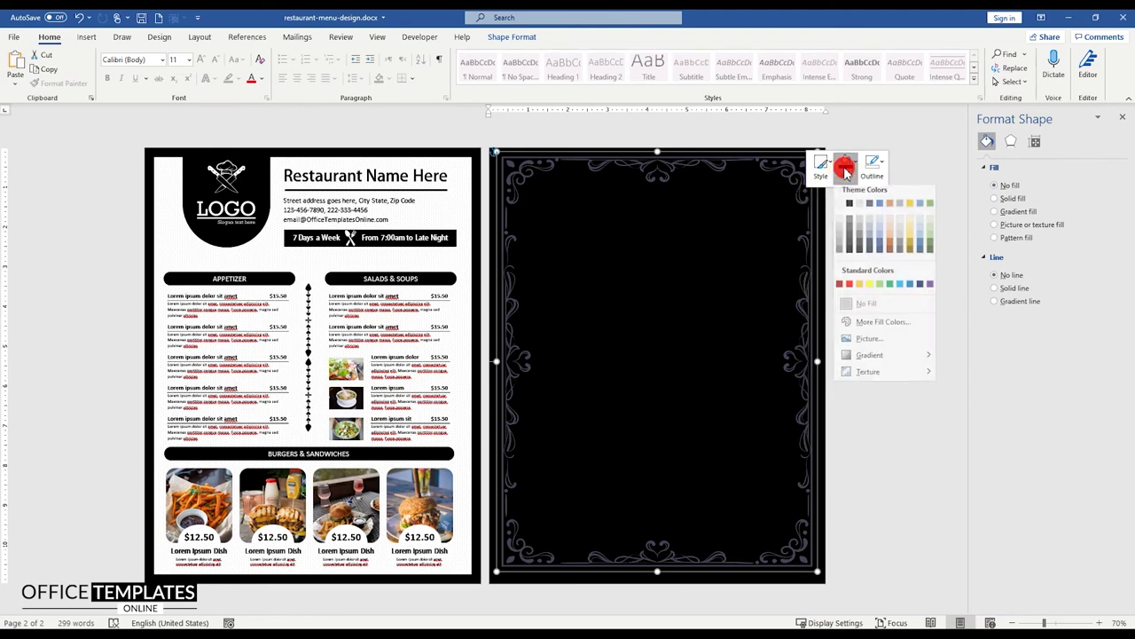
{"action": "left_click", "coordinate": [838, 237]}
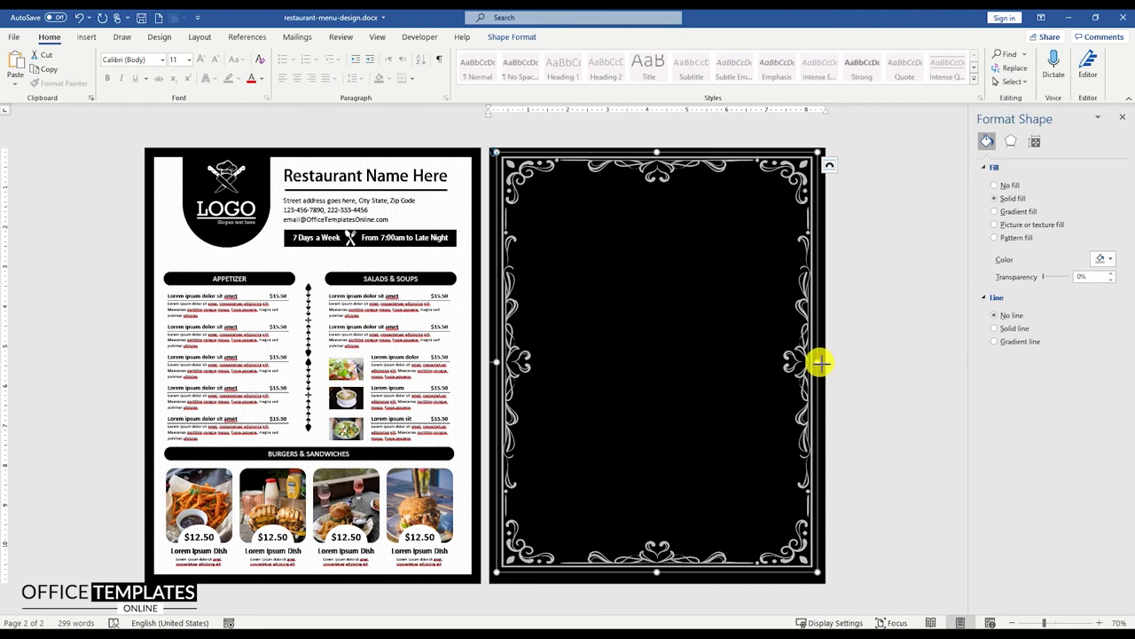
{"action": "left_click_drag", "start_coordinate": [820, 362], "coordinate": [816, 362]}
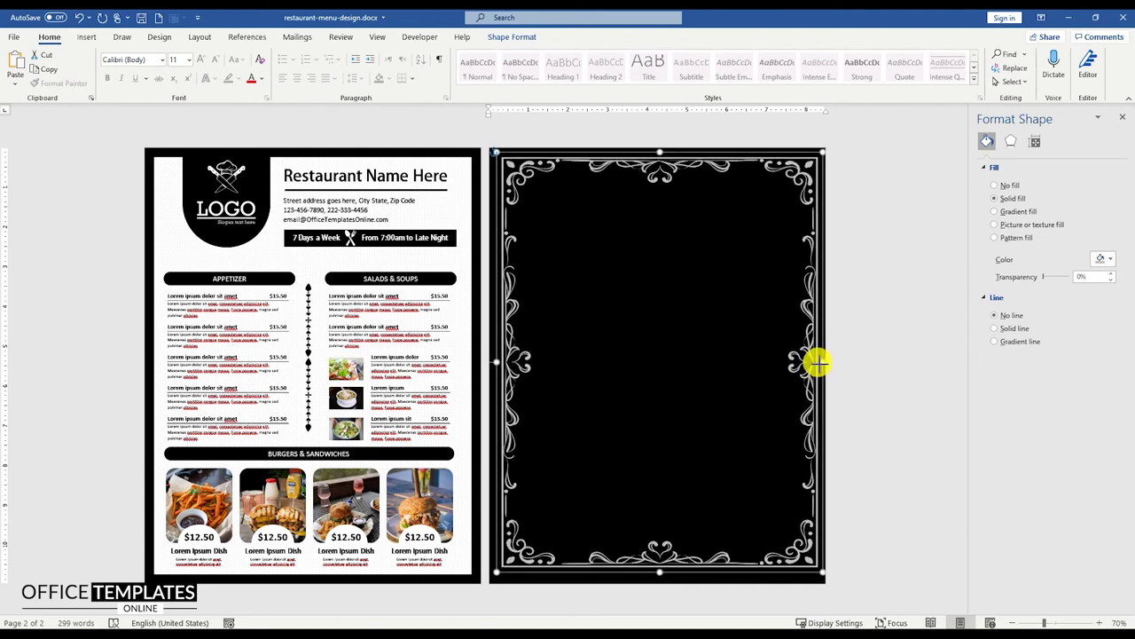
- Centre the white frame vertically on the cover page with Align Middle
{"action": "left_click", "coordinate": [534, 38]}
{"action": "left_click", "coordinate": [965, 84]}
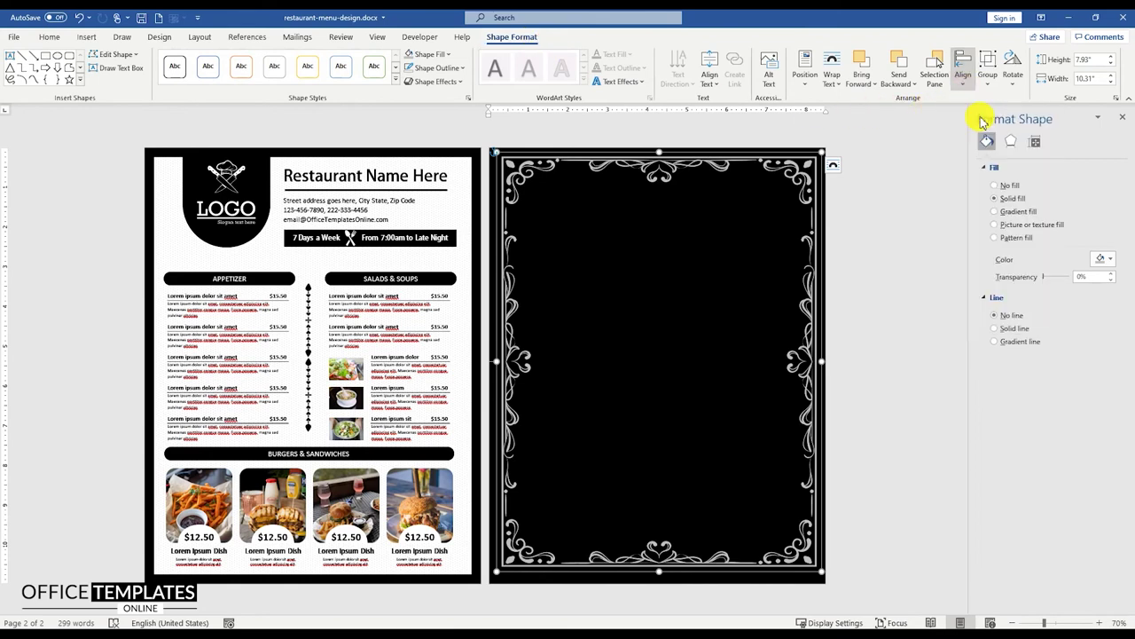
{"action": "left_click", "coordinate": [963, 88]}
{"action": "left_click", "coordinate": [962, 88]}
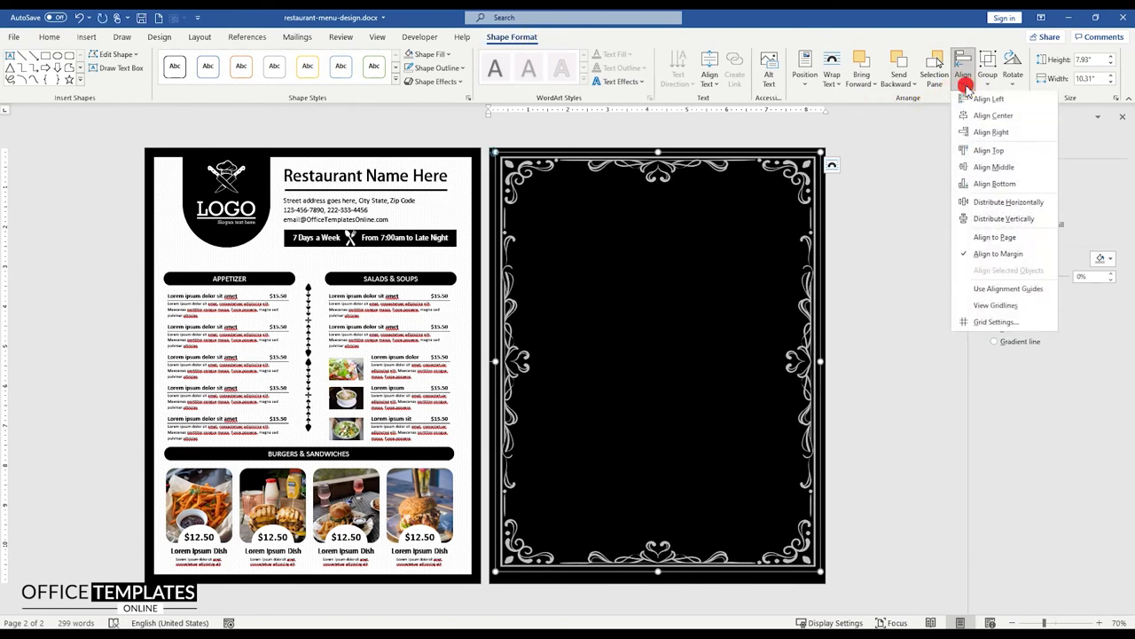
{"action": "left_click", "coordinate": [986, 169]}
{"action": "left_click", "coordinate": [871, 270]}
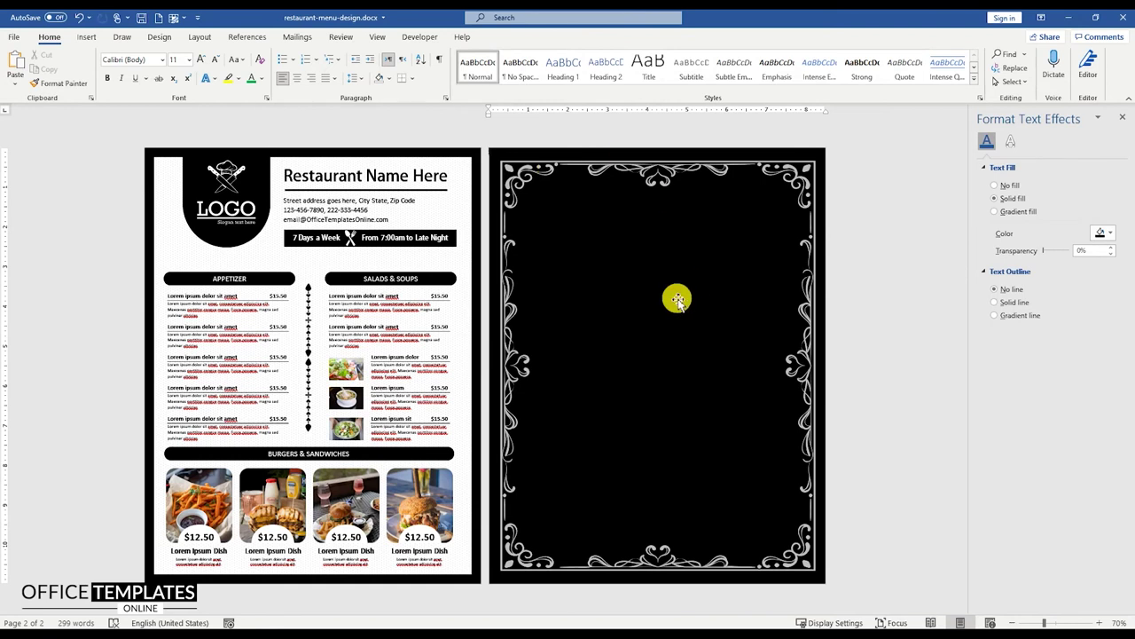
- Copy the chef-hat logo onto the cover page, change its text wrapping, and enlarge it
{"action": "left_click", "coordinate": [240, 213]}
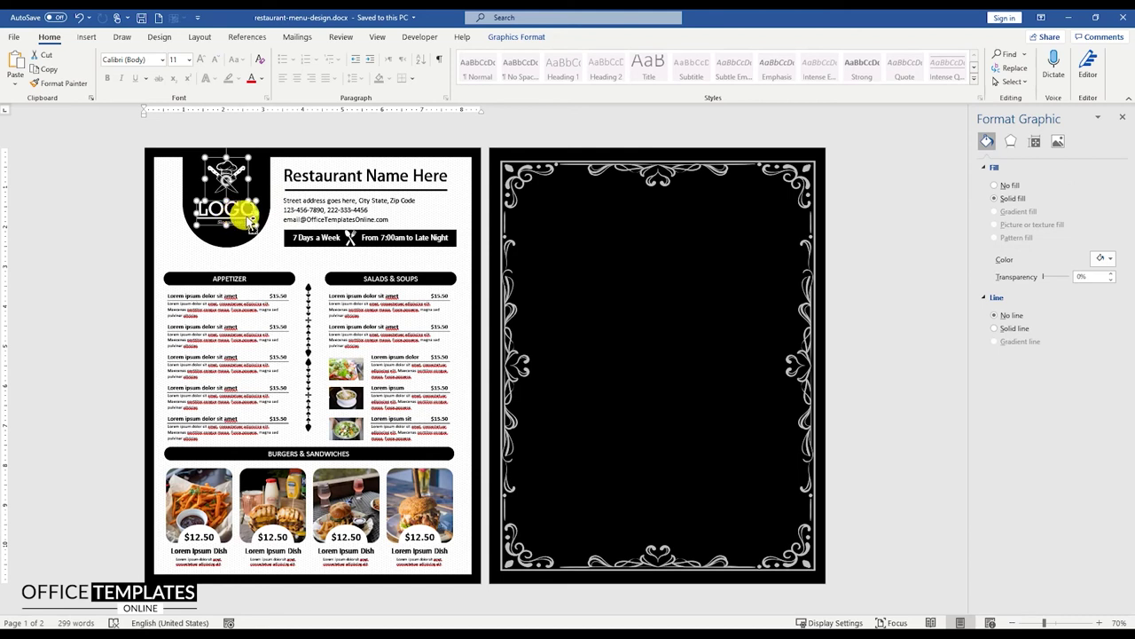
{"action": "left_click_drag", "start_coordinate": [251, 224], "coordinate": [596, 342]}
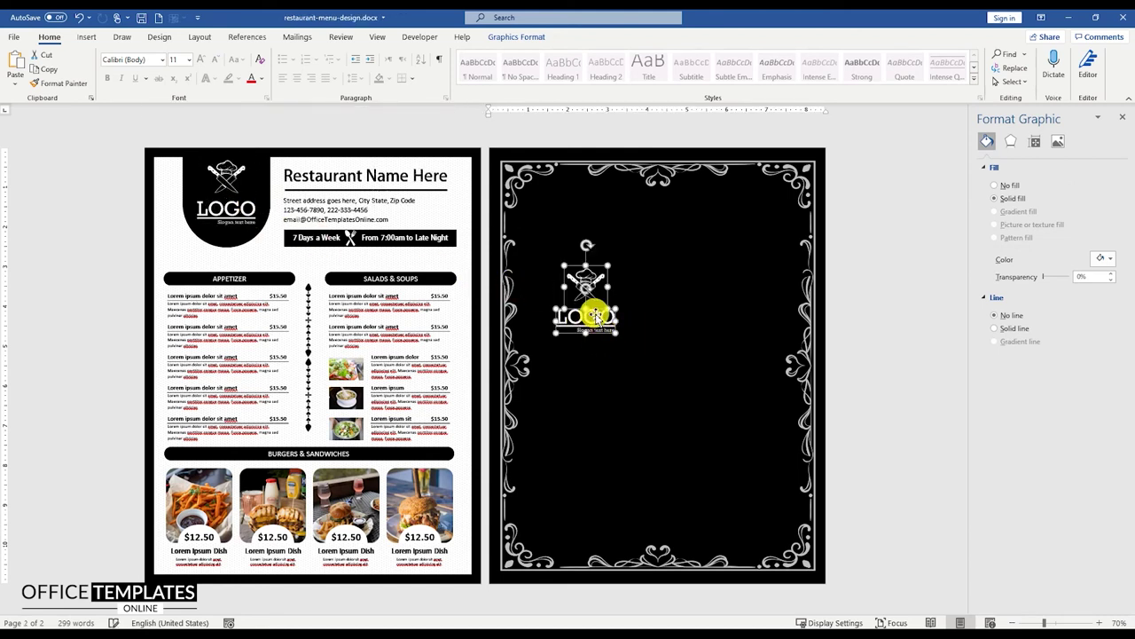
{"action": "right_click", "coordinate": [594, 316]}
{"action": "left_click", "coordinate": [727, 398]}
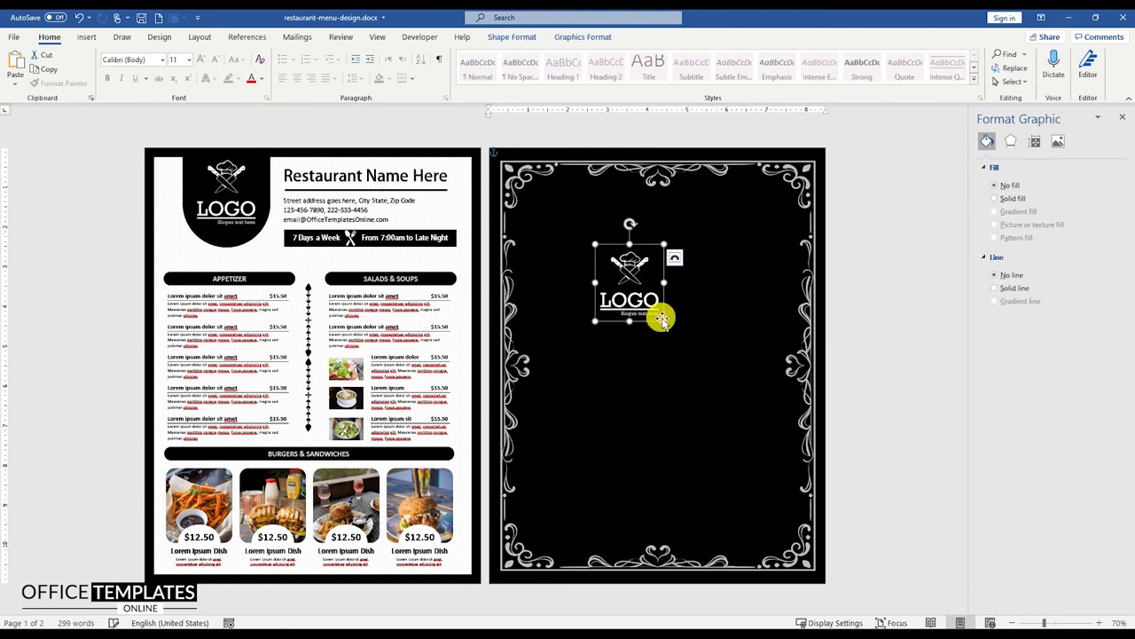
{"action": "mouse_move", "coordinate": [666, 322]}
{"action": "left_mouse_down"}
{"action": "mouse_move", "coordinate": [705, 367]}
{"action": "mouse_move", "coordinate": [674, 340]}
{"action": "left_mouse_up"}
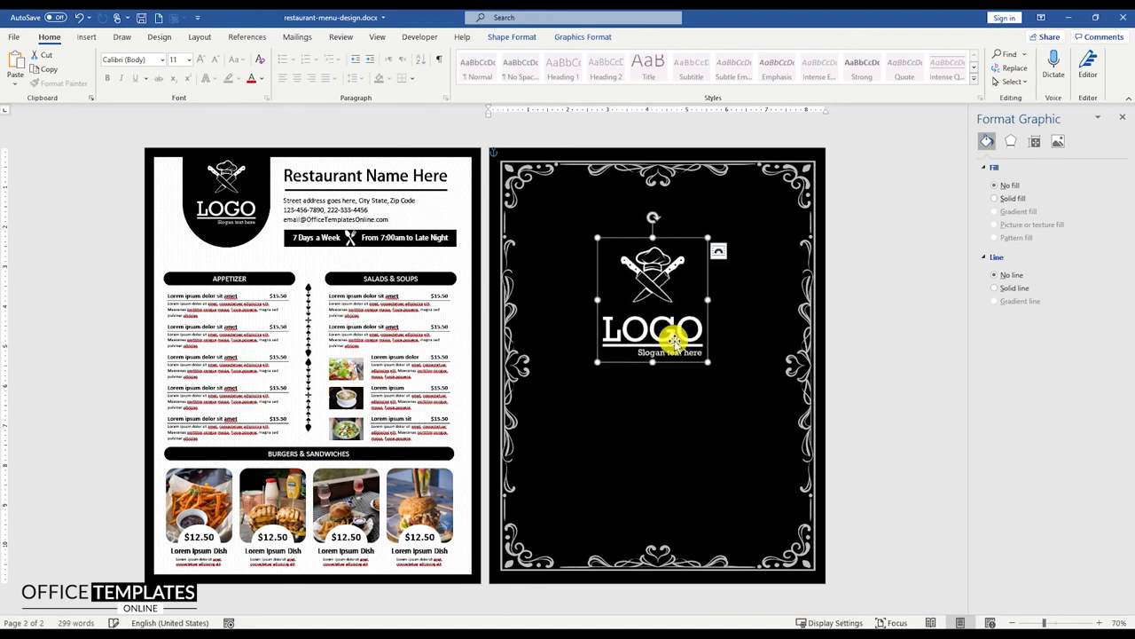
{"action": "left_click_drag", "start_coordinate": [712, 363], "coordinate": [722, 379]}
{"action": "left_click_drag", "start_coordinate": [676, 346], "coordinate": [673, 350]}
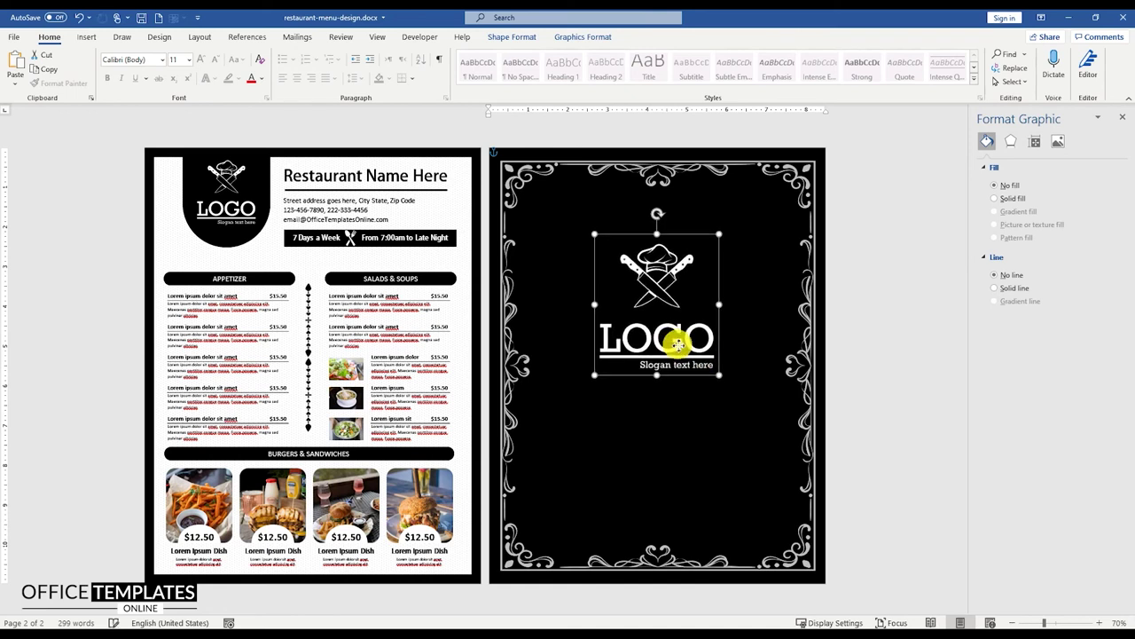
- Review the logo's alignment options unchanged, then select the Restaurant Name Here text box
{"action": "left_click", "coordinate": [574, 40]}
{"action": "left_click", "coordinate": [627, 54]}
{"action": "left_click", "coordinate": [648, 105]}
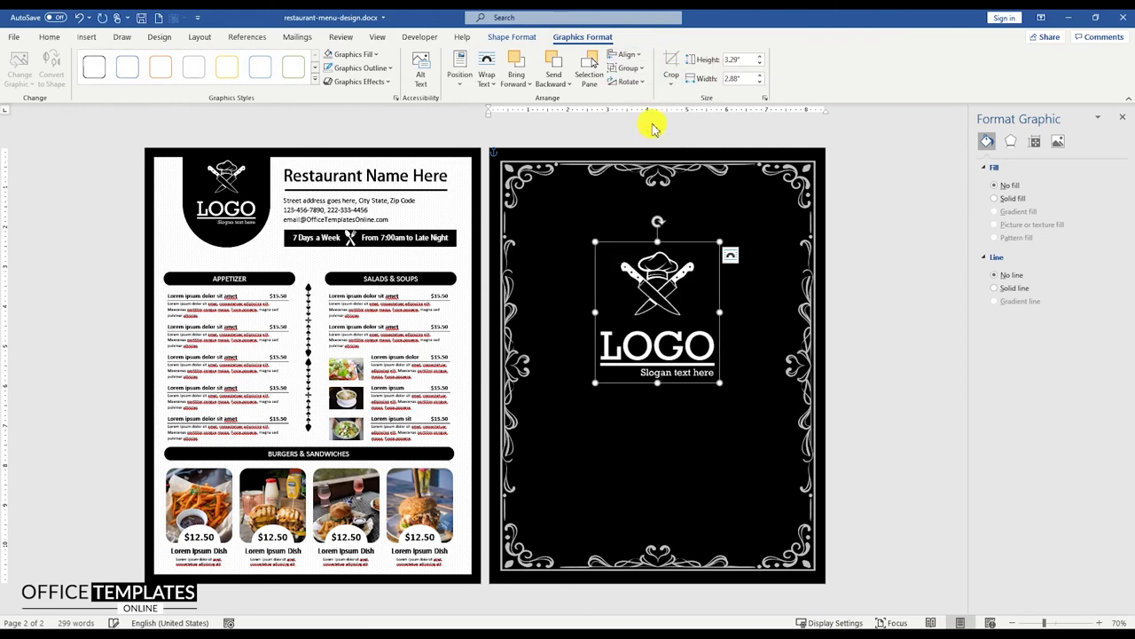
{"action": "left_click", "coordinate": [842, 323]}
{"action": "left_click", "coordinate": [409, 184]}
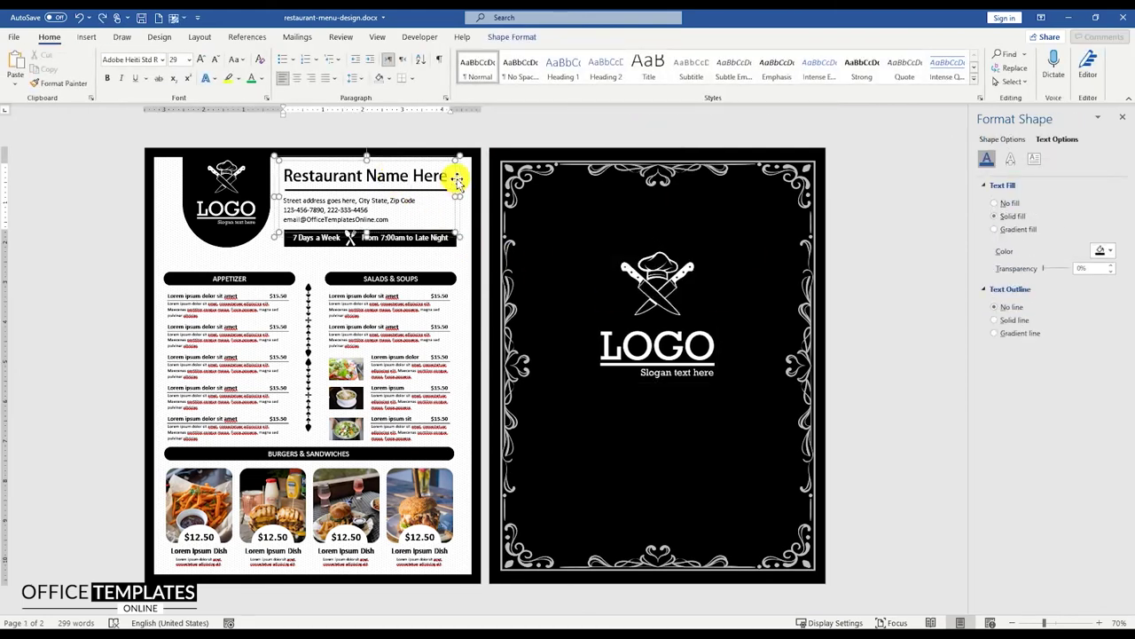
- Copy the restaurant name text box and paste it below the logo on the cover page
{"action": "left_click", "coordinate": [457, 180]}
{"action": "right_click", "coordinate": [455, 177]}
{"action": "left_click", "coordinate": [487, 198]}
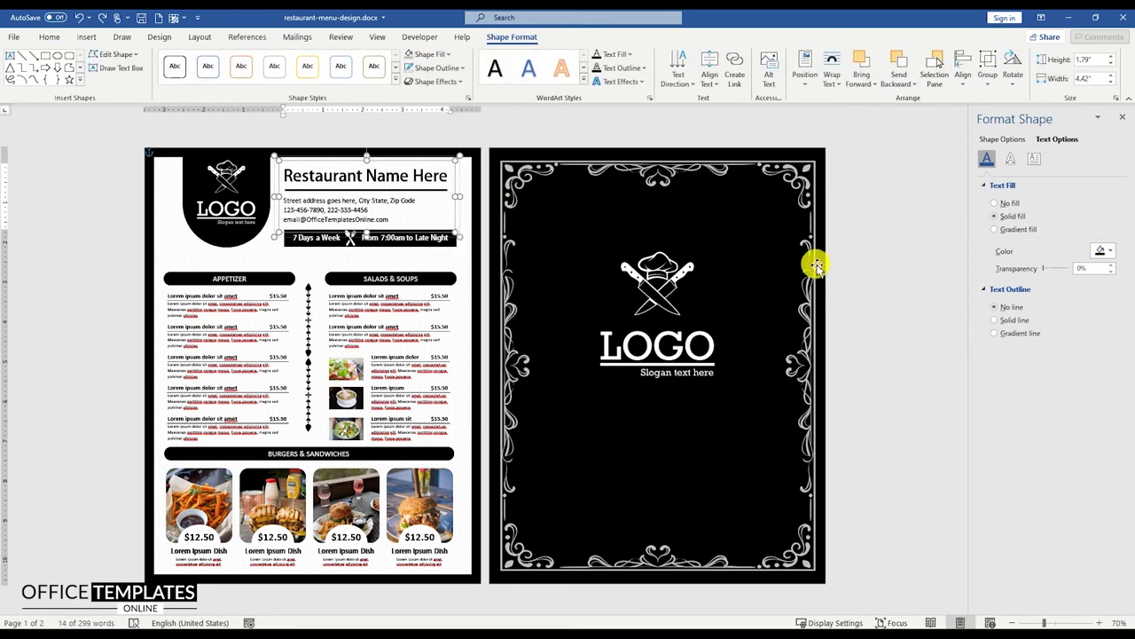
{"action": "left_click", "coordinate": [854, 263]}
{"action": "key", "text": "ctrl+v"}
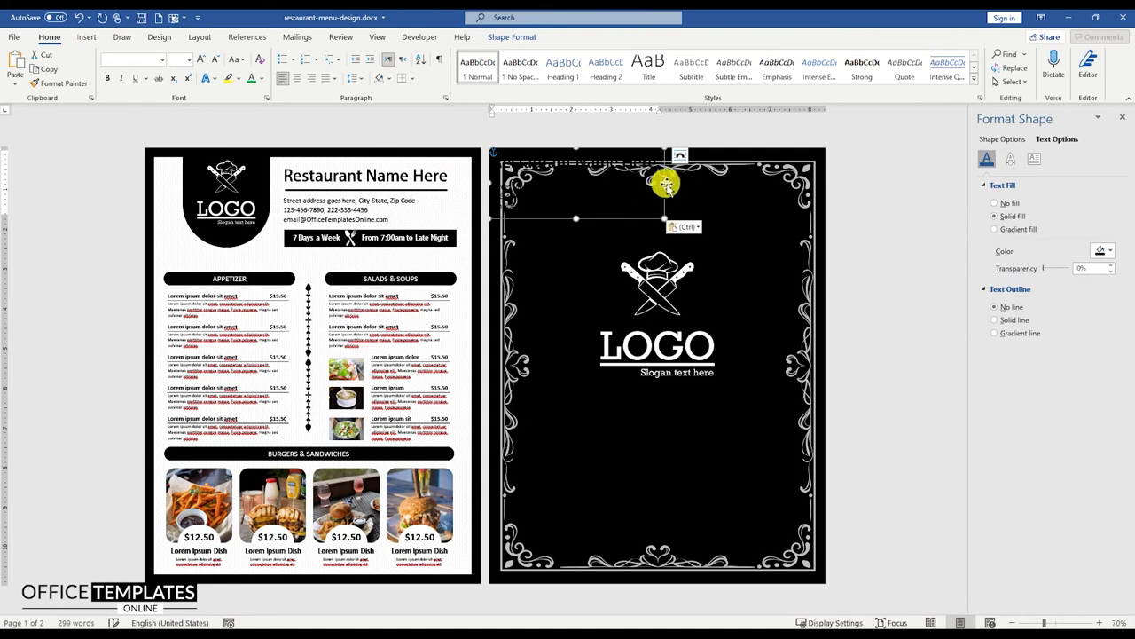
{"action": "left_click_drag", "start_coordinate": [629, 221], "coordinate": [713, 471]}
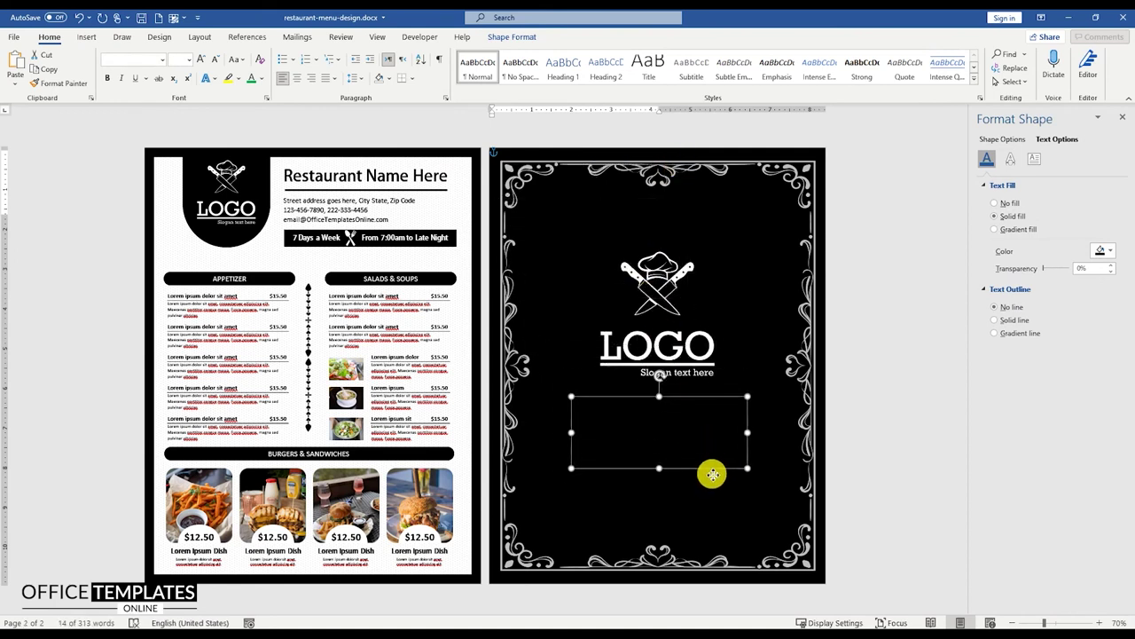
- Make the cover text white and centred, set the title to size 33, and heighten the box
{"action": "left_click", "coordinate": [260, 79]}
{"action": "left_click", "coordinate": [256, 125]}
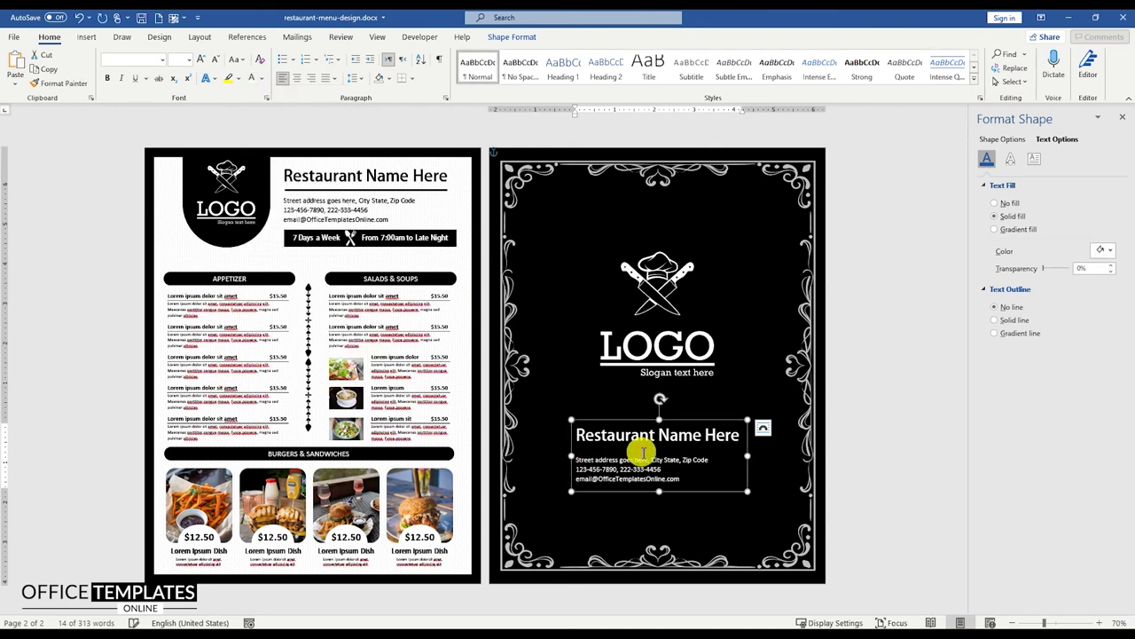
{"action": "left_click", "coordinate": [299, 80]}
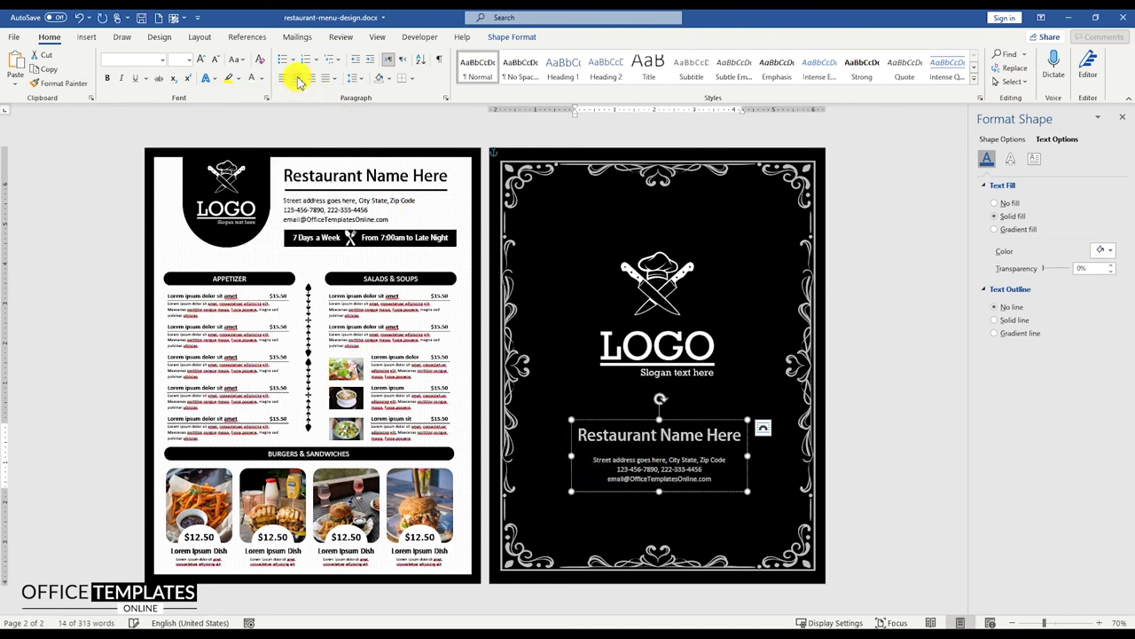
{"action": "triple_click", "coordinate": [641, 435]}
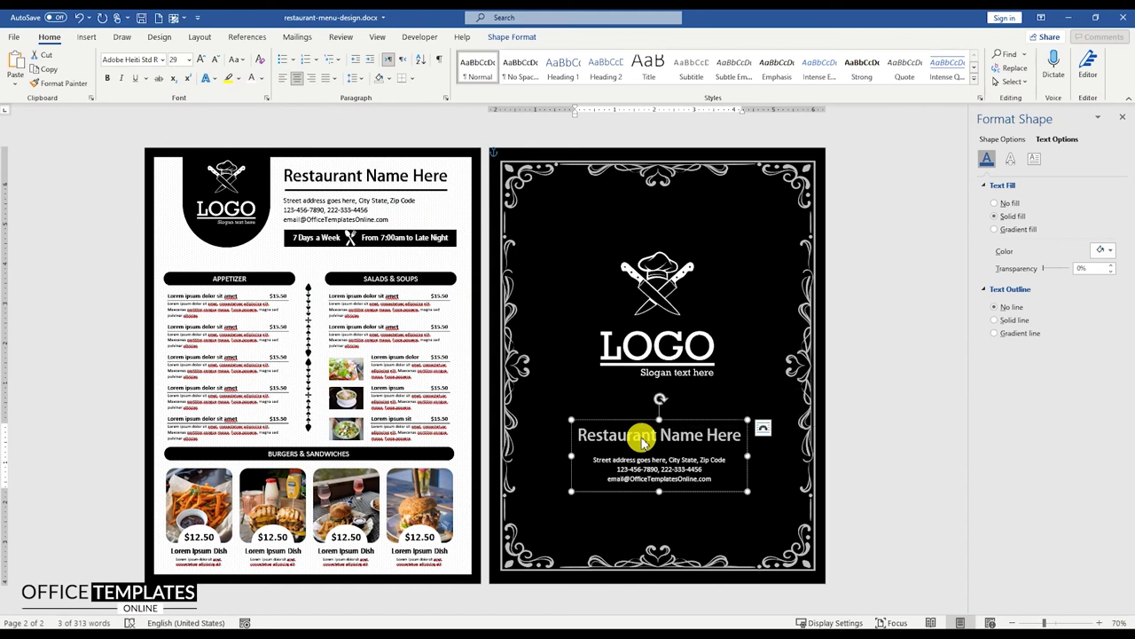
{"action": "type", "text": "LA CARTE MENU"}
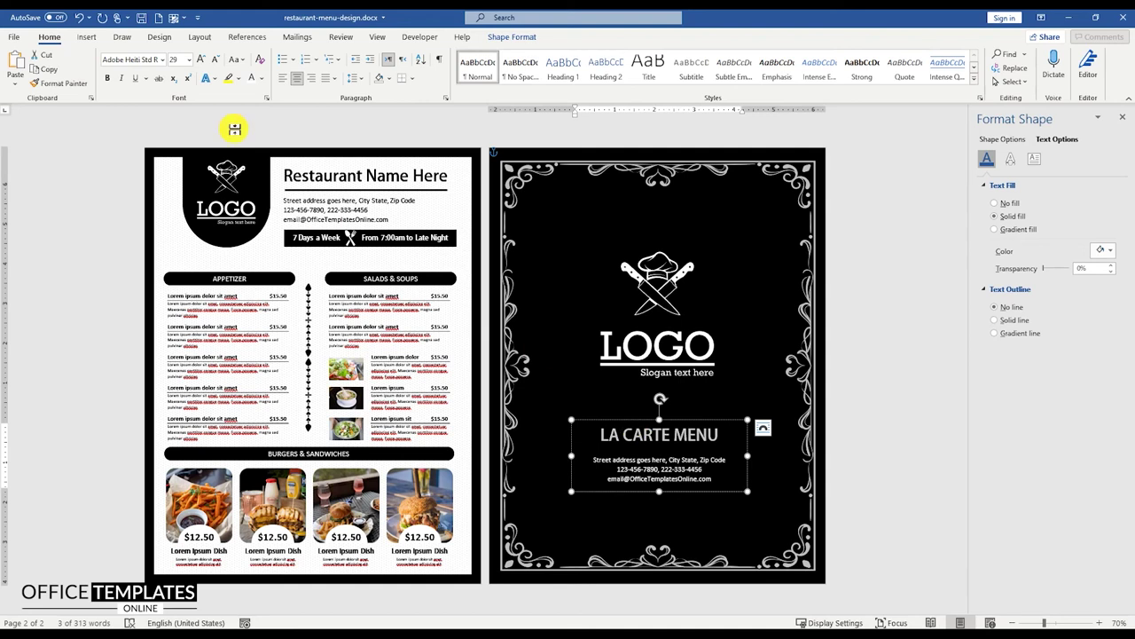
{"action": "type", "text": "33"}
{"action": "key", "text": "Return"}
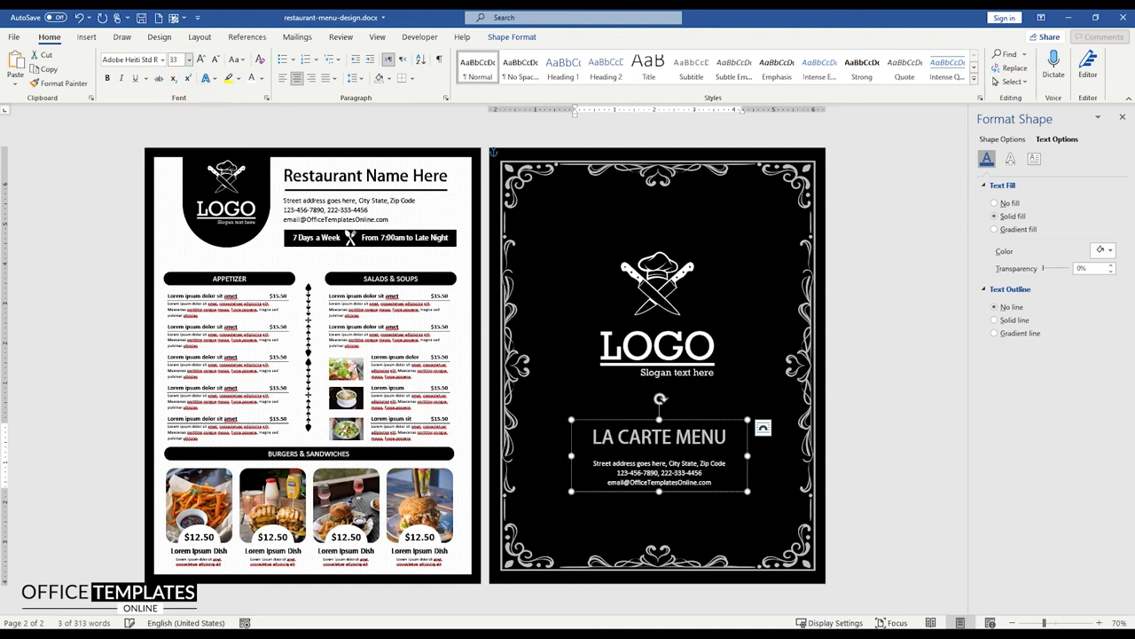
{"action": "scroll", "coordinate": [661, 468], "scroll_direction": "up", "scroll_amount": 1, "text": "ctrl"}
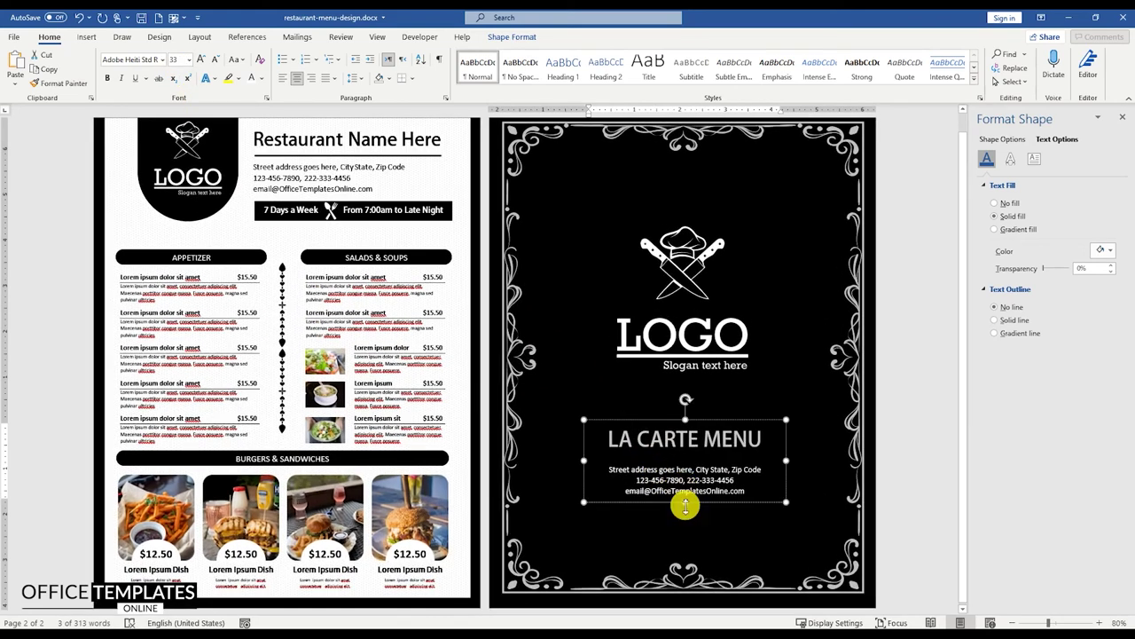
{"action": "left_click_drag", "start_coordinate": [688, 503], "coordinate": [688, 507]}
- Centre the cover logo horizontally on the page
{"action": "left_click", "coordinate": [678, 333]}
{"action": "left_click", "coordinate": [596, 40]}
{"action": "left_click", "coordinate": [629, 59]}
{"action": "left_click", "coordinate": [649, 90]}
{"action": "left_click", "coordinate": [715, 441]}
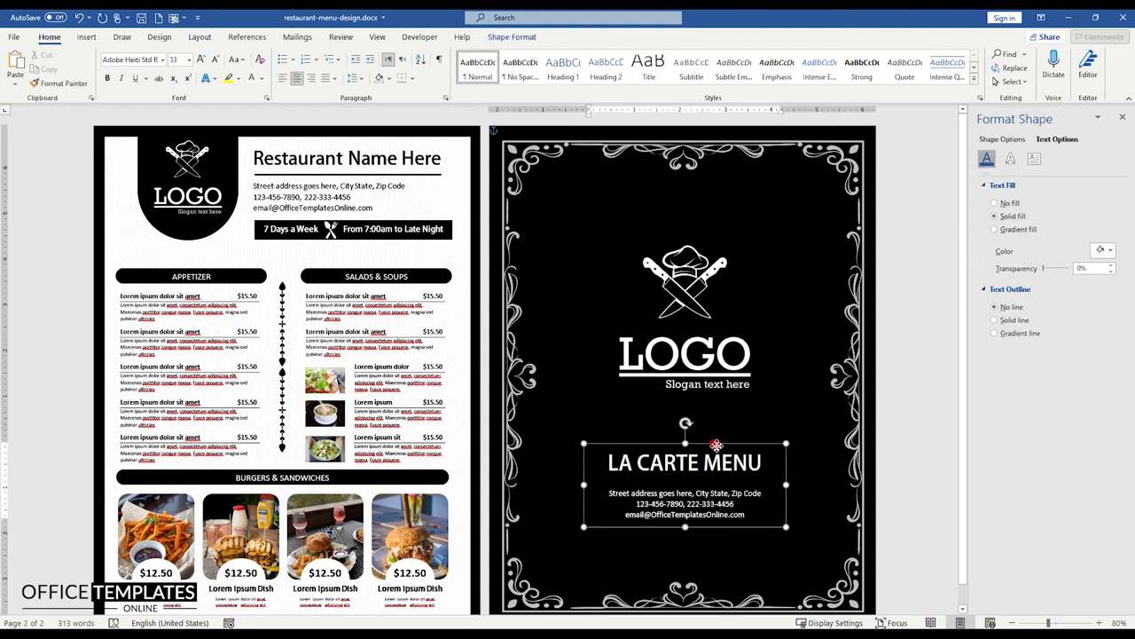
{"action": "left_click", "coordinate": [902, 403]}
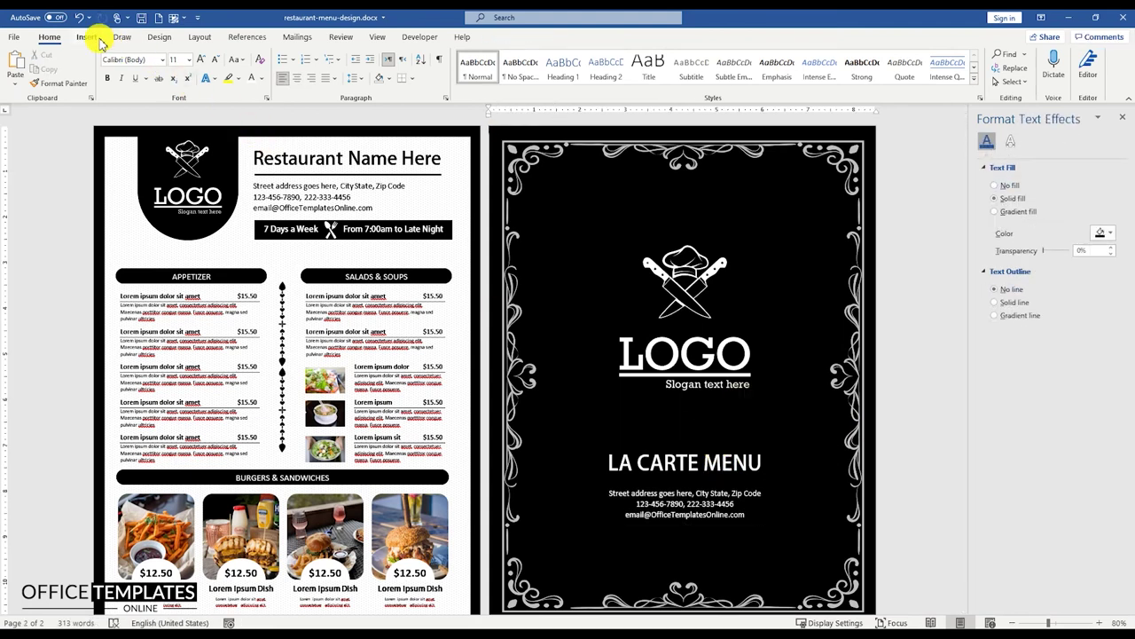
- Insert the divider graphic from this device, set it In Front of Text, and fill it white
{"action": "left_click", "coordinate": [89, 36]}
{"action": "left_click", "coordinate": [135, 67]}
{"action": "left_click", "coordinate": [147, 111]}
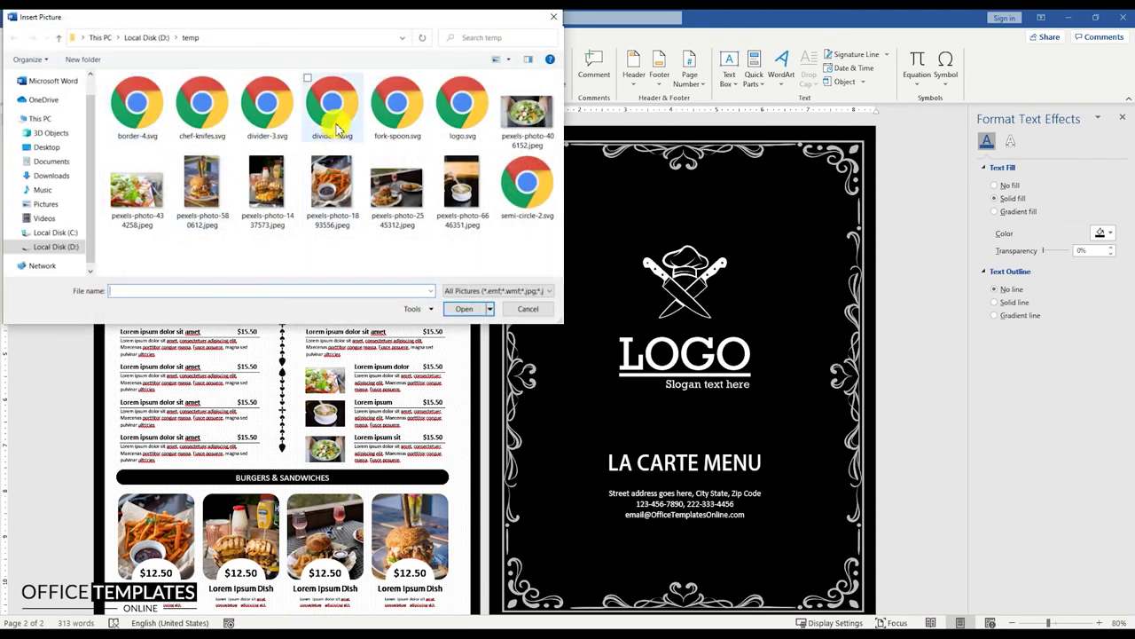
{"action": "double_click", "coordinate": [266, 106]}
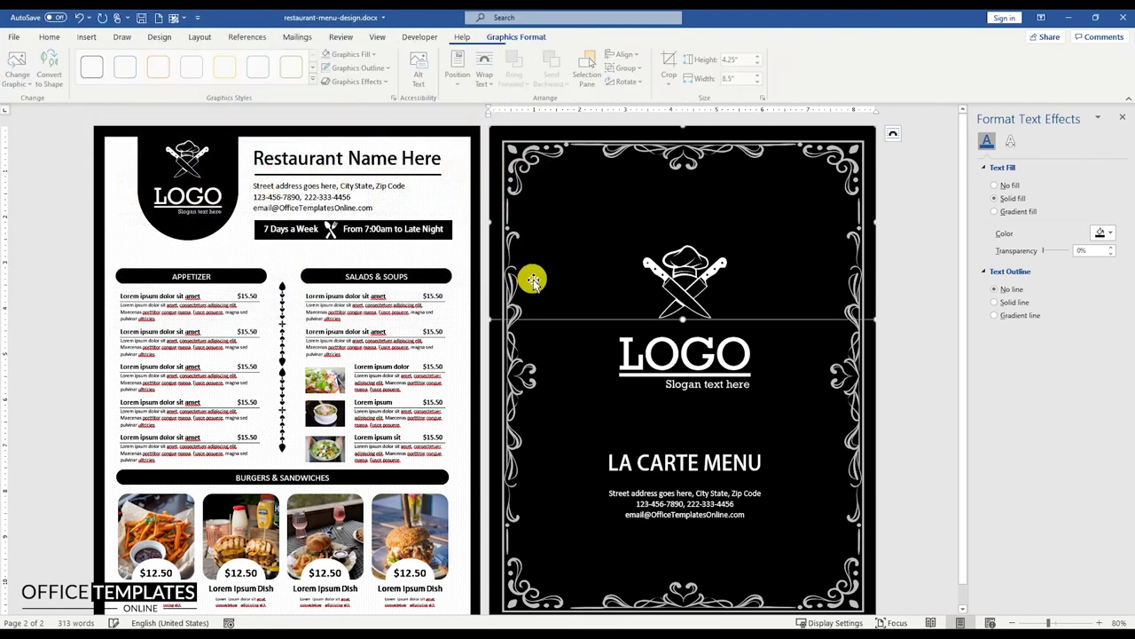
{"action": "left_click", "coordinate": [895, 142]}
{"action": "left_click", "coordinate": [983, 245]}
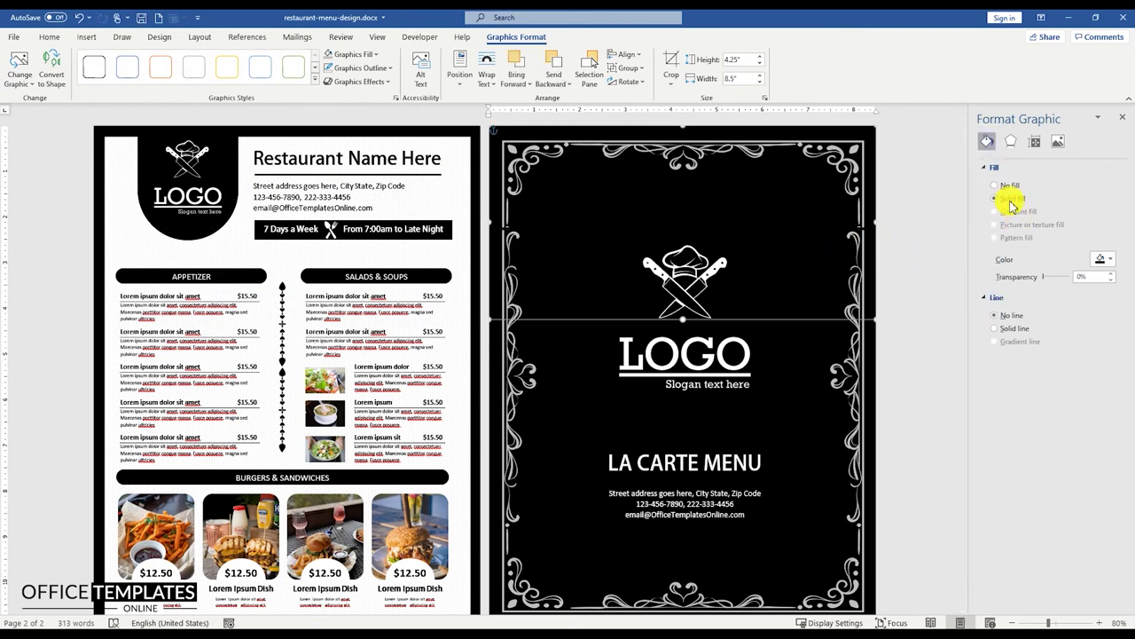
{"action": "left_click", "coordinate": [1105, 257]}
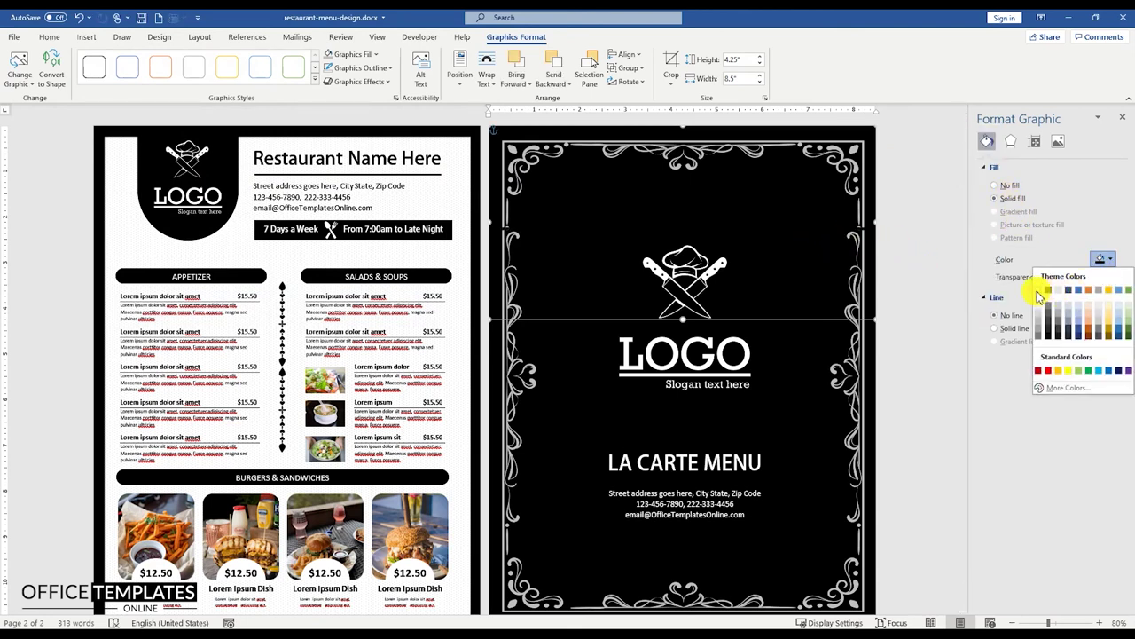
{"action": "left_click", "coordinate": [1038, 290]}
- Convert the divider to a shape, place it above the LA CARTE MENU title, and shorten it
{"action": "right_click", "coordinate": [770, 231]}
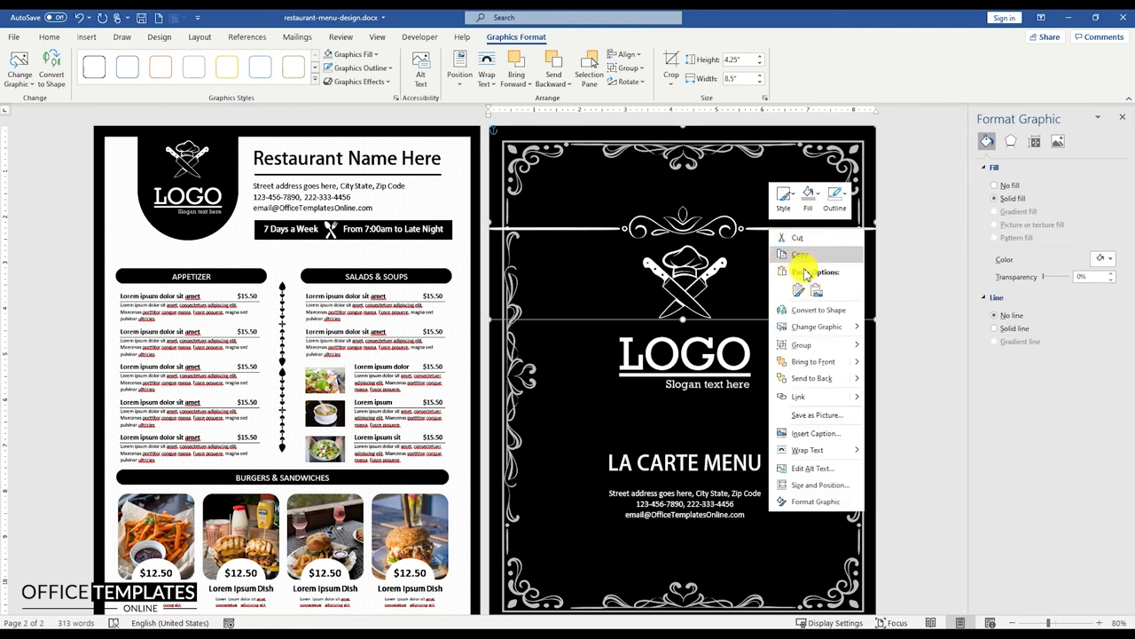
{"action": "left_click", "coordinate": [824, 304]}
{"action": "mouse_move", "coordinate": [717, 233]}
{"action": "left_mouse_down"}
{"action": "mouse_move", "coordinate": [742, 151]}
{"action": "mouse_move", "coordinate": [755, 427]}
{"action": "left_mouse_up"}
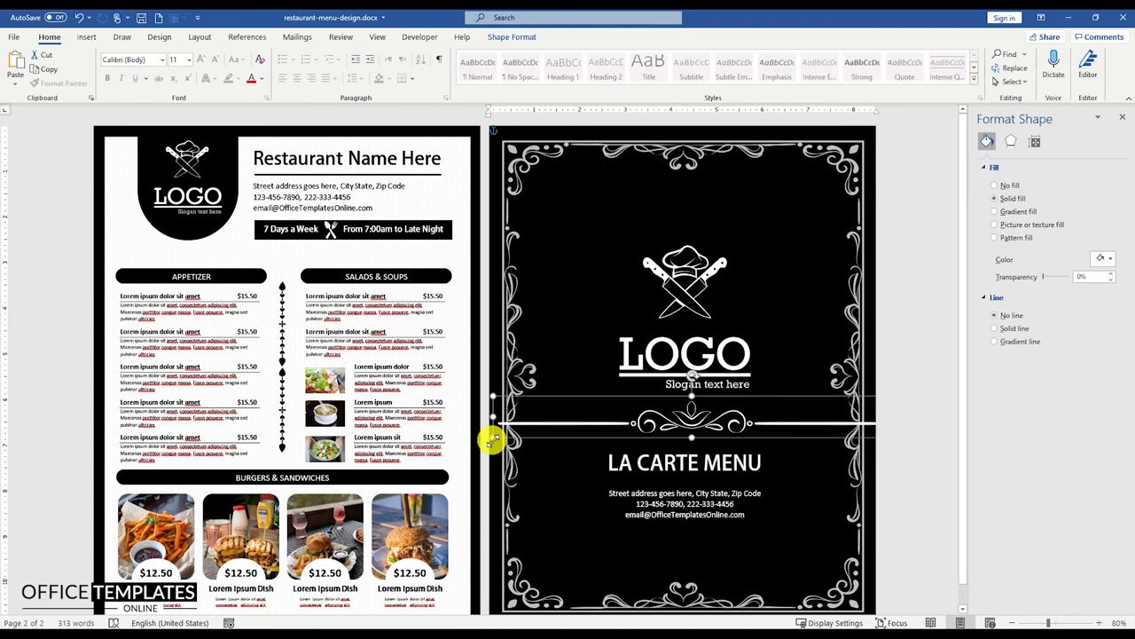
{"action": "left_click_drag", "start_coordinate": [492, 439], "coordinate": [545, 434]}
{"action": "left_click_drag", "start_coordinate": [718, 429], "coordinate": [750, 424]}
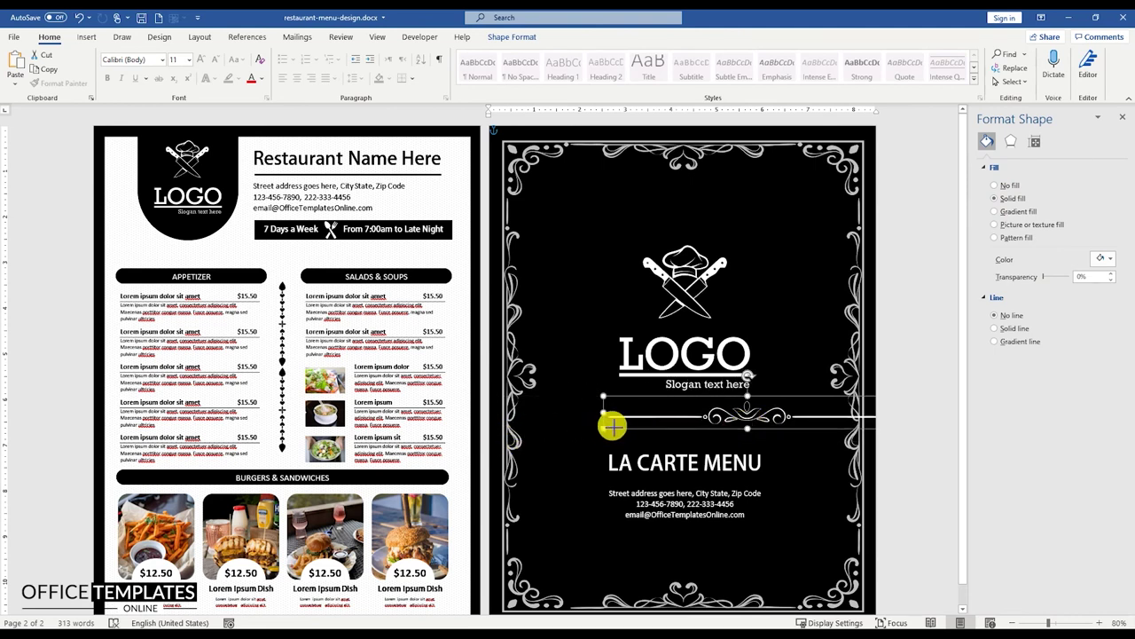
{"action": "left_click_drag", "start_coordinate": [607, 428], "coordinate": [688, 414]}
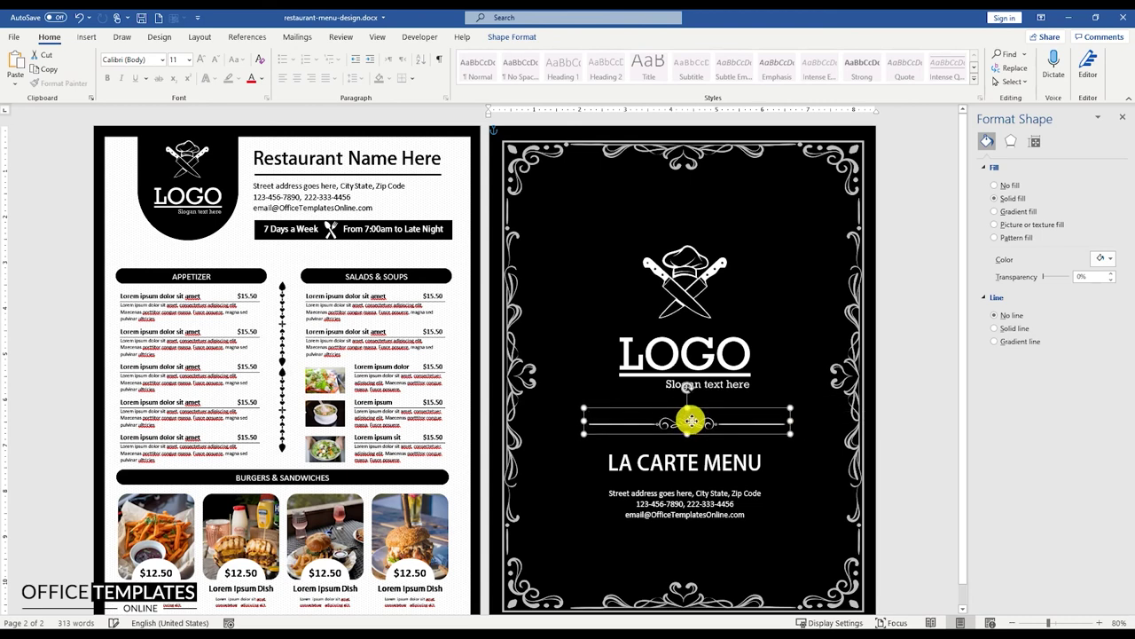
- Centre the divider horizontally and give it a gradient fill with white end stops
{"action": "left_click", "coordinate": [522, 38]}
{"action": "left_click", "coordinate": [964, 75]}
{"action": "left_click", "coordinate": [980, 118]}
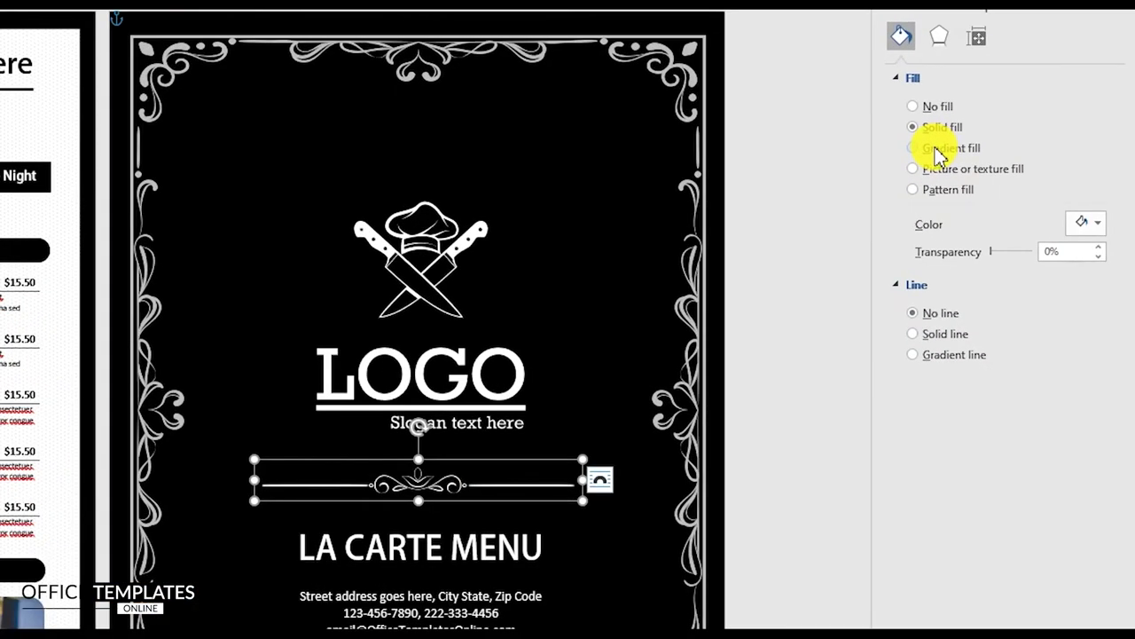
{"action": "left_click", "coordinate": [1007, 212]}
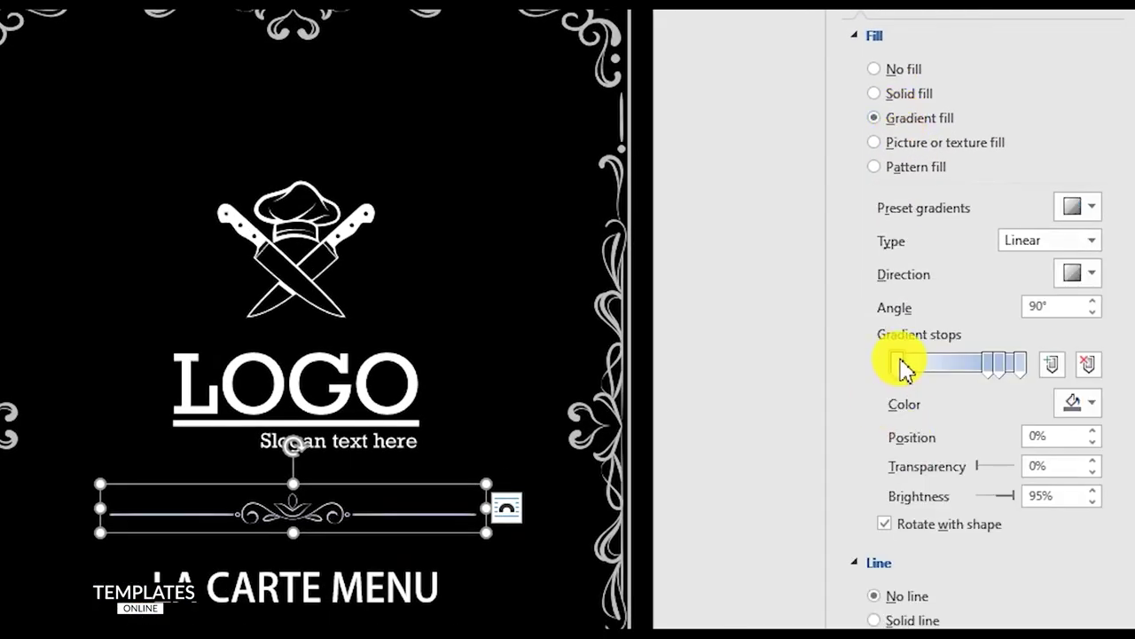
{"action": "left_click", "coordinate": [1086, 404]}
{"action": "left_click", "coordinate": [966, 470]}
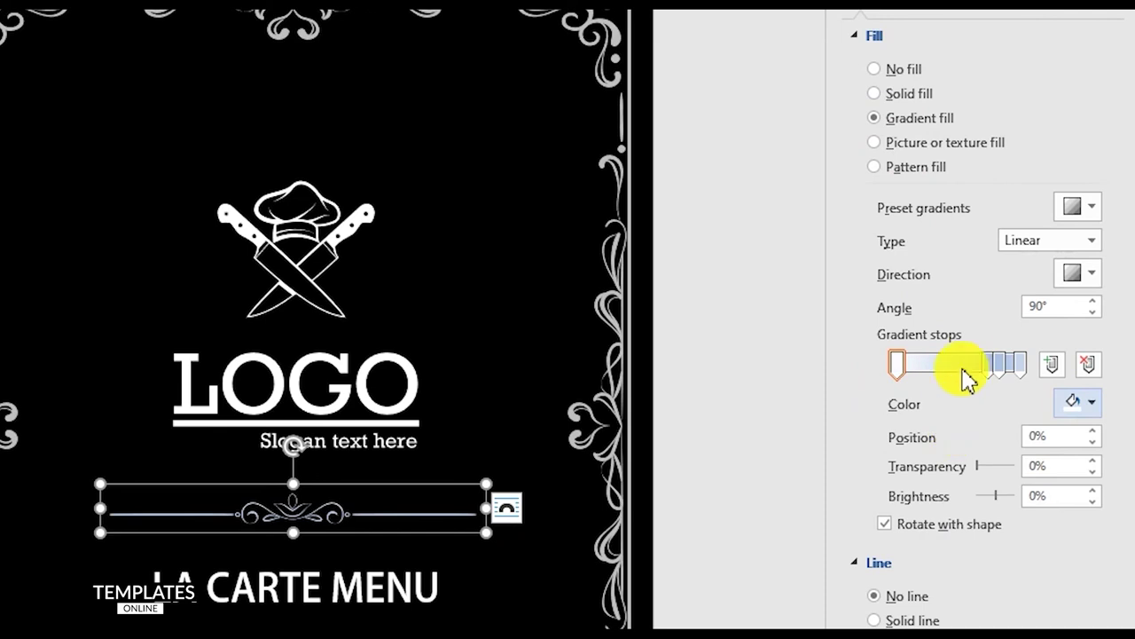
{"action": "left_click", "coordinate": [989, 363]}
{"action": "left_click", "coordinate": [1020, 363]}
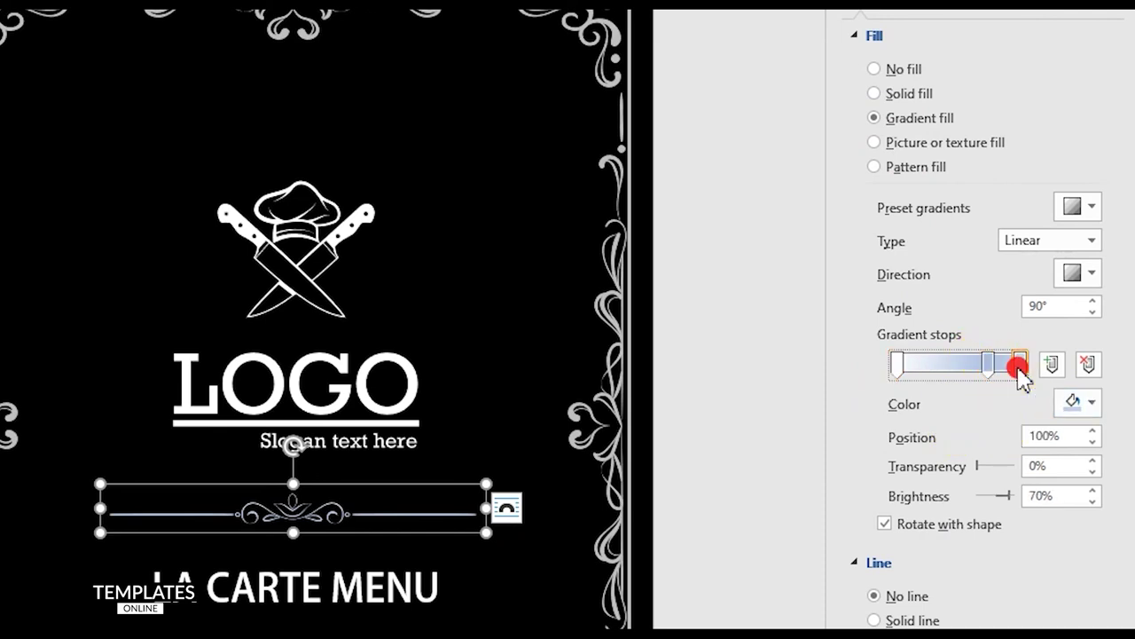
{"action": "left_click", "coordinate": [1084, 402]}
{"action": "left_click", "coordinate": [967, 475]}
- Set the middle gradient stop to white at 50% and the gradient angle to 0°
{"action": "left_click_drag", "start_coordinate": [988, 364], "coordinate": [966, 364]}
{"action": "double_click", "coordinate": [1039, 436]}
{"action": "type", "text": "50"}
{"action": "left_click", "coordinate": [1084, 402]}
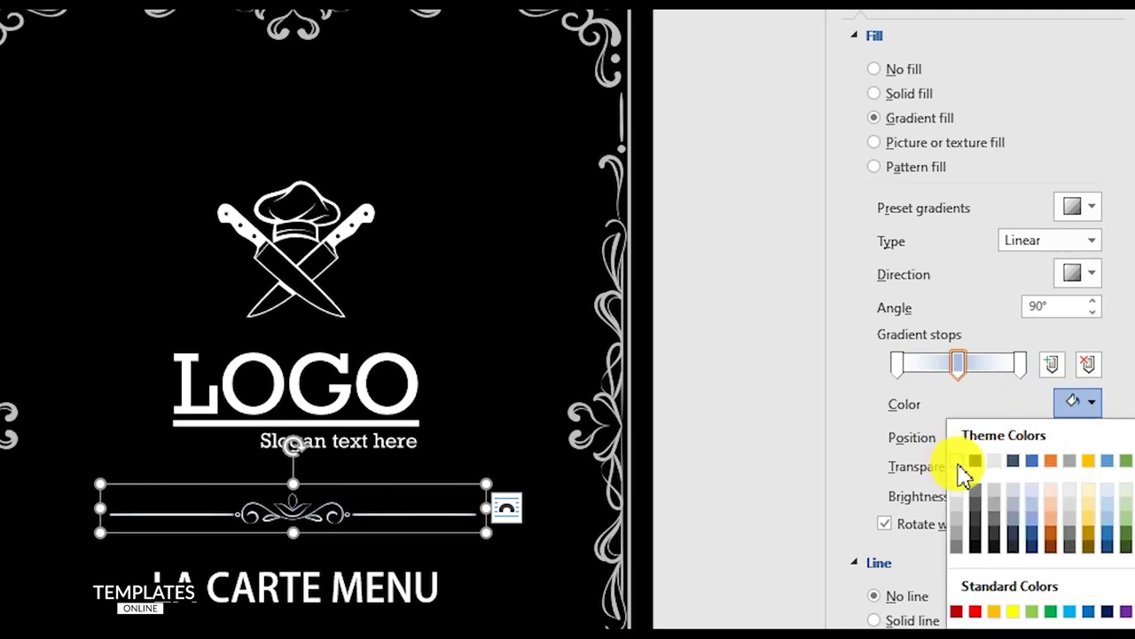
{"action": "left_click", "coordinate": [965, 469]}
{"action": "double_click", "coordinate": [1067, 308]}
{"action": "type", "text": "0"}
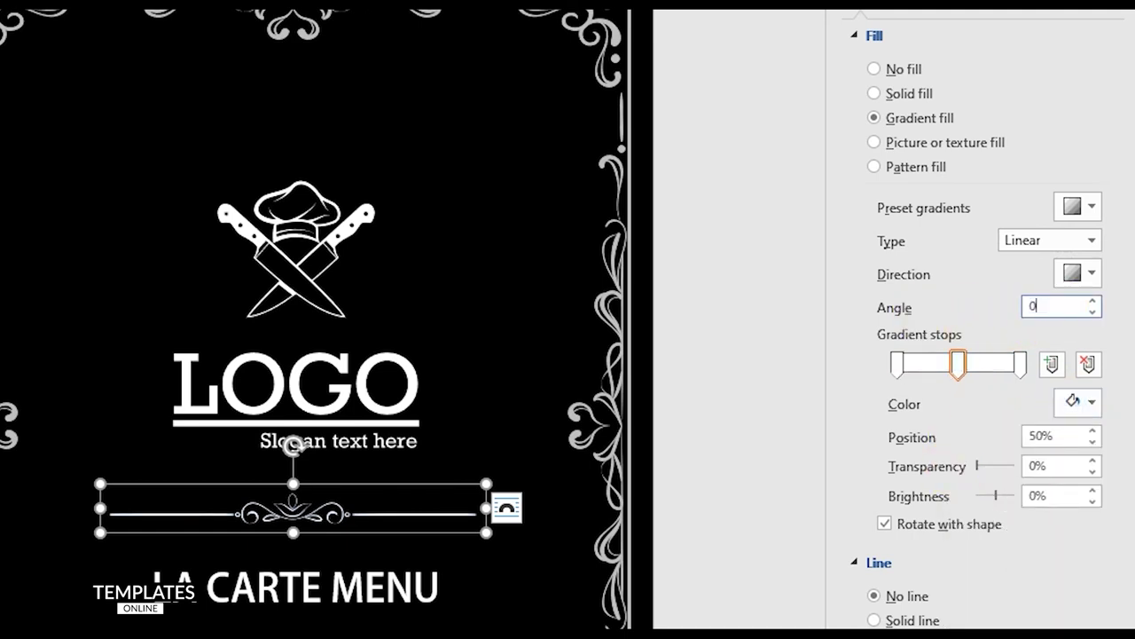
{"action": "left_click", "coordinate": [897, 365]}
- Make the end stops 100% transparent at positions 5% and 95%
{"action": "left_click_drag", "start_coordinate": [975, 468], "coordinate": [1010, 472]}
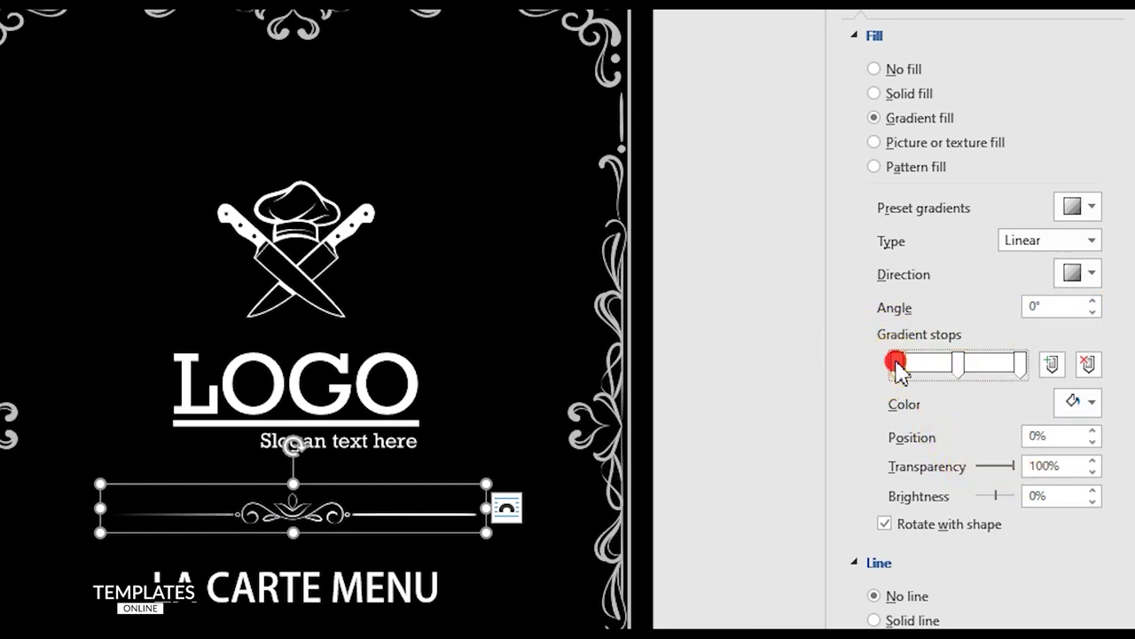
{"action": "left_click_drag", "start_coordinate": [1056, 436], "coordinate": [979, 440]}
{"action": "type", "text": "5"}
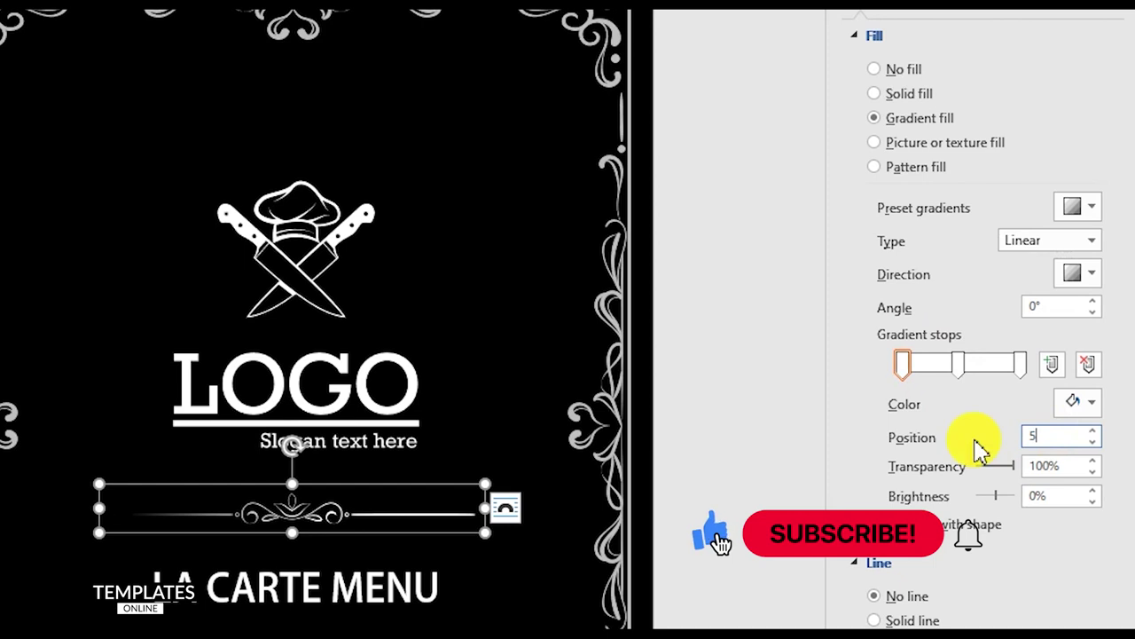
{"action": "left_click", "coordinate": [1018, 364]}
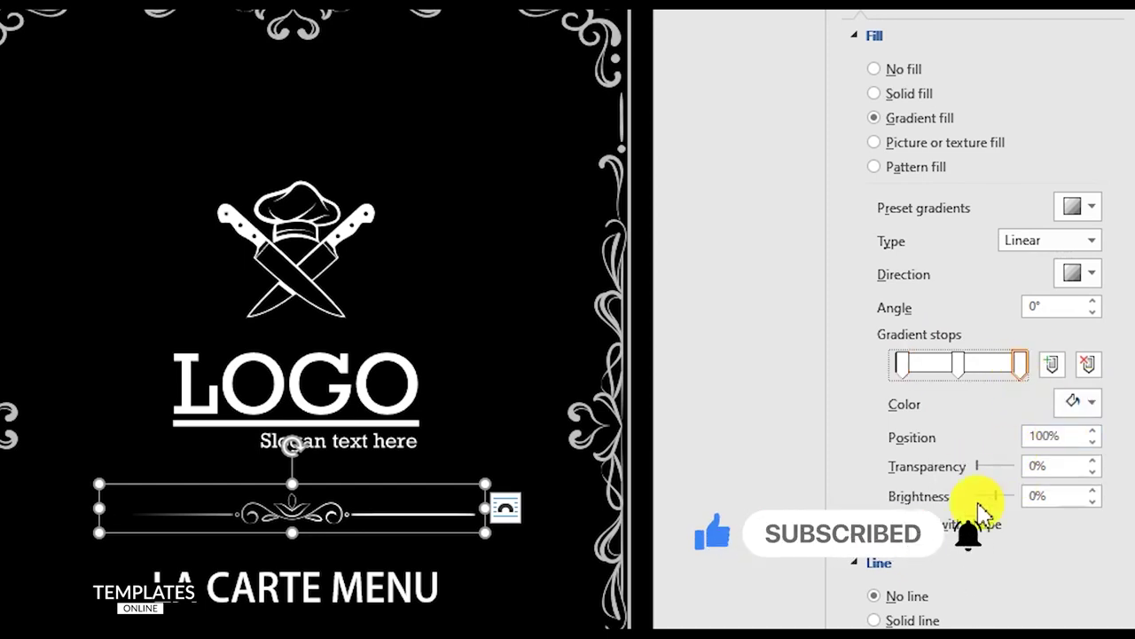
{"action": "left_click_drag", "start_coordinate": [978, 467], "coordinate": [1020, 465]}
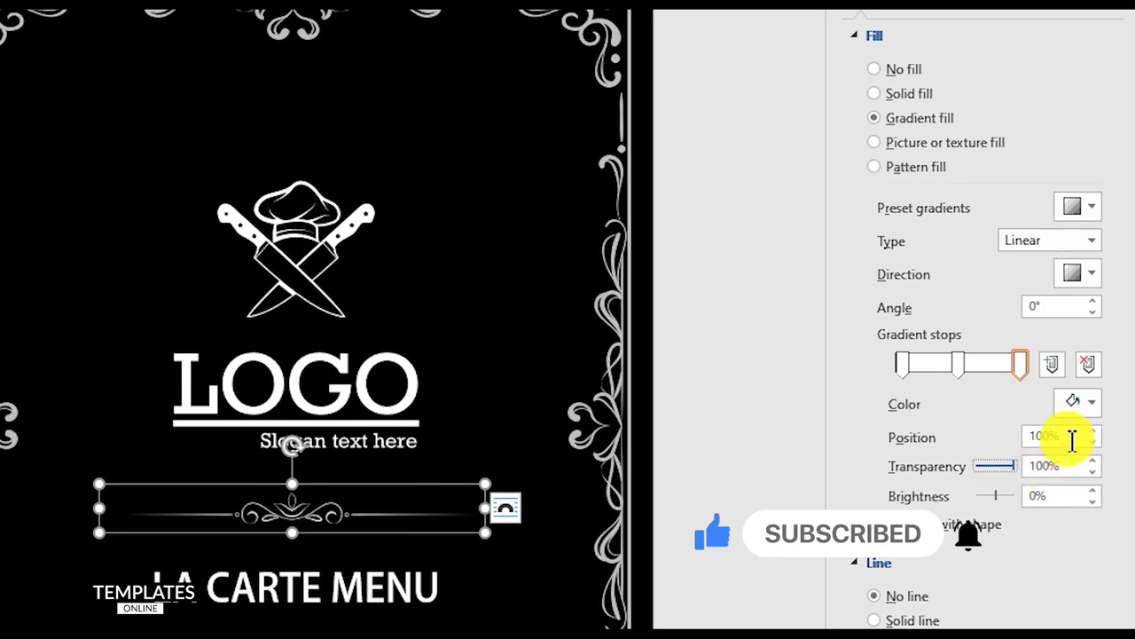
{"action": "type", "text": "95"}
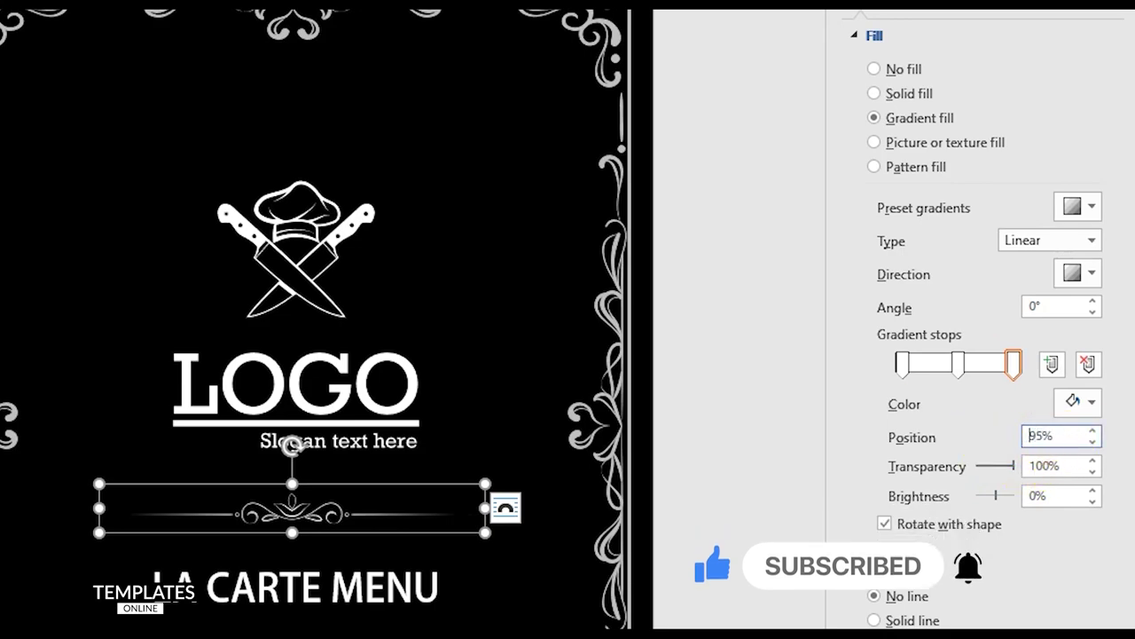
{"action": "left_click", "coordinate": [704, 436]}
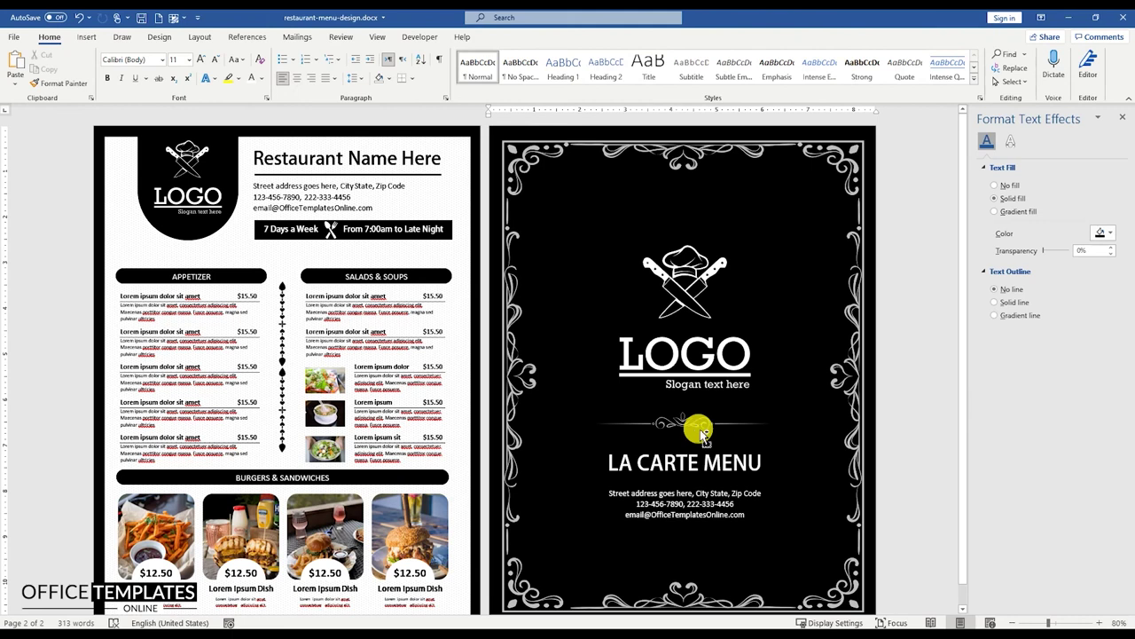
- Select the LA CARTE MENU text box and the logo together and drag them slightly upward
{"action": "scroll", "coordinate": [700, 432], "scroll_direction": "down", "scroll_amount": 1}
{"action": "scroll", "coordinate": [701, 432], "scroll_direction": "down", "scroll_amount": 1}
{"action": "left_click", "coordinate": [637, 411]}
{"action": "left_click", "coordinate": [648, 353], "text": "shift"}
{"action": "left_click_drag", "start_coordinate": [648, 353], "coordinate": [649, 341]}
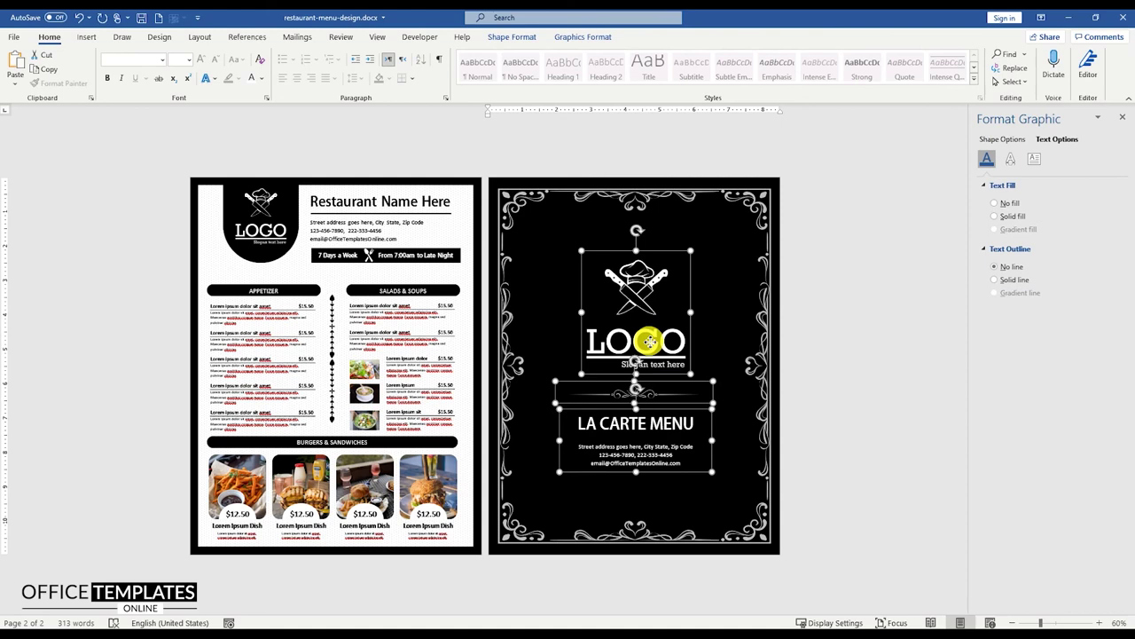
{"action": "left_click", "coordinate": [673, 398]}
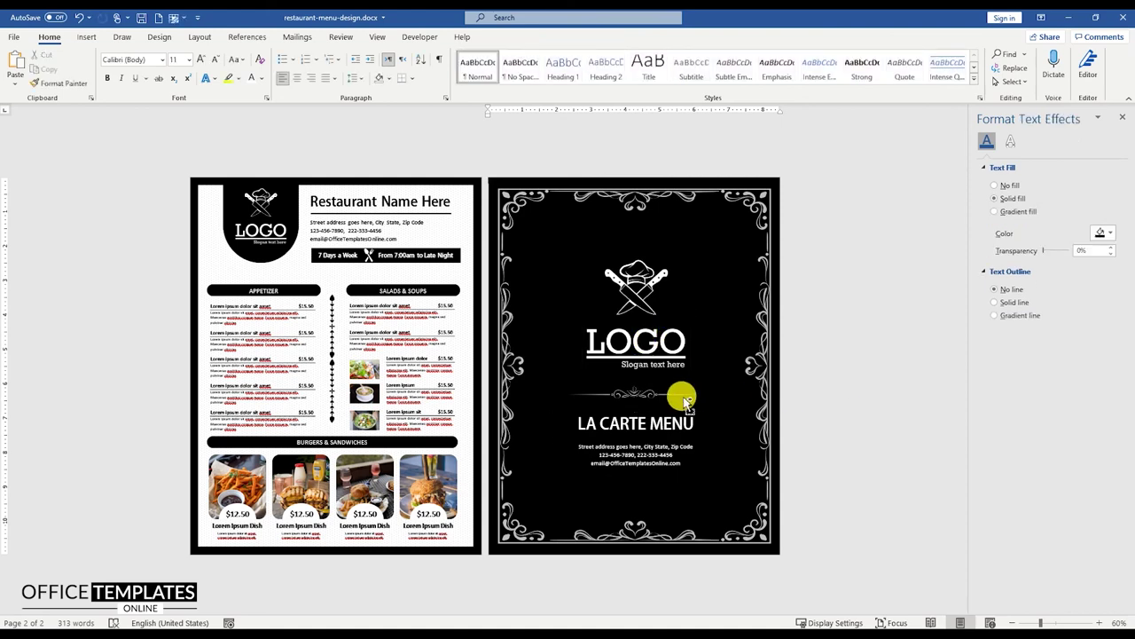
{"action": "scroll", "coordinate": [770, 408], "scroll_direction": "up", "scroll_amount": 1, "text": "ctrl"}
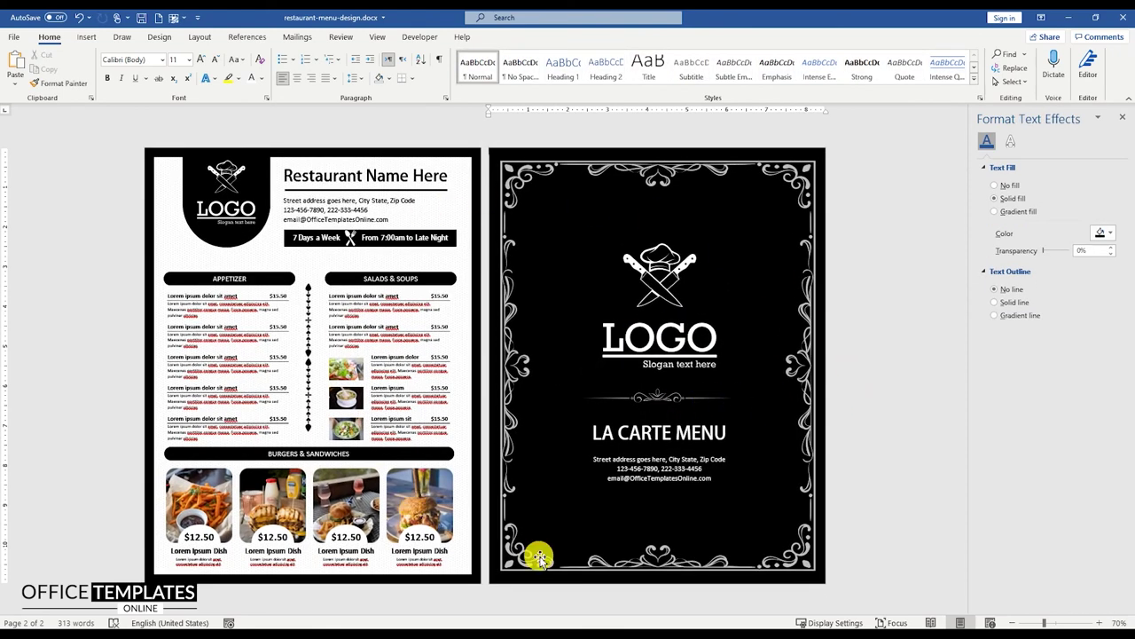